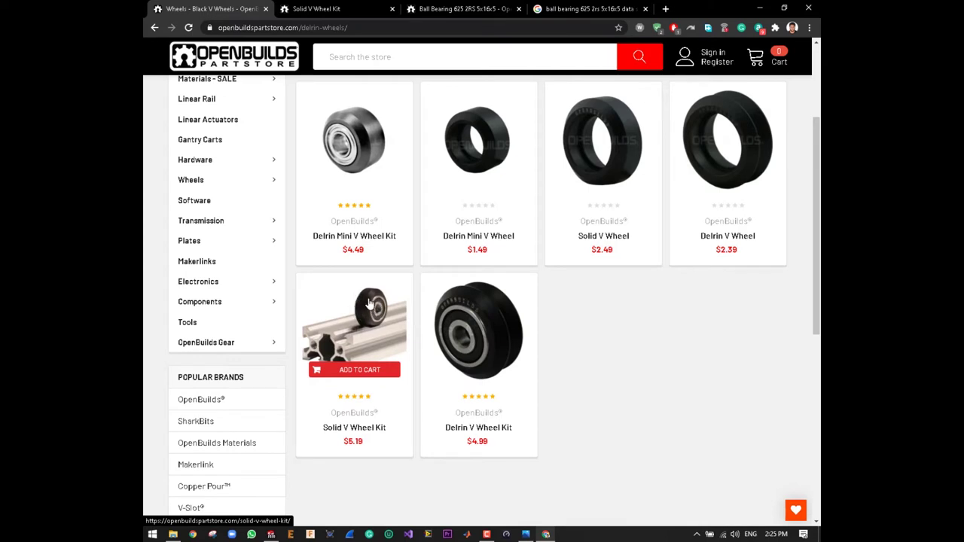
Step: Open the Solid V Wheel Kit page and highlight its Delrin material and Black colour specs
click(325, 15)
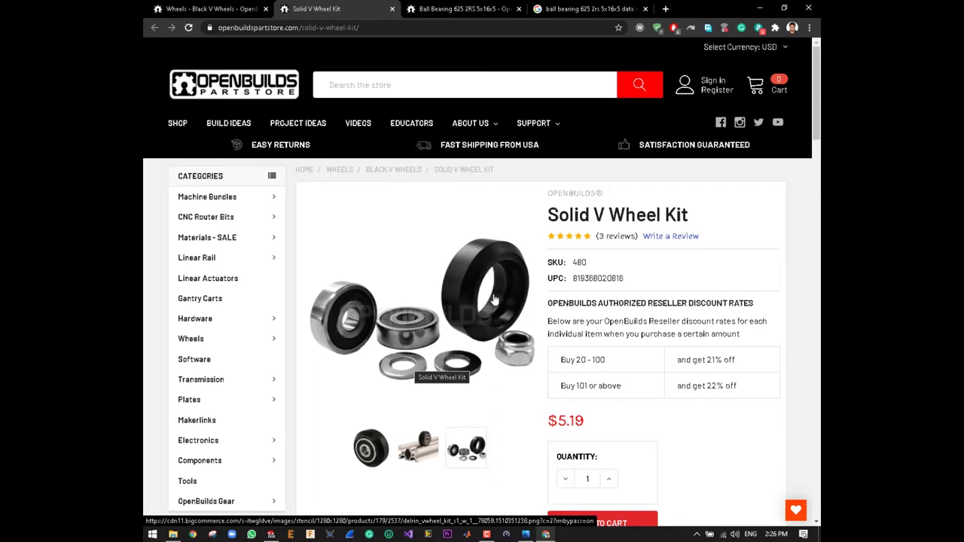
scroll(494, 299, down, 10)
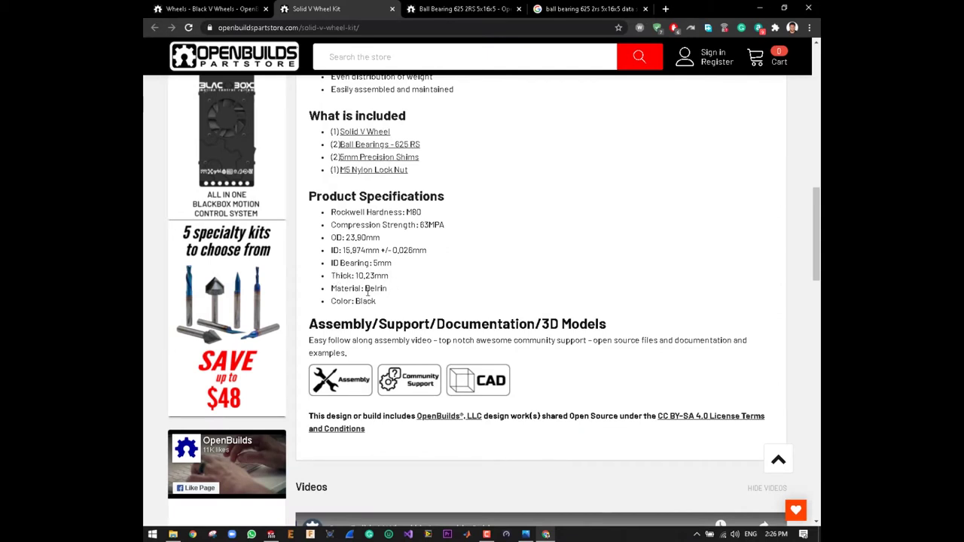
drag(366, 292, 390, 295)
click(391, 296)
double_click(374, 303)
click(399, 300)
Step: Highlight the 5mm bearing bore and review the OD 23.90mm and ID 15.974mm specifications
double_click(375, 263)
click(366, 260)
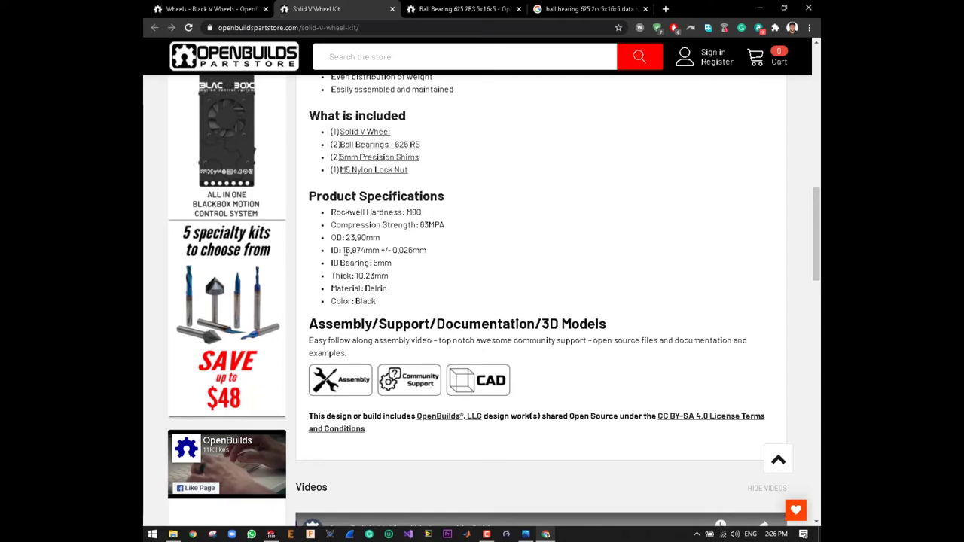
scroll(470, 230, up, 1)
scroll(469, 230, up, 3)
scroll(452, 231, up, 4)
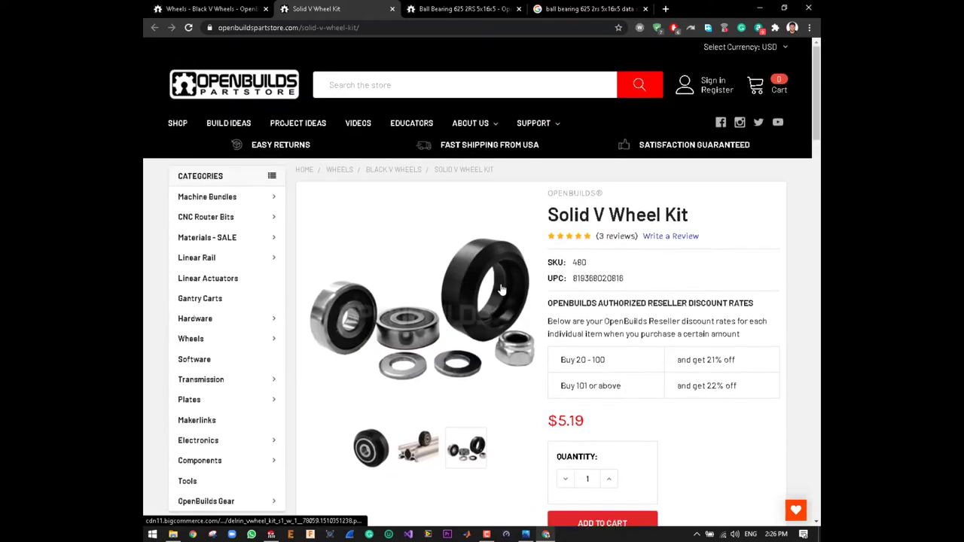
scroll(445, 230, down, 5)
scroll(342, 410, down, 2)
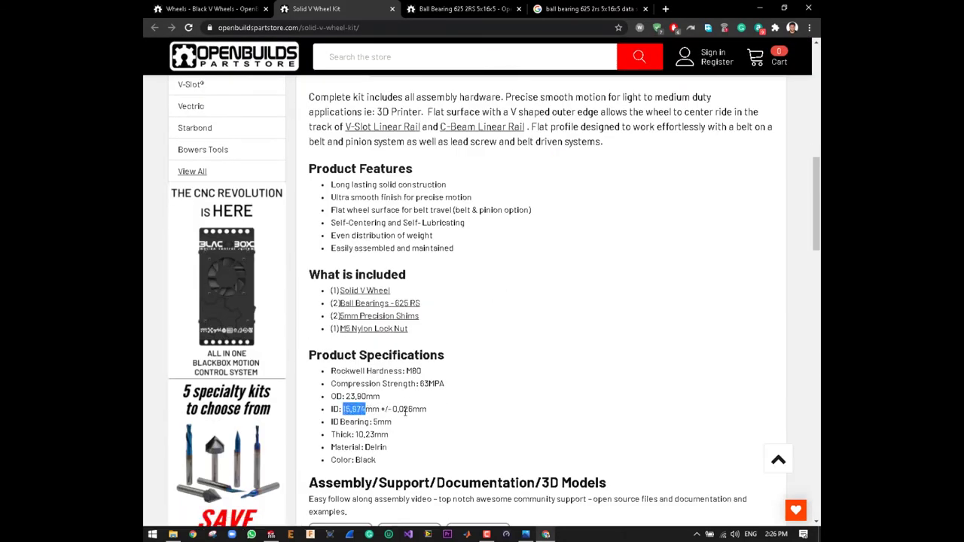
drag(428, 411, 352, 412)
click(420, 424)
drag(346, 396, 368, 396)
click(422, 387)
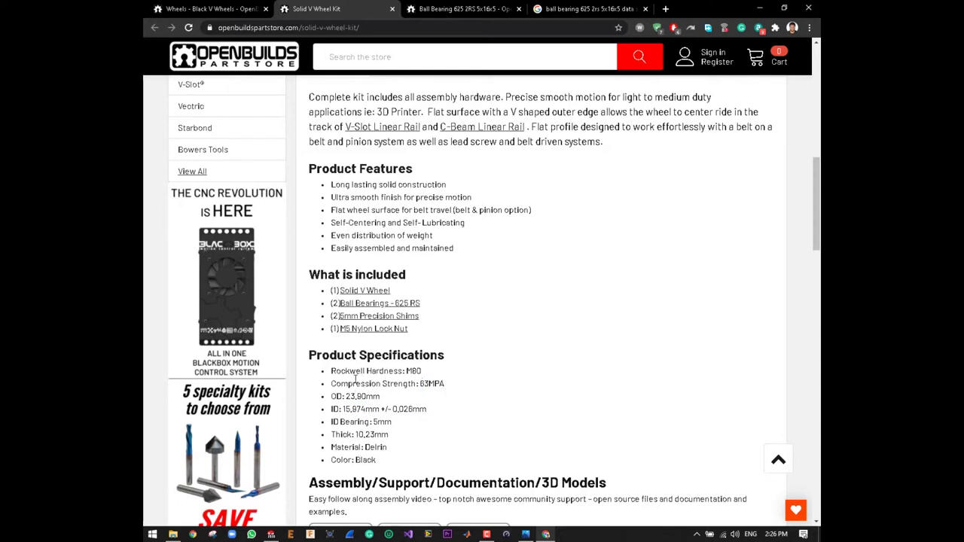
drag(332, 371, 394, 380)
click(407, 369)
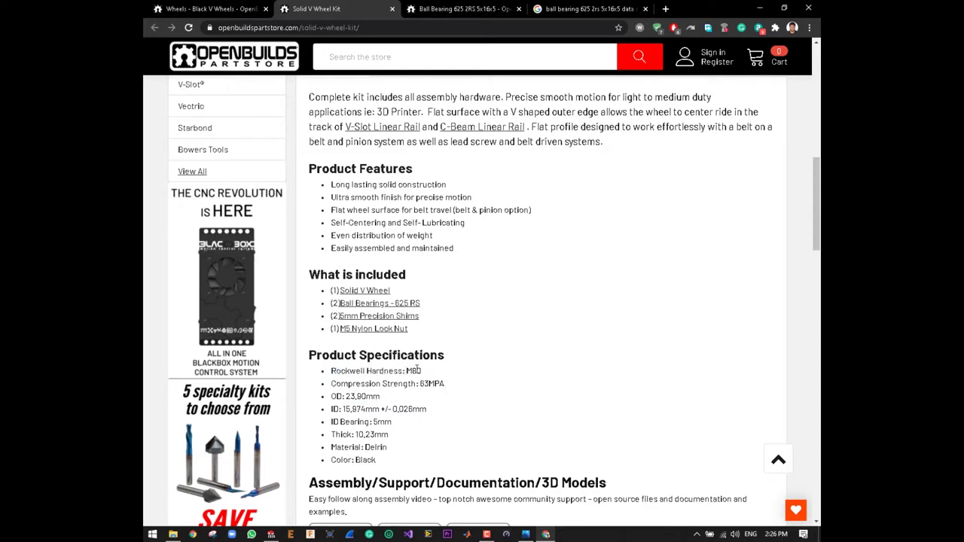
double_click(417, 369)
click(422, 373)
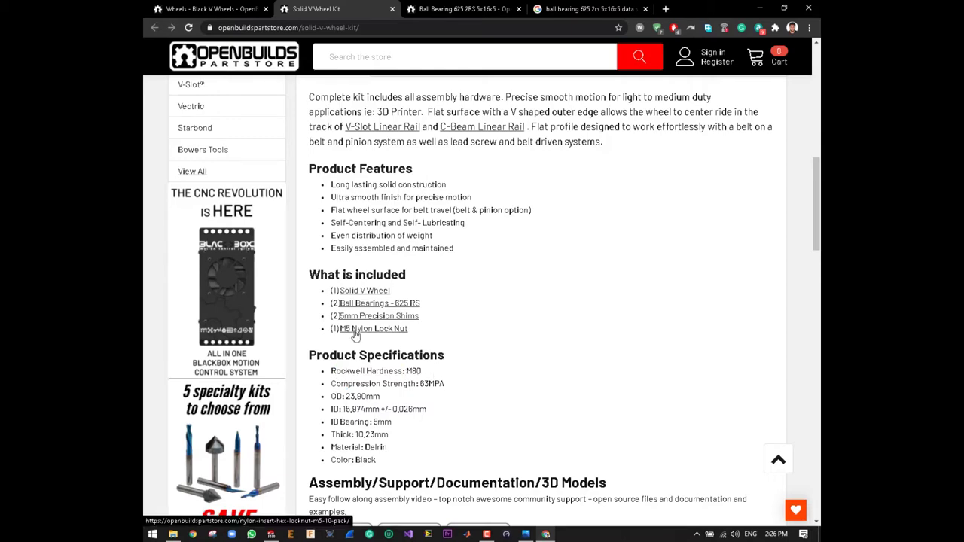
scroll(443, 269, up, 3)
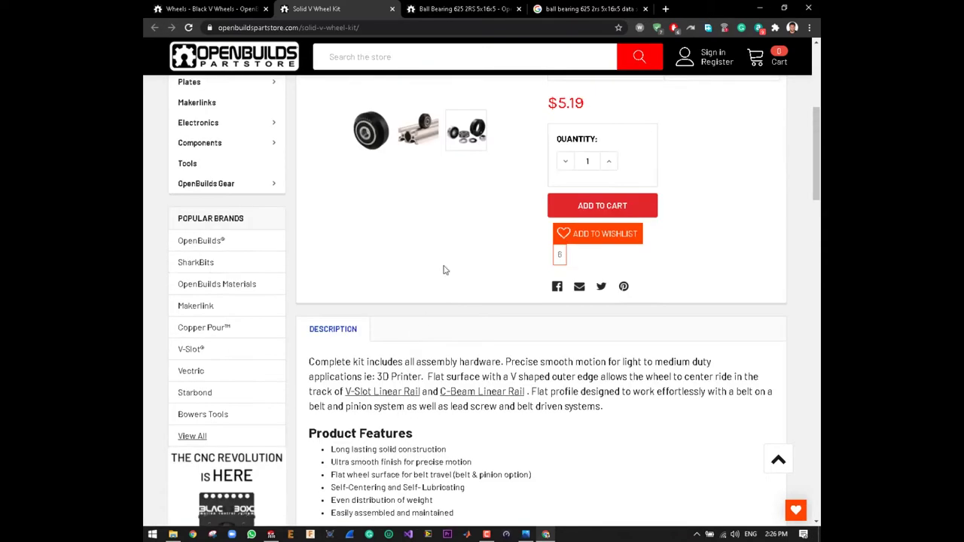
scroll(415, 176, up, 3)
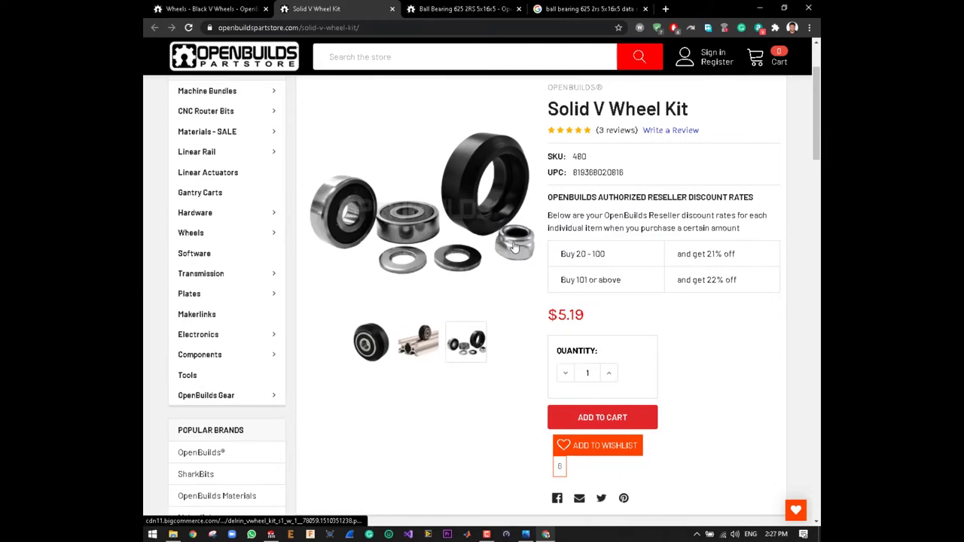
scroll(512, 249, down, 4)
scroll(513, 249, down, 2)
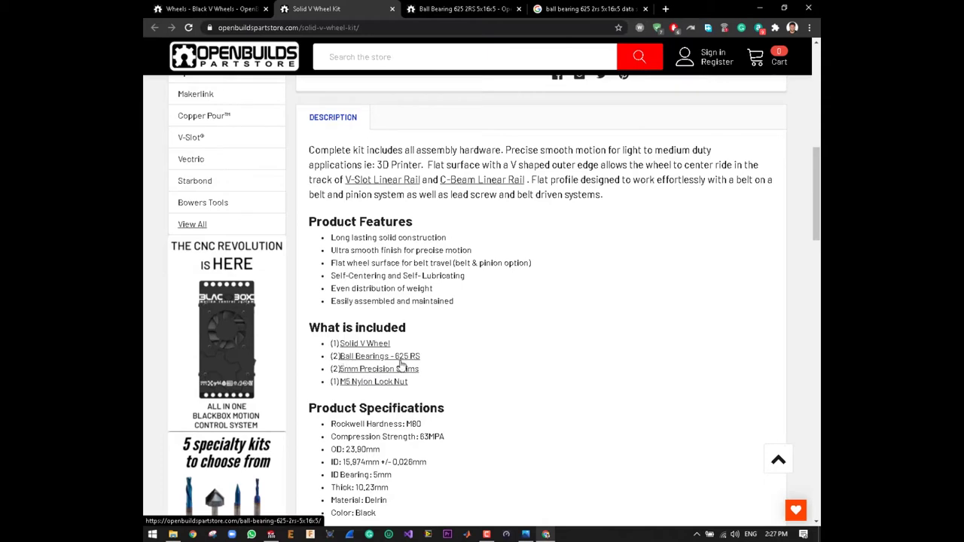
scroll(436, 366, up, 4)
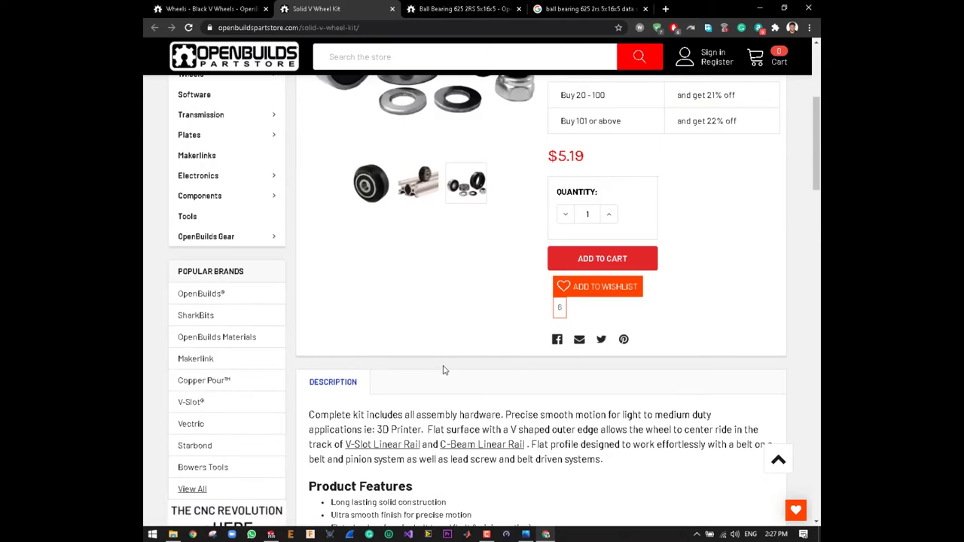
scroll(407, 331, up, 4)
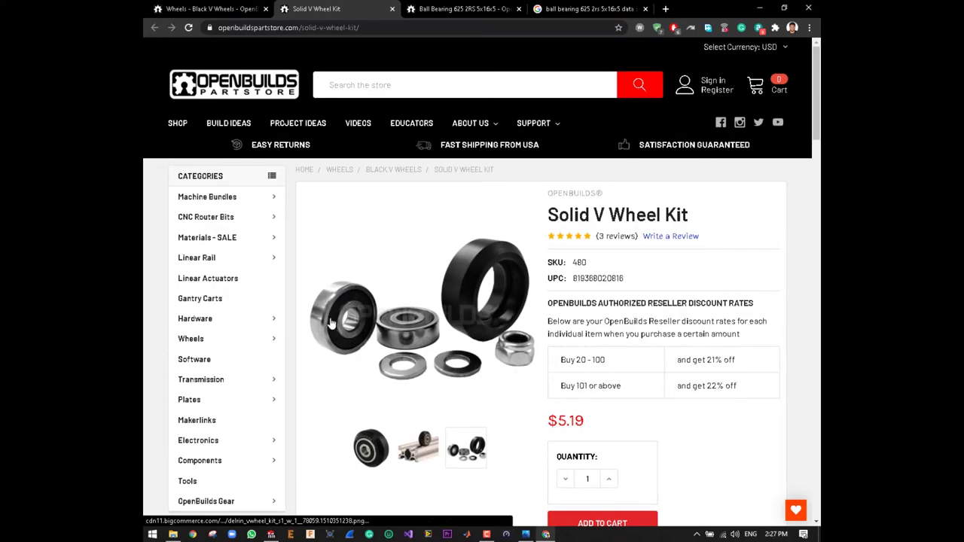
scroll(354, 342, down, 7)
scroll(369, 339, down, 2)
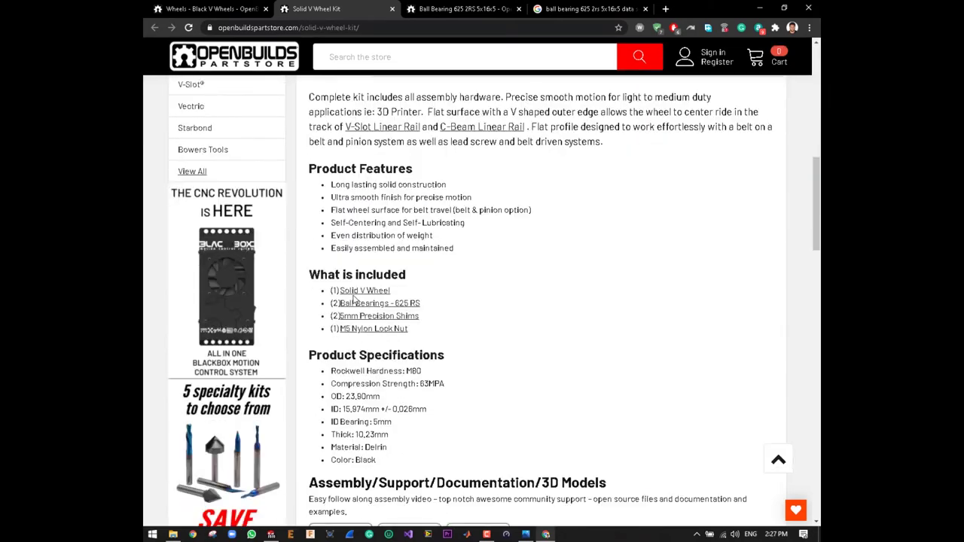
scroll(361, 302, up, 3)
scroll(422, 298, up, 2)
scroll(434, 268, up, 4)
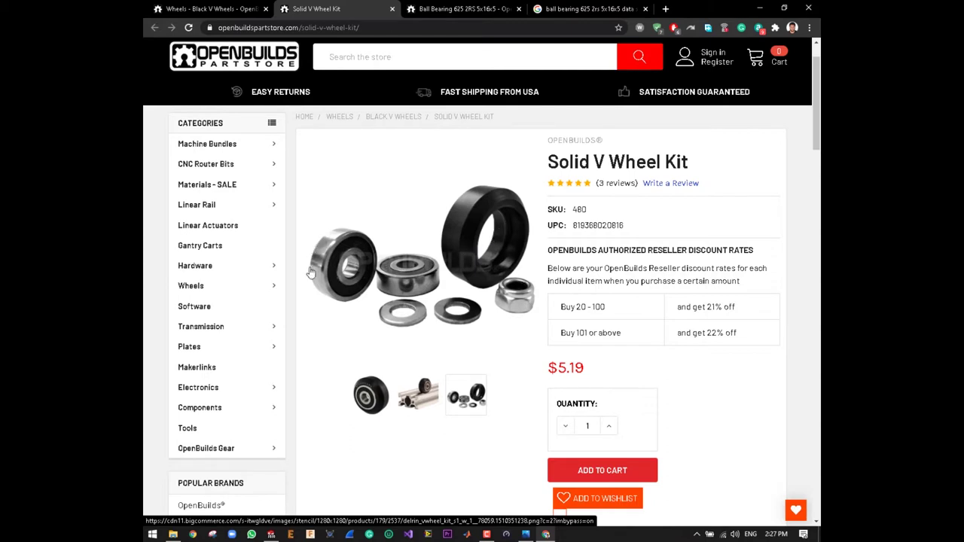
Step: Check the 625 bearing's 5x16x5 dimensions, then bring up the Solid-V-Wheel-5.jpg drawing
key(ctrl+Tab)
key(ctrl+Tab)
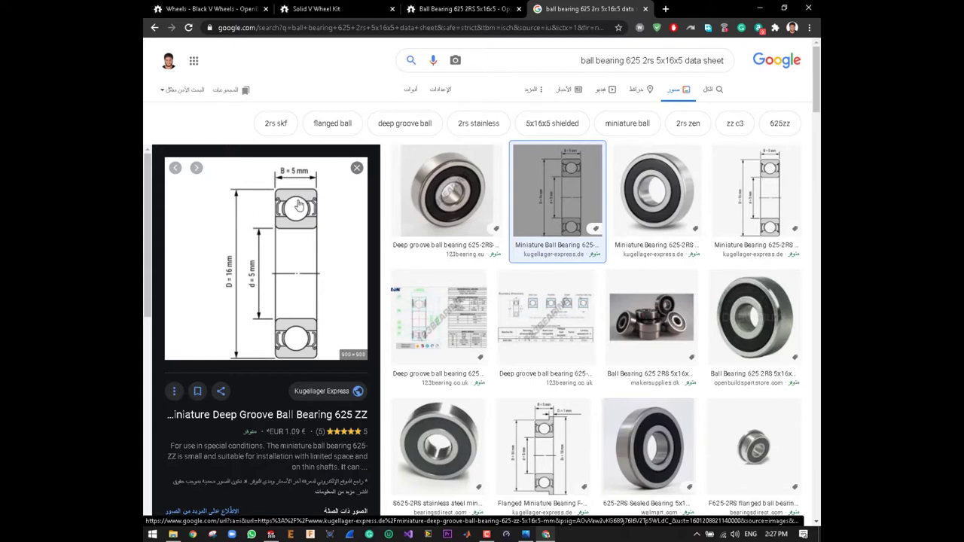
key(alt+Tab)
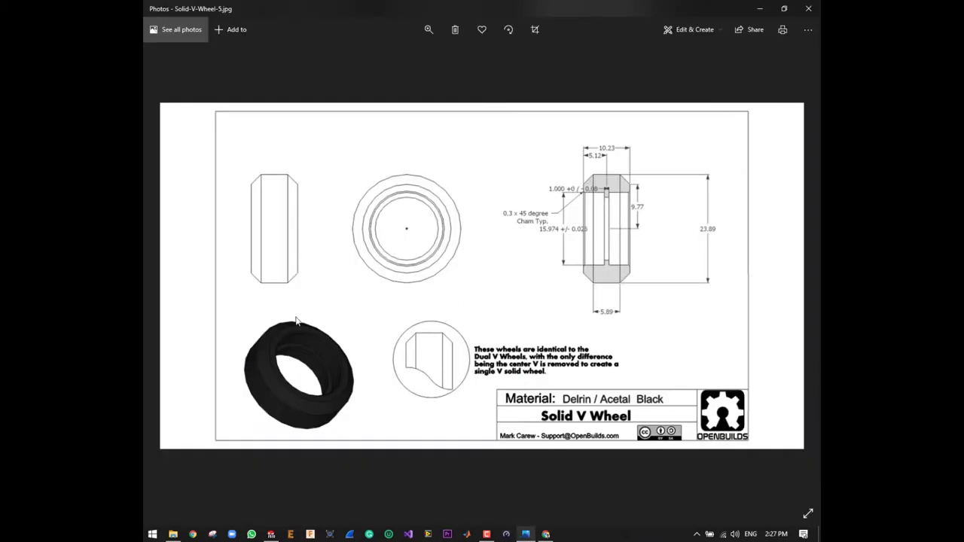
Step: Create a new SOLIDWORKS part document
click(272, 534)
click(246, 9)
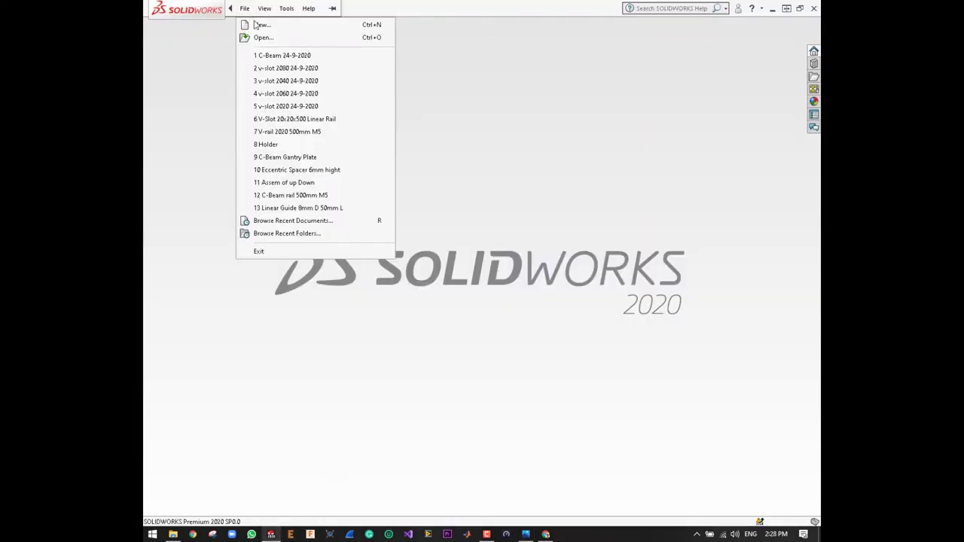
click(257, 24)
click(562, 410)
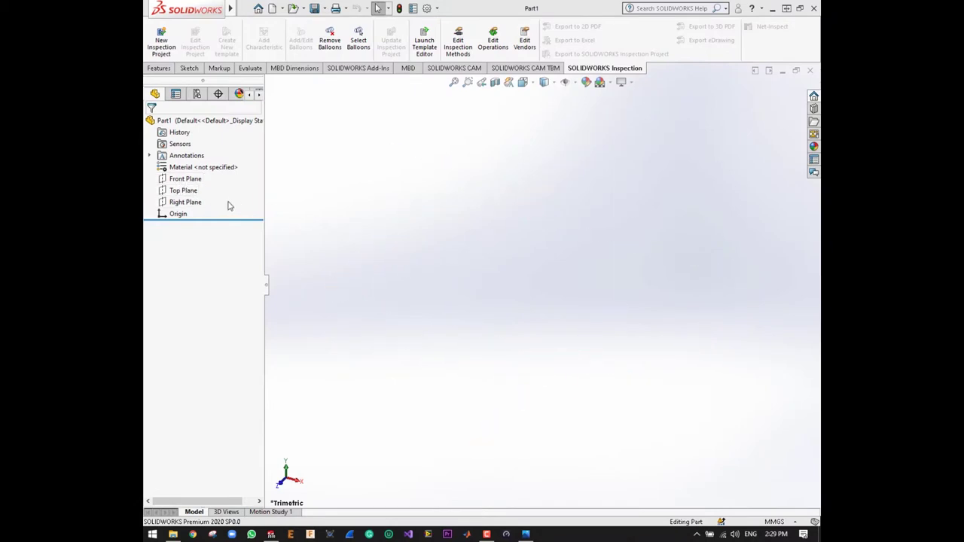
Step: Select the Right Plane and orient the view normal to it (Ctrl+8)
click(184, 179)
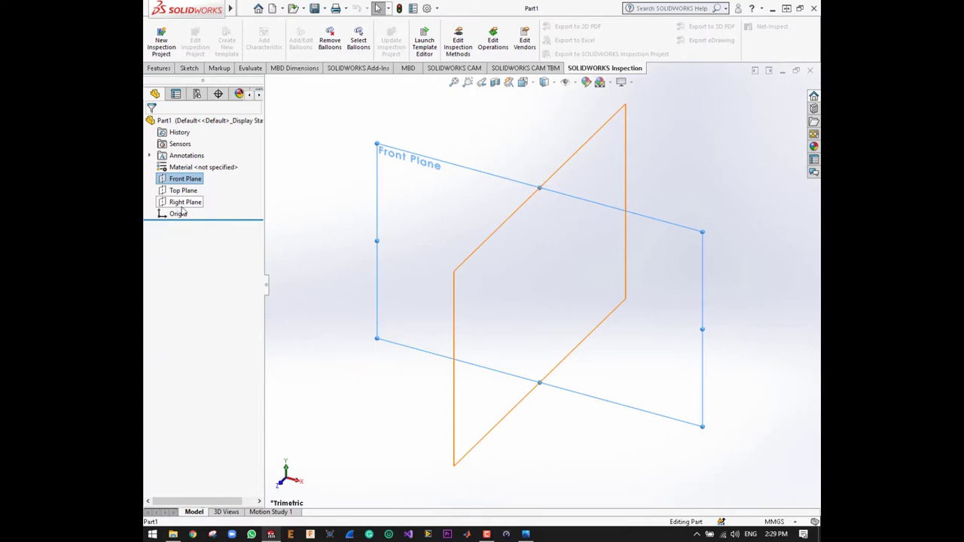
click(184, 203)
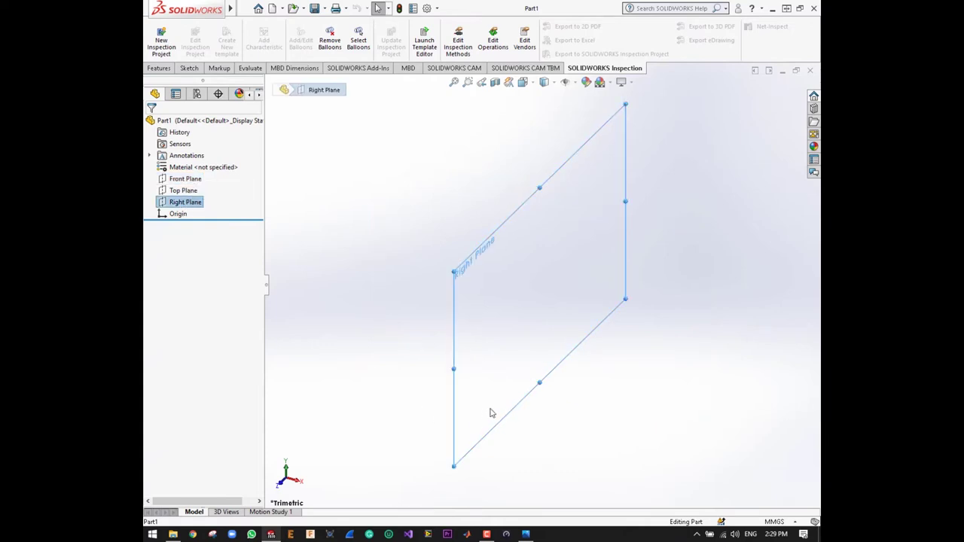
key(ctrl+8)
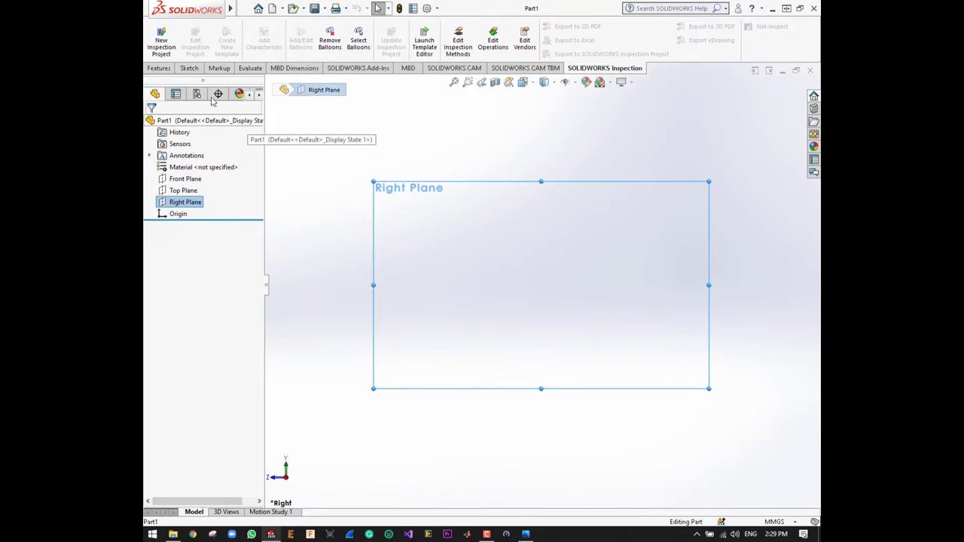
click(188, 69)
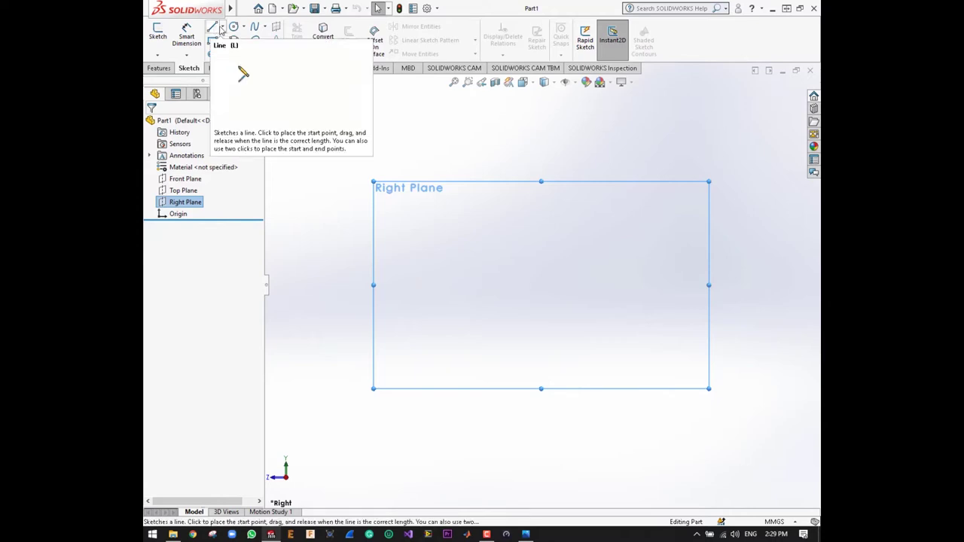
Step: Start a new sketch with the Line tool, then glance at the wheel drawing in Photos and close it
click(214, 28)
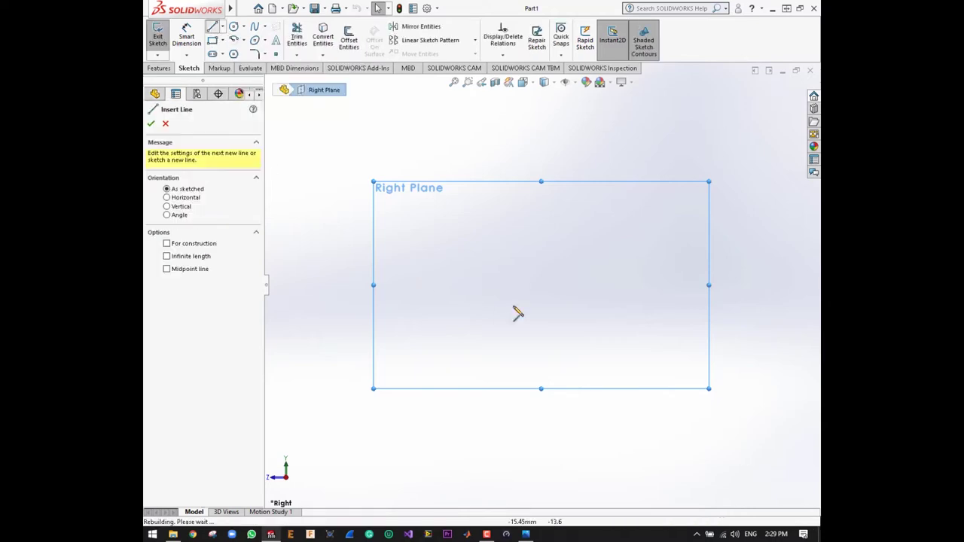
click(525, 534)
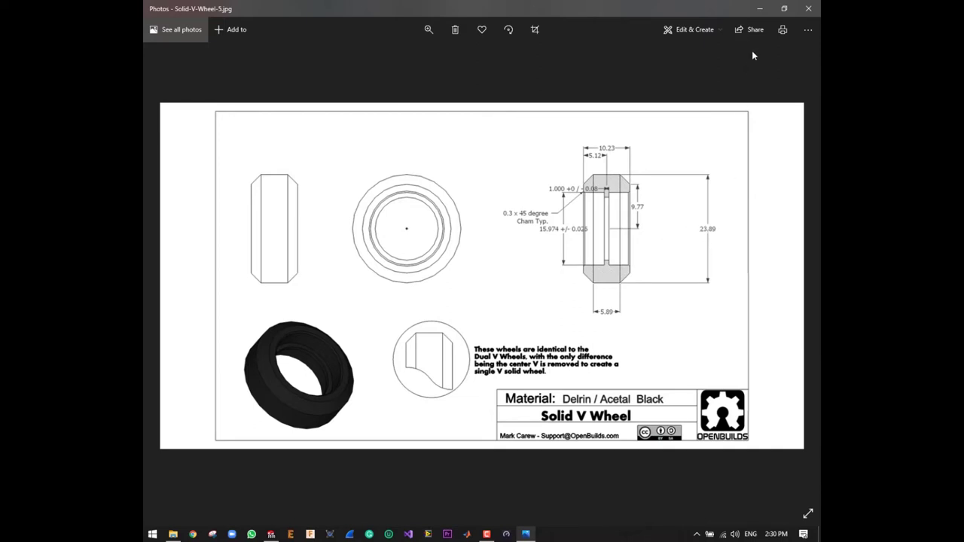
click(760, 8)
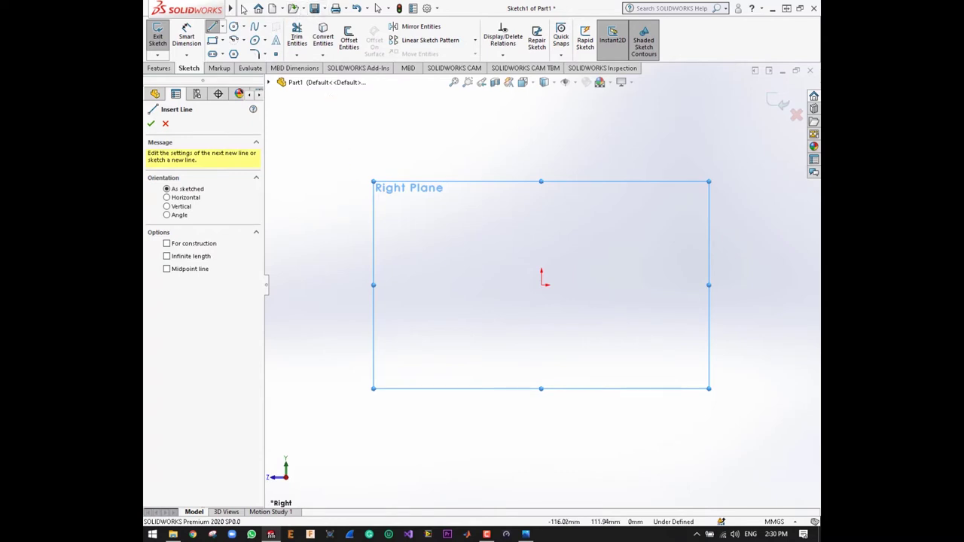
Step: Add global variable OD = 23.89 in the Equations dialog, checked against the reference drawing
click(330, 8)
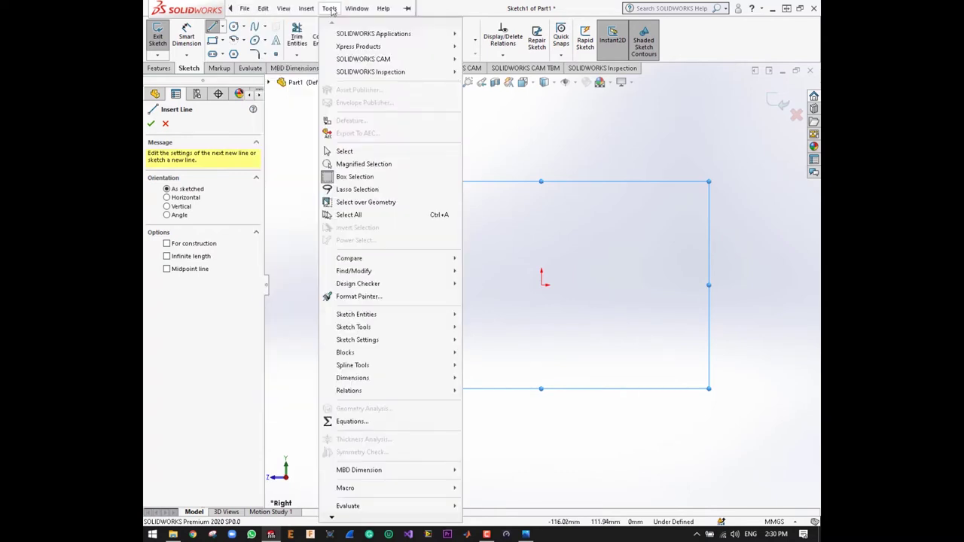
click(352, 421)
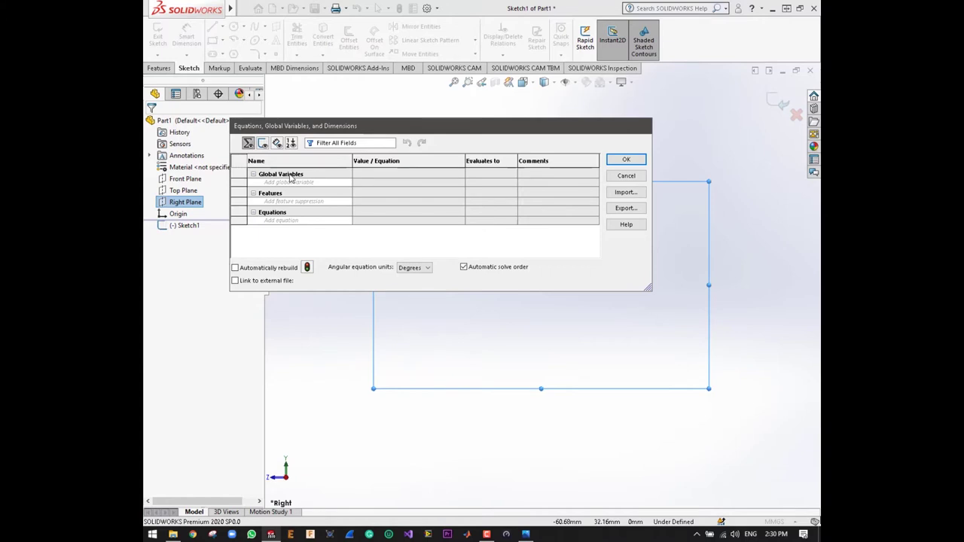
click(290, 183)
click(385, 184)
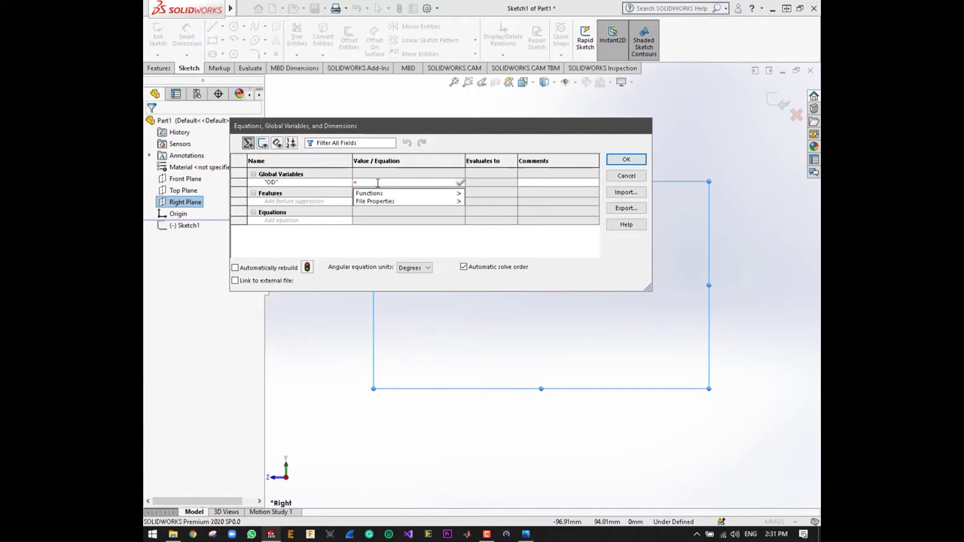
key(alt+Tab)
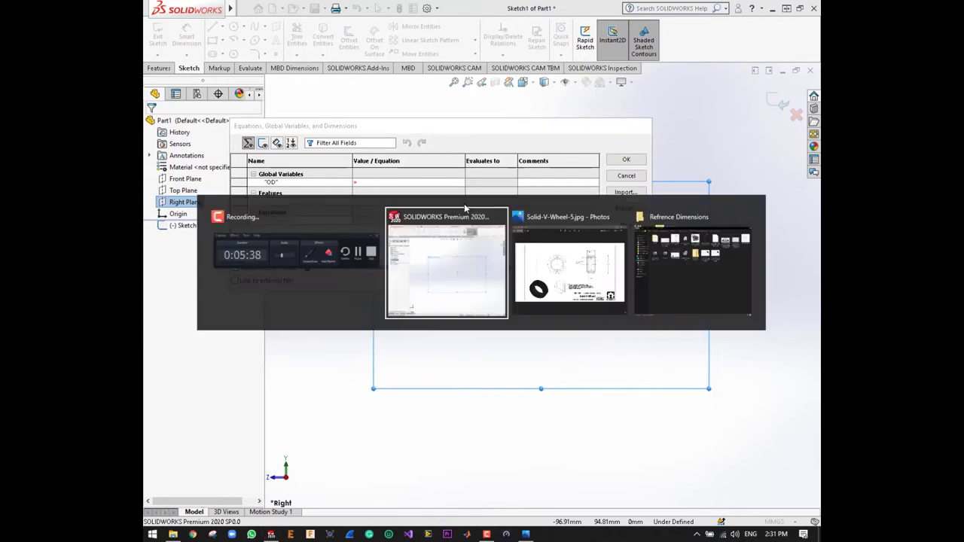
key(alt+Tab)
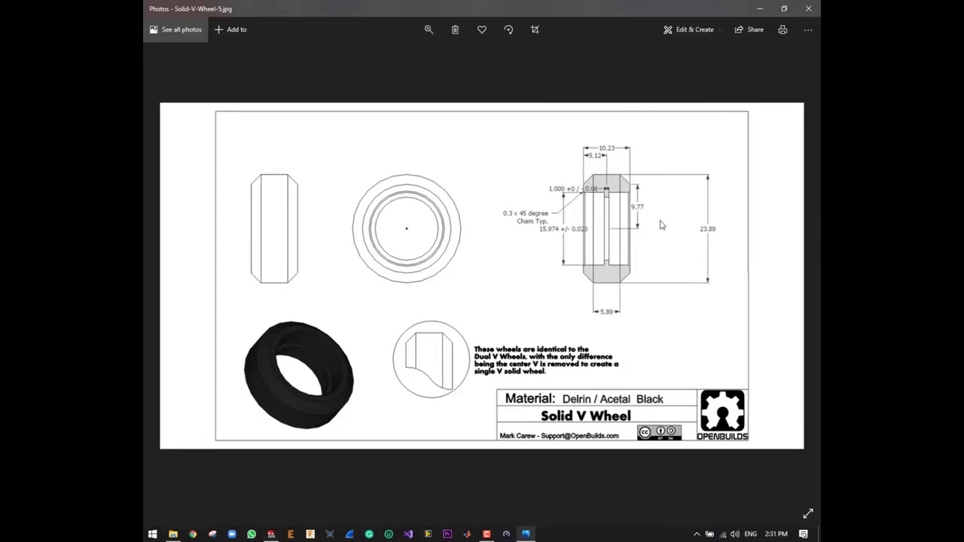
key(alt+Tab)
key(alt+Tab)
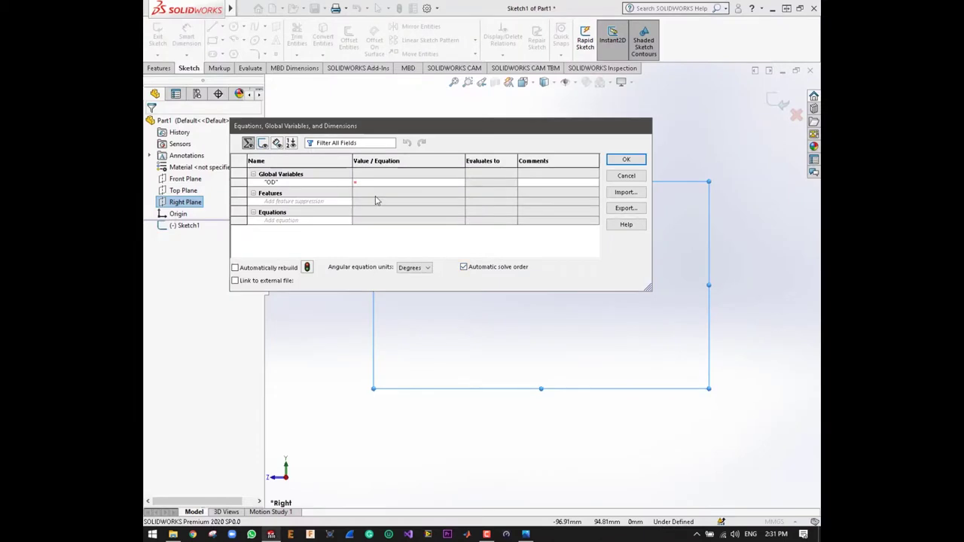
text(23.)
text(89)
key(Tab)
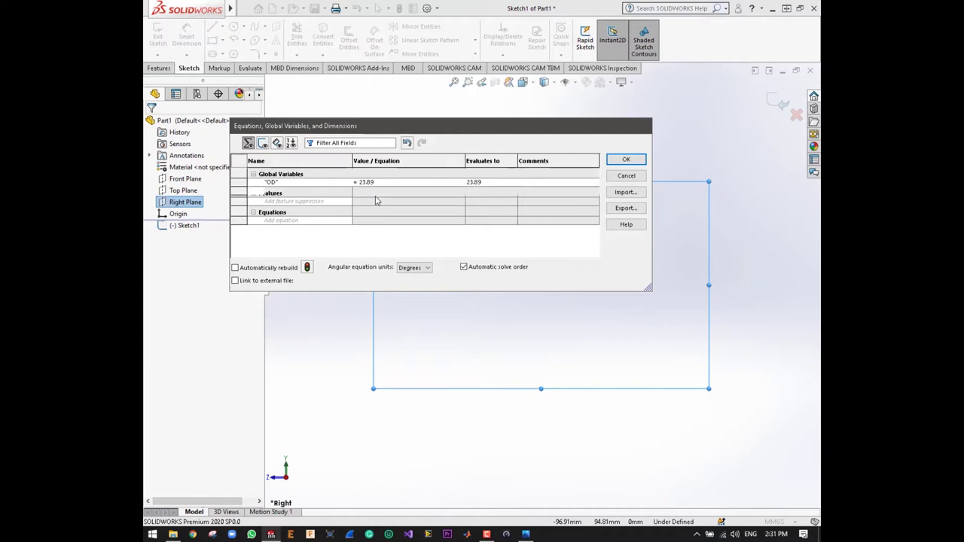
Step: Add global variable ID = 15.974, read from the reference drawing's inner diameter
click(276, 191)
text(ID)
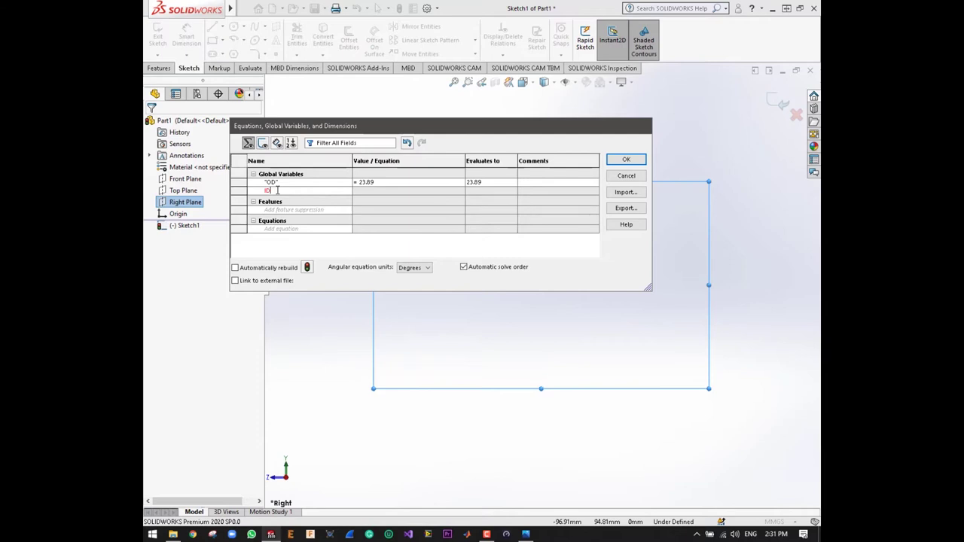
key(Tab)
text(=)
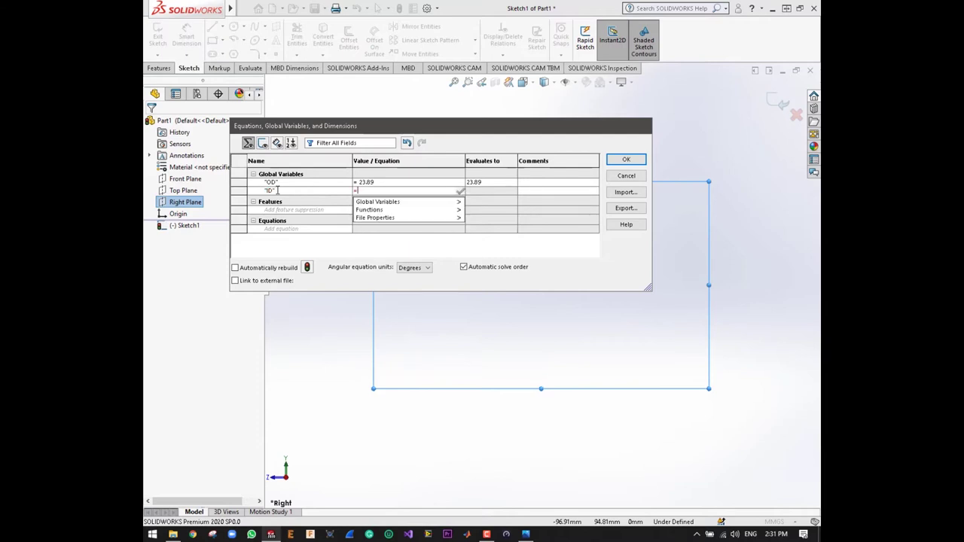
click(525, 534)
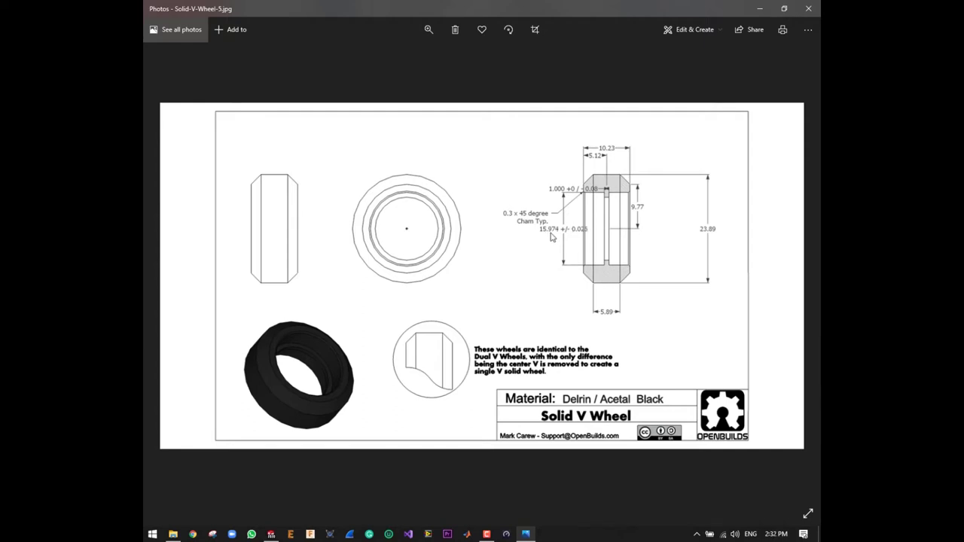
click(759, 9)
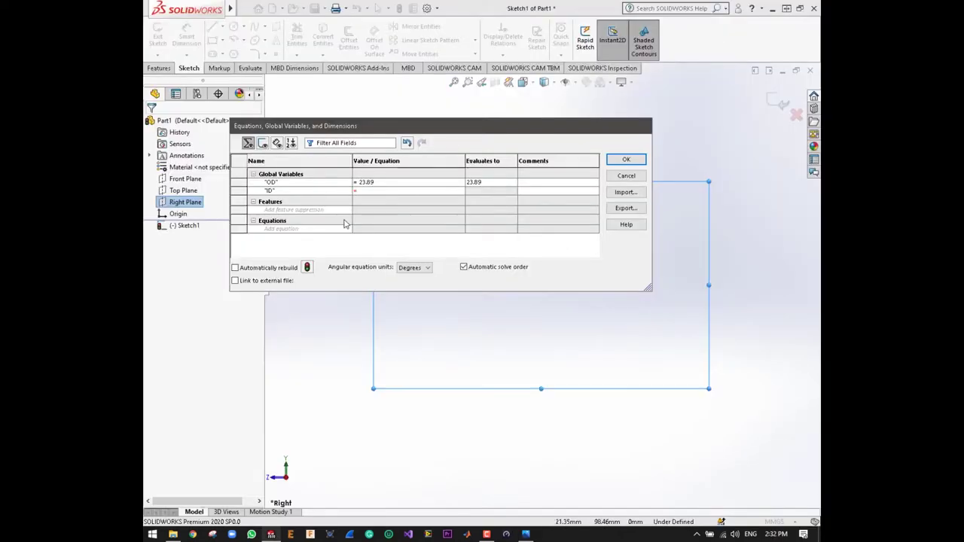
text(1)
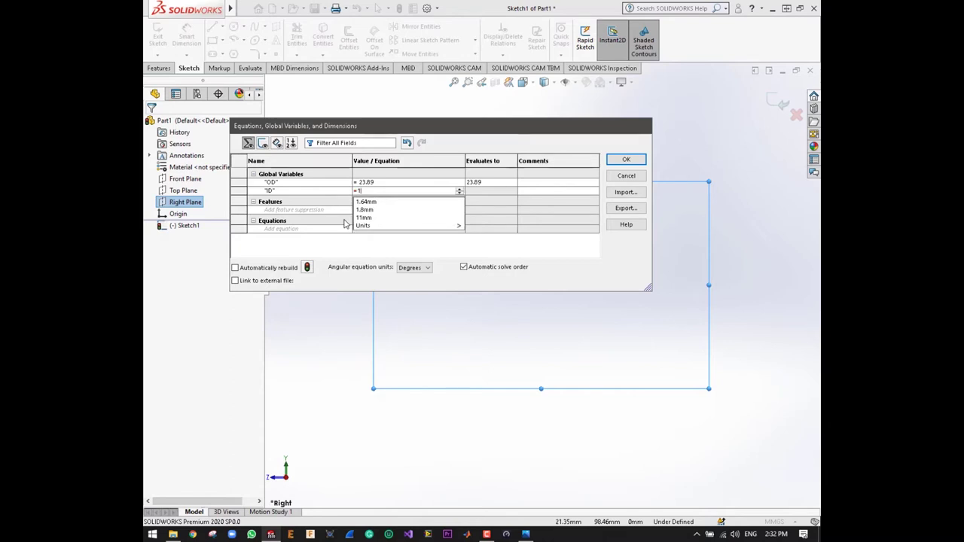
text(5.97)
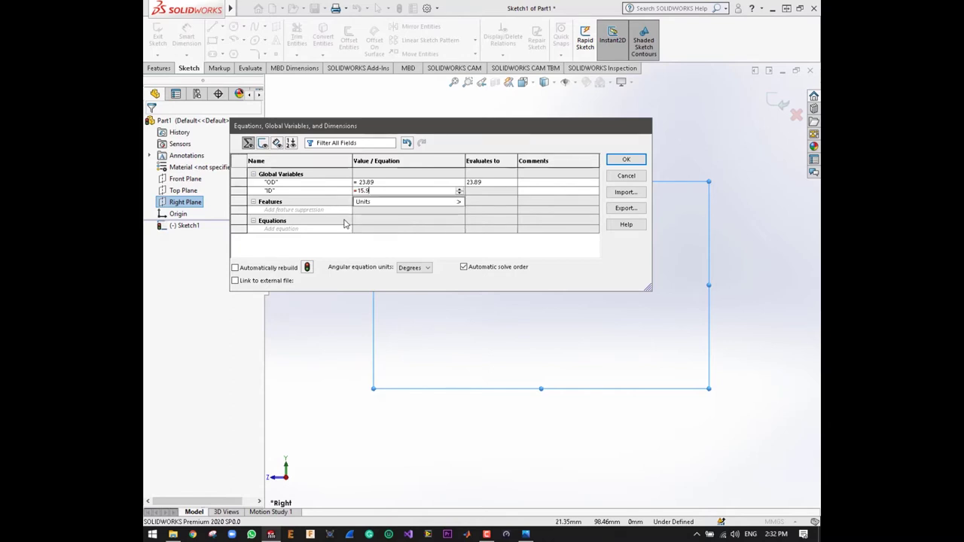
text(4)
key(Return)
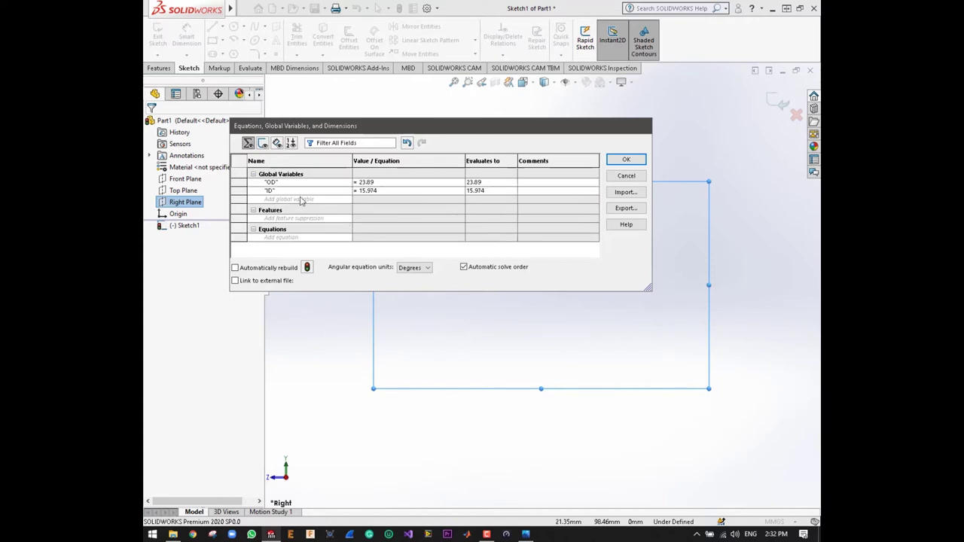
Step: Add global variable Tw = 10.23
key(alt+Tab)
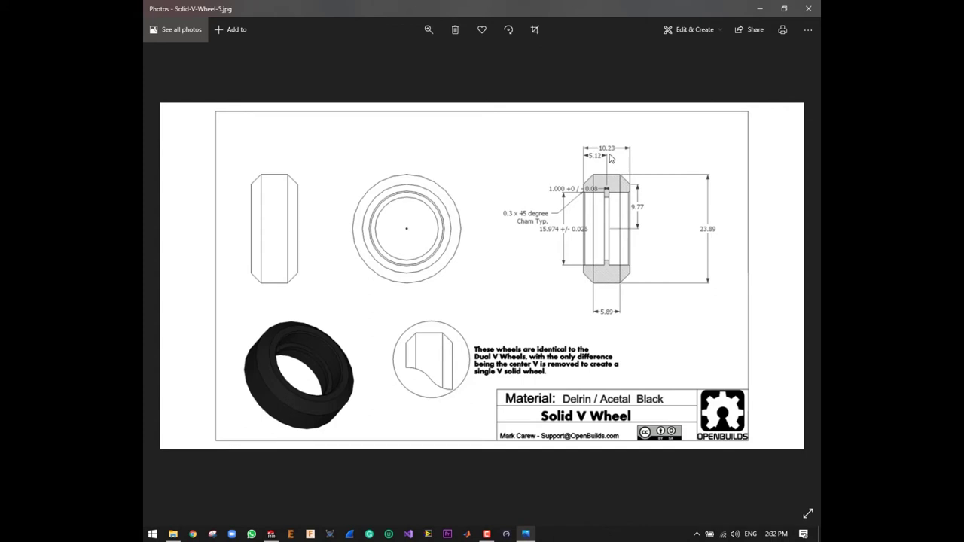
key(alt+Tab)
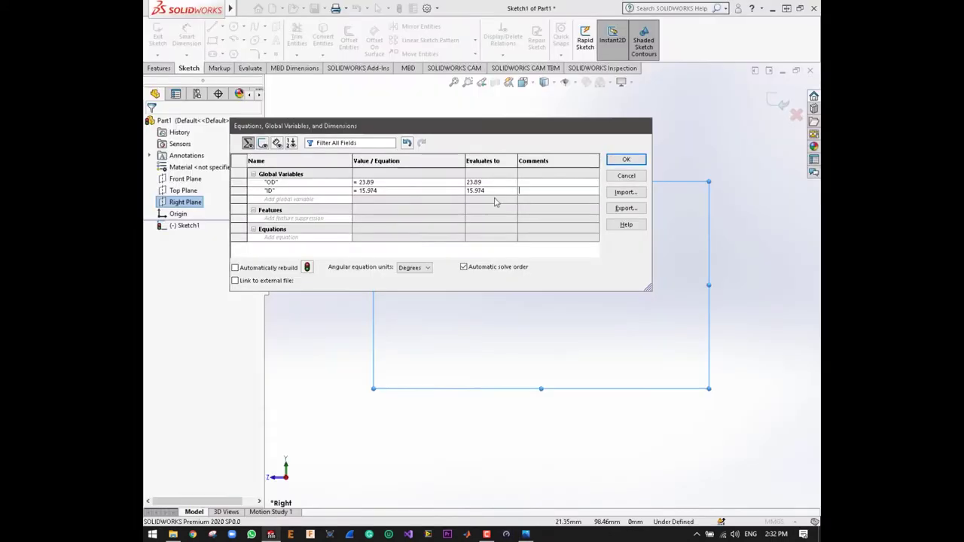
click(303, 200)
text(w)
key(Tab)
text(=)
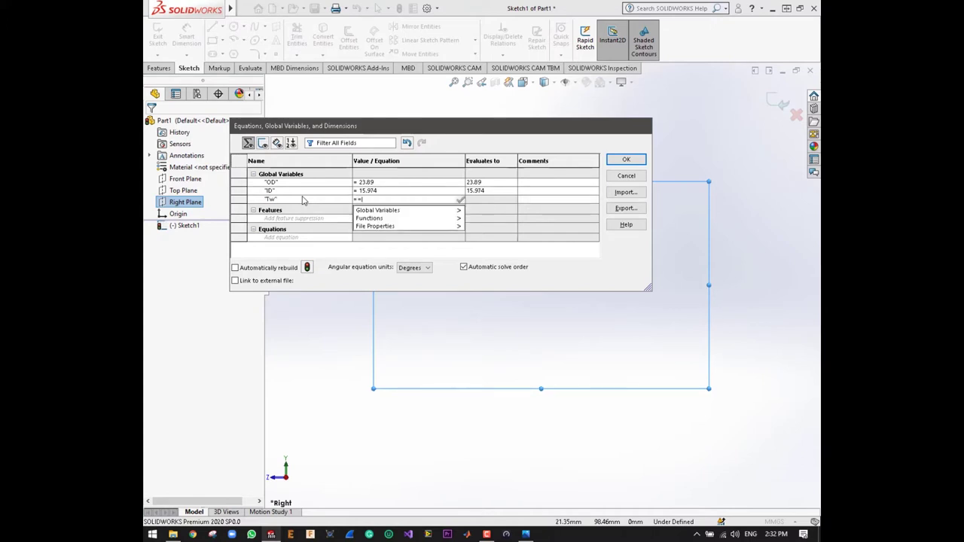
text(10)
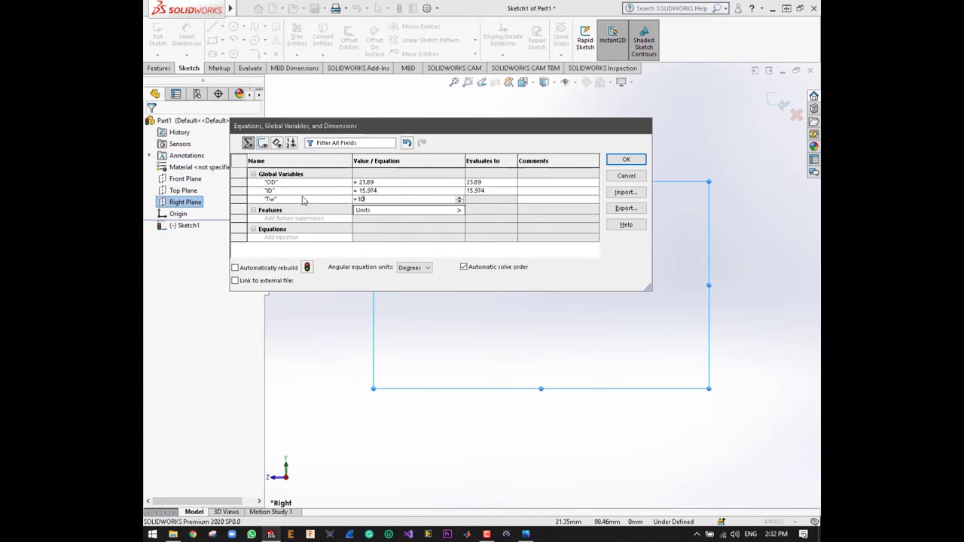
text(.23)
key(Return)
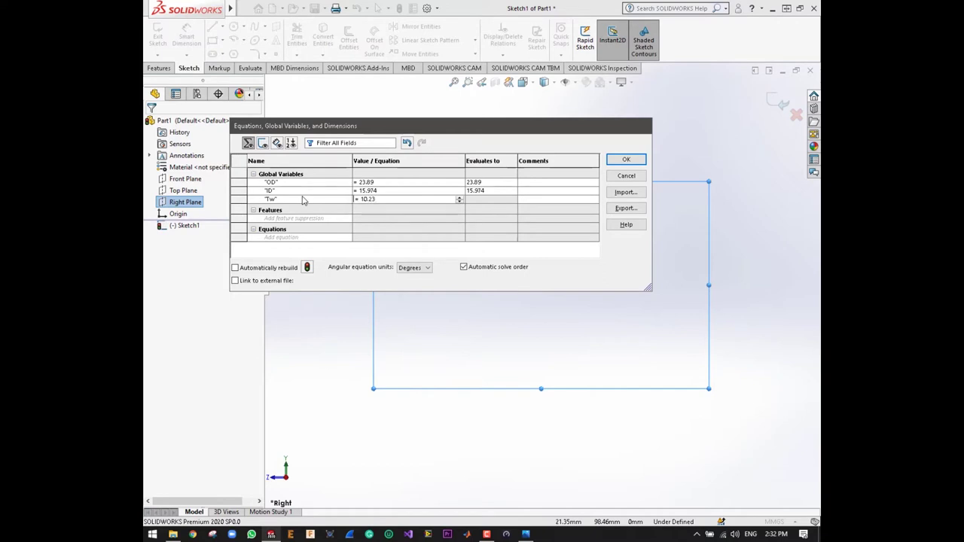
Step: Add global variable DfC = 9.77 and accept the equations with OK
key(alt+Tab)
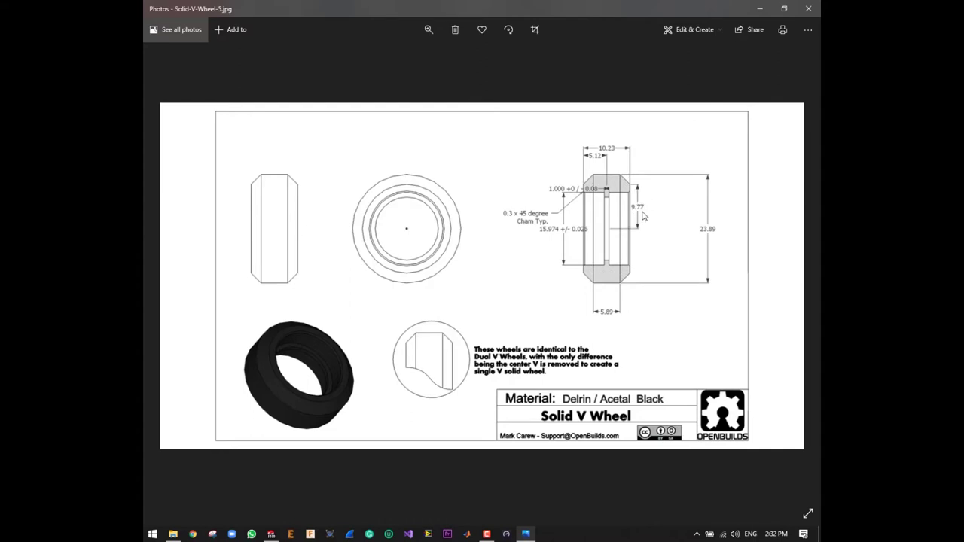
key(alt+Tab)
click(314, 206)
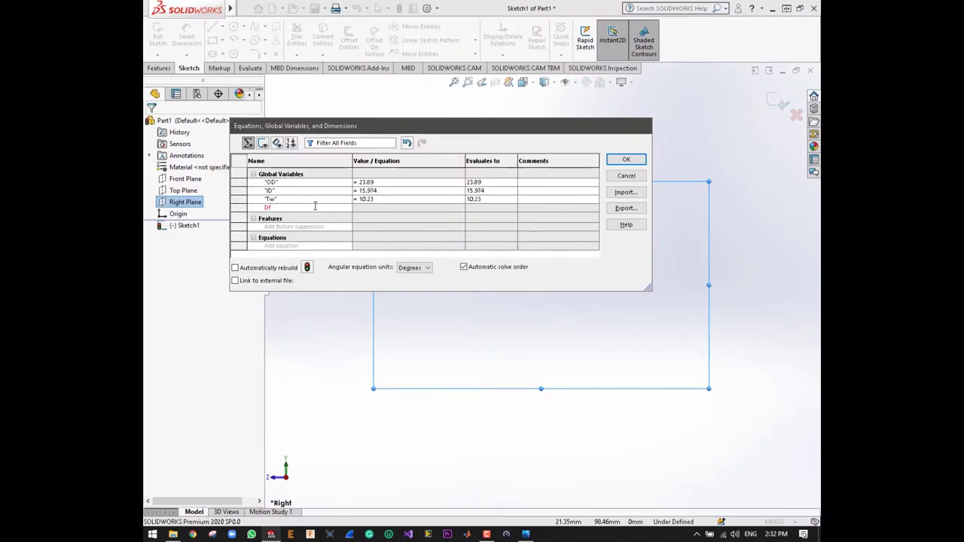
text(C)
click(375, 209)
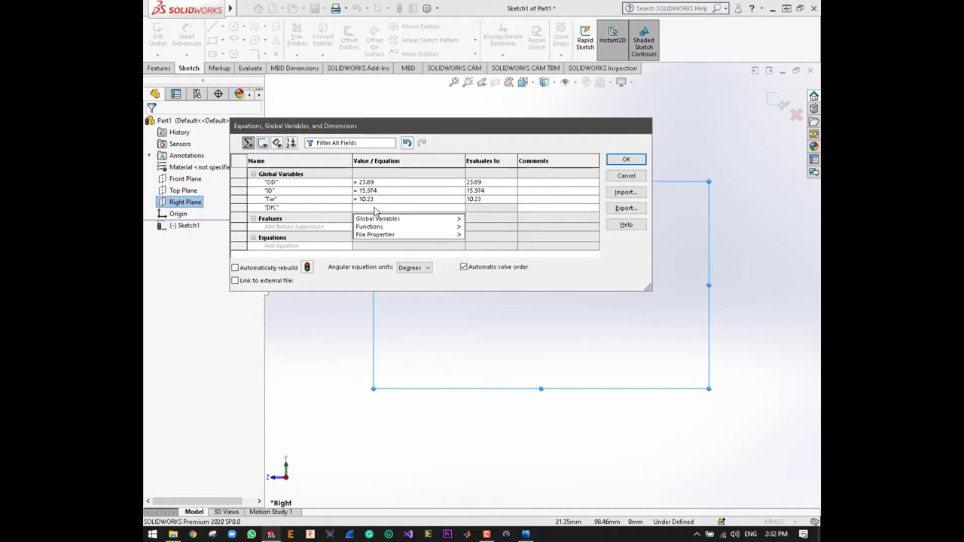
text(= )
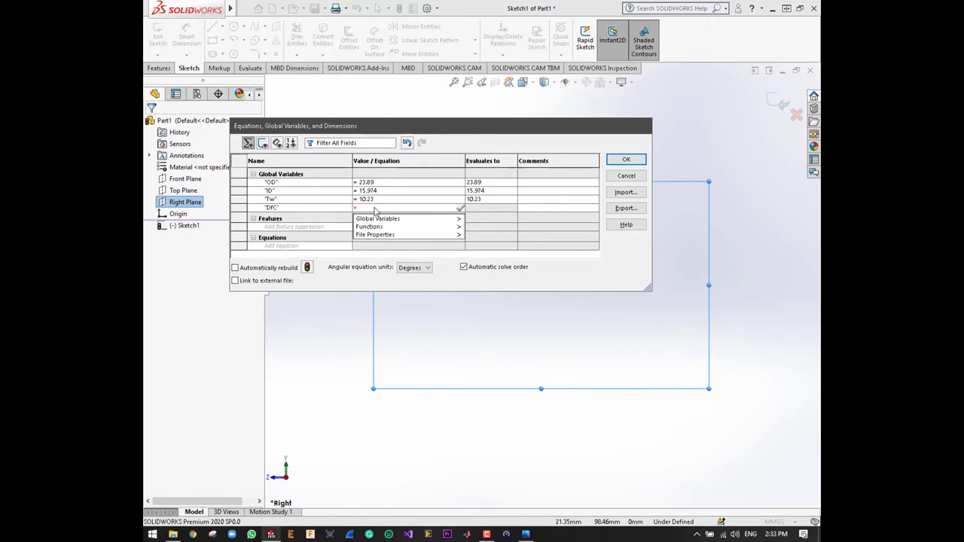
text(9.)
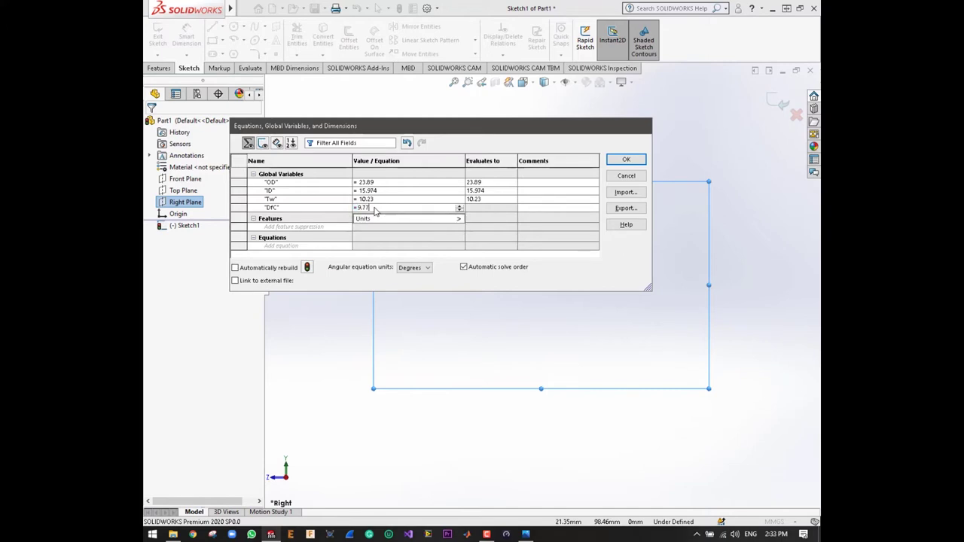
text(7)
key(Return)
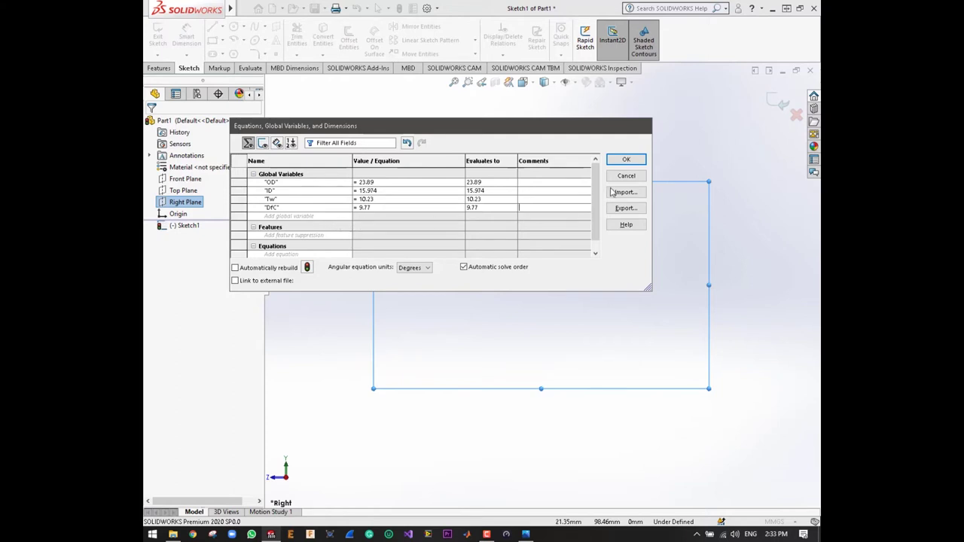
click(626, 160)
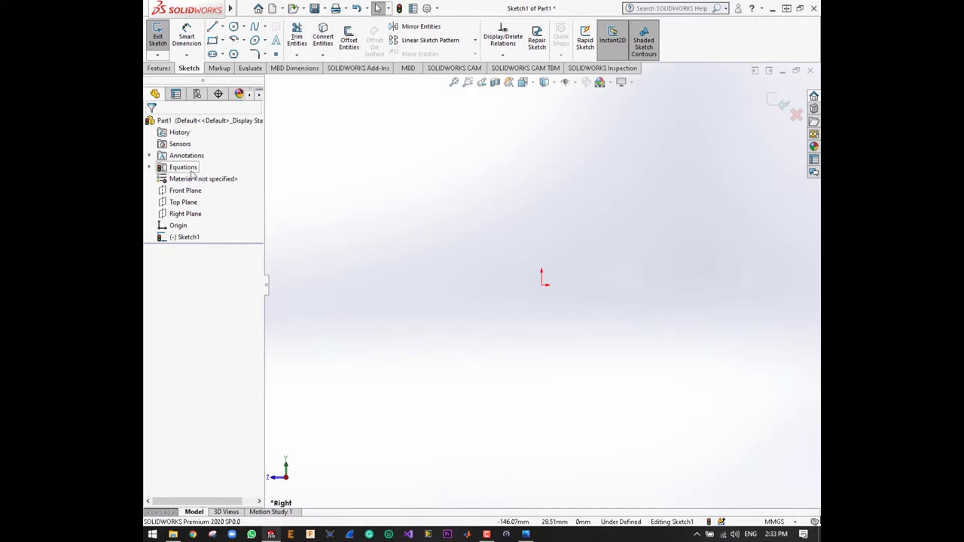
Step: Expand the Equations folder to list OD=23.89, ID=15.974, Tw=10.23 and DfC=9.77
click(150, 168)
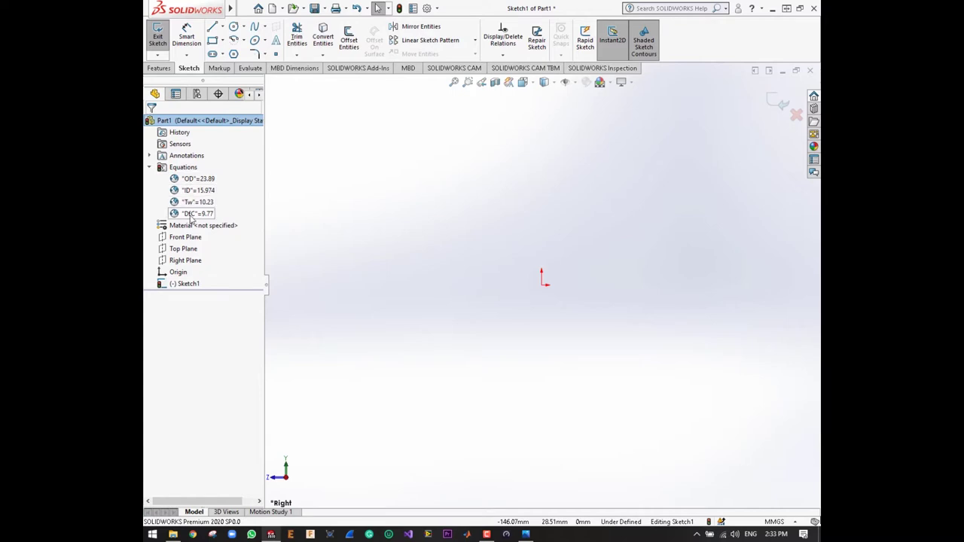
click(213, 29)
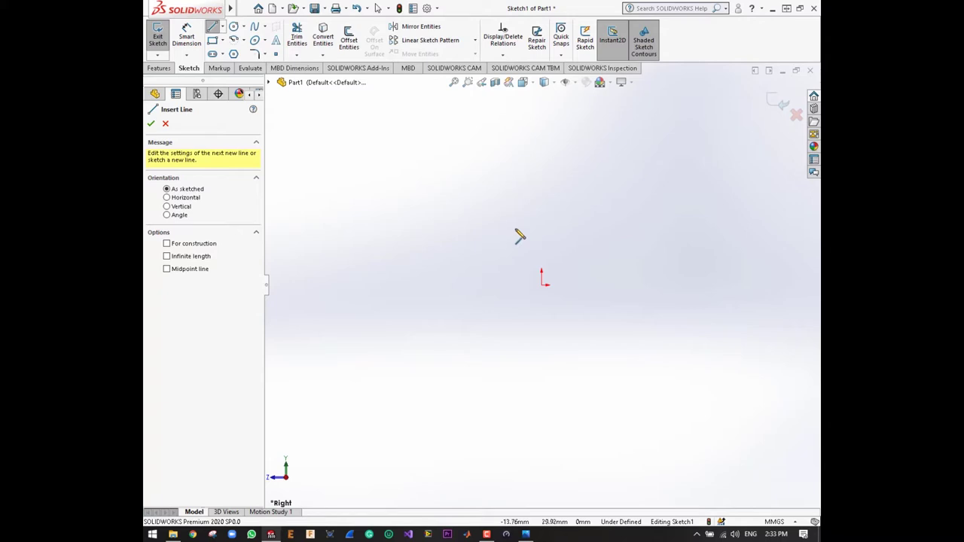
key(Escape)
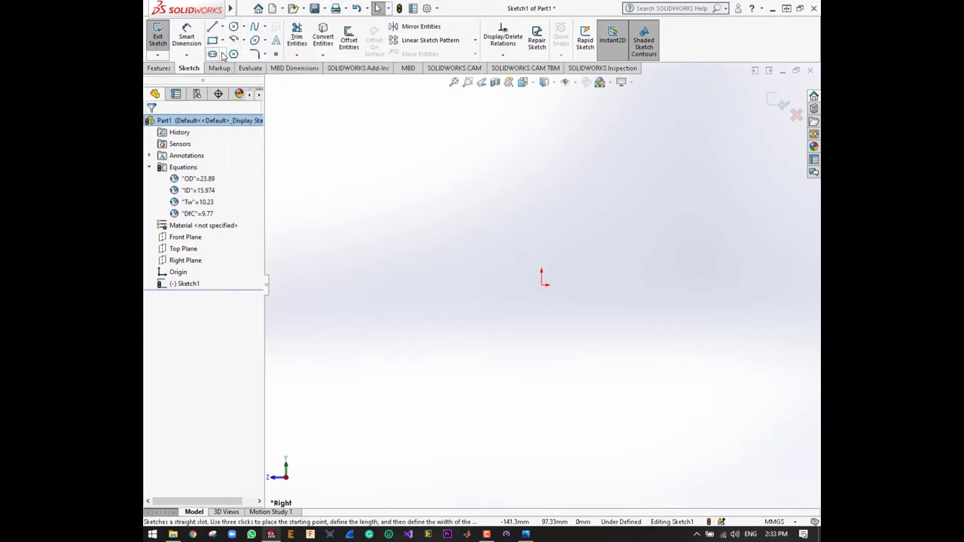
Step: Draw a 180° centerpoint arc centred on the origin, running from directly above to directly below it
click(244, 41)
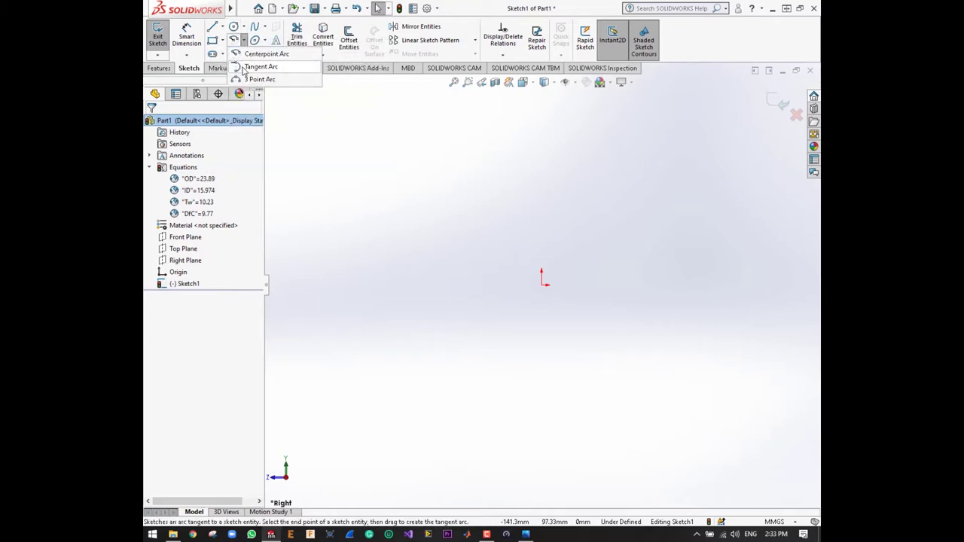
click(258, 67)
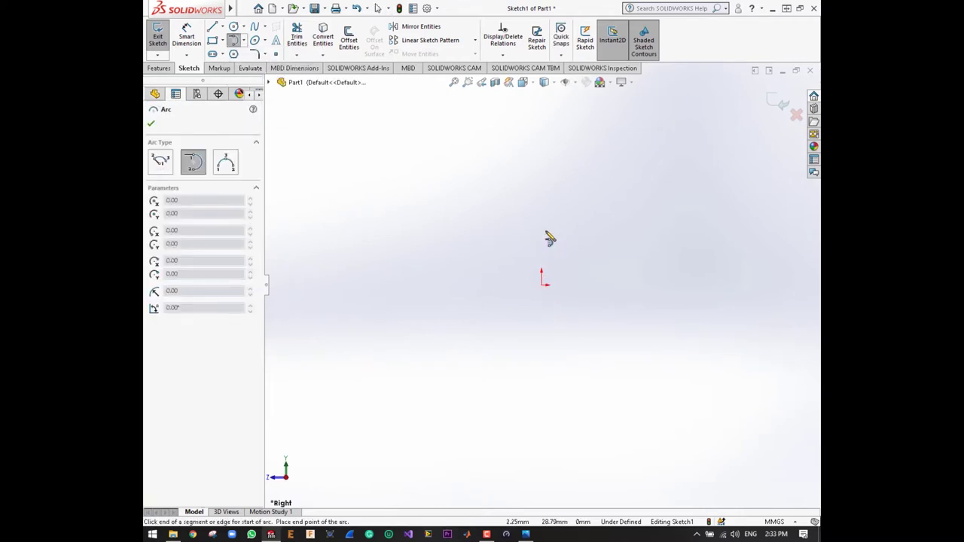
click(248, 41)
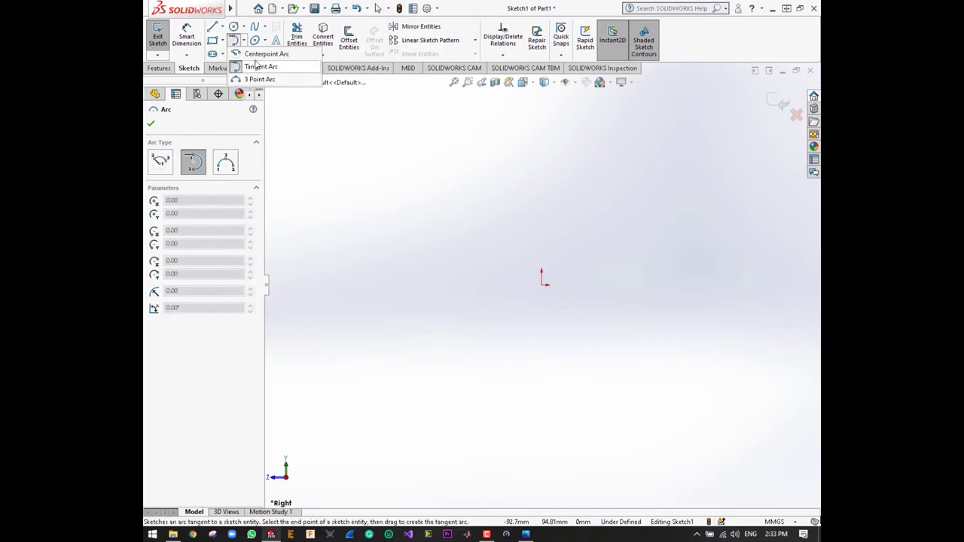
click(264, 52)
click(542, 284)
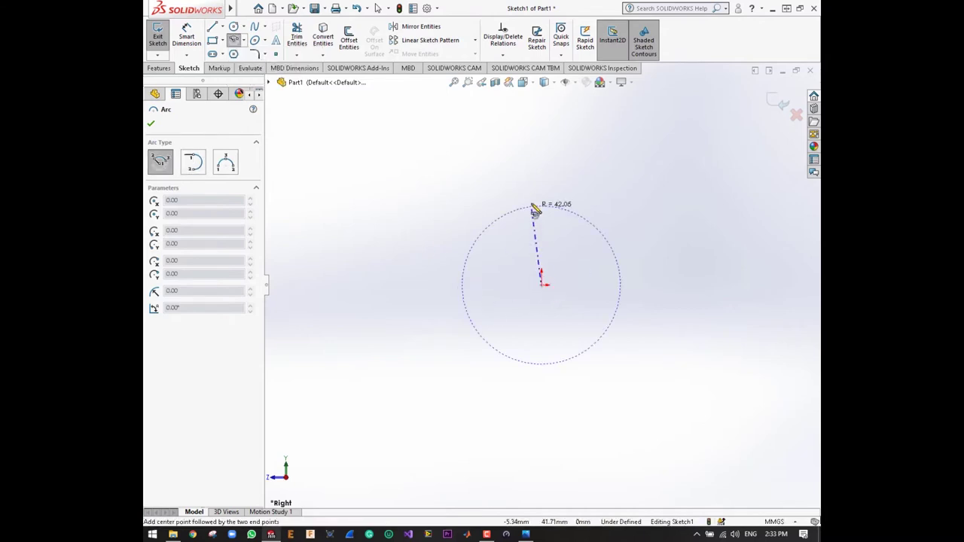
click(541, 208)
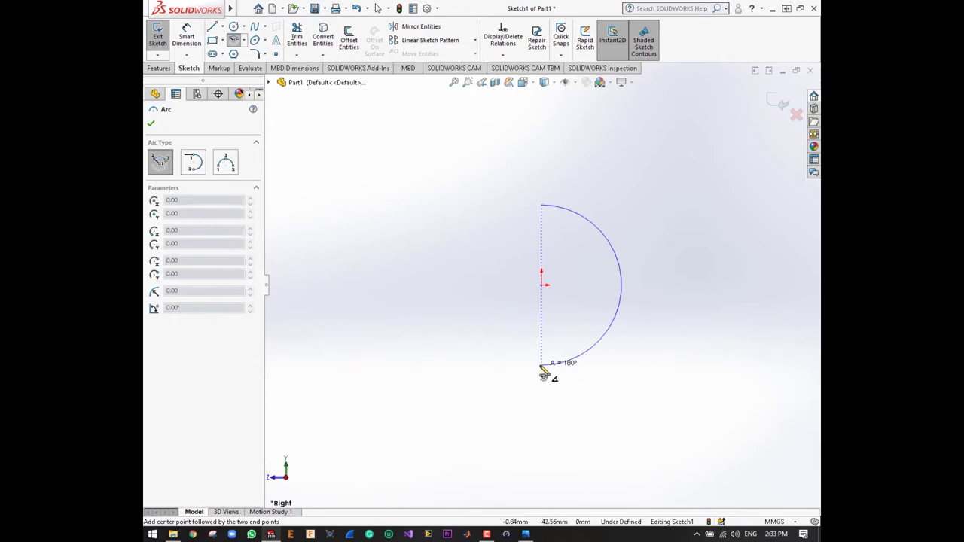
click(543, 367)
key(Escape)
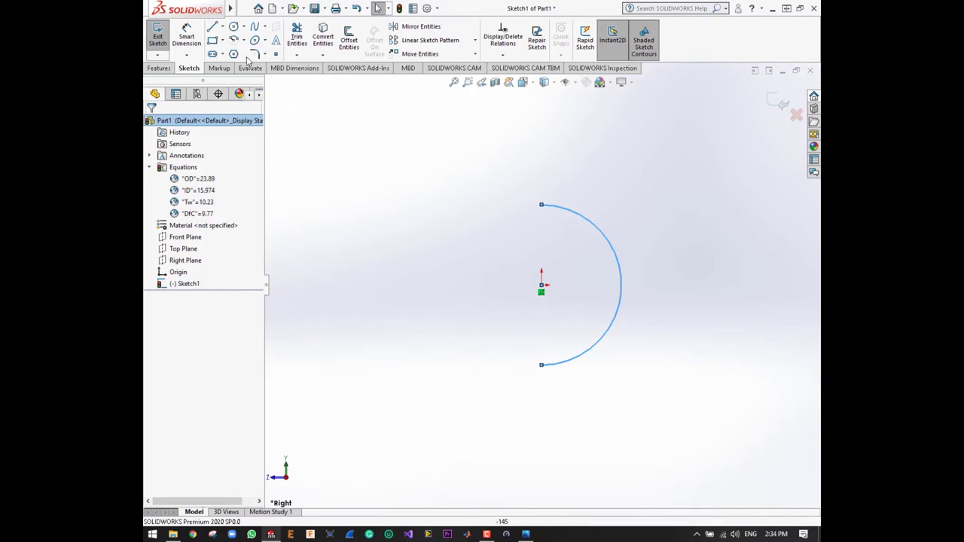
Step: Join the arc's top and bottom ends with a vertical centerline
click(223, 26)
click(235, 53)
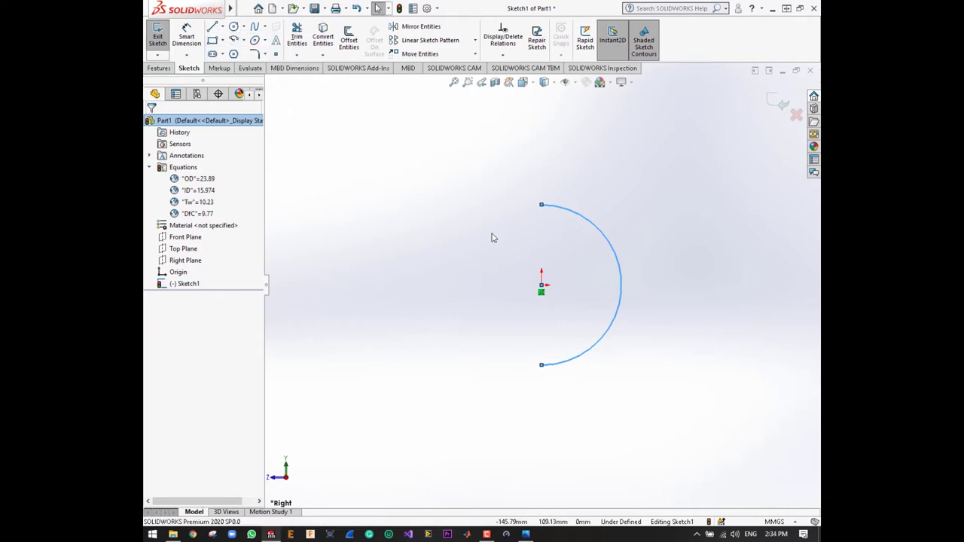
click(541, 205)
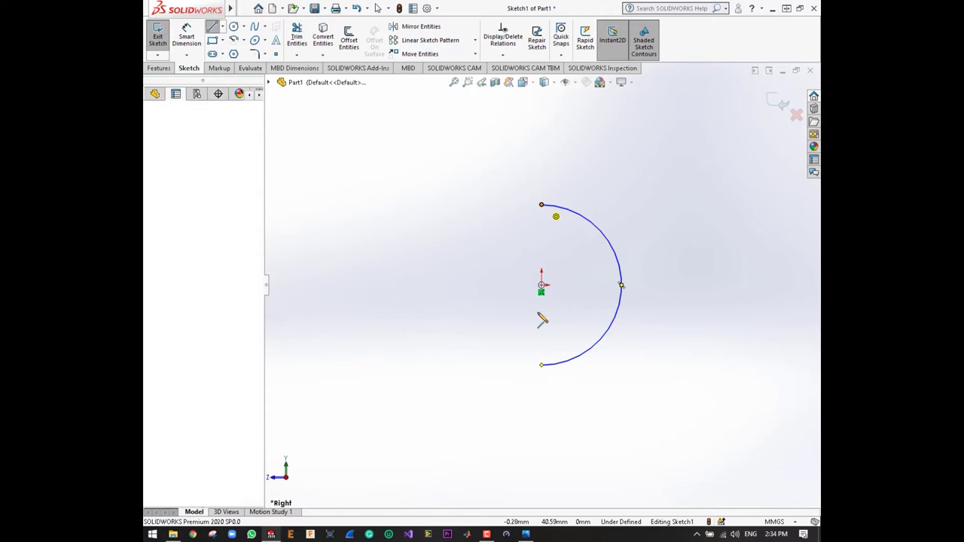
click(542, 365)
key(Escape)
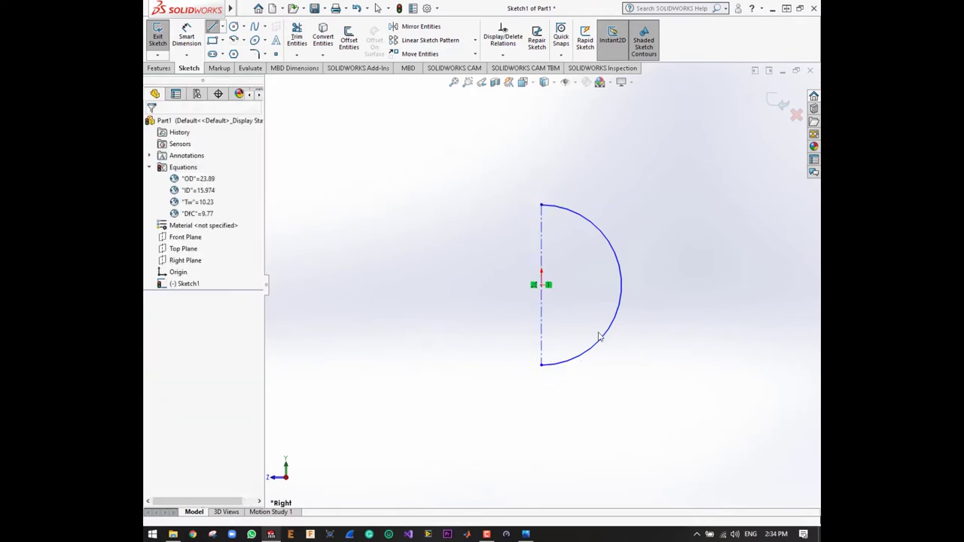
click(159, 68)
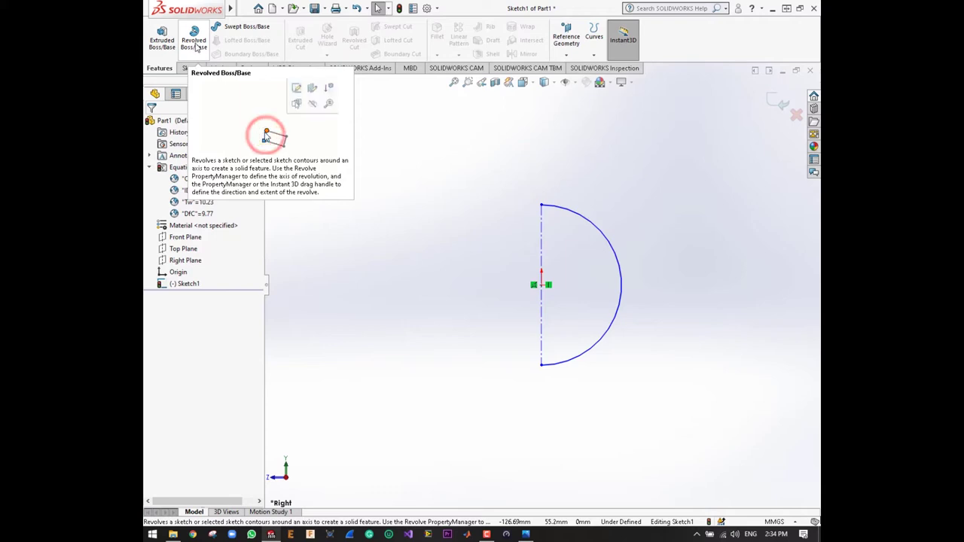
Step: Revolve the auto-closed half-disc 360° about Line1 to create Revolve1
click(195, 48)
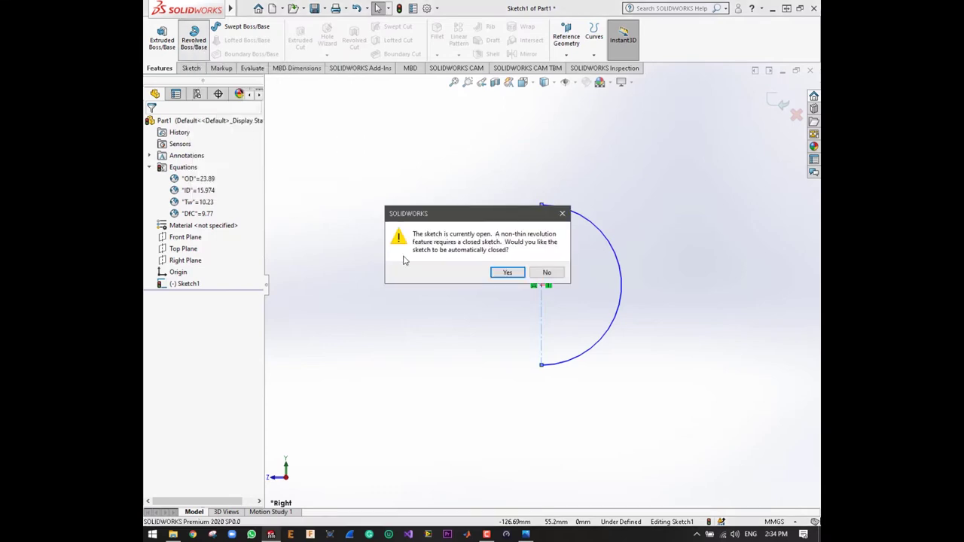
click(508, 272)
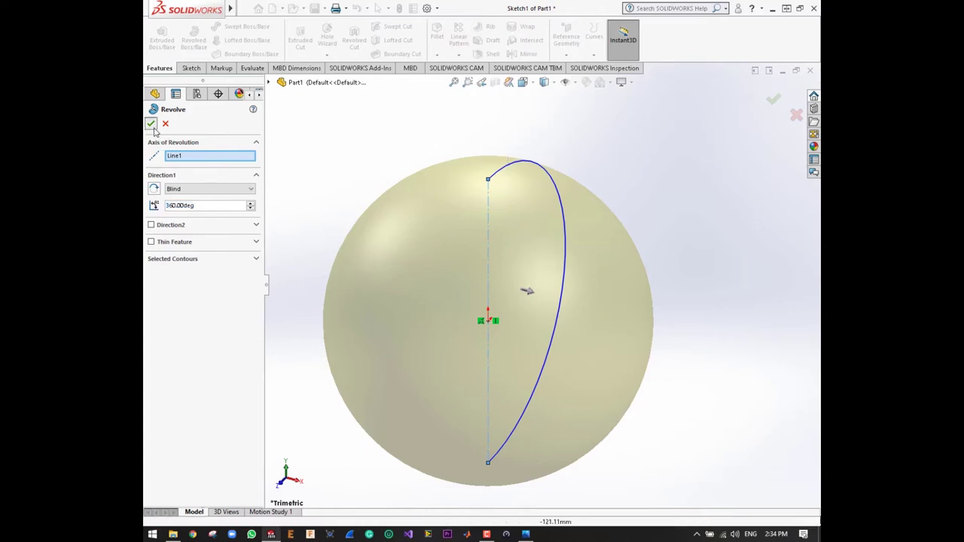
click(151, 123)
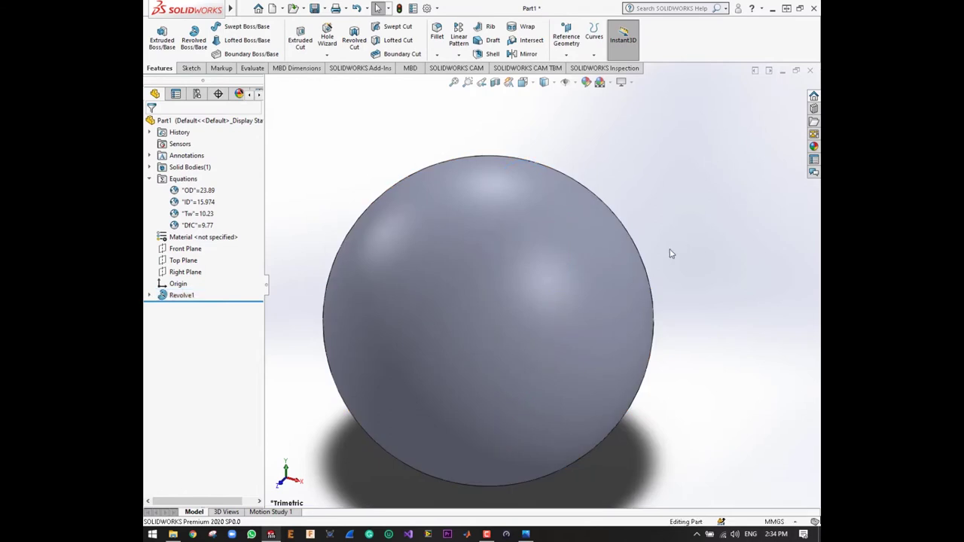
scroll(633, 290, up, 5)
scroll(632, 290, down, 1)
key(Left)
key(Left)
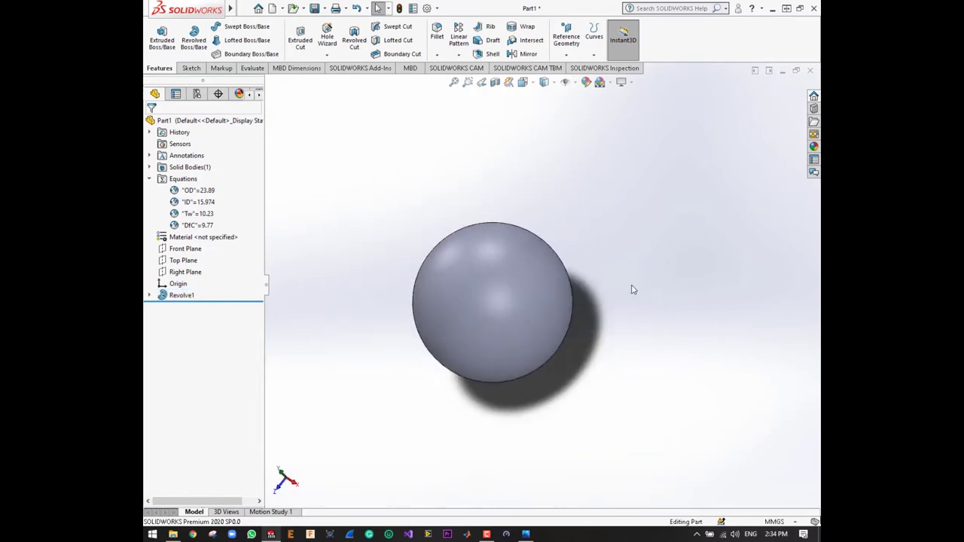
key(Left)
key(Left)
key(Left)
key(Left)
key(Left)
key(Left)
key(Left)
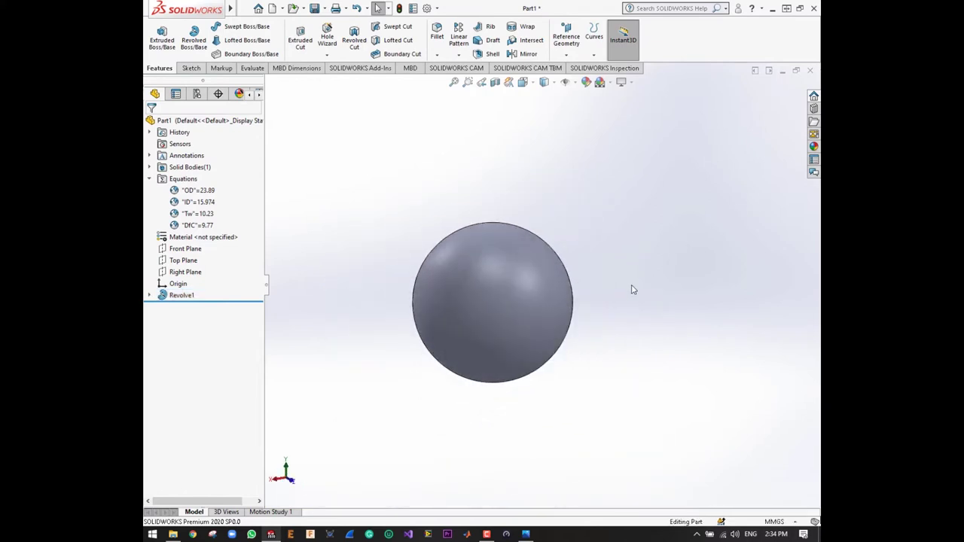
key(Left)
key(Left)
key(Left)
key(Left)
key(Down)
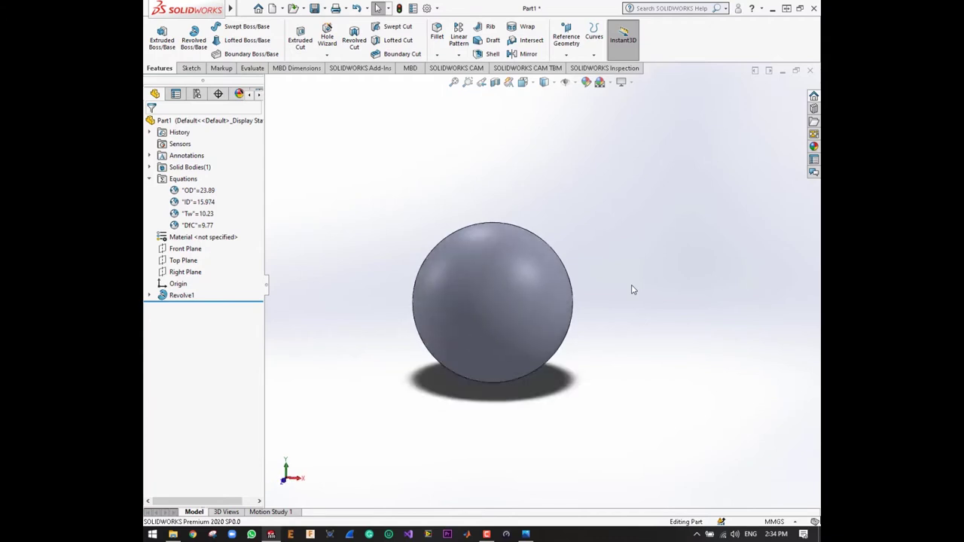
key(Down)
key(Down)
key(Down)
key(Up)
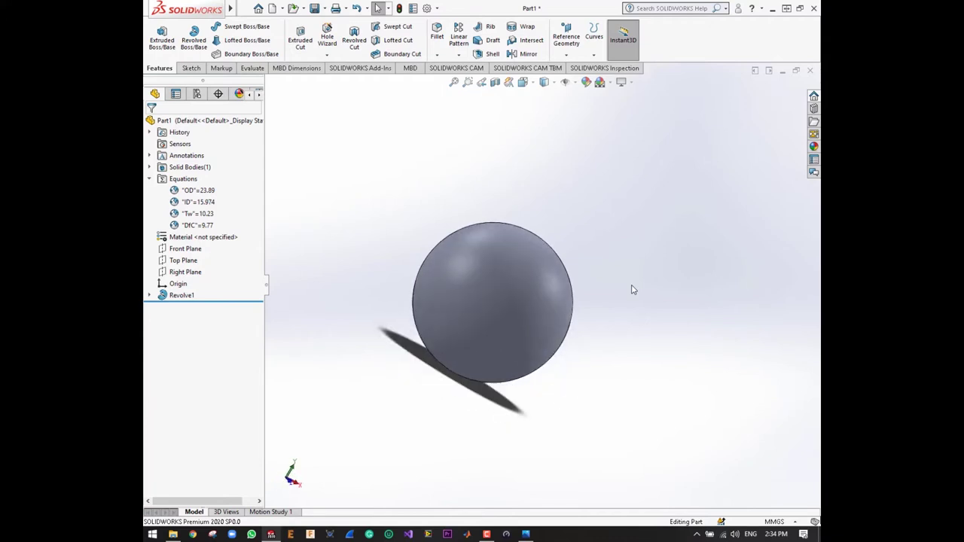
key(Up)
key(Up)
key(Up)
key(Up)
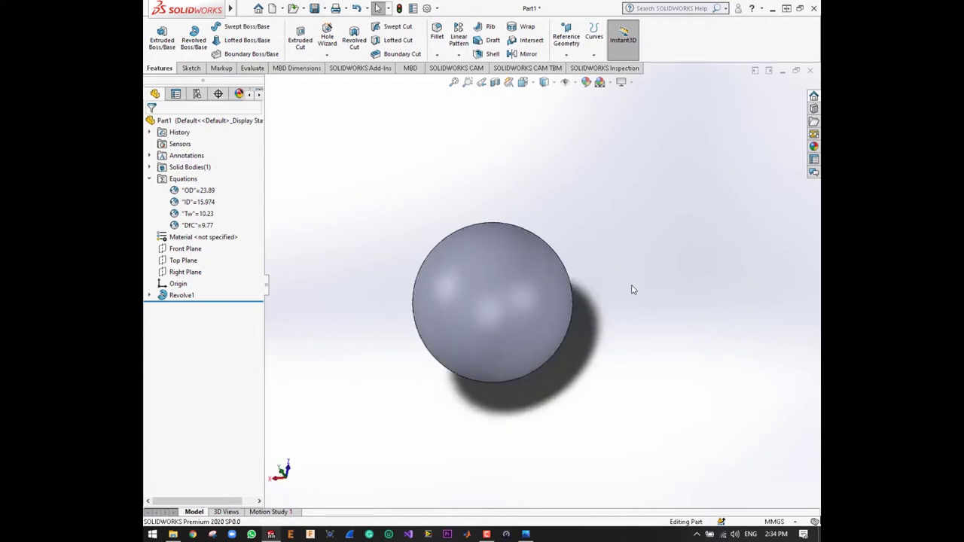
key(Up)
key(Up)
key(Up)
key(Up)
key(Up)
key(Up)
key(Up)
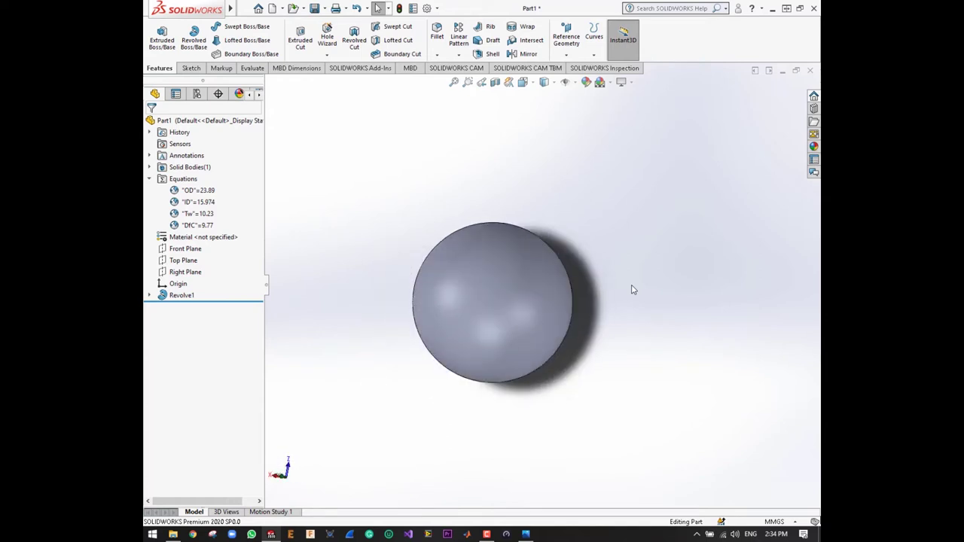
key(Up)
key(Up)
key(Up)
key(Up)
key(Up)
key(Up)
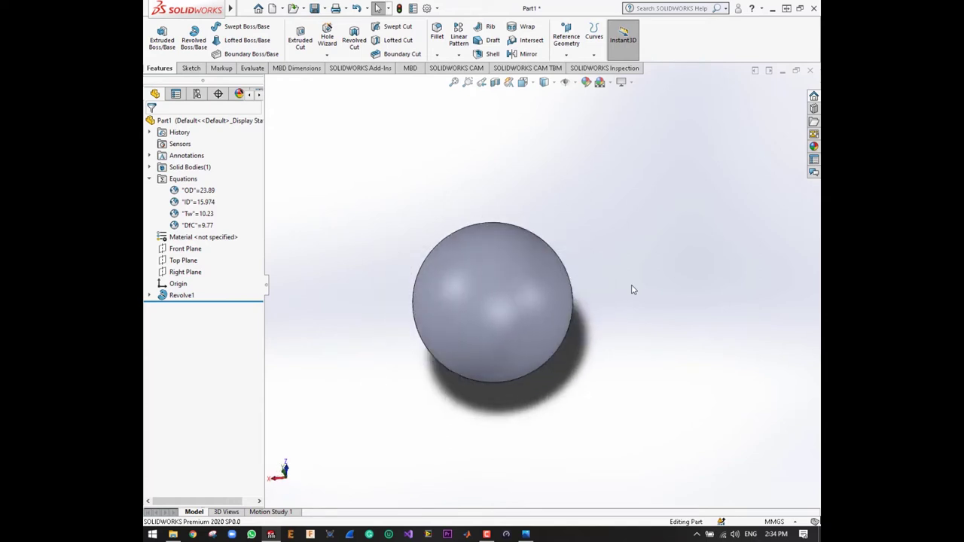
key(Up)
key(Up)
key(Up)
key(Up)
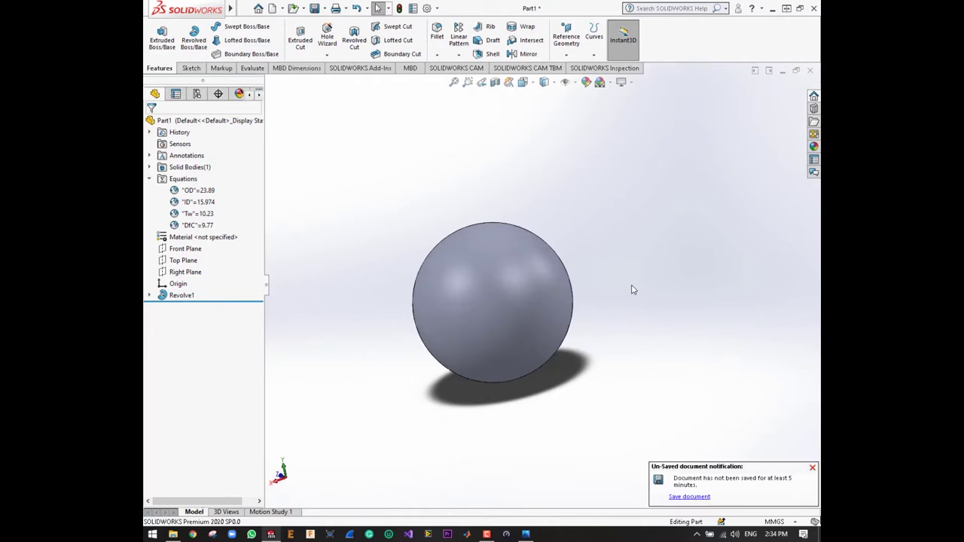
key(Up)
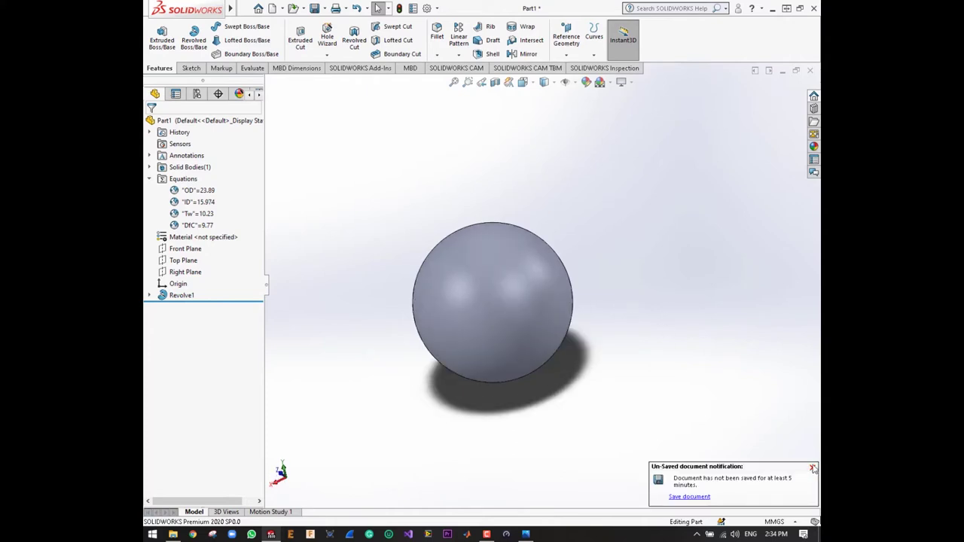
click(811, 470)
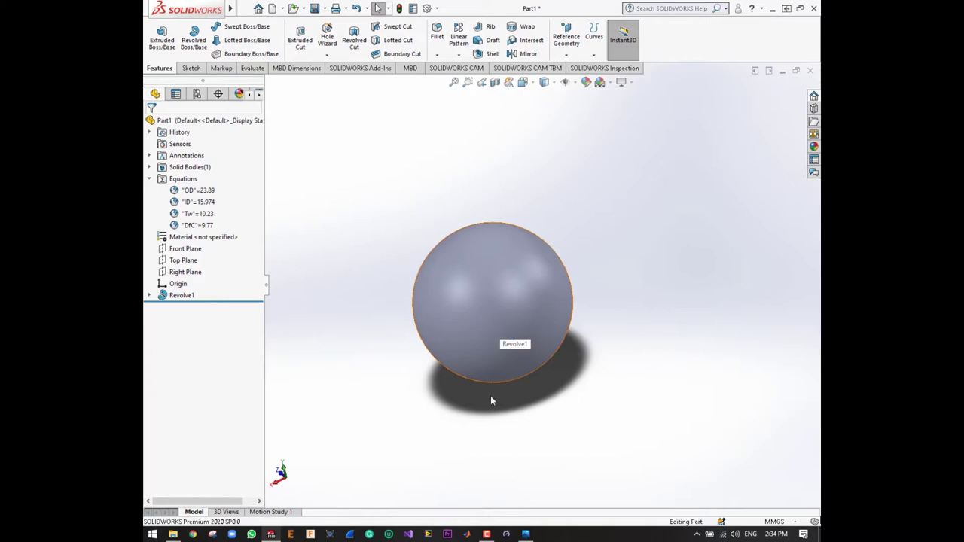
Step: After checking the wheel drawing, undo the revolve and the half-circle arc
click(525, 534)
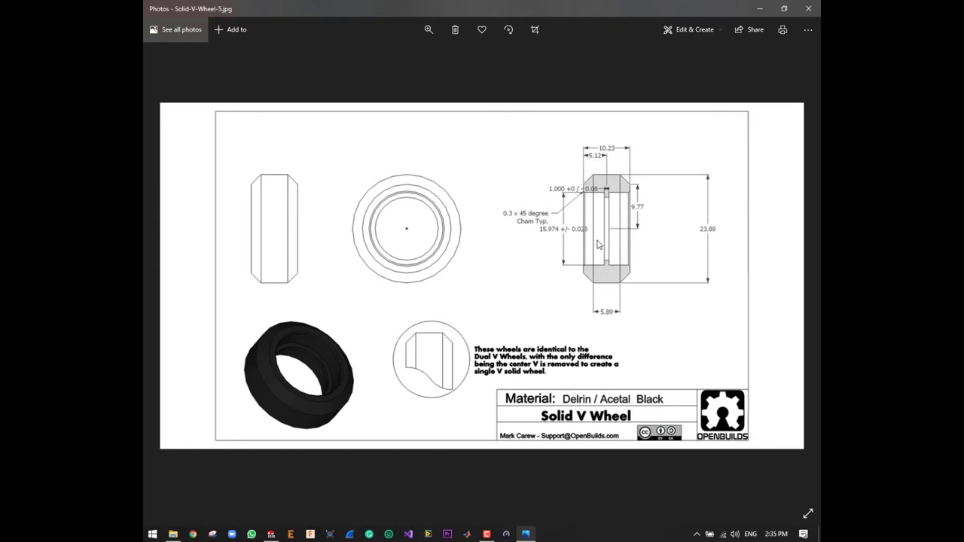
click(759, 9)
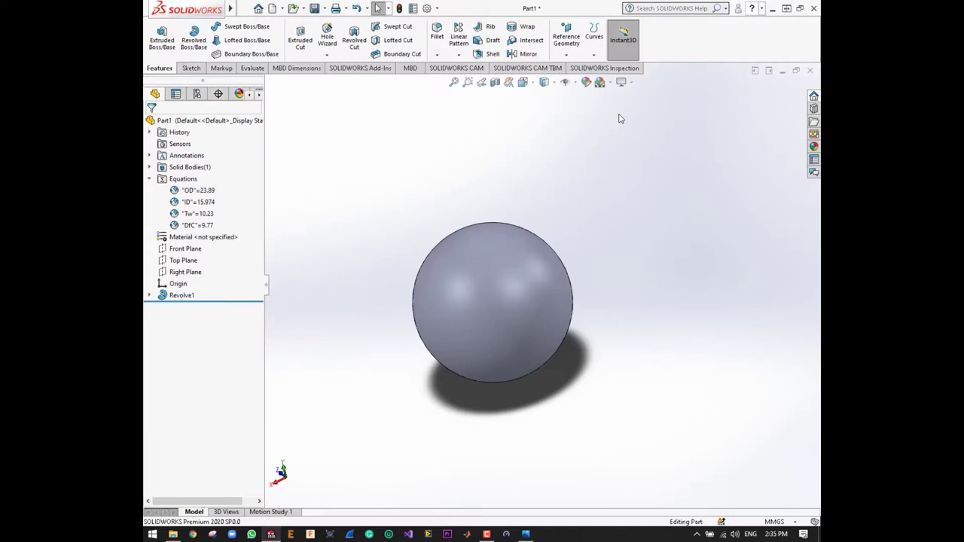
click(444, 261)
click(488, 254)
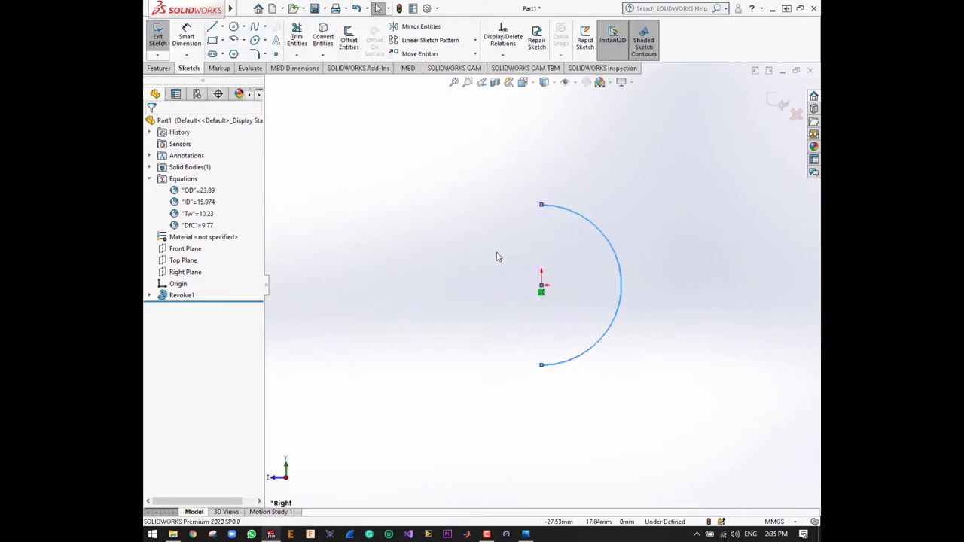
key(ctrl+z)
key(ctrl+z)
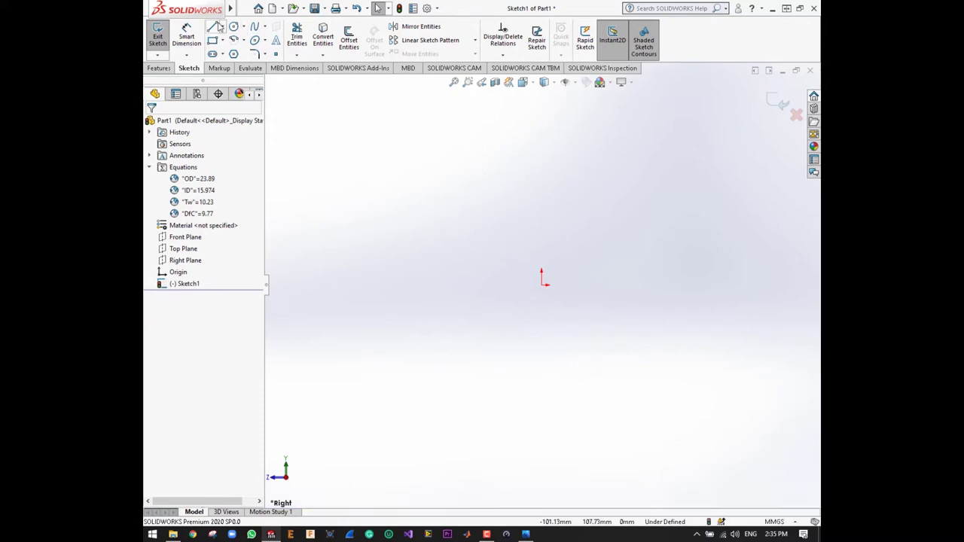
Step: Draw a horizontal centerline from the origin to the right
click(223, 27)
click(235, 51)
click(542, 285)
click(657, 284)
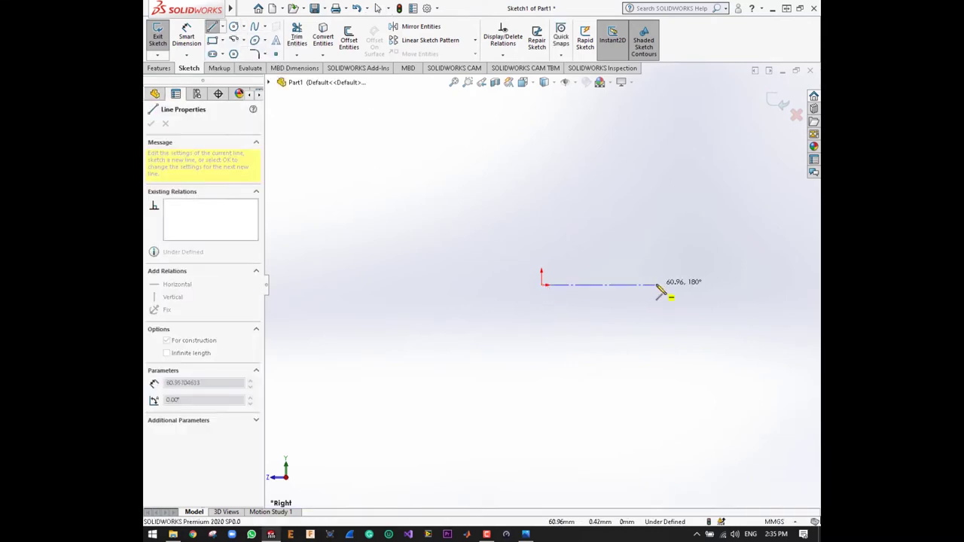
key(Escape)
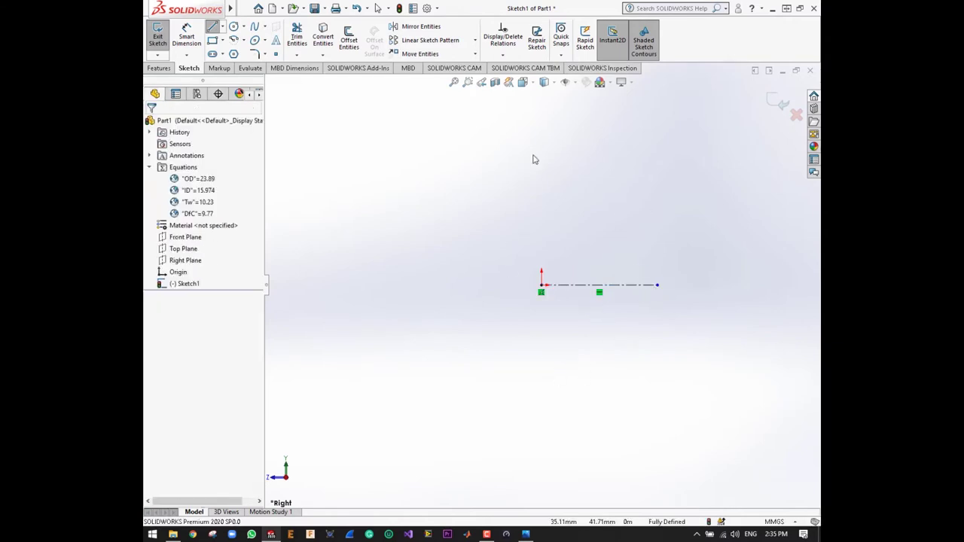
Step: Sketch a three-segment stepped outline above the centerline and compare it with the reference drawing
click(212, 29)
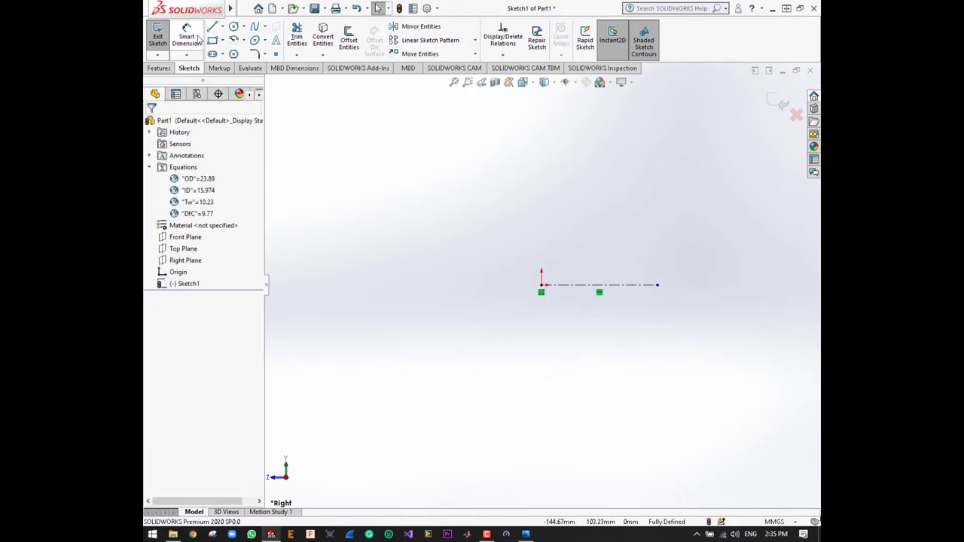
click(492, 200)
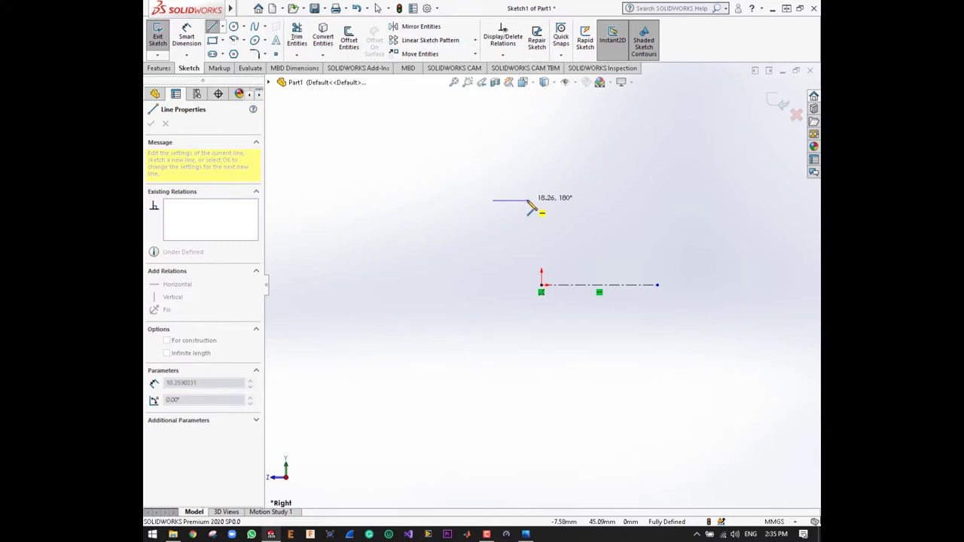
click(528, 202)
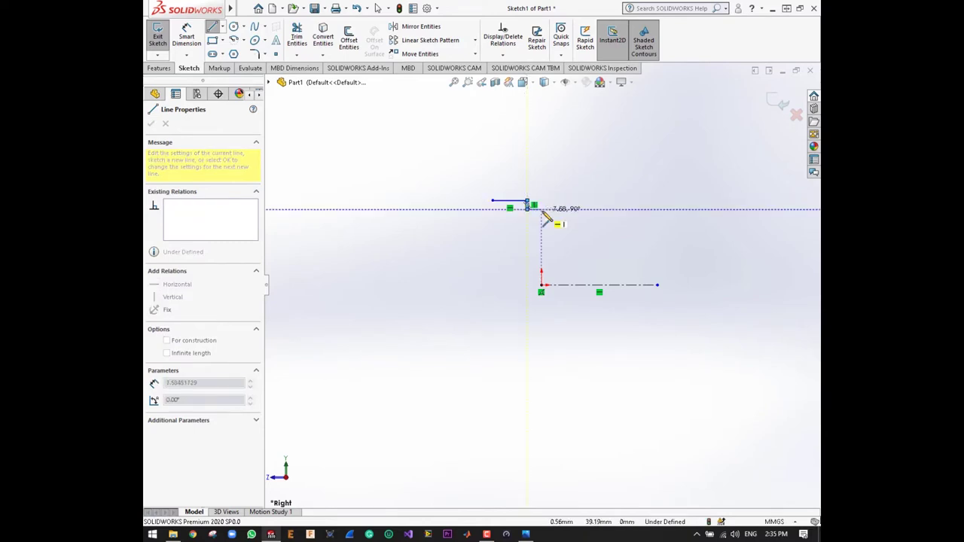
click(556, 209)
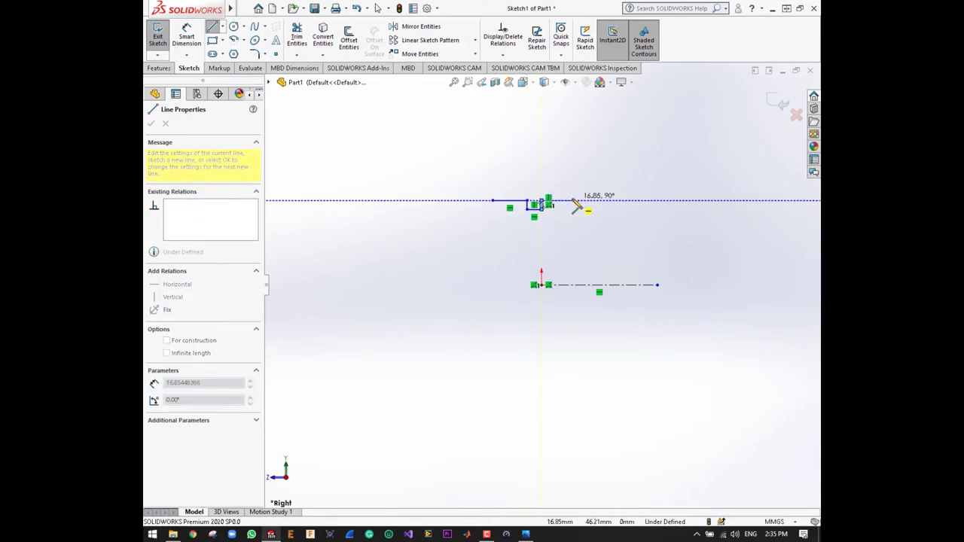
click(572, 201)
key(Escape)
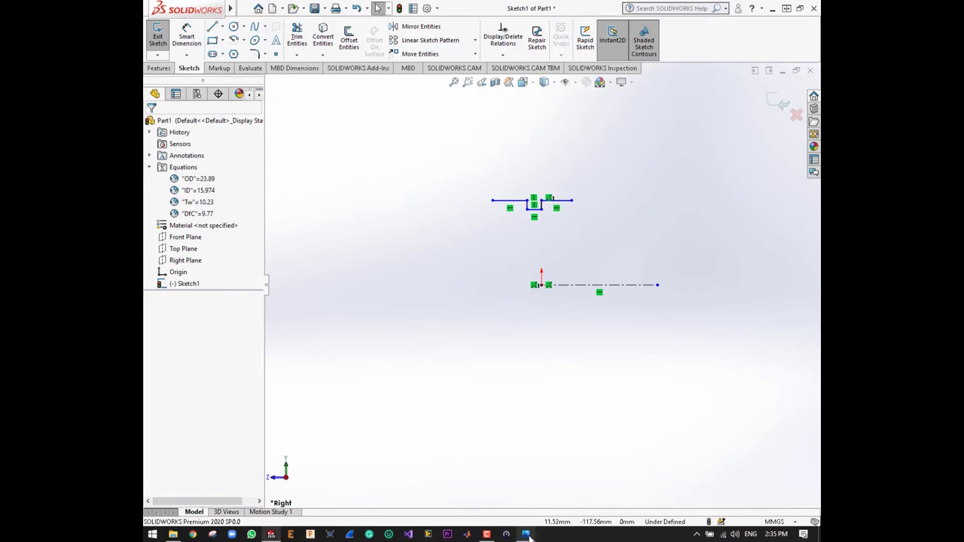
click(526, 535)
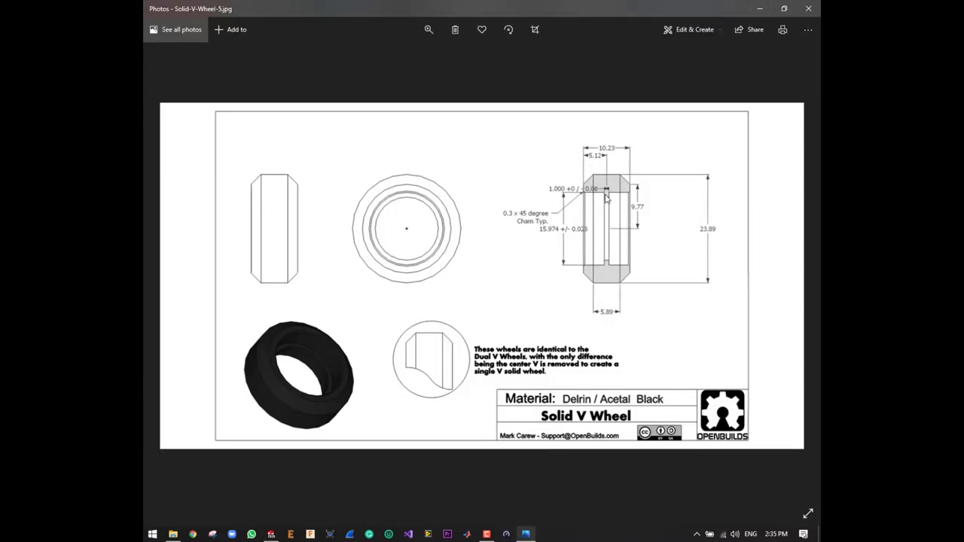
key(alt+Tab)
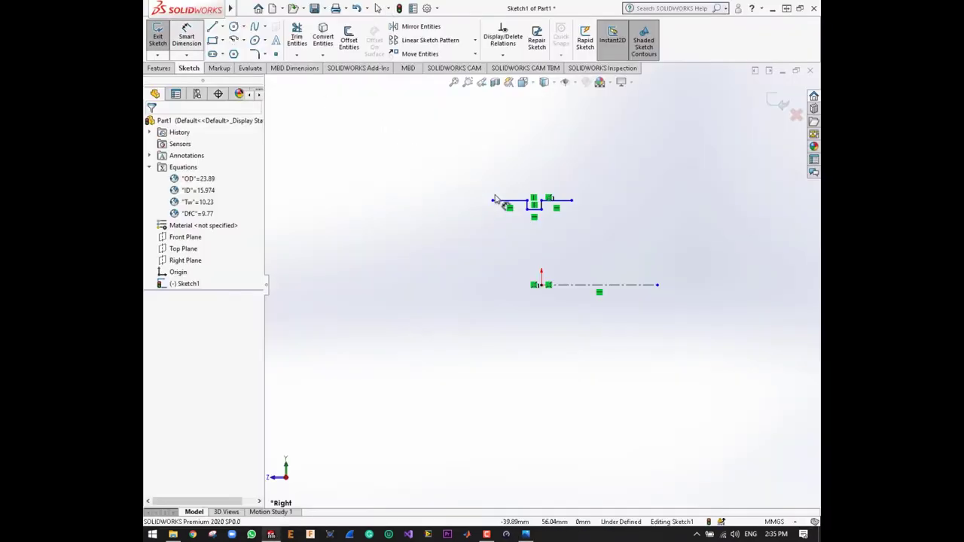
Step: Dimension the left top line to a length of 5.12
click(512, 185)
click(512, 186)
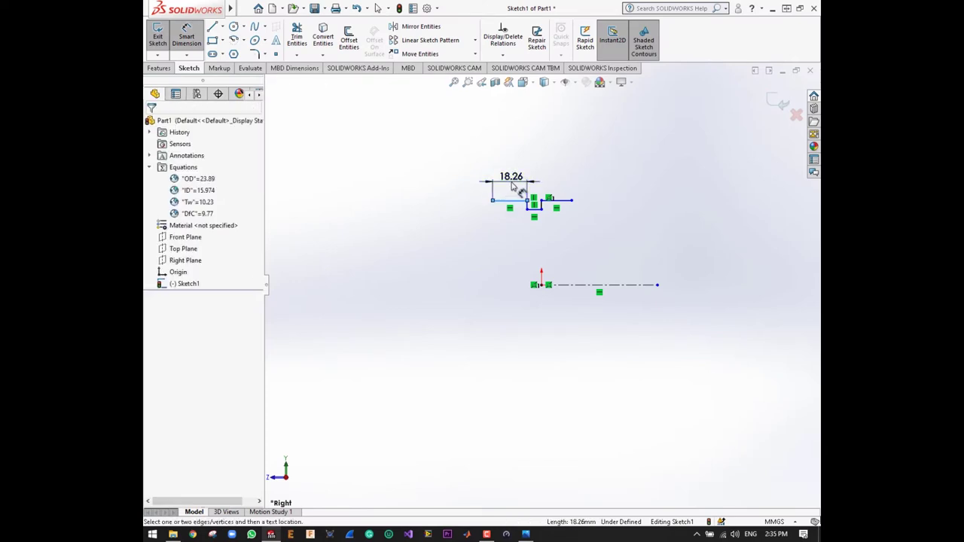
text(5.12)
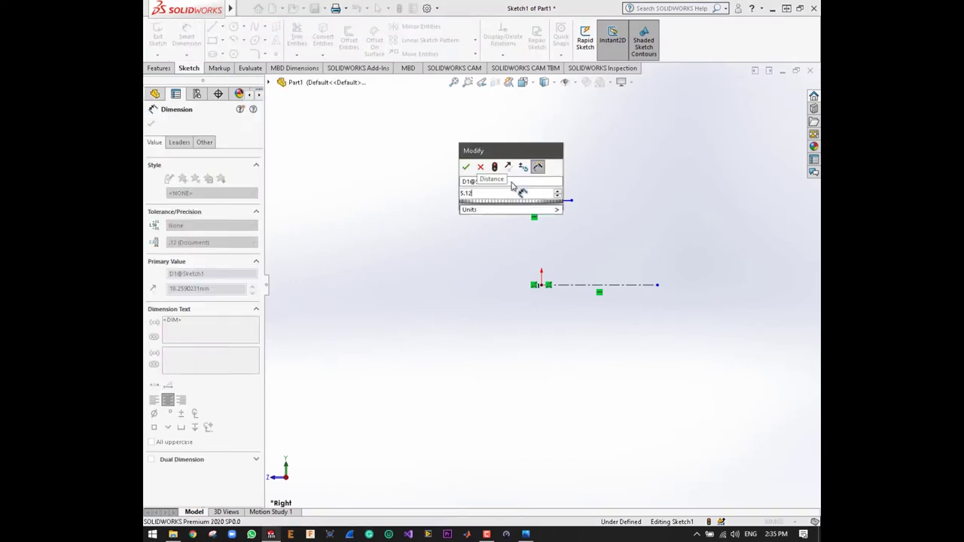
key(Return)
click(532, 147)
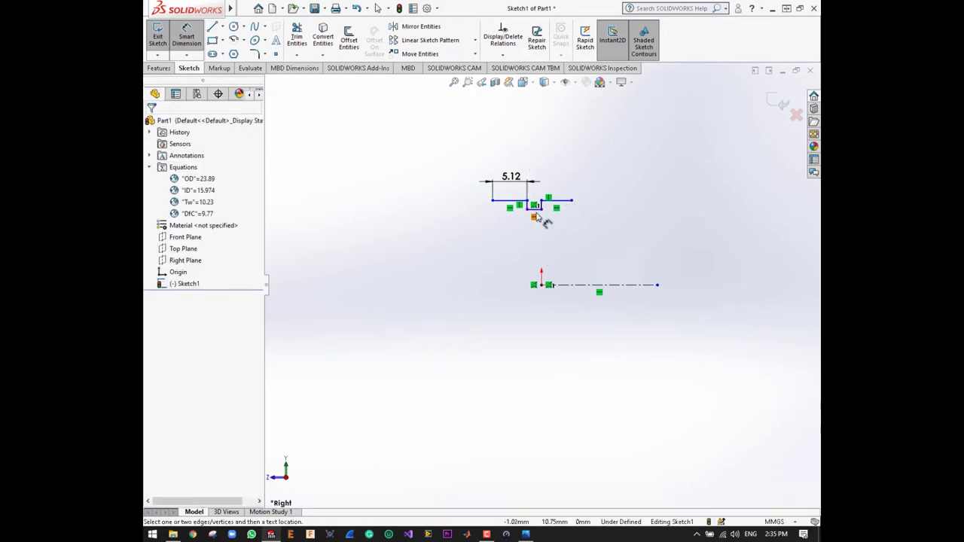
scroll(534, 219, down, 2)
scroll(553, 260, down, 3)
scroll(527, 273, down, 3)
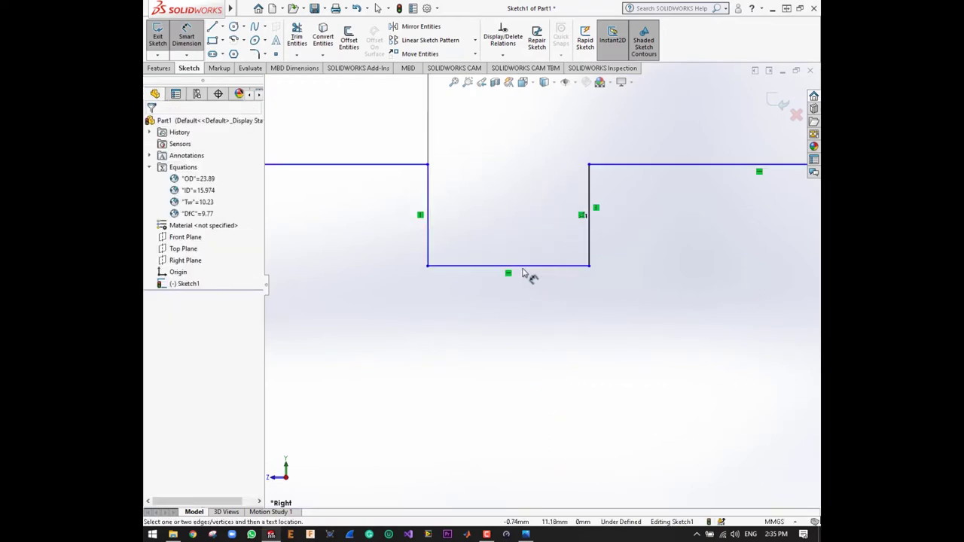
key(Escape)
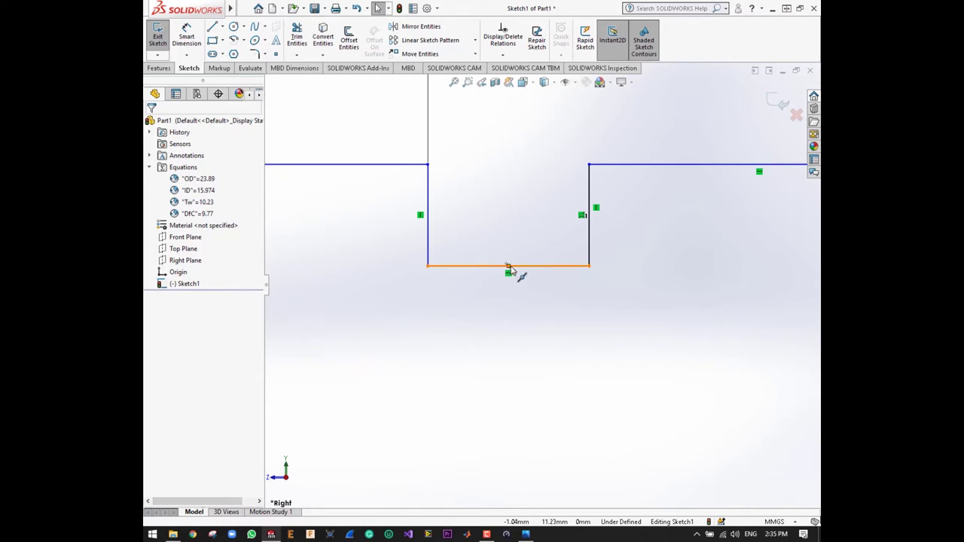
Step: Add a Vertical relation between the groove bottom's midpoint and the origin, making the sketch unsolvable
click(508, 266)
scroll(527, 286, up, 3)
scroll(527, 286, up, 2)
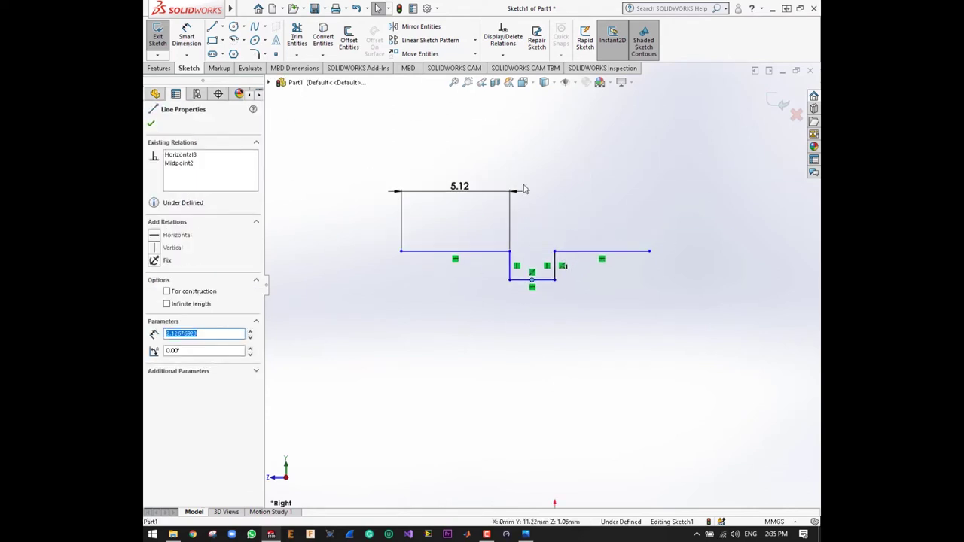
scroll(546, 331, up, 4)
scroll(552, 310, down, 3)
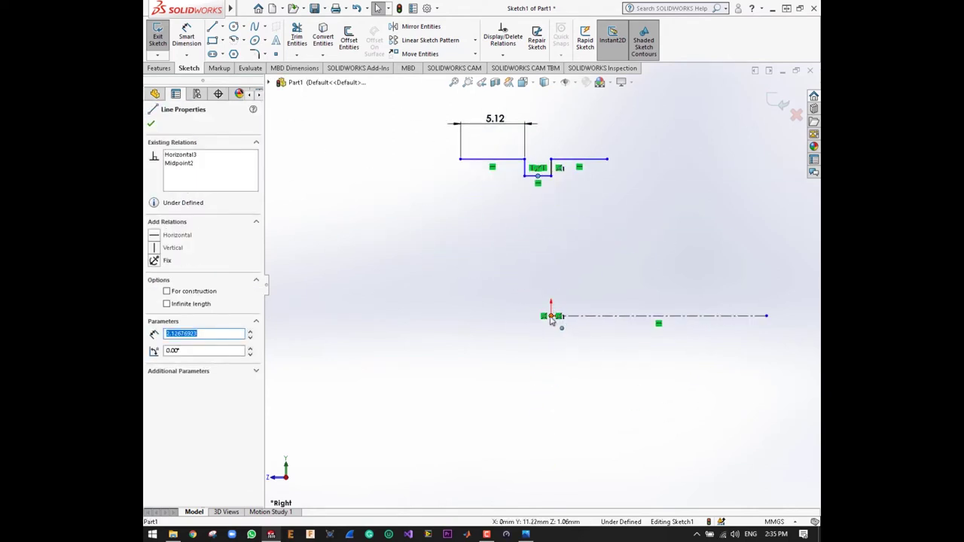
click(552, 316)
ctrl+click(552, 316)
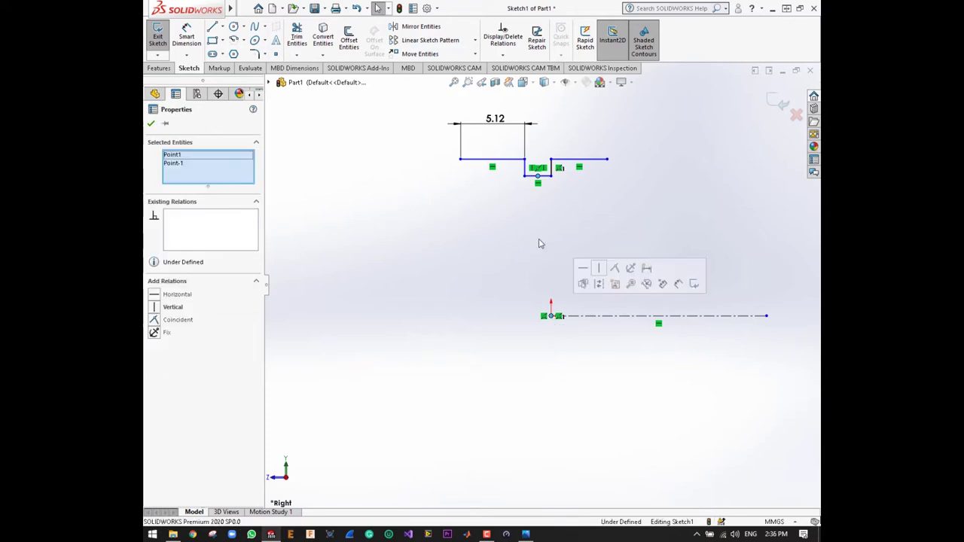
click(153, 308)
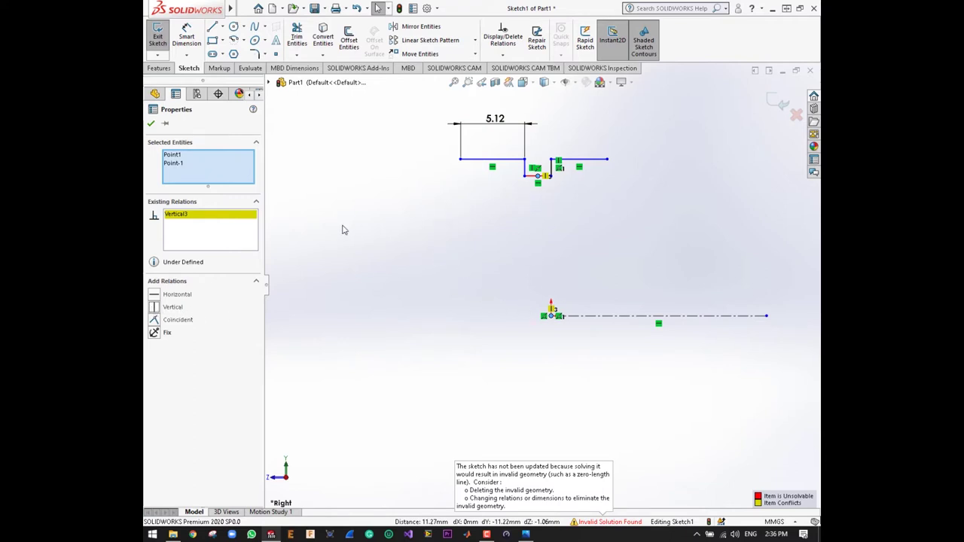
scroll(570, 183, down, 4)
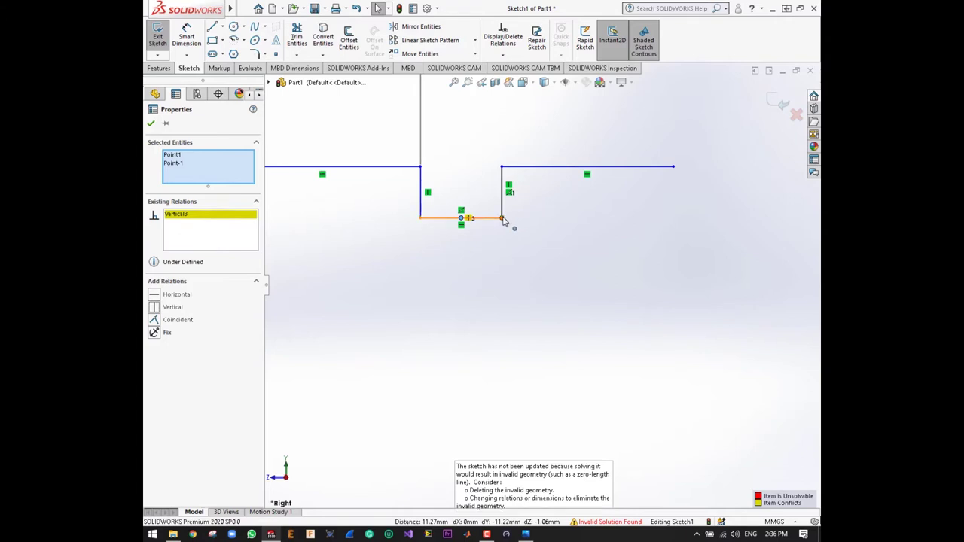
Step: Delete the conflicting Vertical relation so the sketch solves again
click(503, 226)
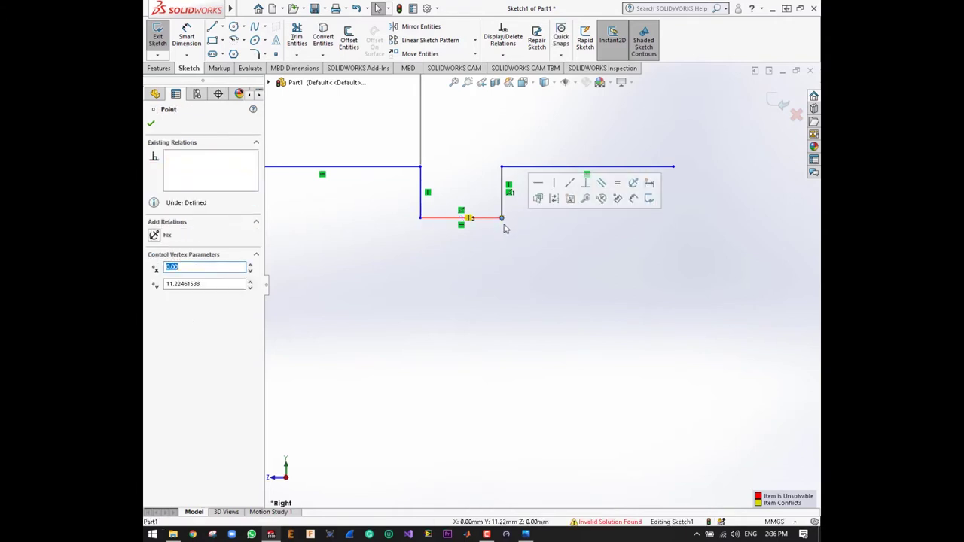
right_click(509, 183)
click(529, 309)
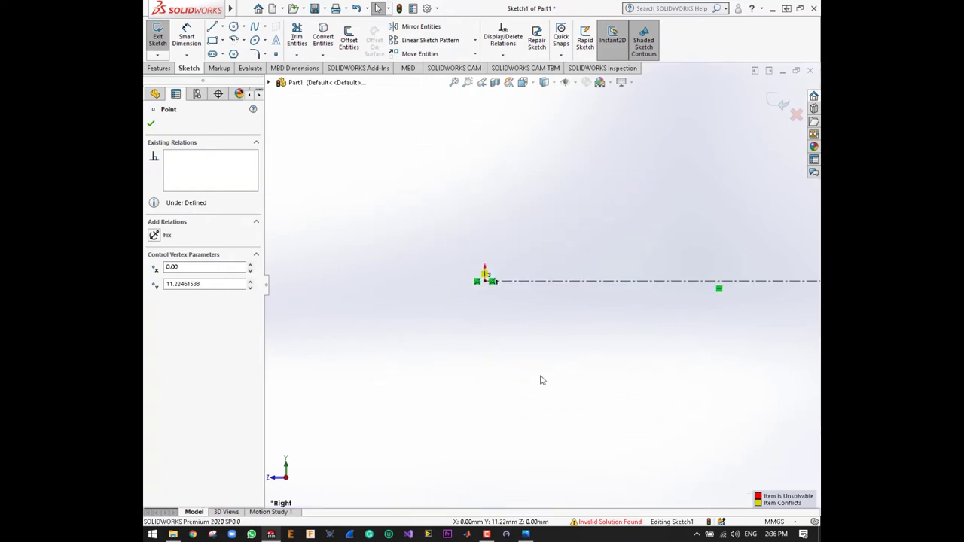
right_click(486, 274)
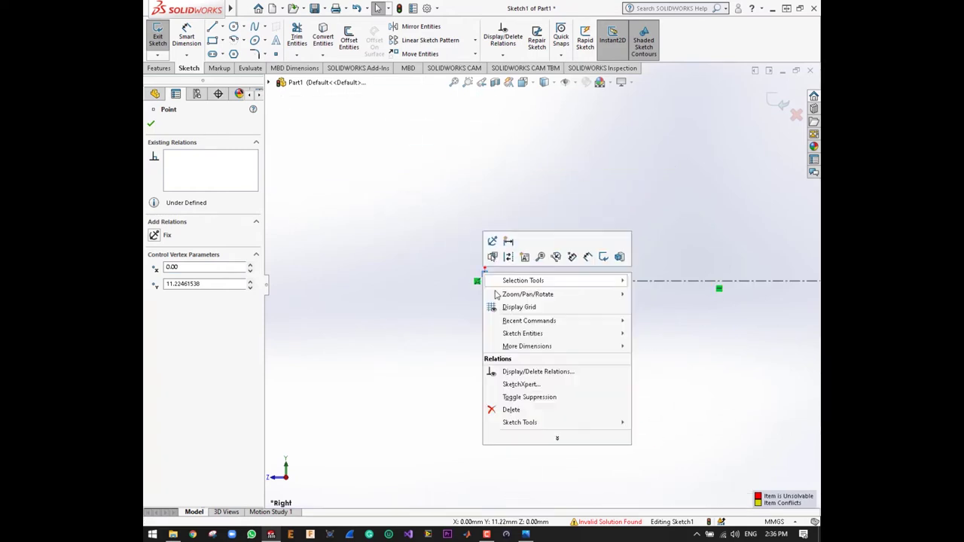
click(512, 409)
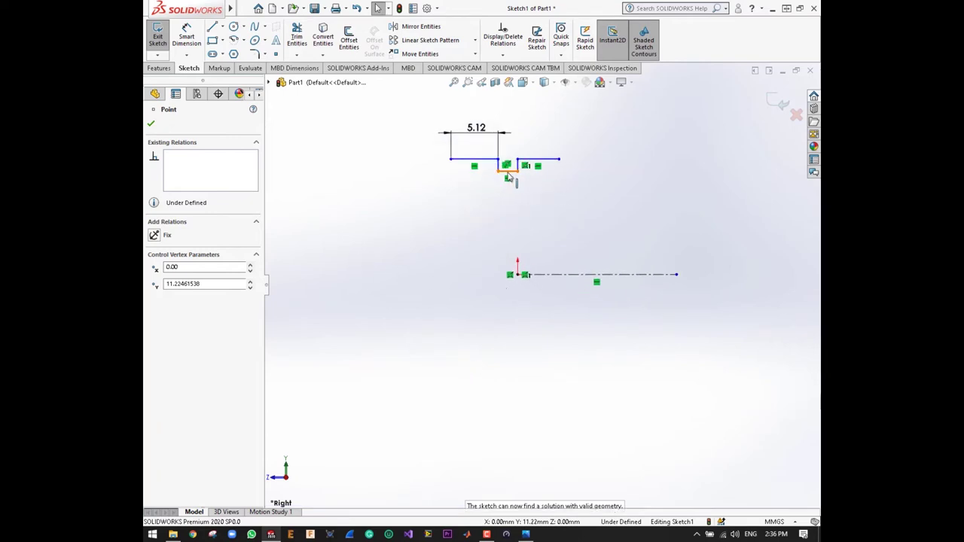
Step: Add a Horizontal relation between the groove's two bottom corners
click(513, 172)
scroll(521, 185, down, 5)
click(539, 249)
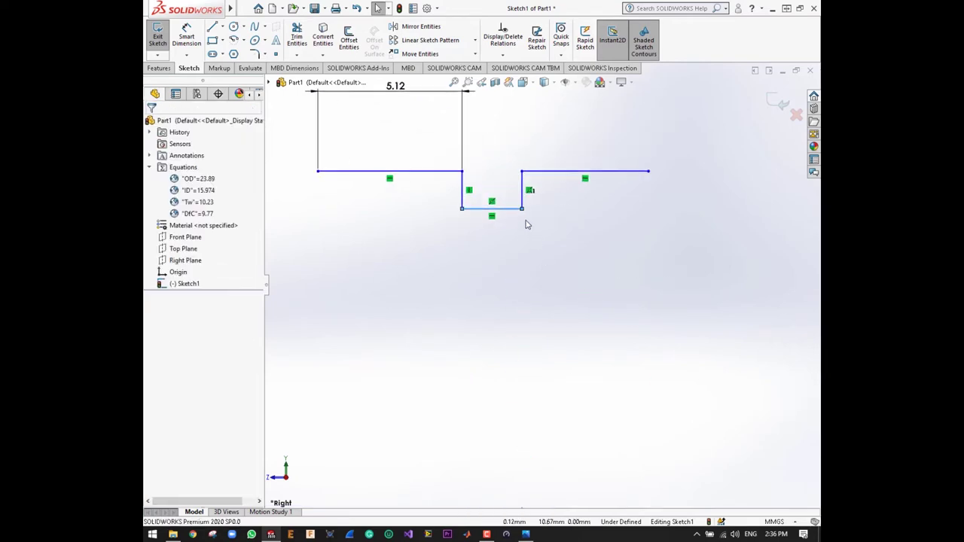
click(524, 210)
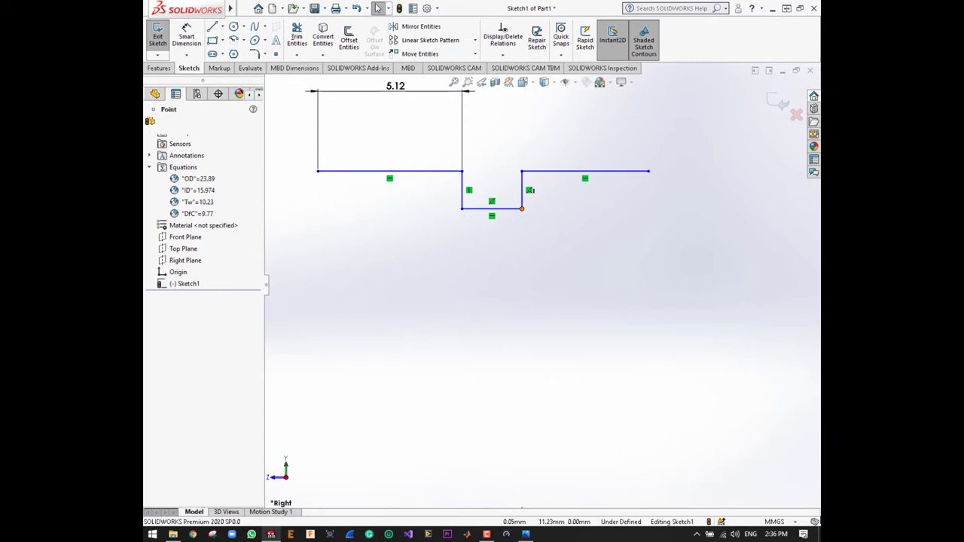
ctrl+click(463, 210)
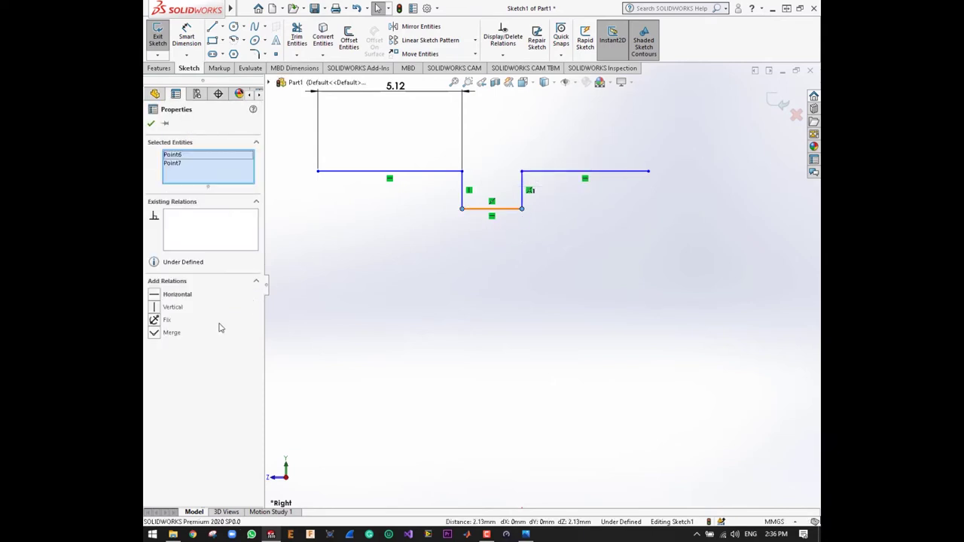
click(154, 296)
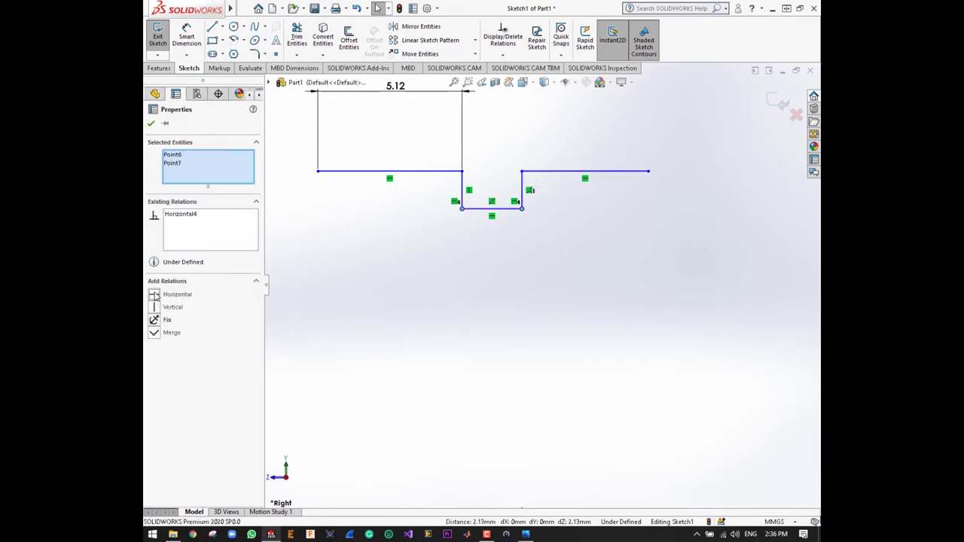
click(426, 294)
Step: Select two groove points in preparation for a vertical alignment
scroll(426, 294, up, 2)
scroll(578, 284, up, 1)
scroll(432, 230, down, 3)
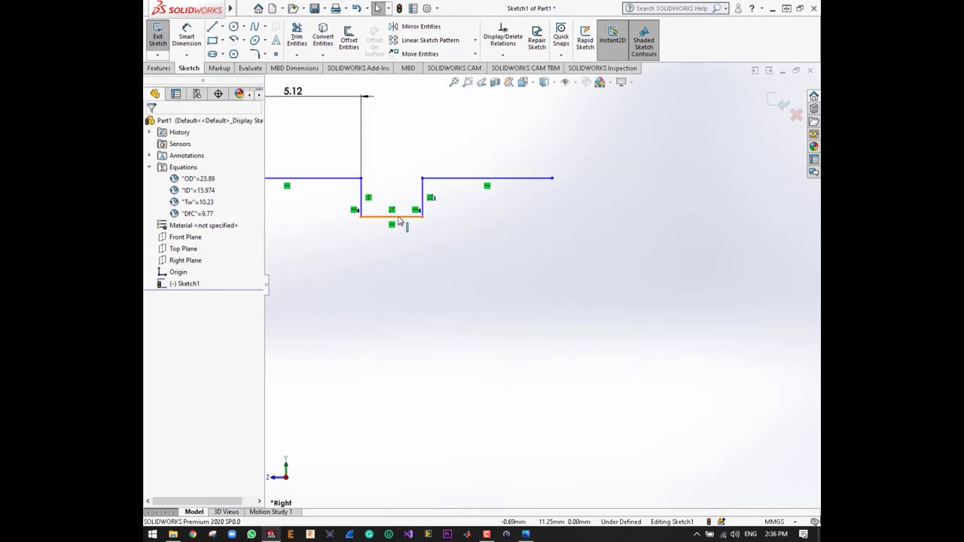
scroll(469, 254, down, 3)
click(499, 370)
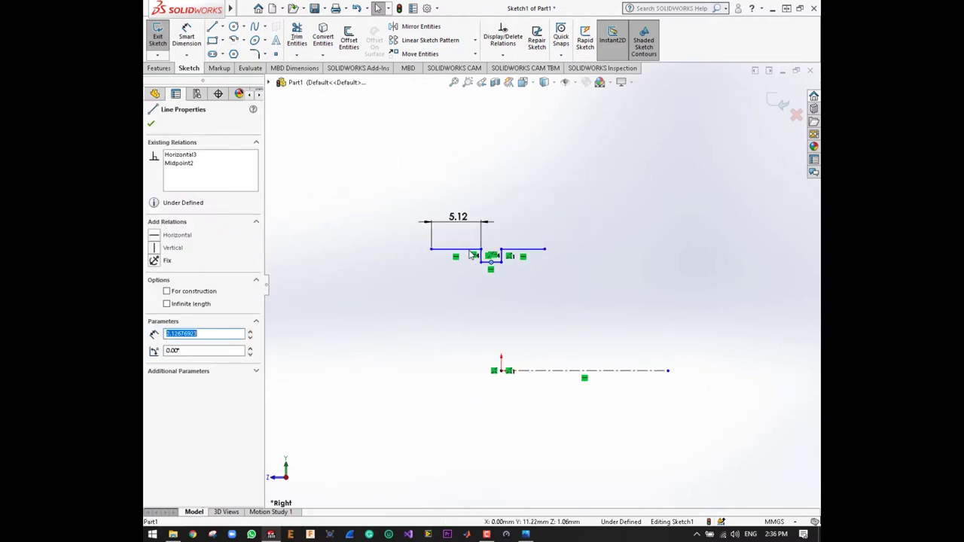
scroll(509, 366, up, 3)
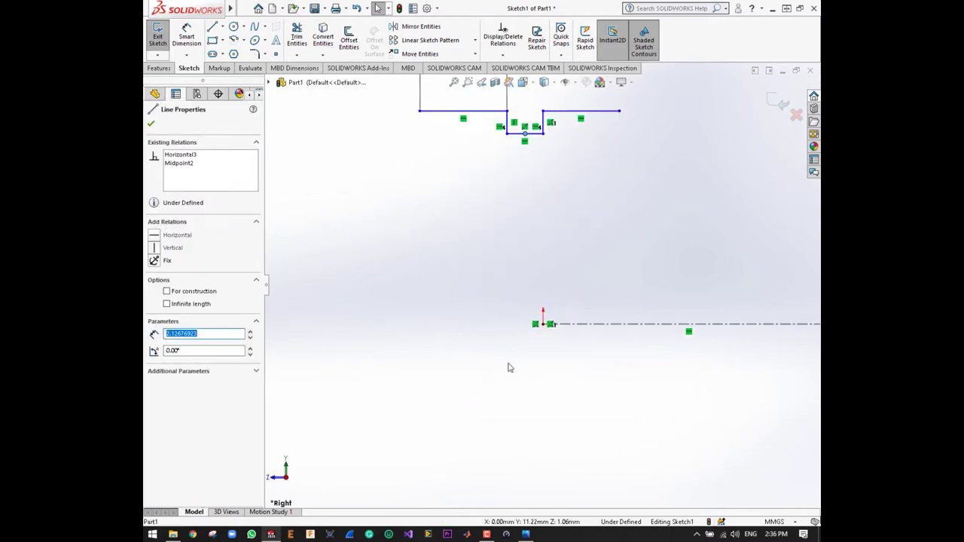
click(519, 309)
ctrl+click(514, 311)
scroll(515, 310, up, 5)
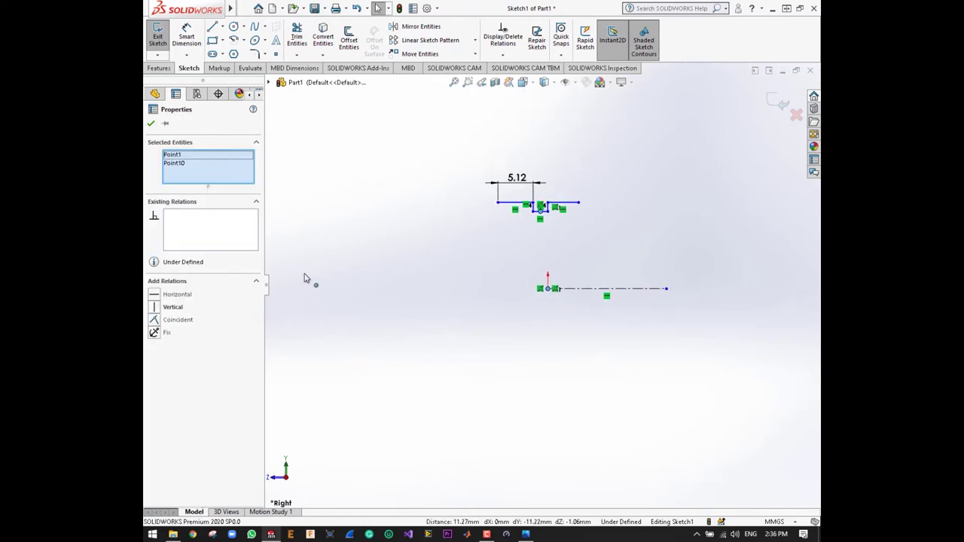
Step: Align the two selected groove points vertically
click(159, 309)
scroll(415, 210, down, 2)
scroll(411, 222, down, 2)
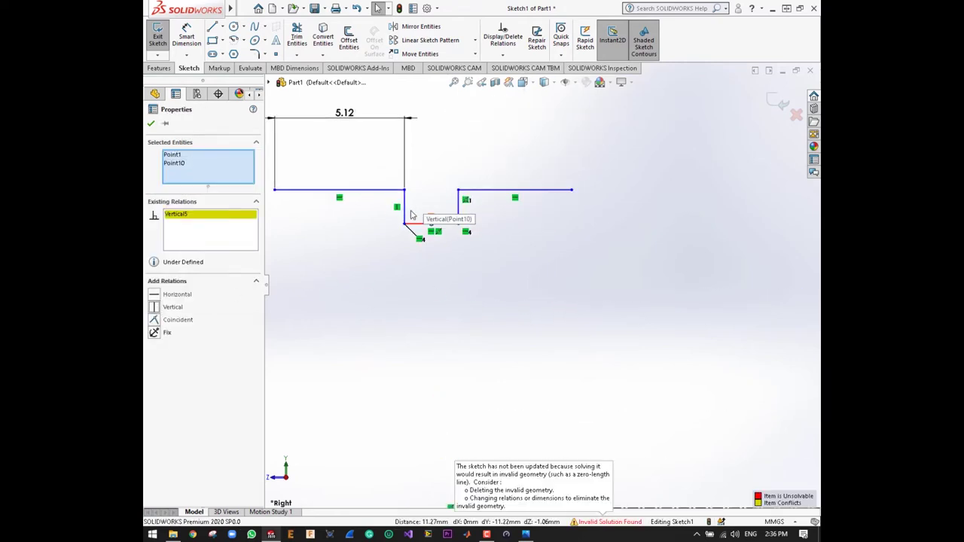
scroll(409, 233, down, 2)
scroll(507, 274, down, 3)
key(Escape)
Step: Drag the groove's right vertical edge further right to widen the groove bottom
click(504, 275)
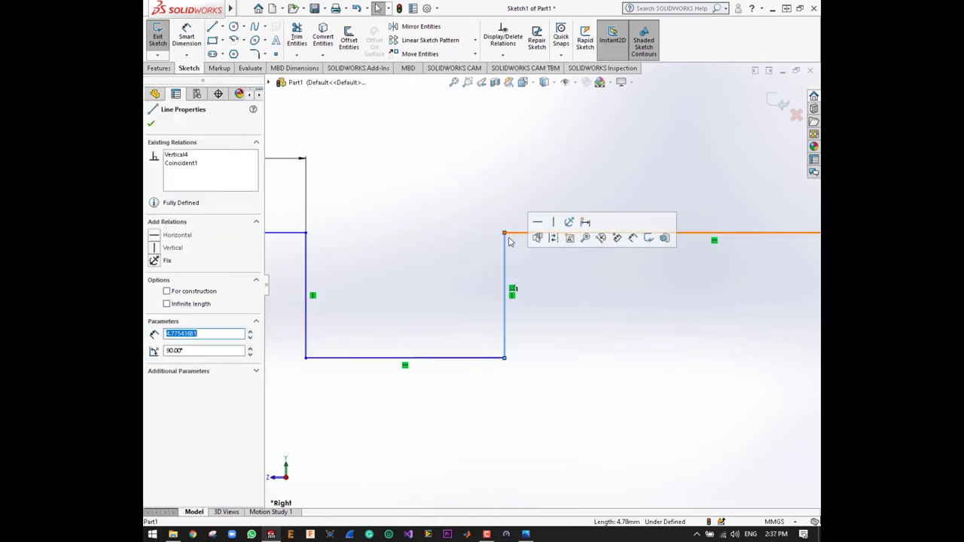
key(Escape)
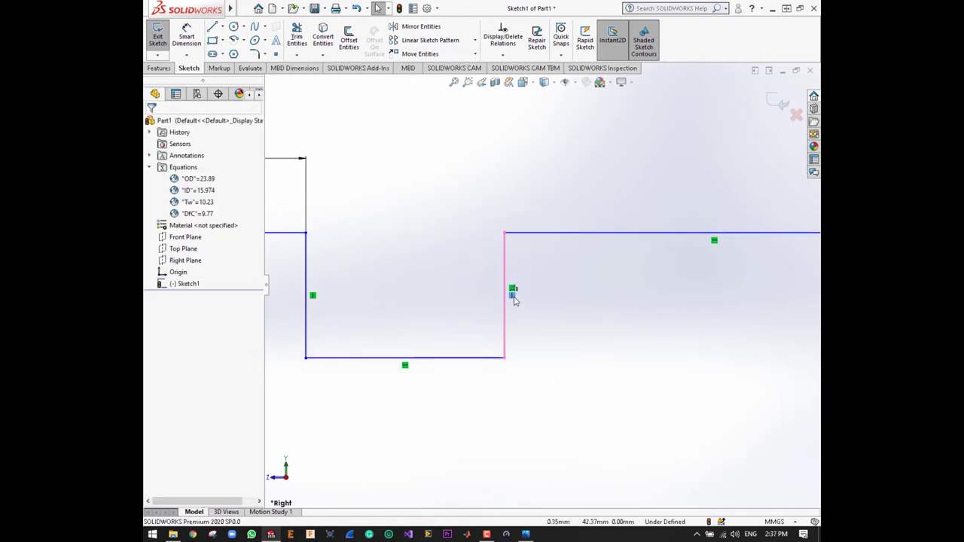
scroll(519, 202, up, 5)
right_click(522, 203)
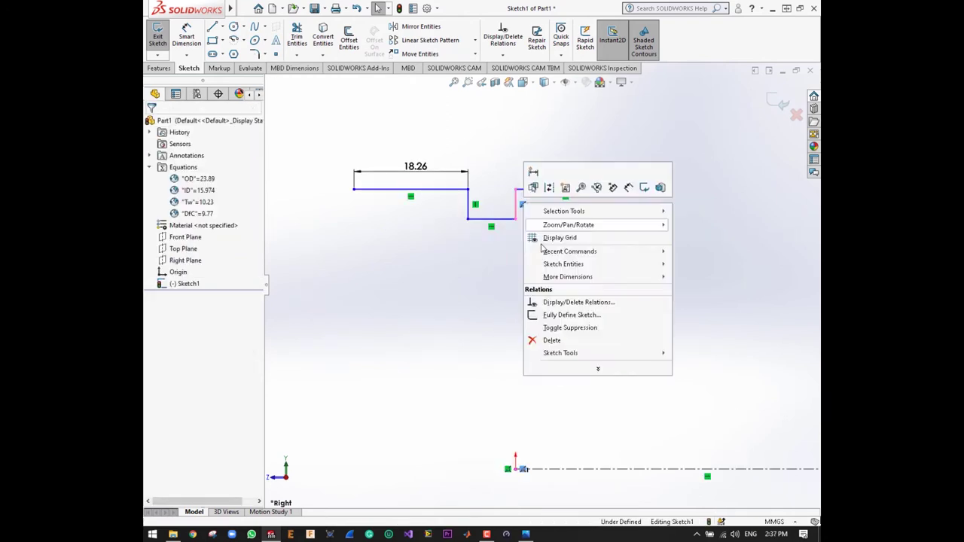
click(559, 329)
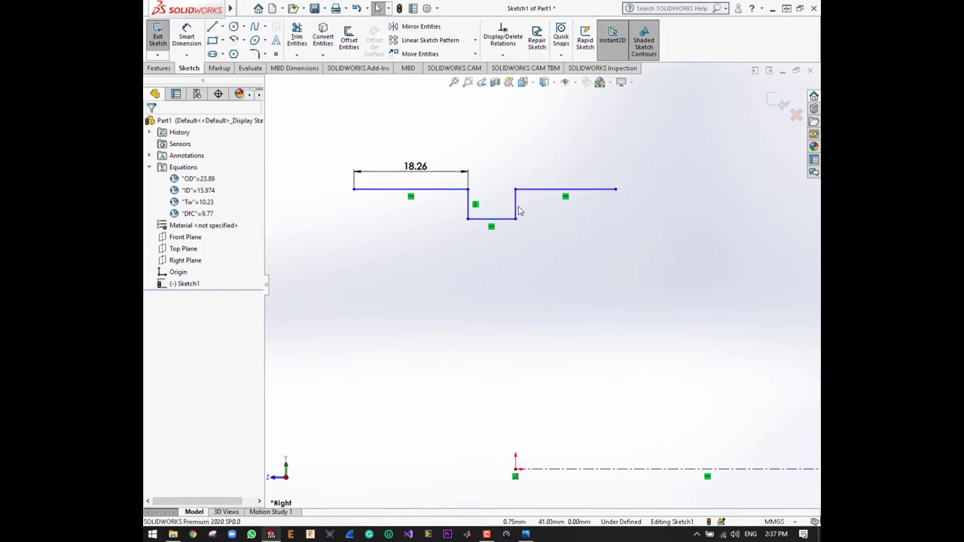
drag(546, 205, 539, 202)
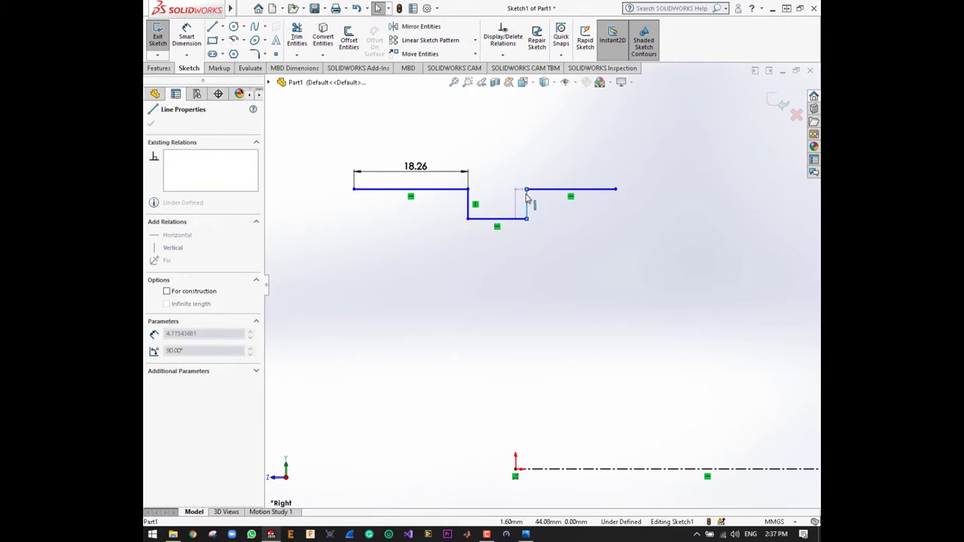
drag(540, 202, 548, 203)
click(565, 250)
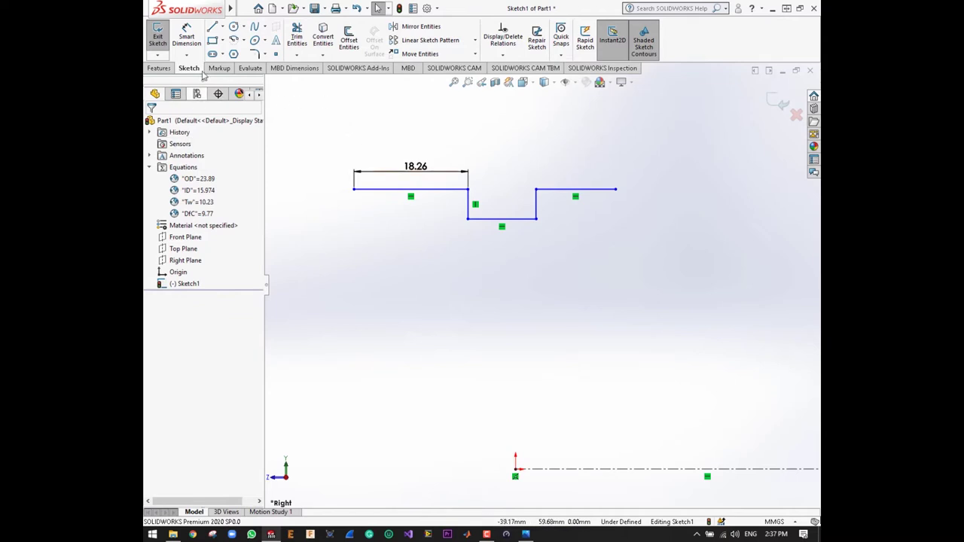
Step: Make the groove's right edge vertical with a Vertical relation on its endpoints
click(536, 218)
ctrl+click(535, 189)
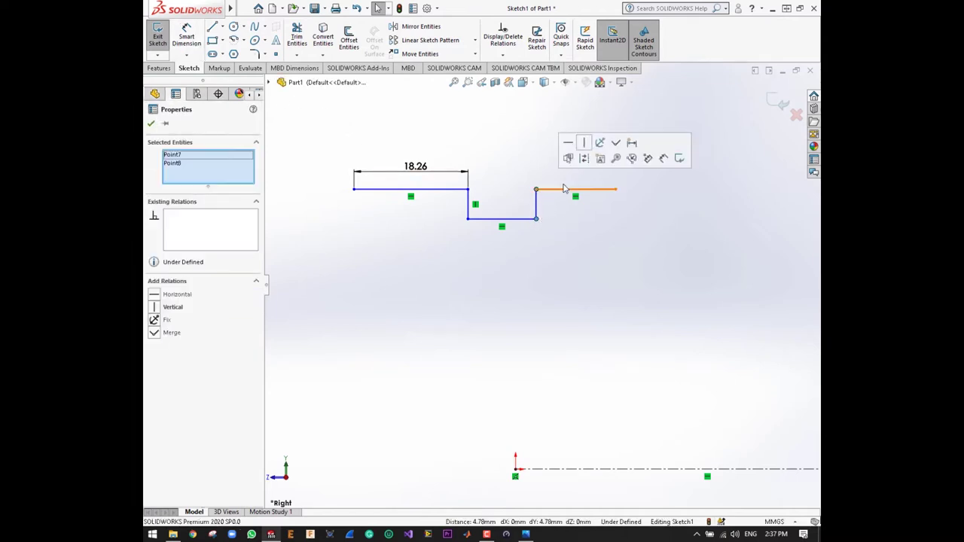
click(162, 307)
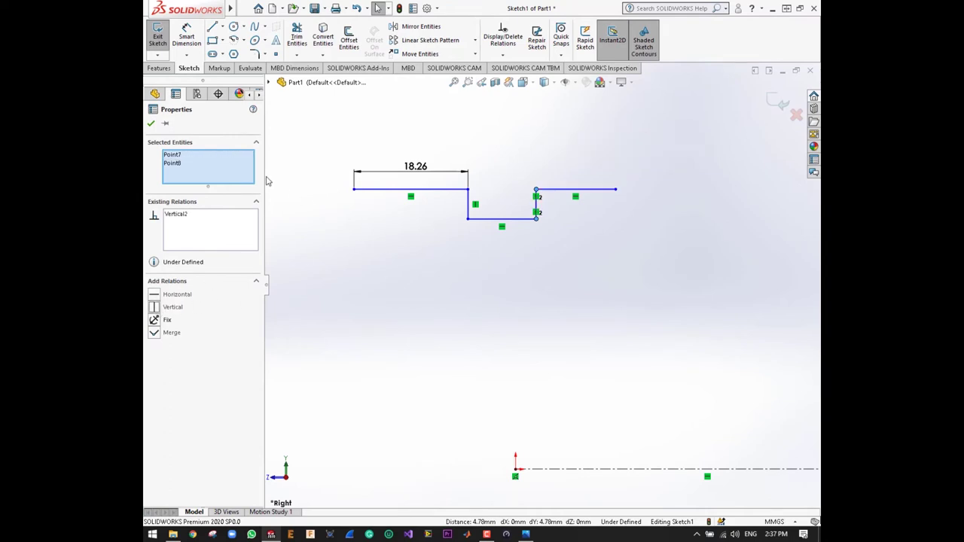
click(152, 124)
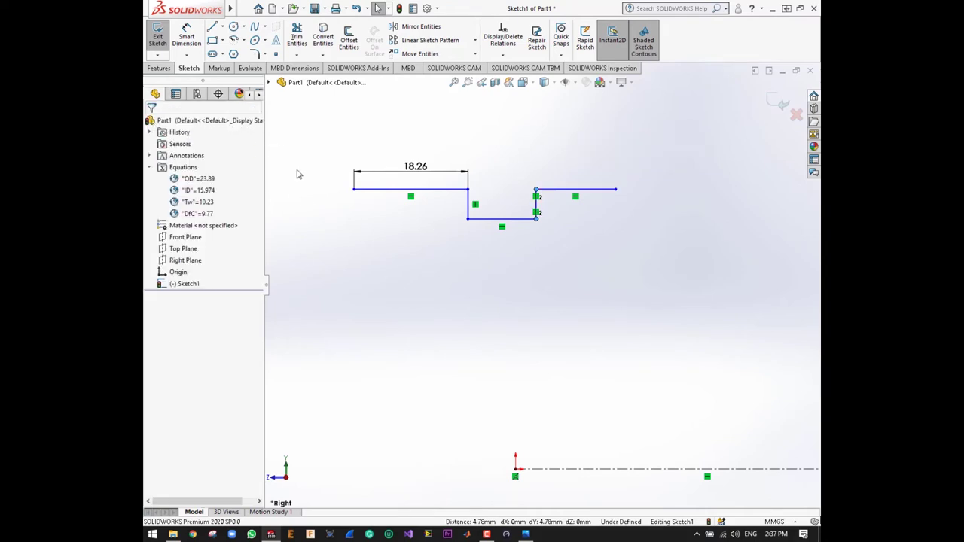
Step: Align the groove bottom's midpoint vertically with the origin
click(504, 221)
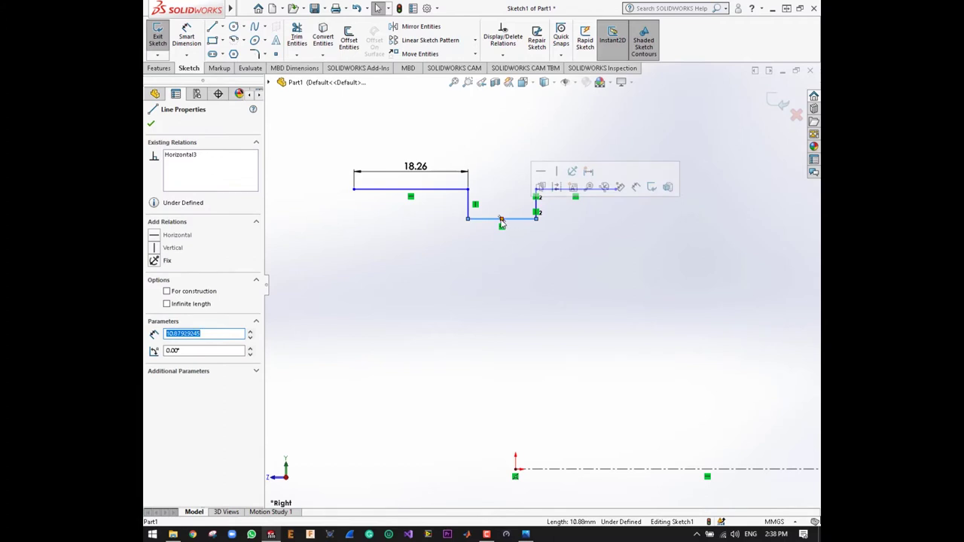
click(501, 222)
click(516, 473)
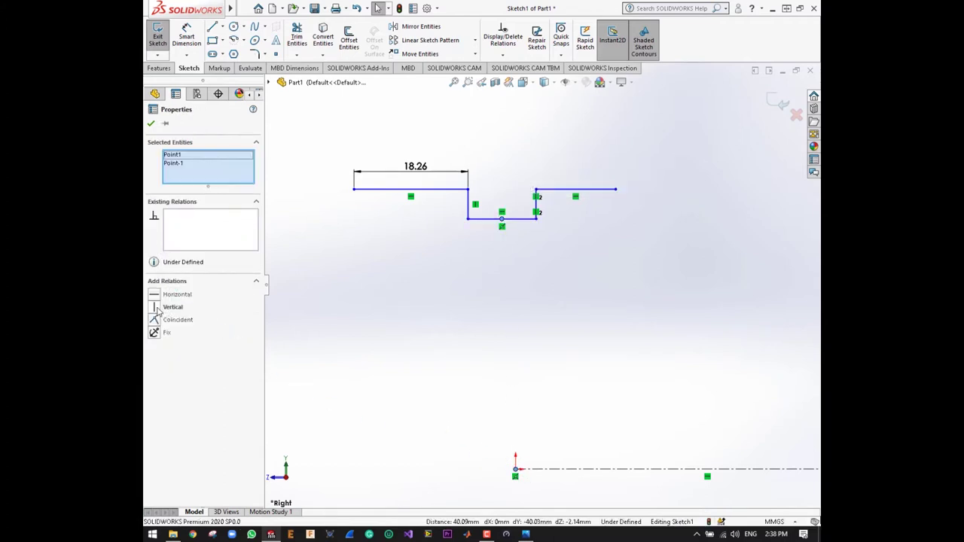
click(158, 309)
click(152, 123)
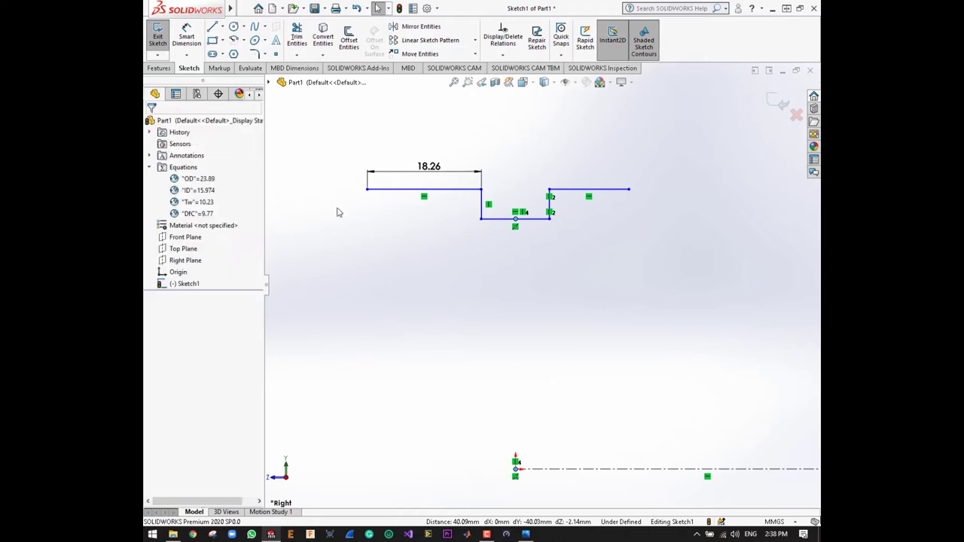
scroll(409, 260, down, 2)
scroll(534, 291, down, 1)
scroll(513, 241, up, 3)
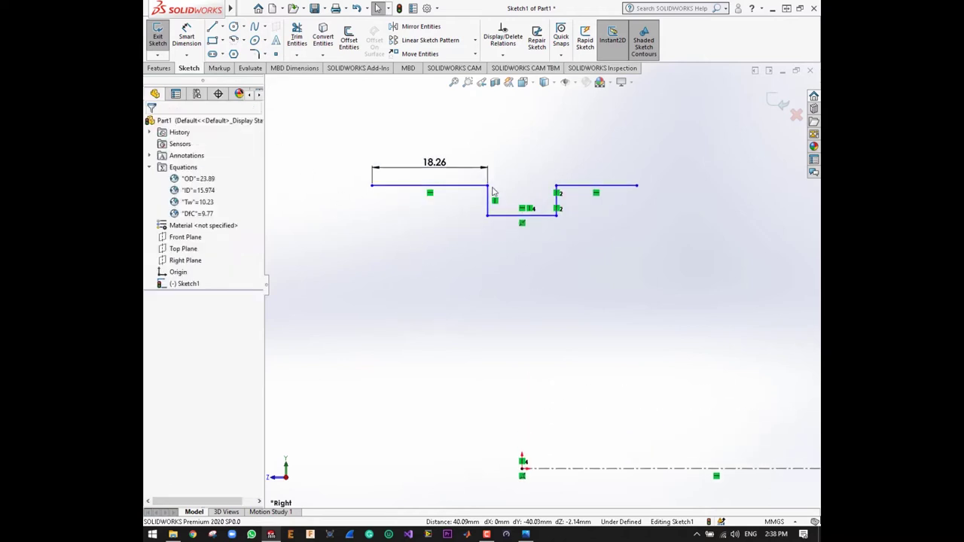
Step: Change the 18.26 top-left line dimension to 5.12
double_click(437, 163)
key(alt+Tab)
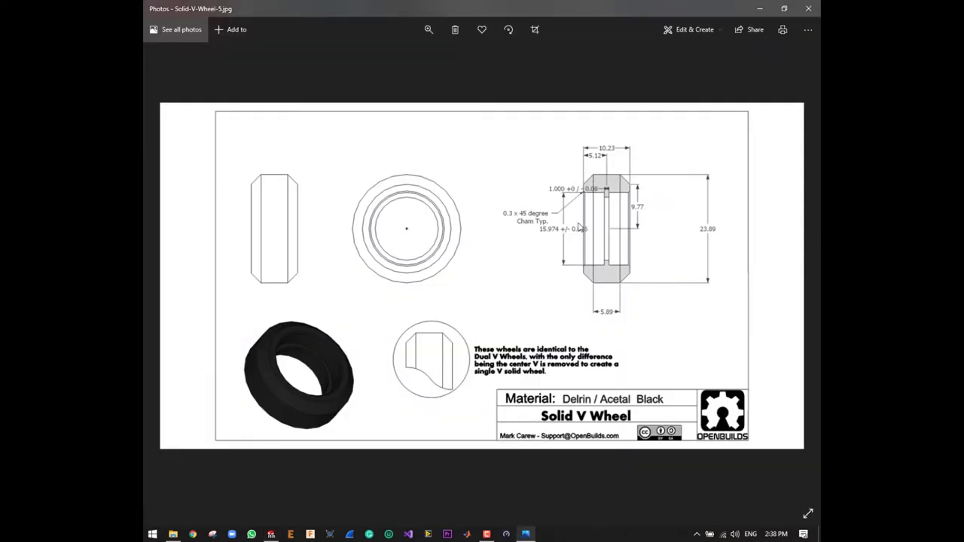
key(alt+Tab)
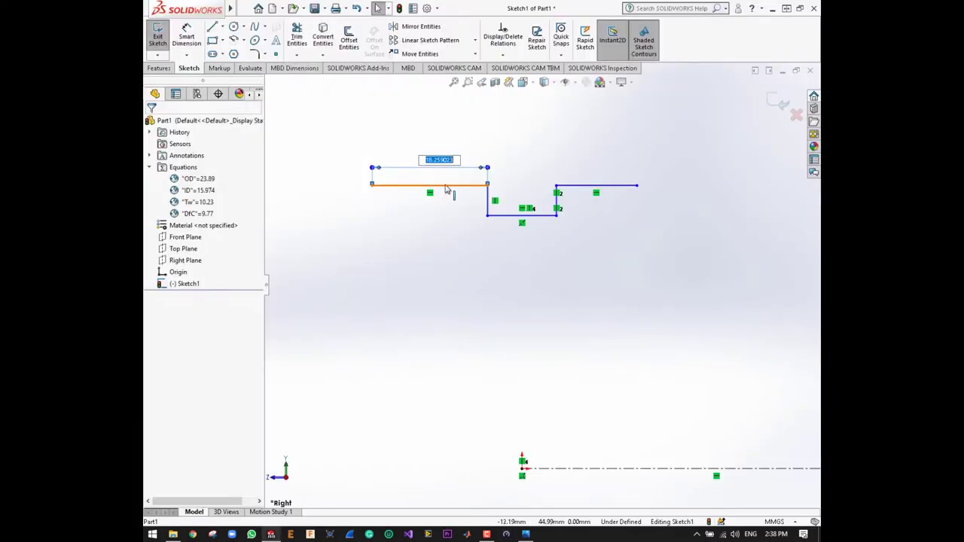
text(5.12)
key(Return)
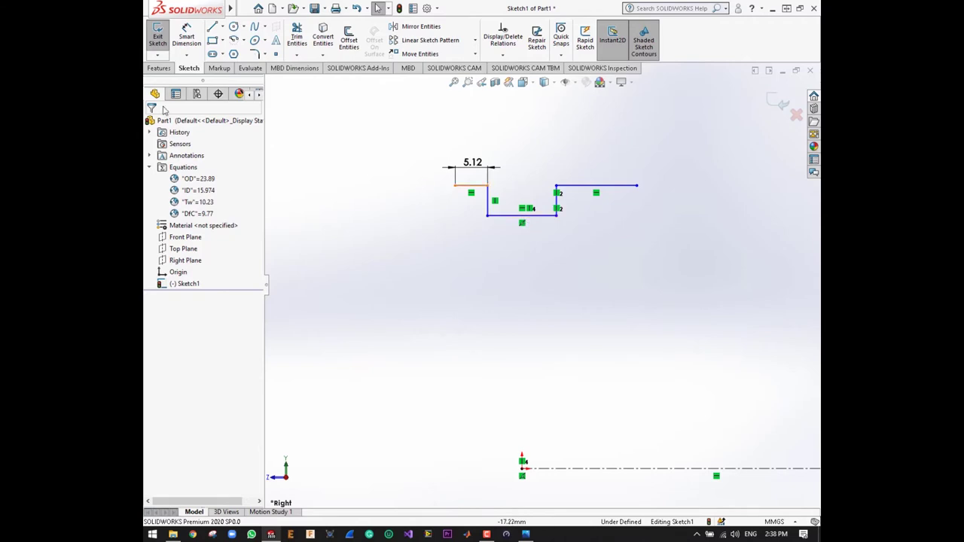
Step: Dimension the groove bottom line to 1.00 wide
click(187, 38)
click(527, 217)
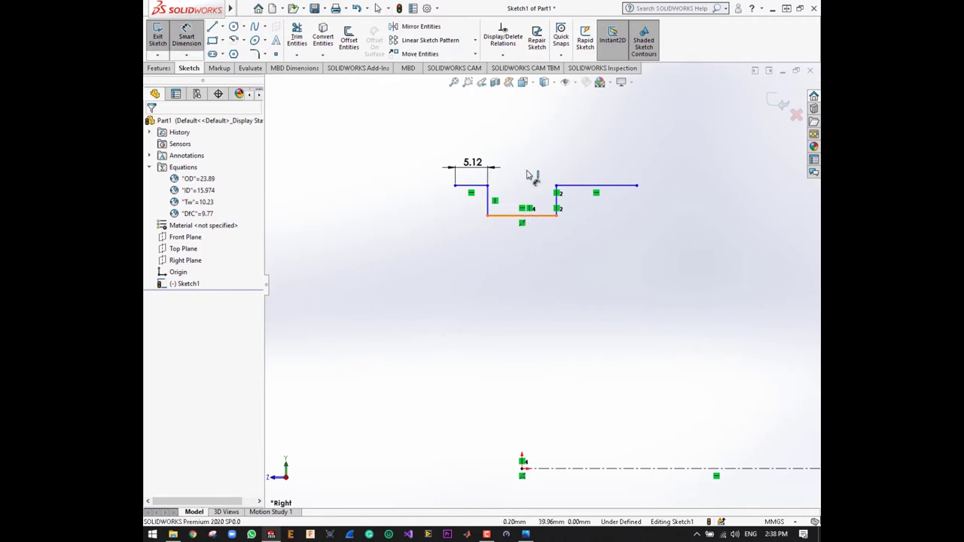
click(529, 150)
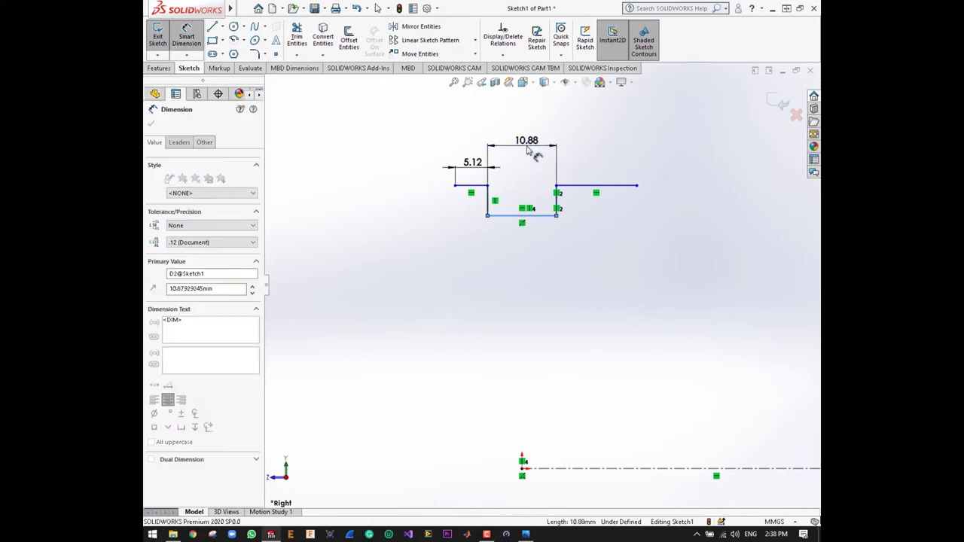
text(1)
key(Return)
key(Escape)
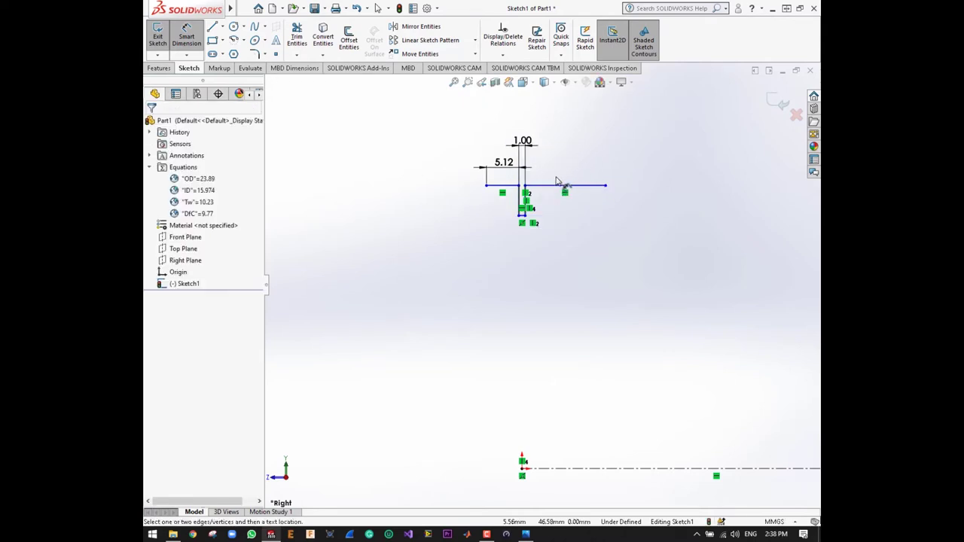
scroll(555, 193, down, 3)
scroll(527, 222, up, 2)
scroll(530, 285, down, 1)
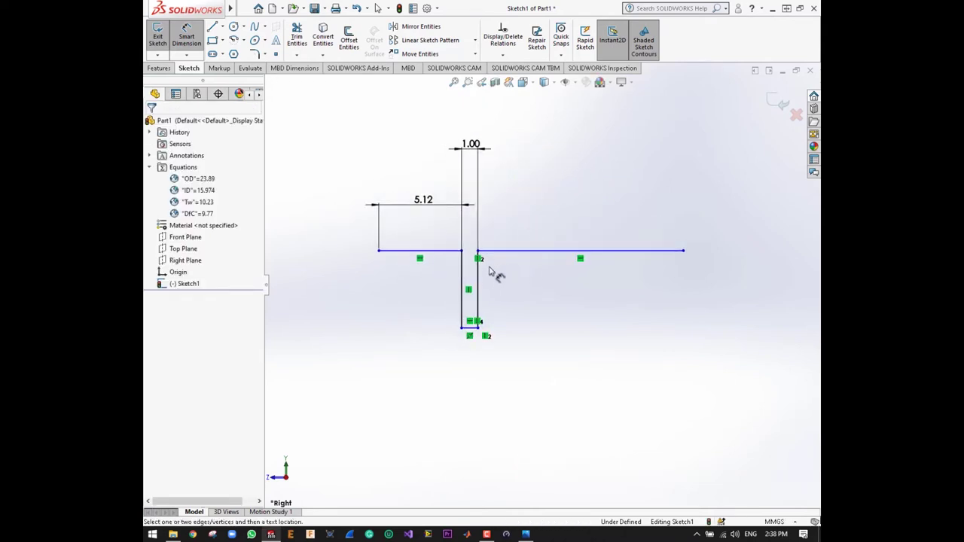
key(Escape)
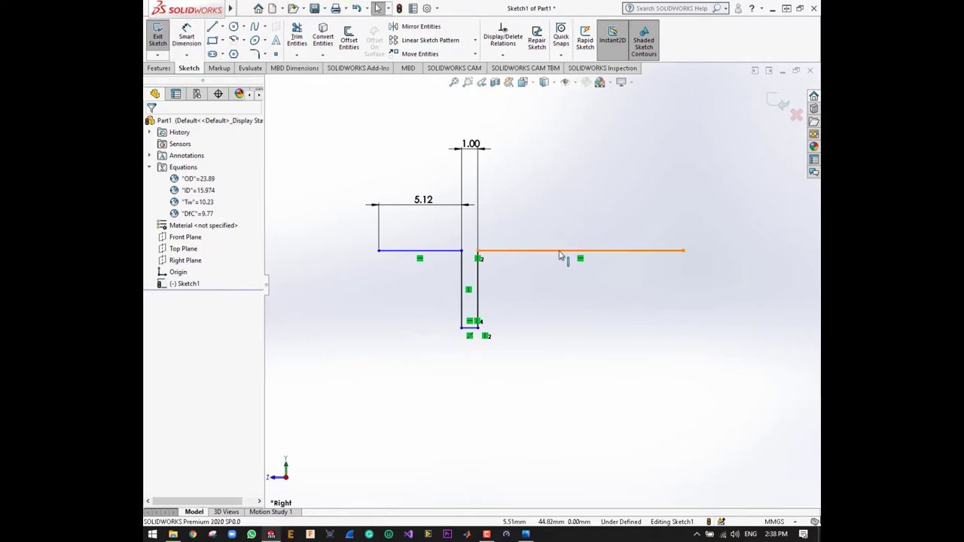
Step: Make the two top horizontal lines equal in length, then switch to the reference drawing in Photos
click(539, 264)
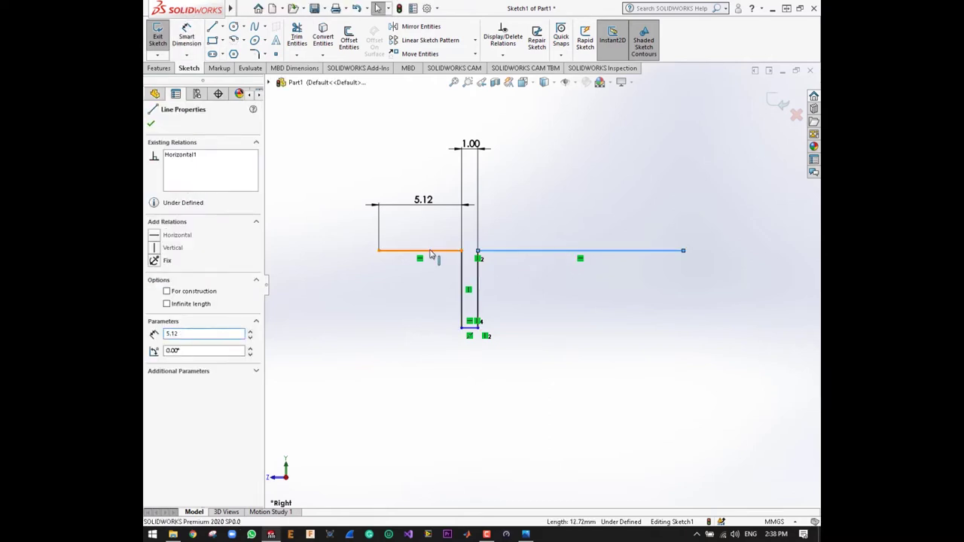
ctrl+click(431, 252)
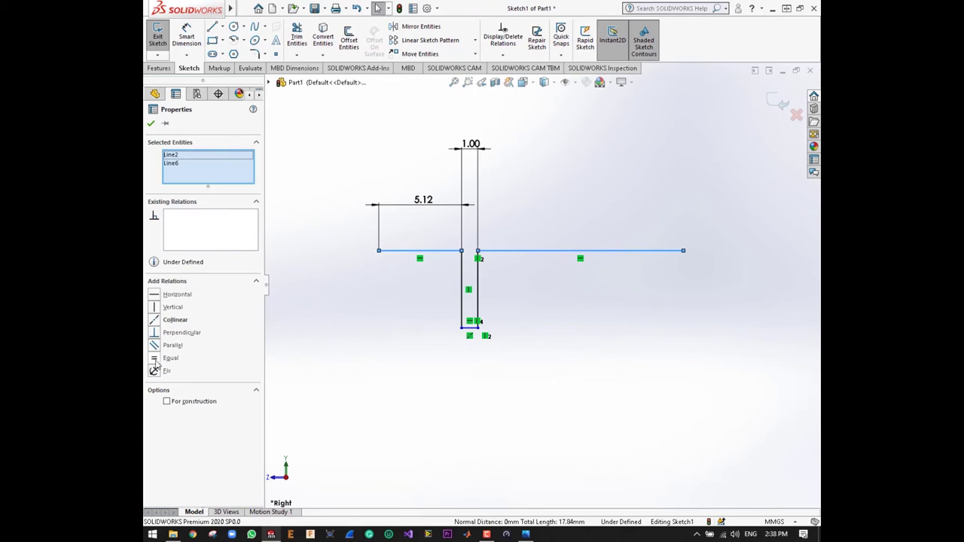
click(155, 360)
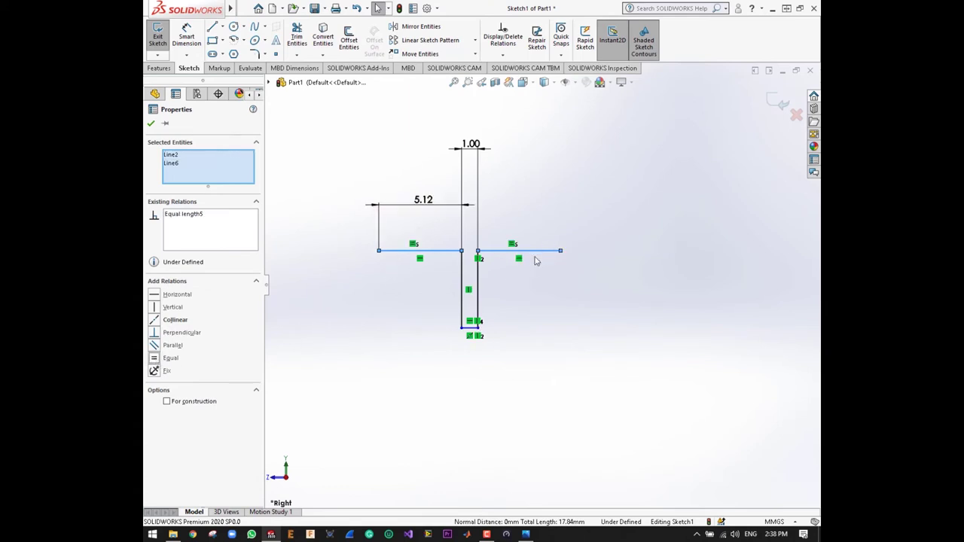
click(150, 125)
scroll(567, 303, down, 2)
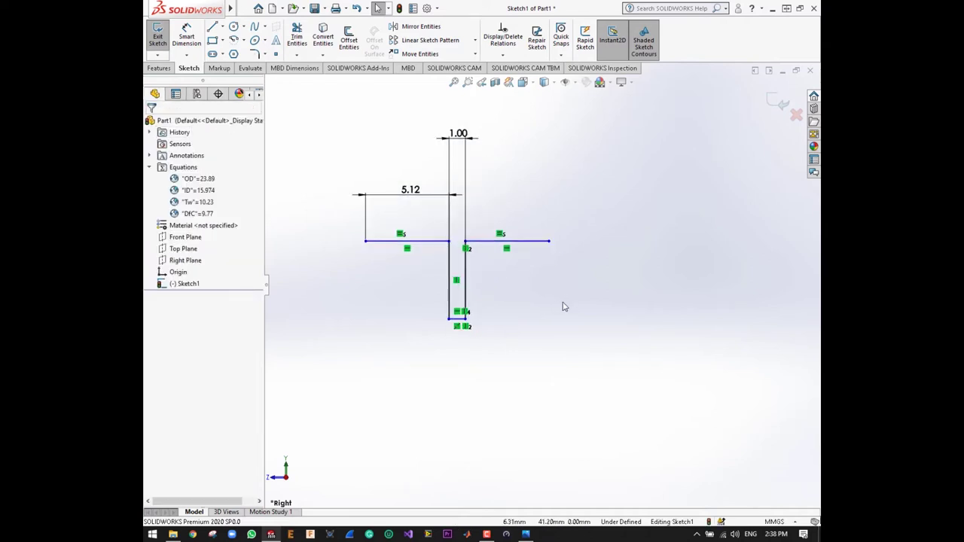
scroll(528, 299, down, 1)
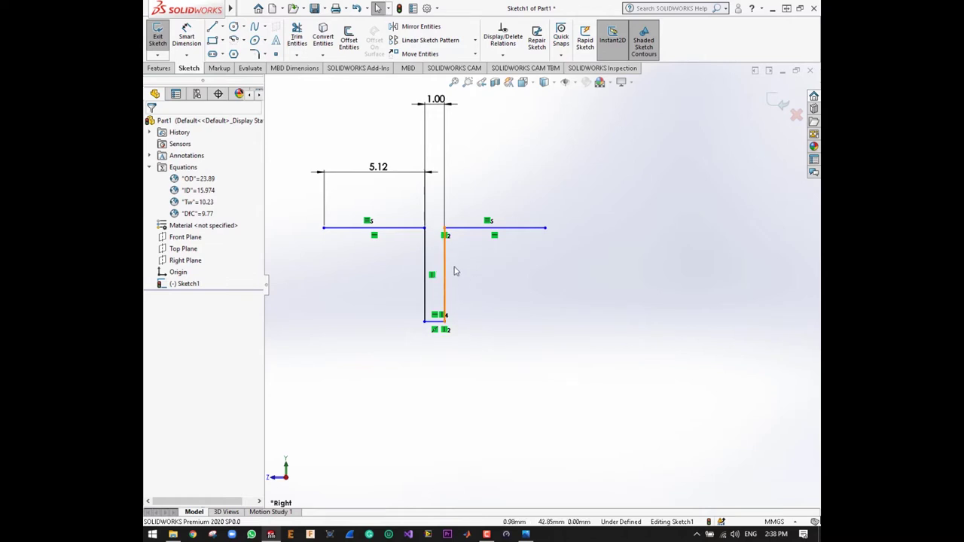
key(alt+Tab)
Step: Review the Solid V Wheel drawing's dimensions in Photos and return to SOLIDWORKS
key(Right)
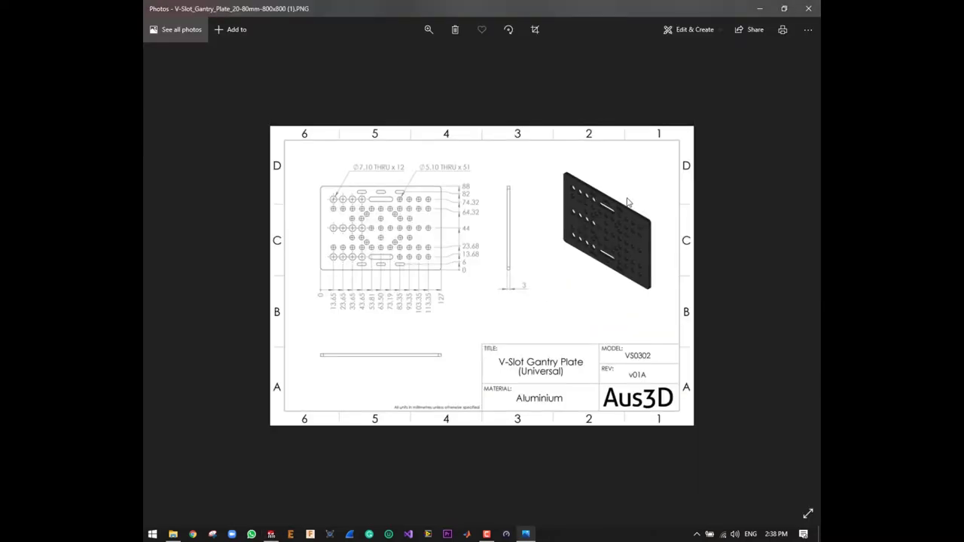
key(Left)
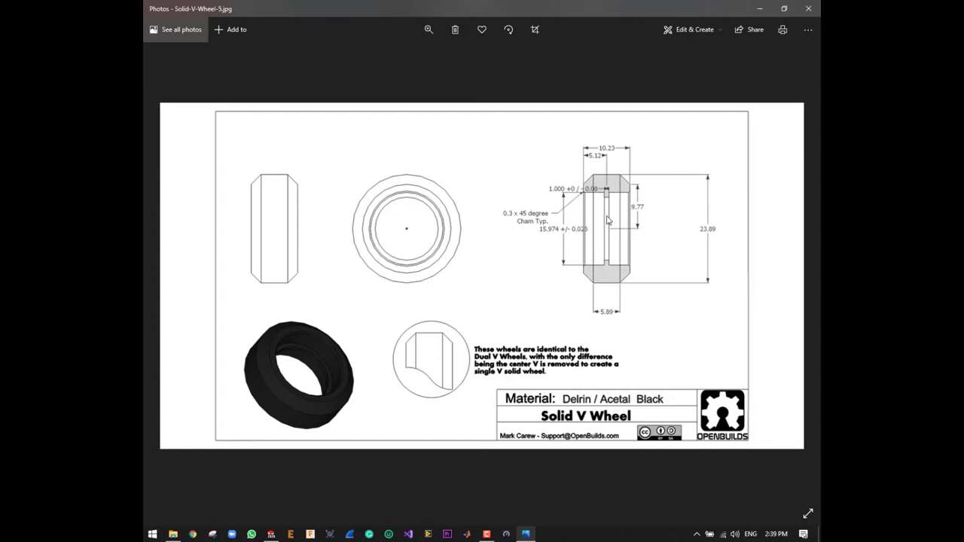
key(alt+Tab)
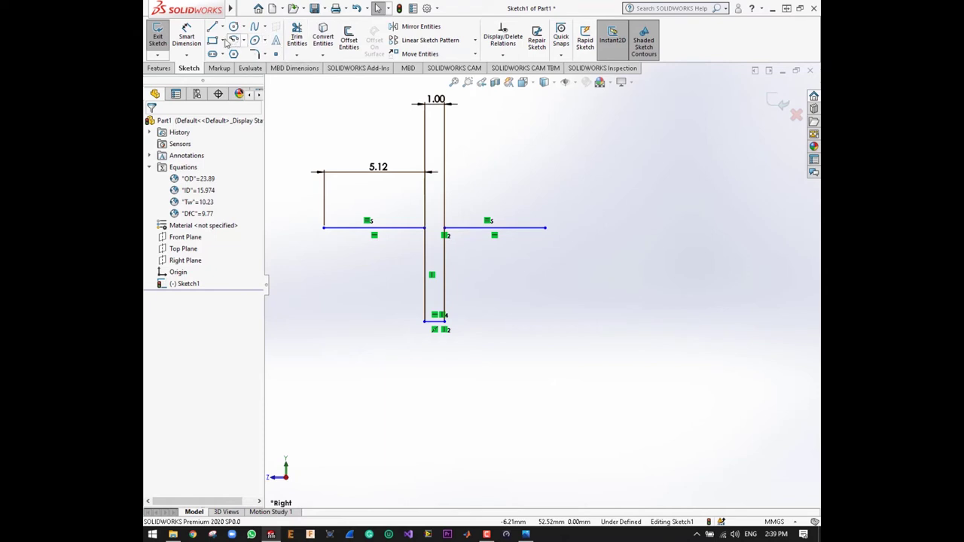
Step: Dimension the small vertical step to 1.00
click(189, 38)
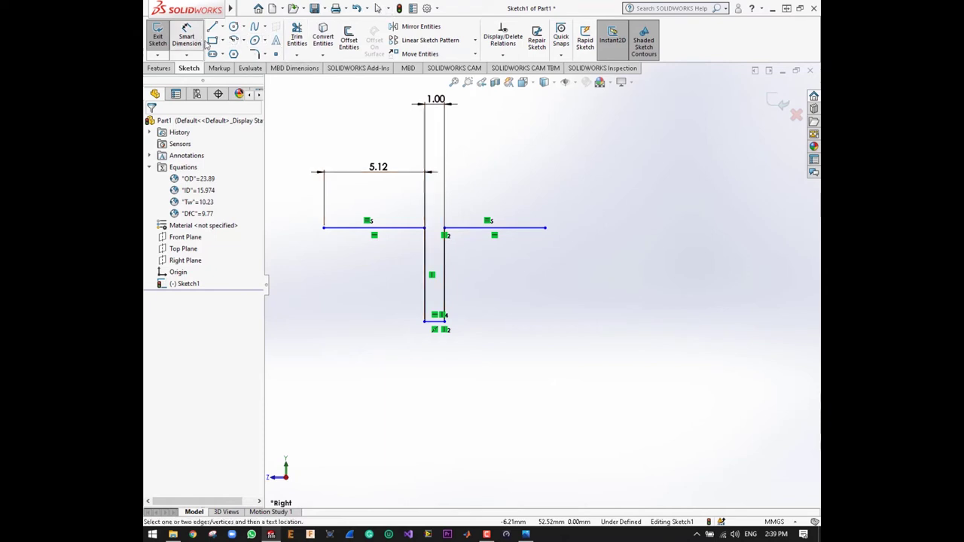
click(446, 273)
click(460, 270)
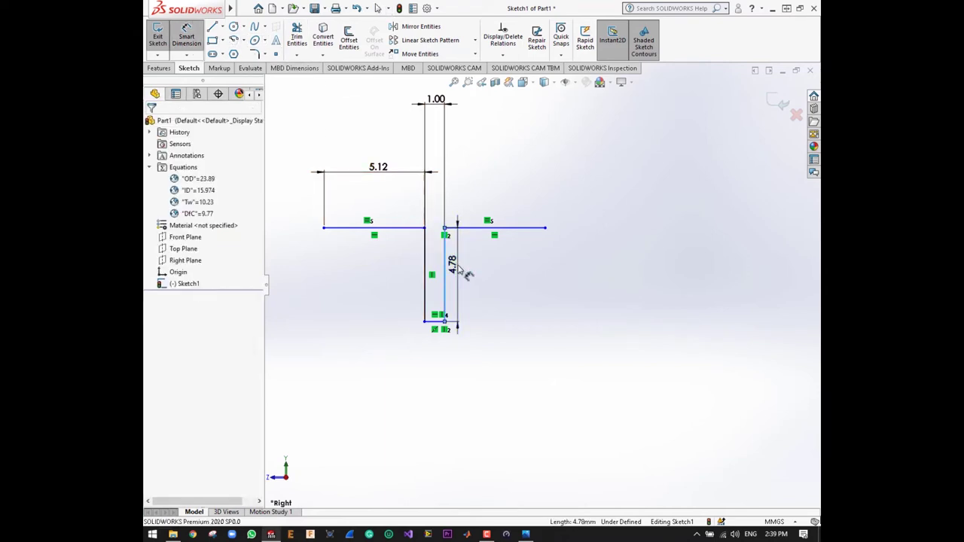
text(1mm)
key(Return)
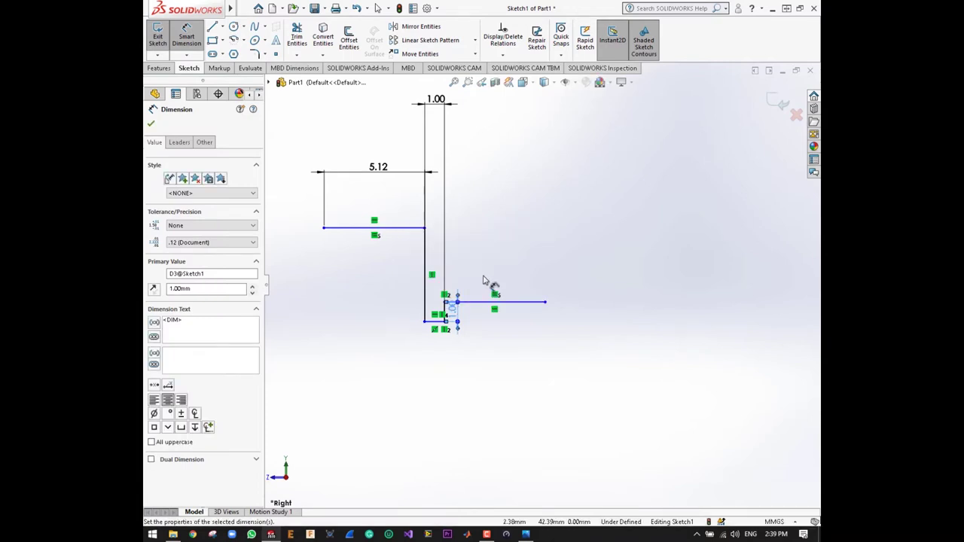
click(490, 271)
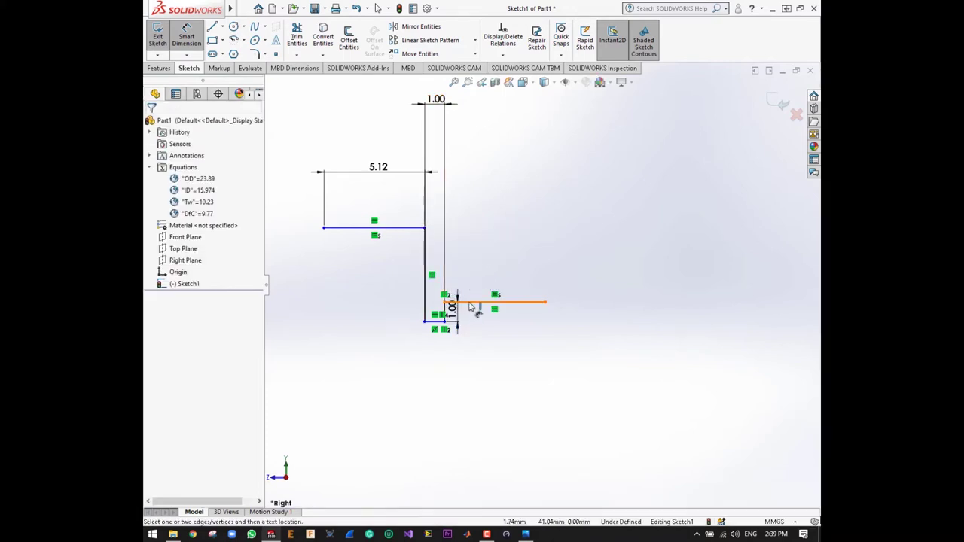
key(Escape)
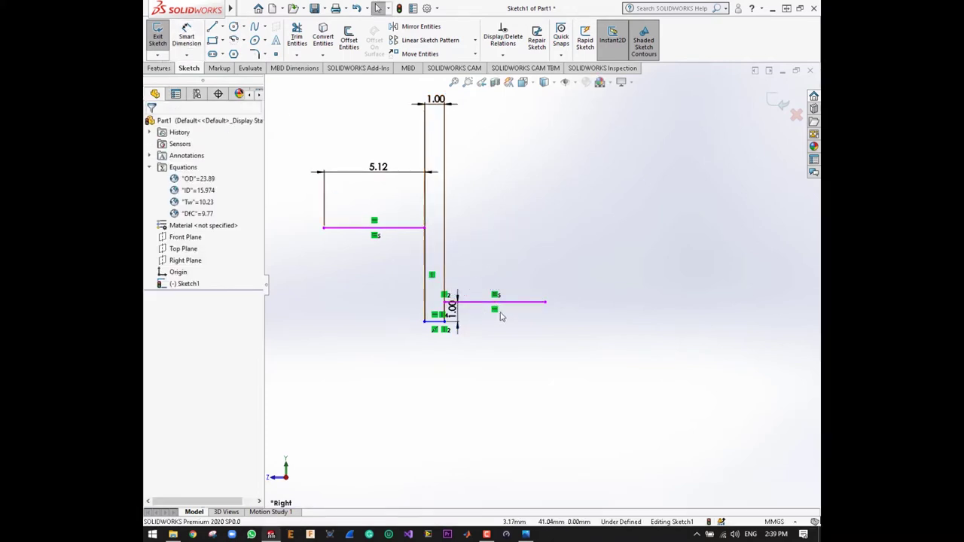
Step: Level the two top lines' inner endpoints with a Horizontal relation
click(466, 299)
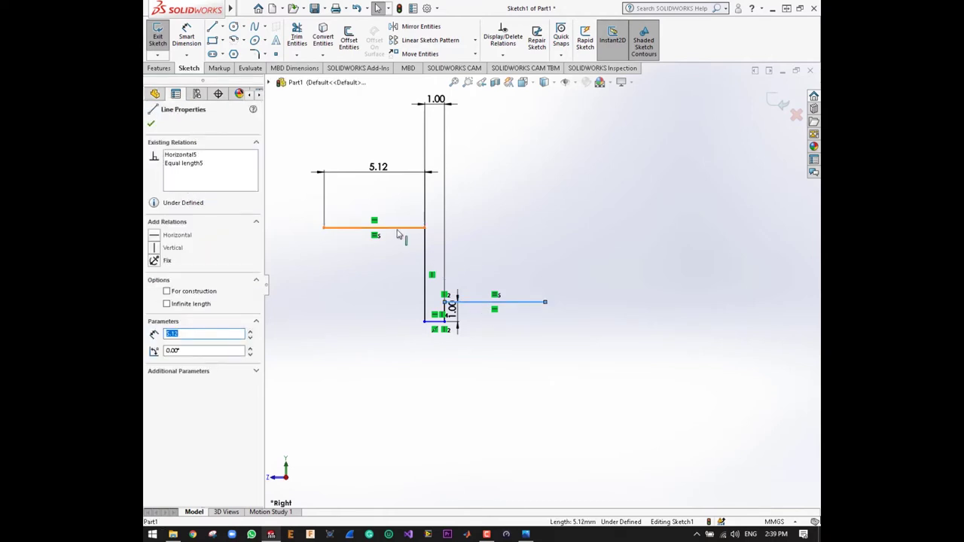
ctrl+click(397, 229)
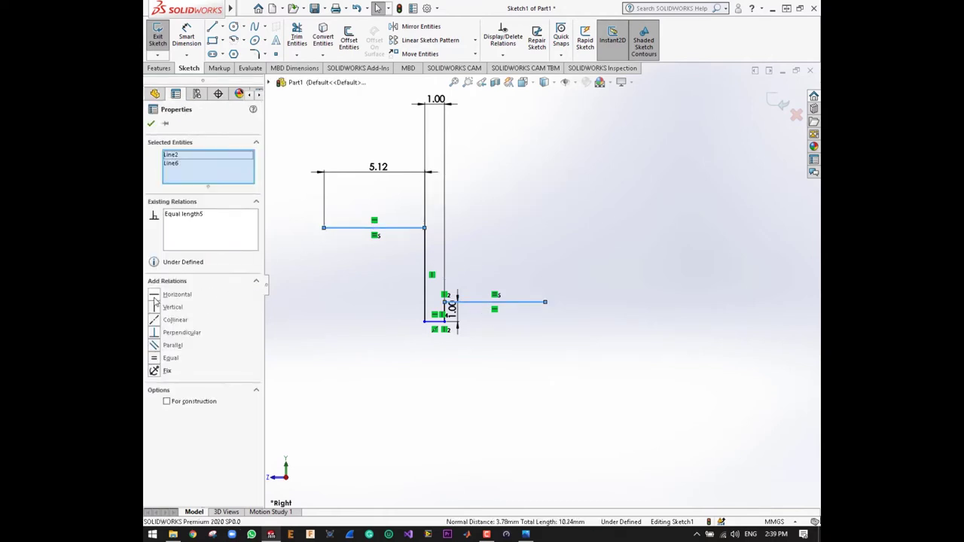
scroll(470, 325, down, 3)
click(388, 154)
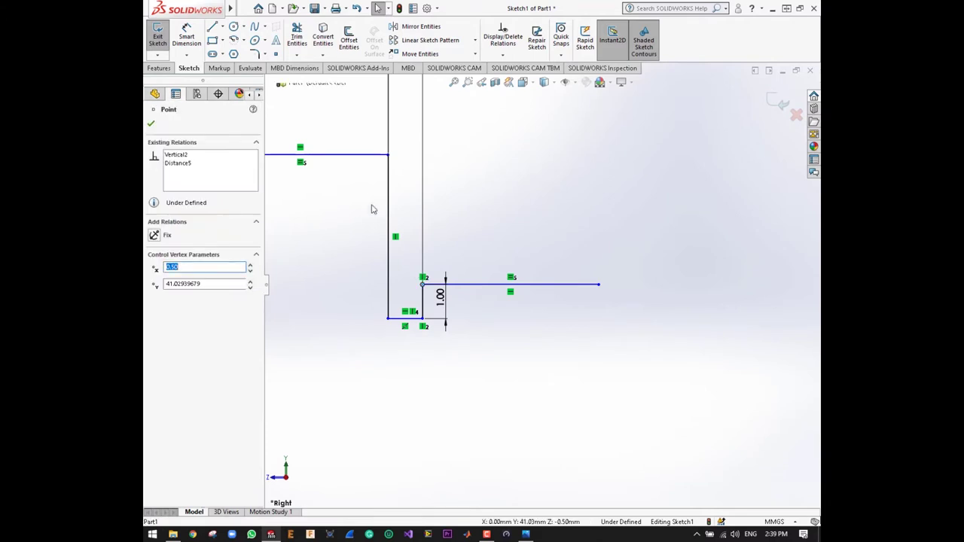
ctrl+click(388, 155)
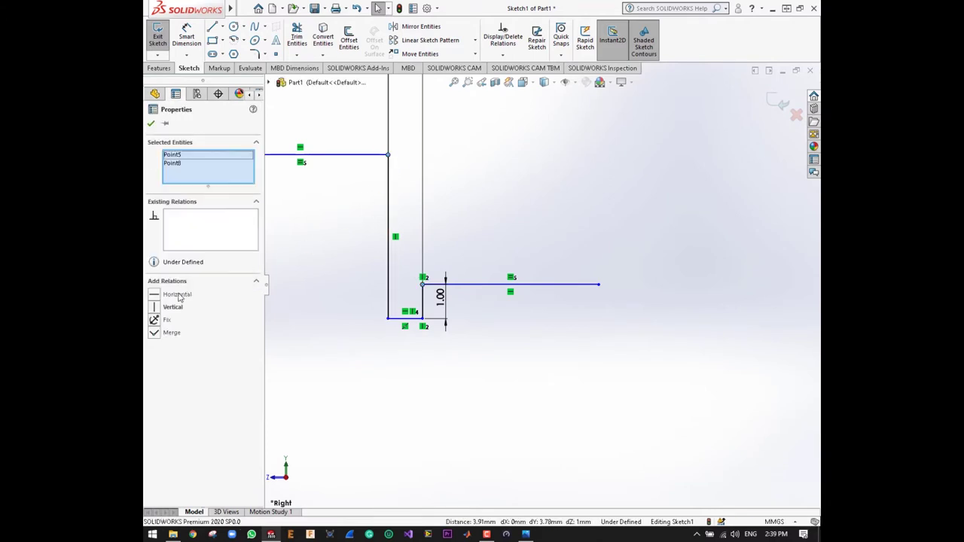
click(155, 296)
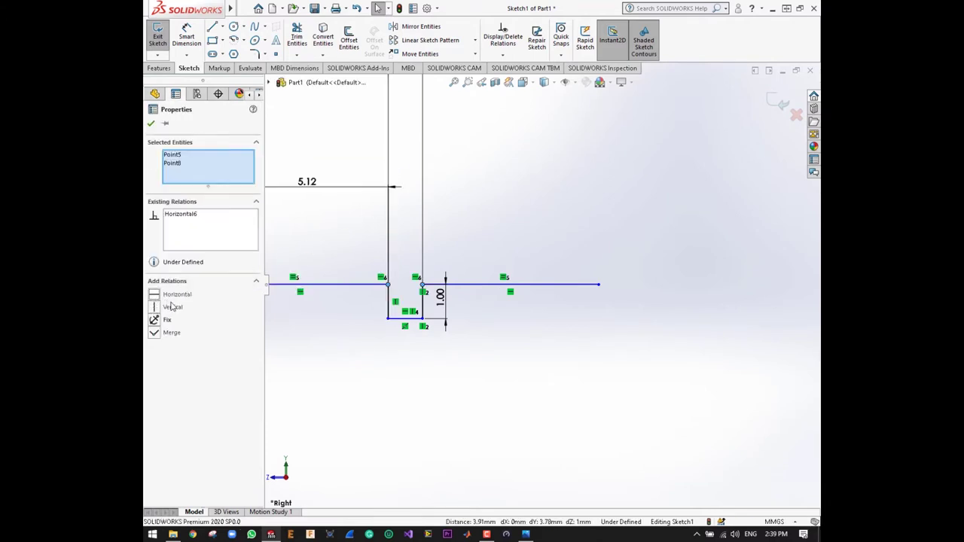
click(151, 124)
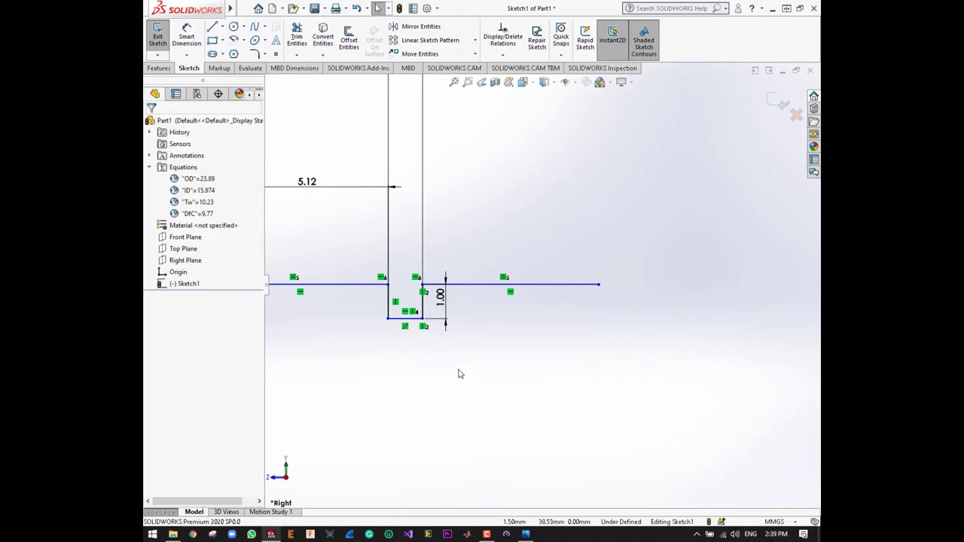
scroll(538, 327, up, 2)
scroll(540, 307, down, 2)
scroll(540, 306, up, 2)
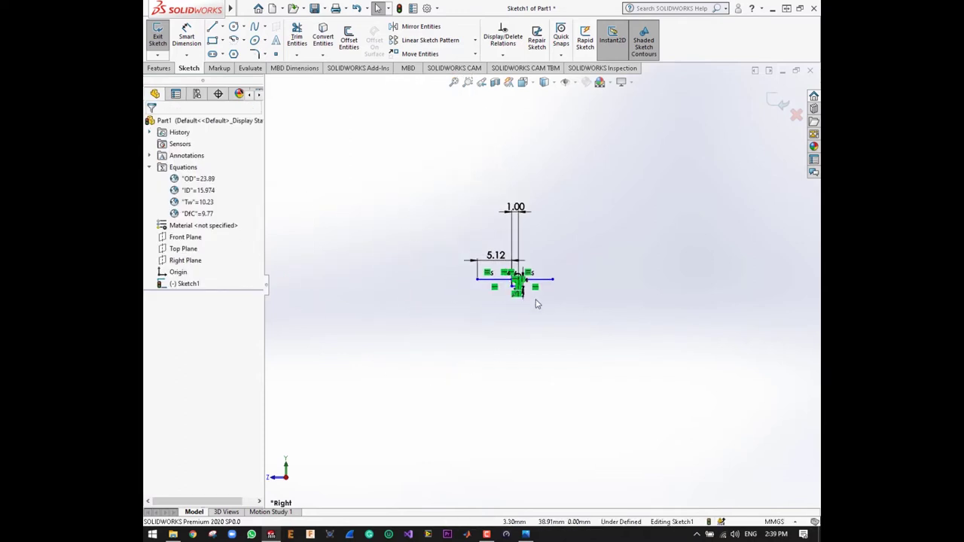
Step: Add a vertical dimension from the origin to the right top line, reading 41.03
scroll(541, 313, up, 2)
scroll(559, 345, down, 1)
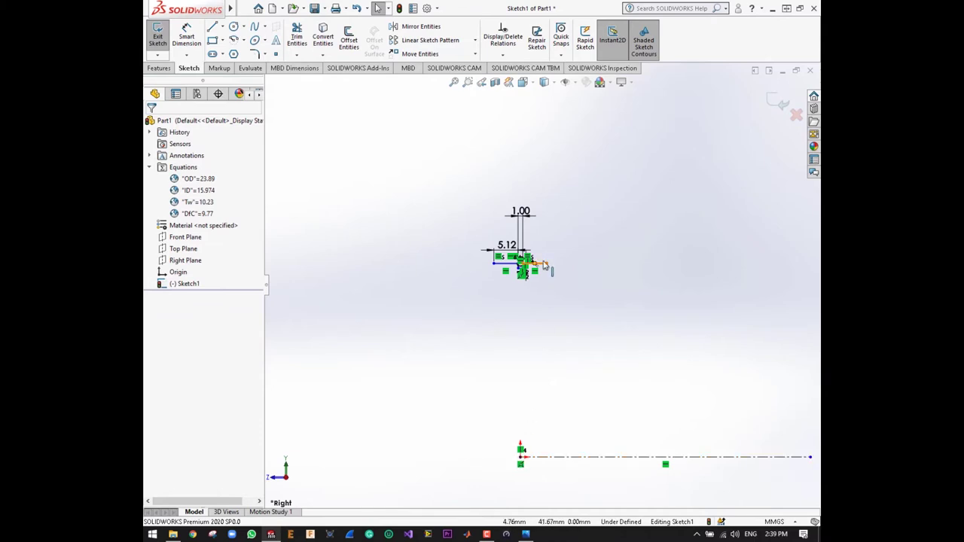
key(d)
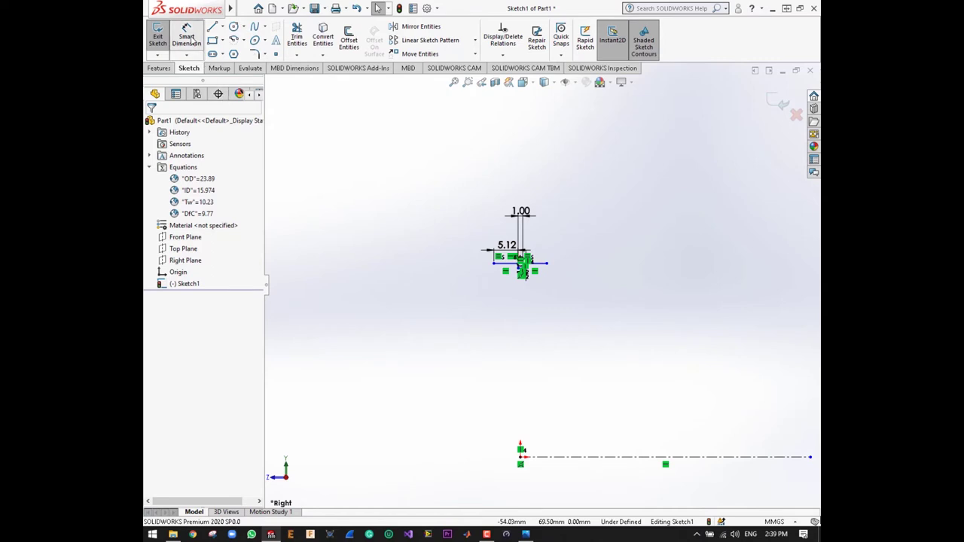
scroll(550, 284, down, 5)
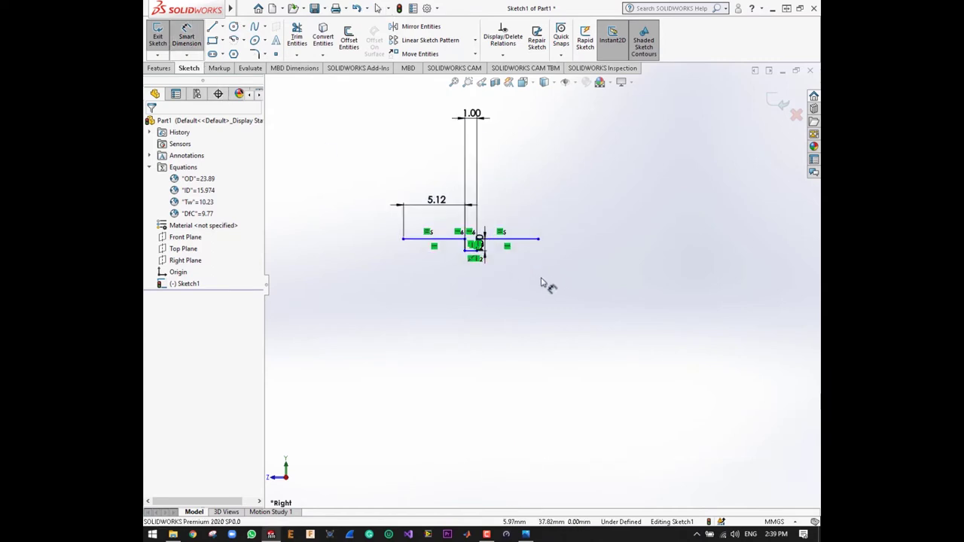
scroll(544, 282, up, 4)
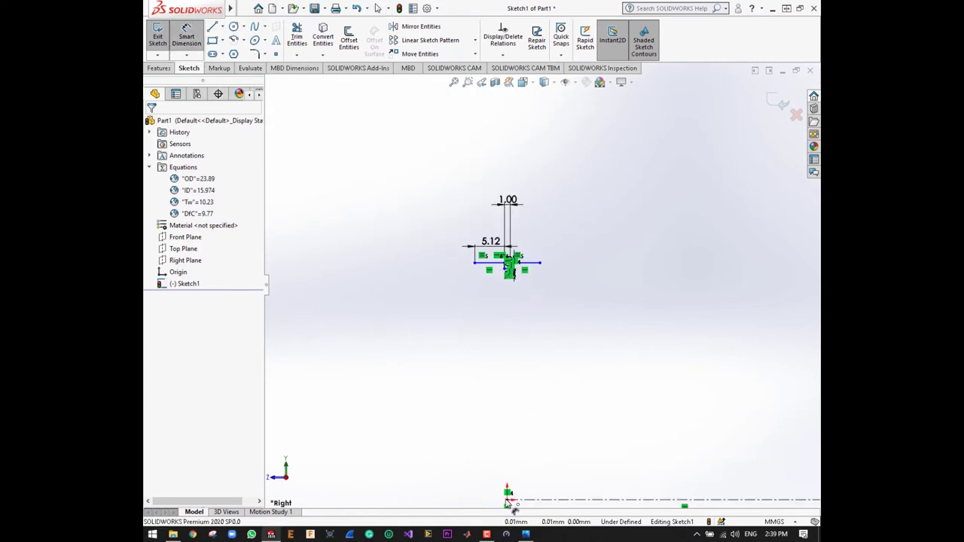
scroll(508, 505, down, 10)
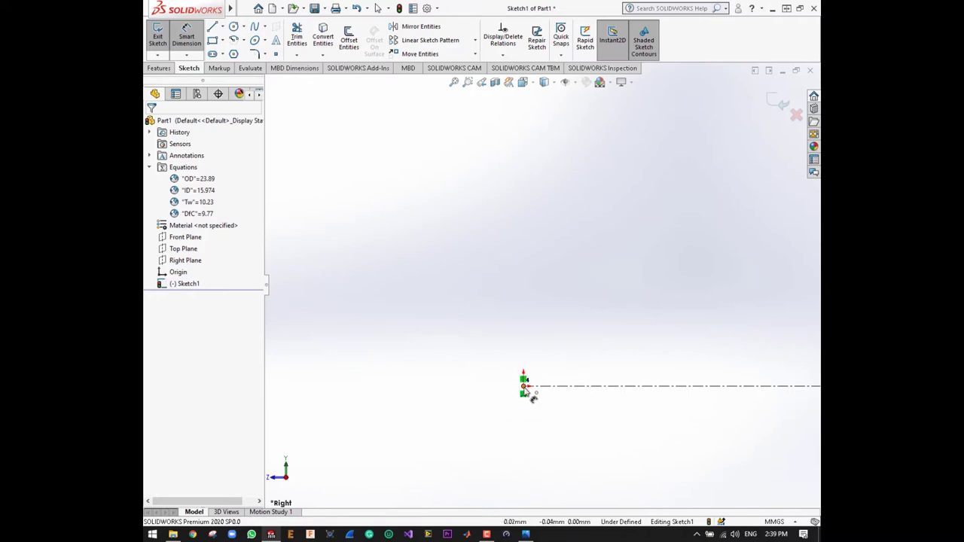
click(528, 392)
scroll(527, 393, up, 5)
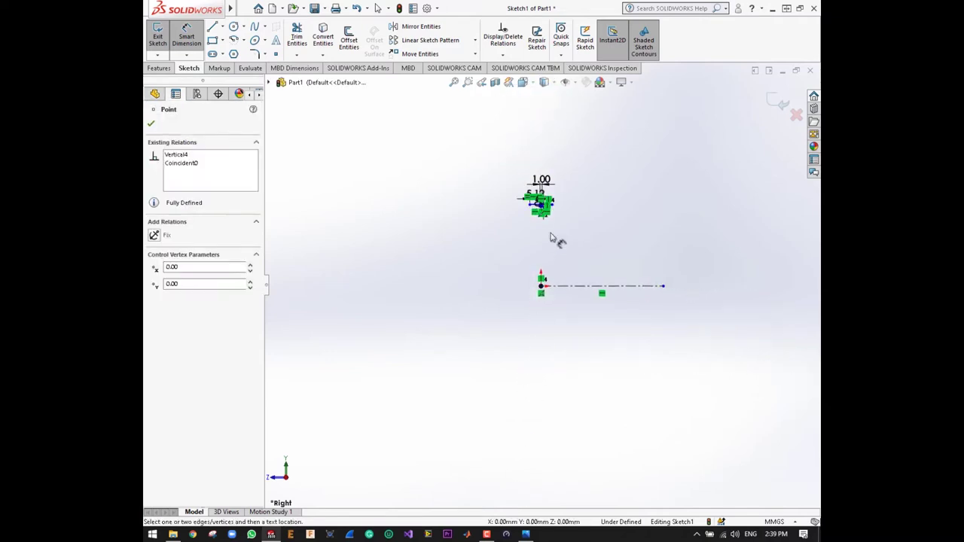
scroll(550, 237, down, 2)
scroll(555, 205, down, 3)
scroll(550, 252, down, 3)
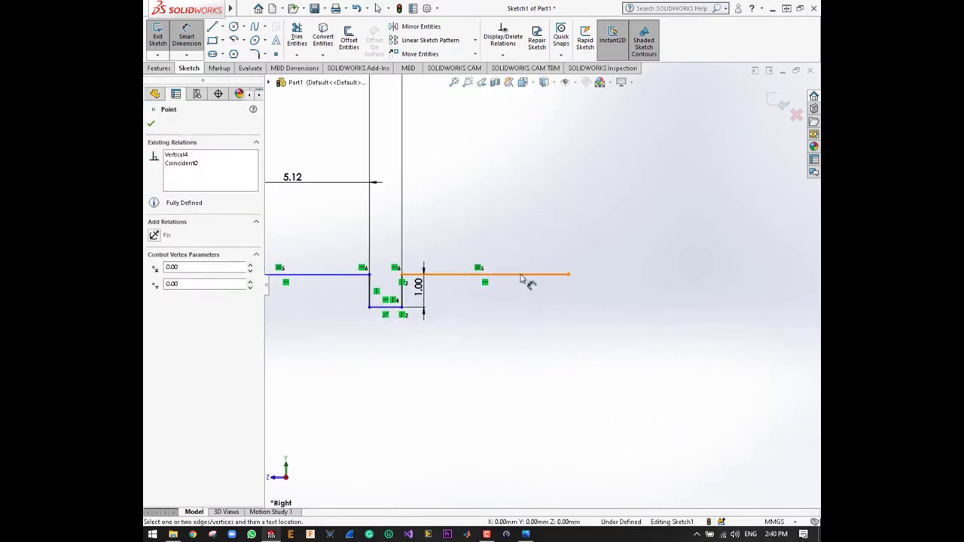
click(527, 276)
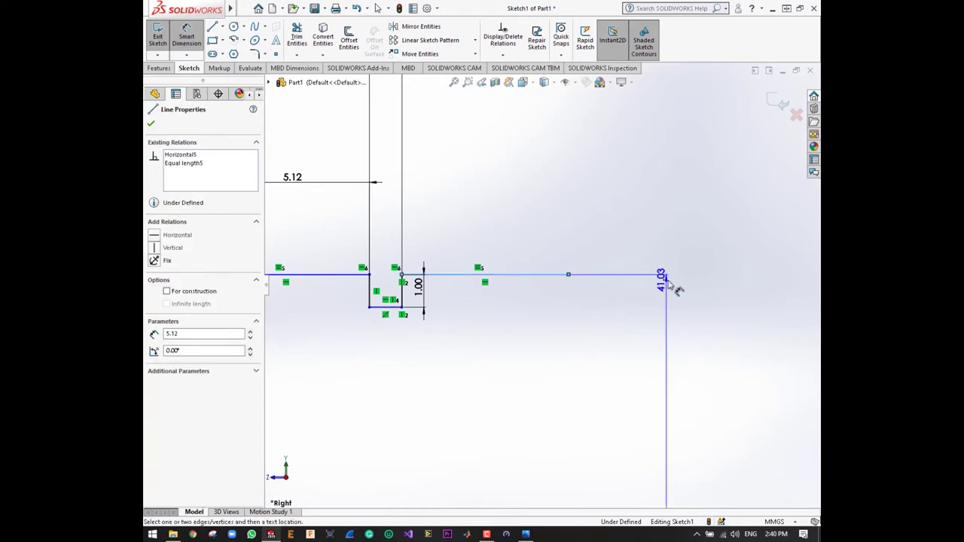
key(Escape)
click(646, 317)
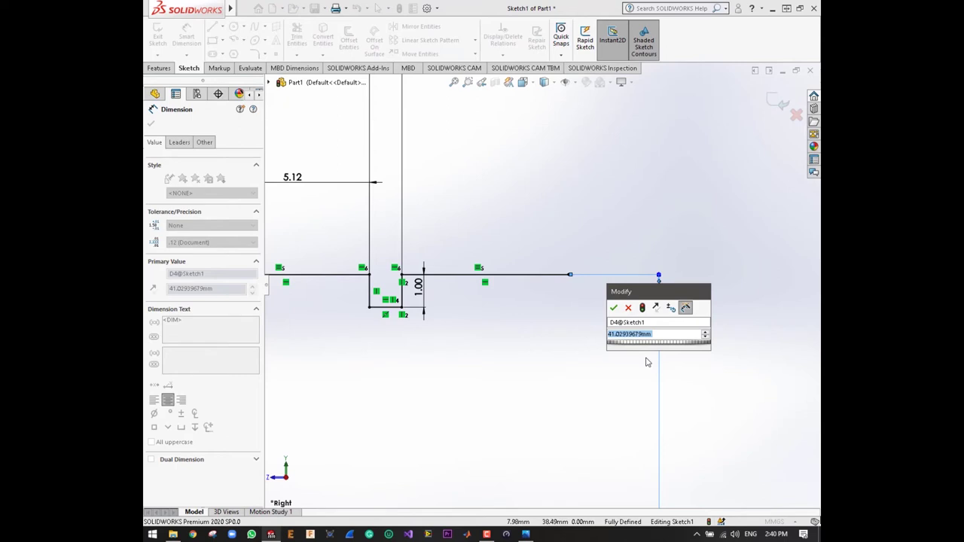
Step: Drive the D4 height dimension with the equation "ID"/2, giving 7.99
text(=)
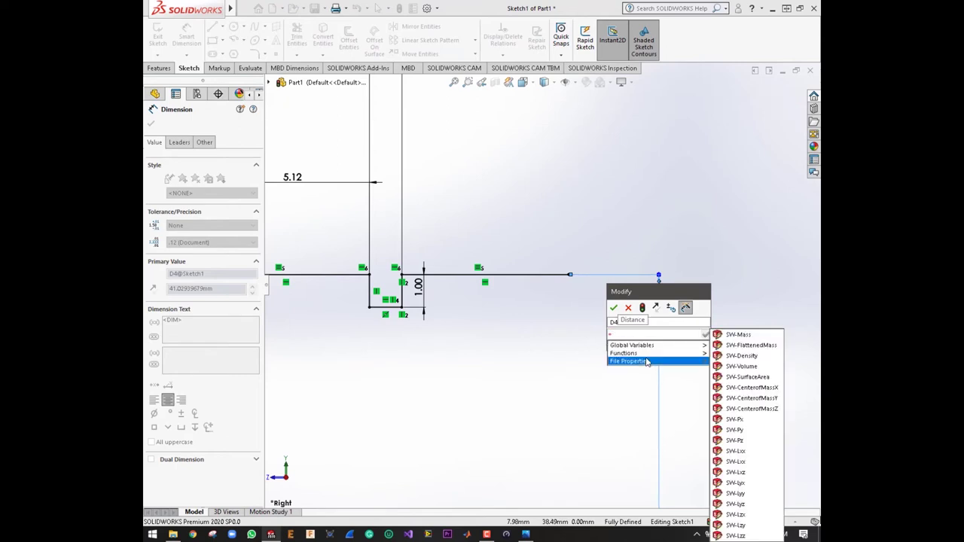
key(Up)
key(Up)
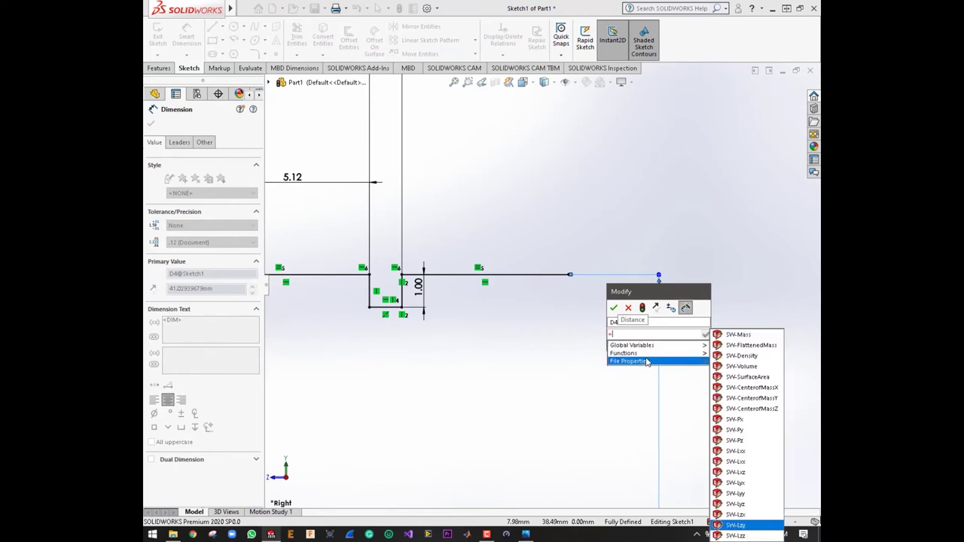
mouse_move(633, 345)
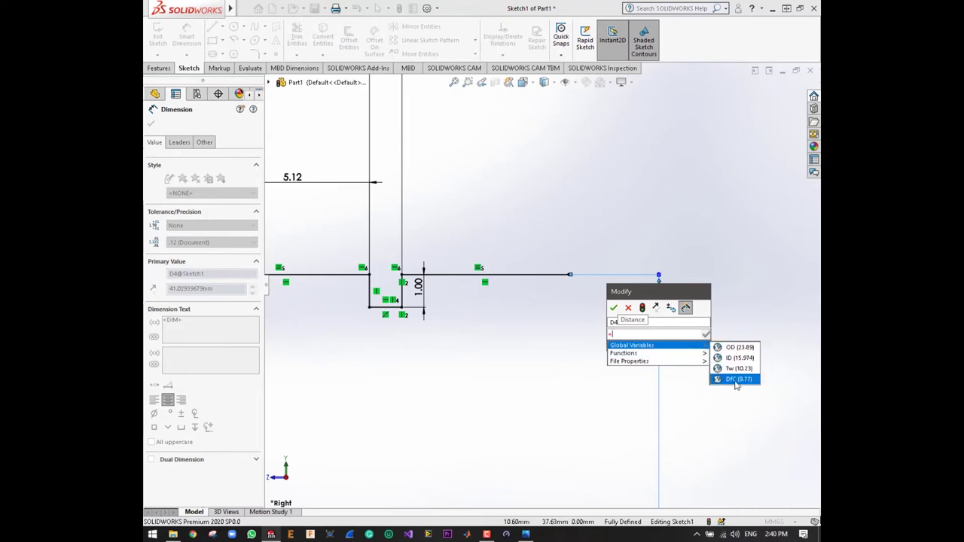
click(736, 358)
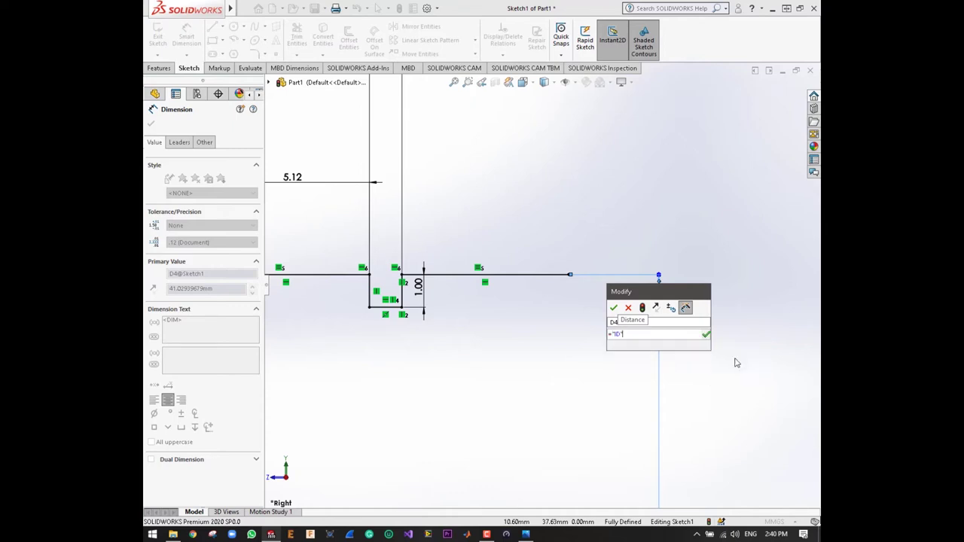
text(/)
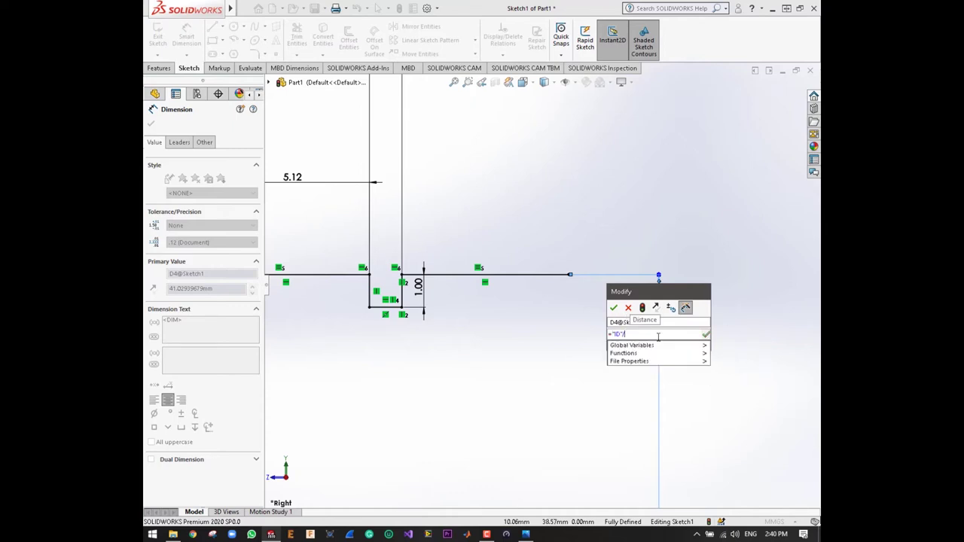
text(2)
key(Return)
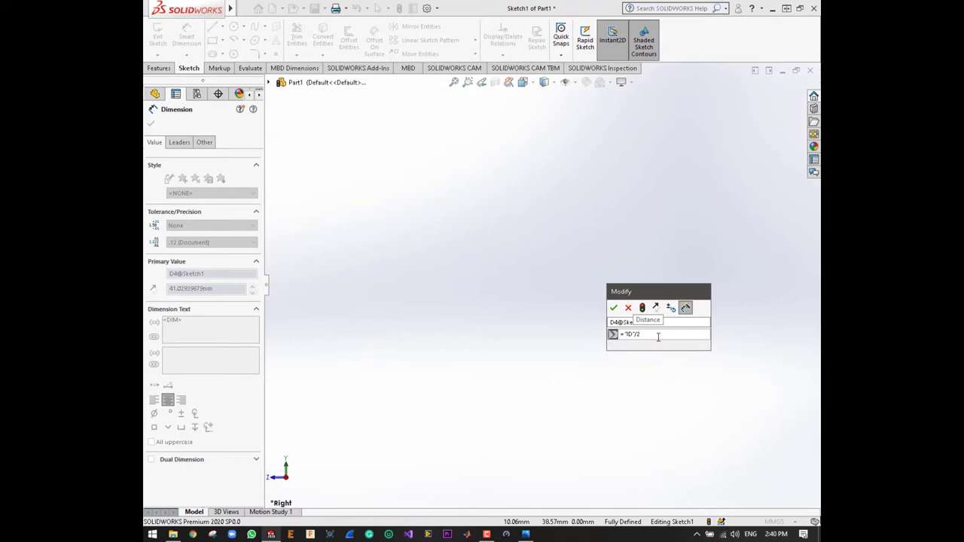
click(613, 308)
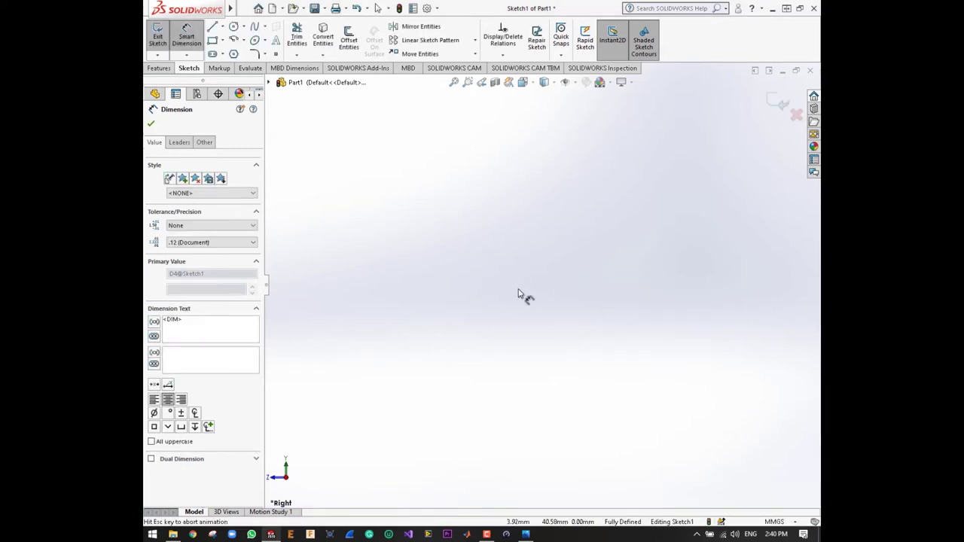
scroll(475, 391, down, 3)
scroll(463, 370, down, 2)
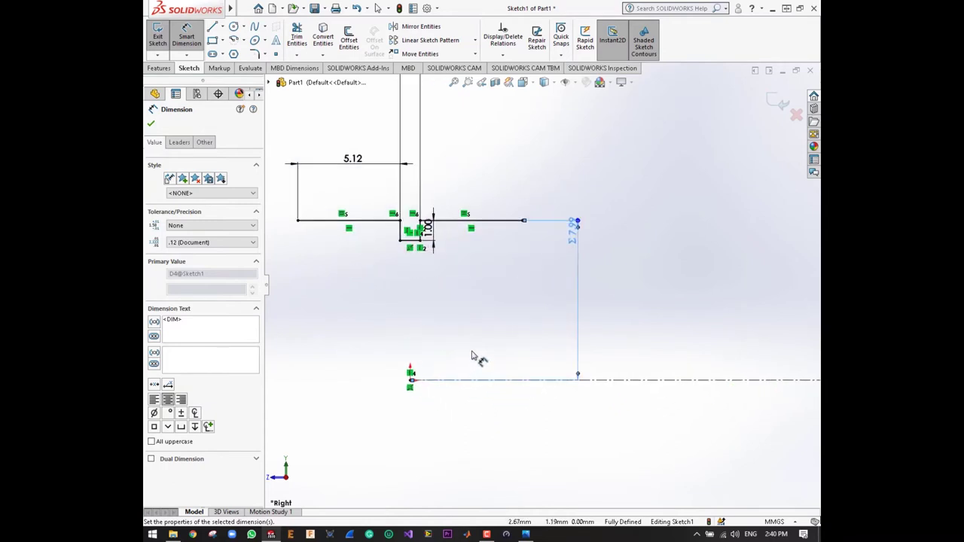
scroll(573, 246, down, 3)
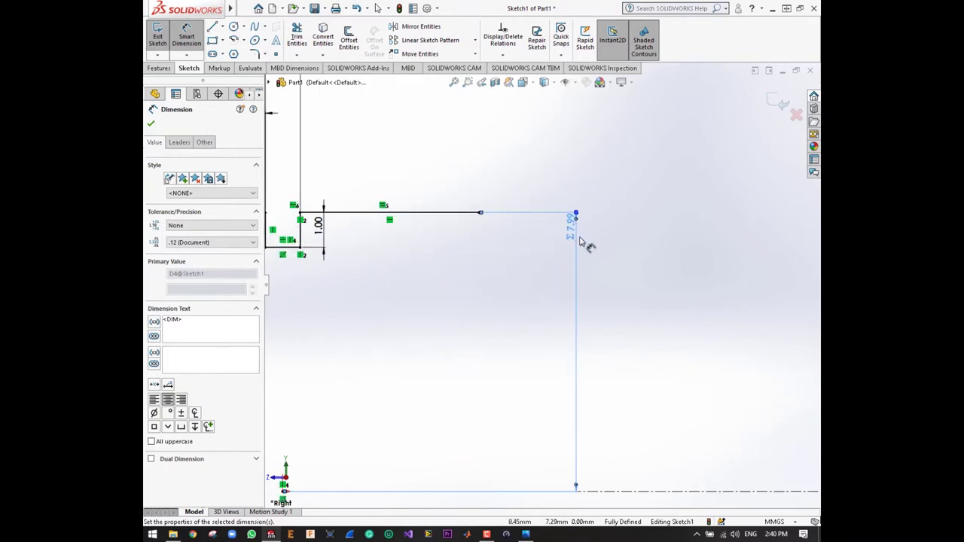
scroll(576, 245, up, 2)
scroll(558, 249, up, 1)
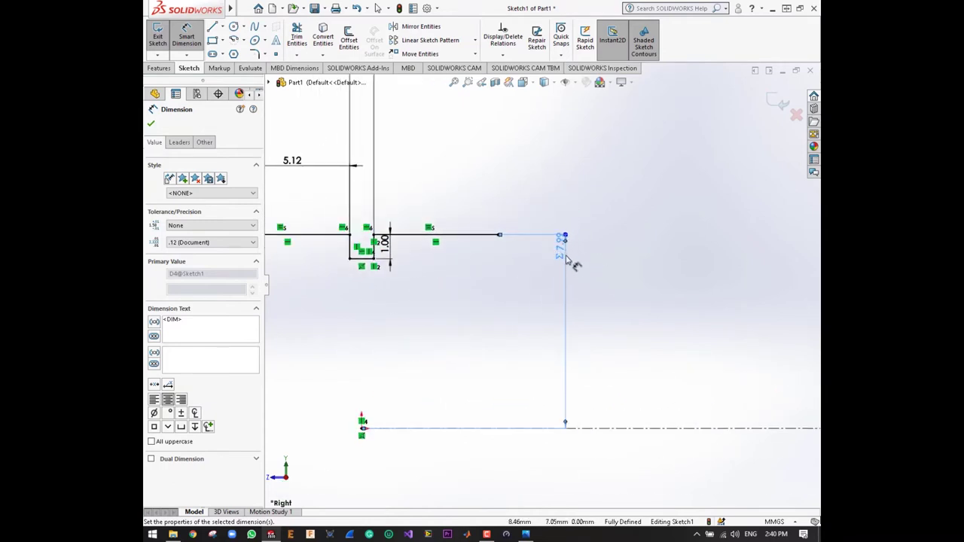
click(566, 252)
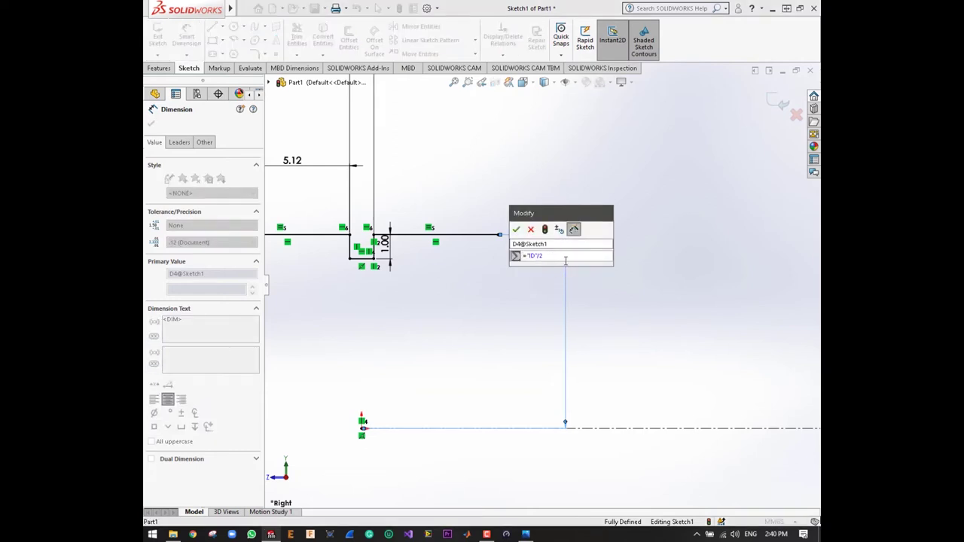
click(516, 229)
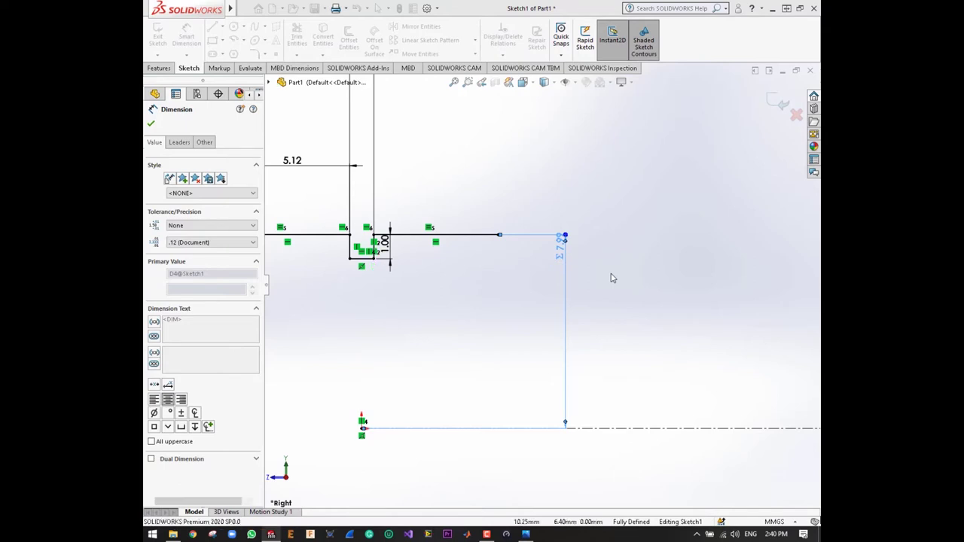
scroll(612, 279, up, 1)
scroll(618, 279, up, 1)
scroll(469, 321, down, 1)
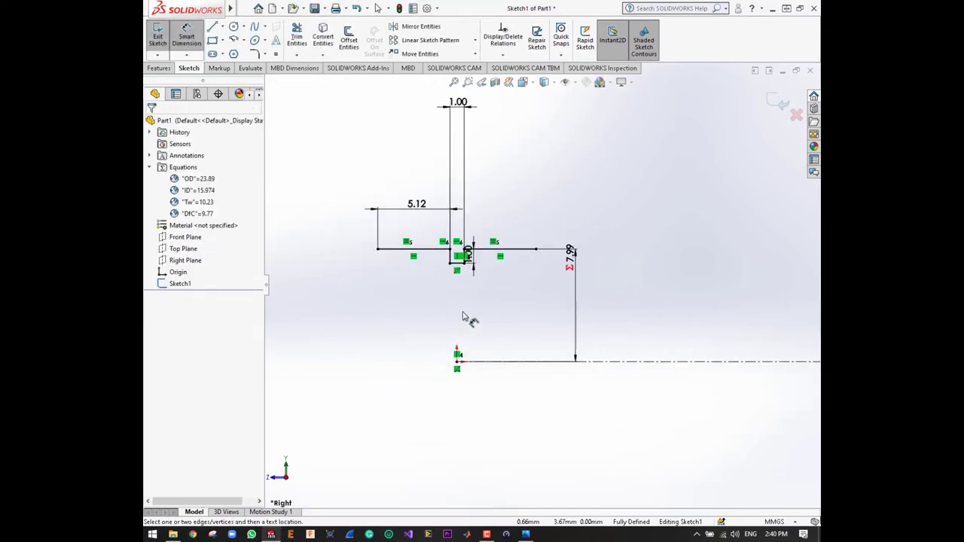
scroll(462, 317, down, 1)
scroll(462, 316, up, 1)
scroll(506, 294, down, 1)
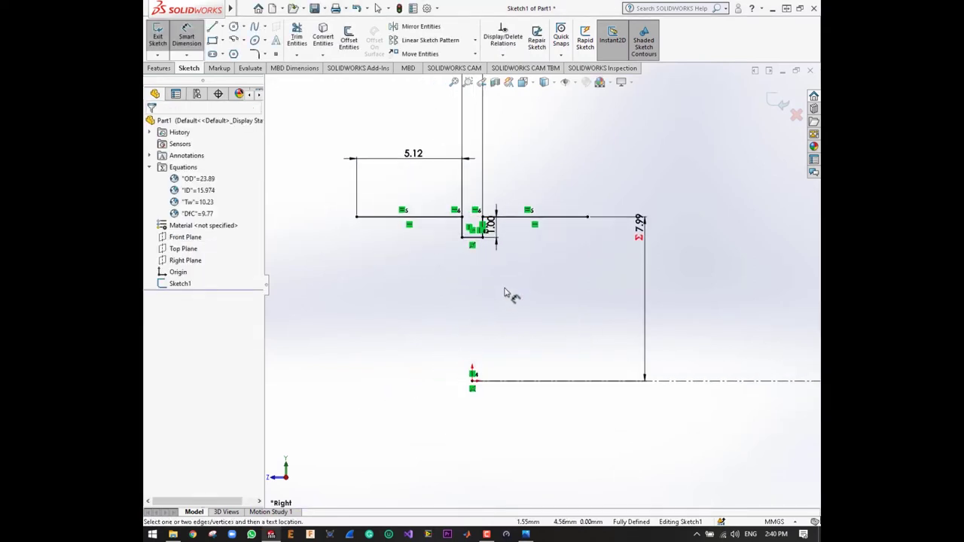
scroll(508, 294, up, 2)
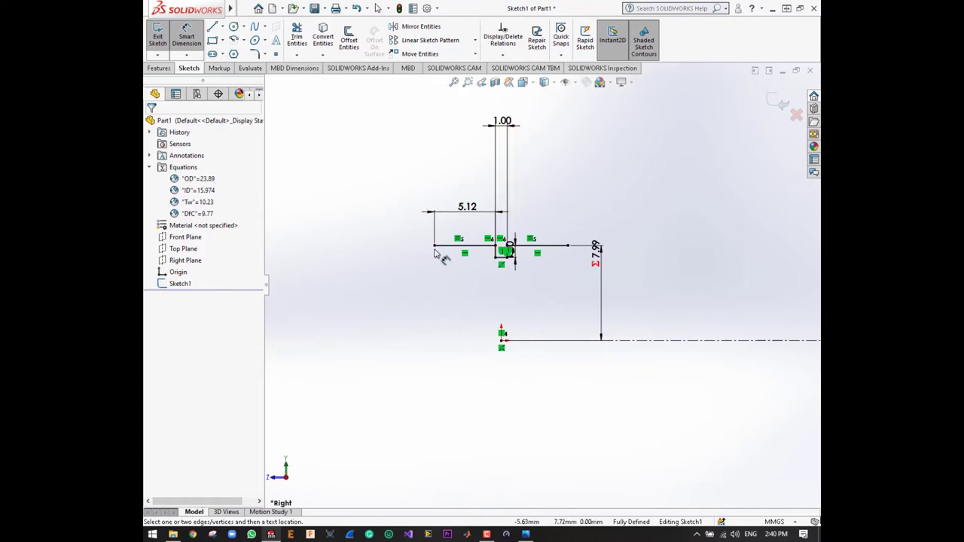
Step: Draw lines for a short vertical edge, a 45° left chamfer, the long horizontal top and a 45° right chamfer
key(Escape)
key(l)
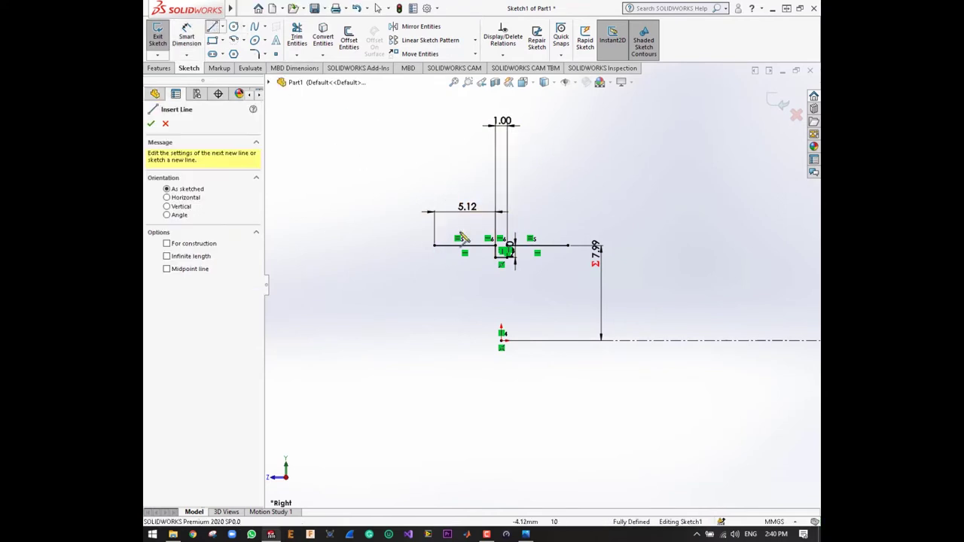
scroll(433, 199, down, 2)
click(434, 280)
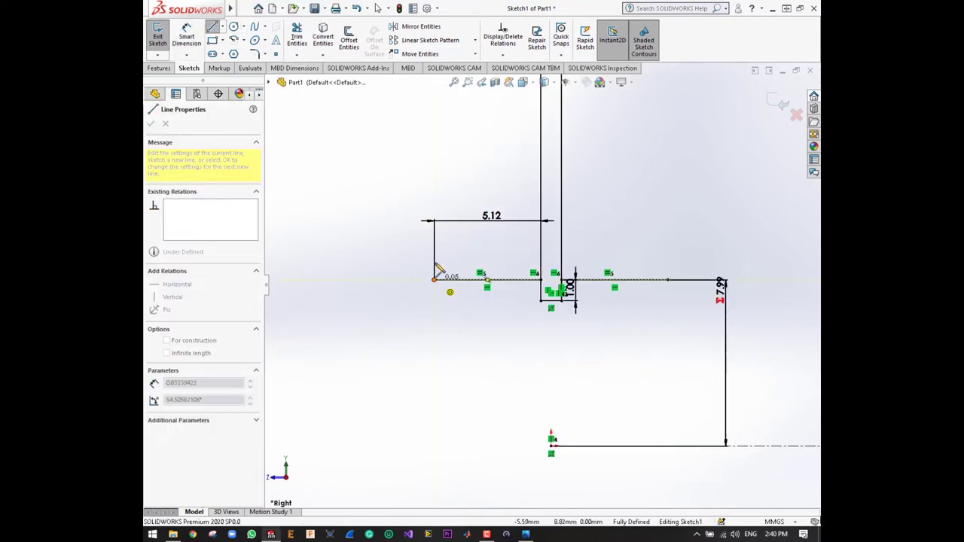
click(434, 250)
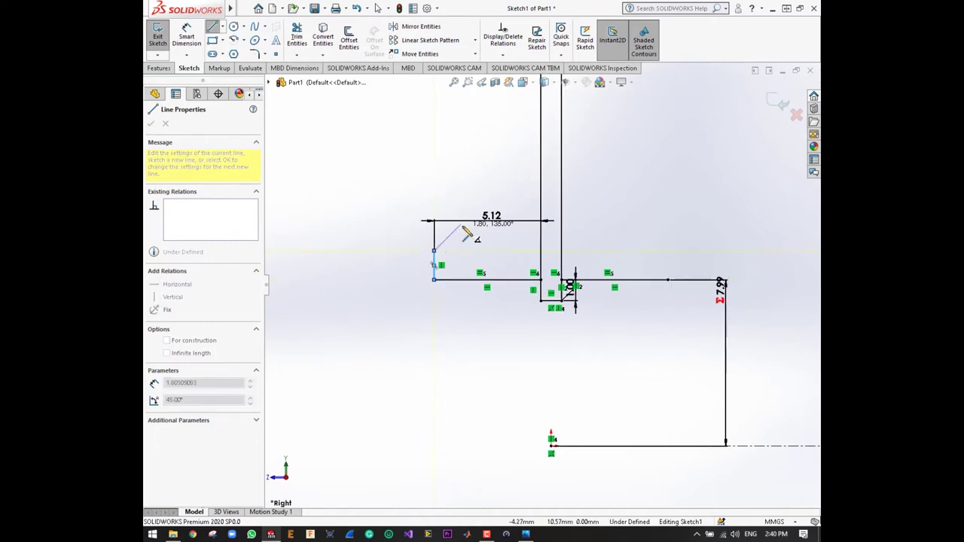
click(460, 224)
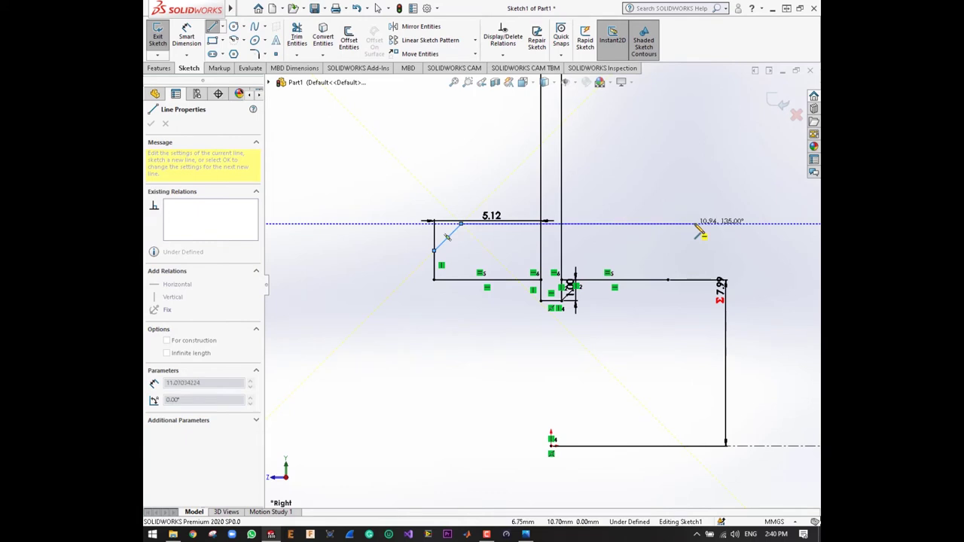
click(696, 225)
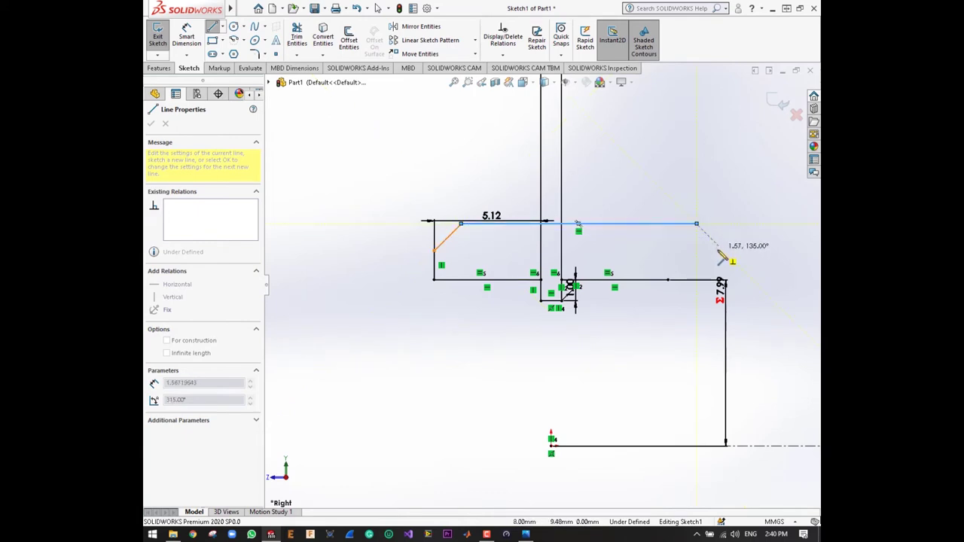
click(720, 247)
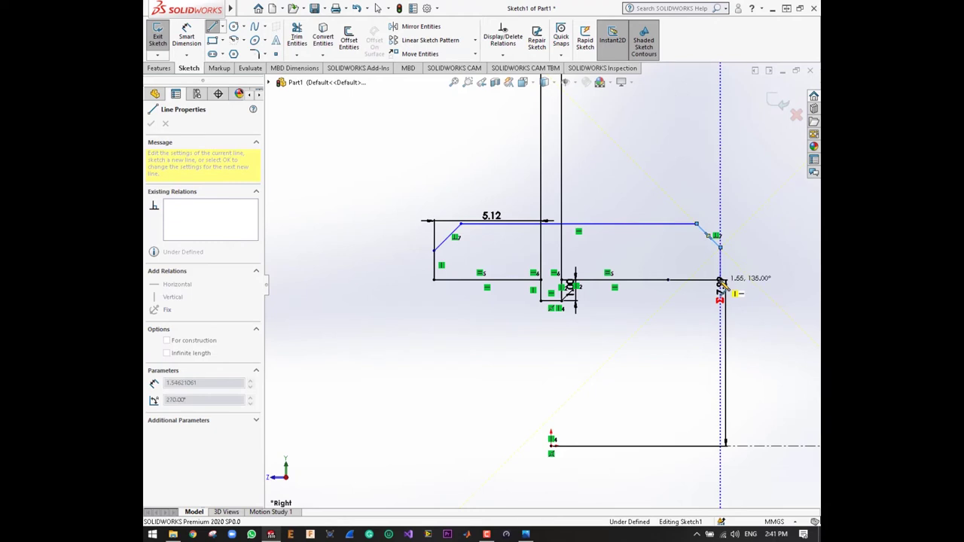
key(Escape)
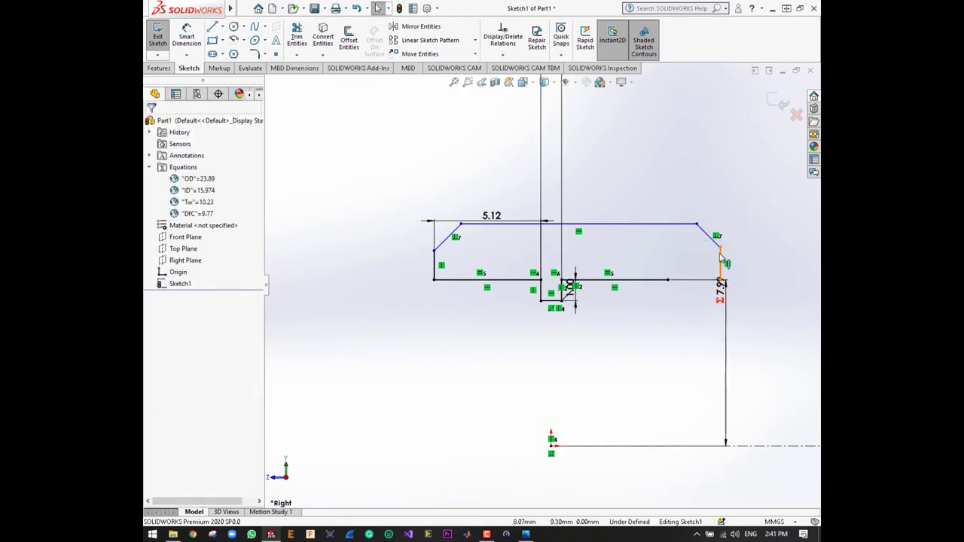
Step: Drag the top-right corner and the slanted line's lower end so the profile closes into one region
drag(696, 225, 615, 225)
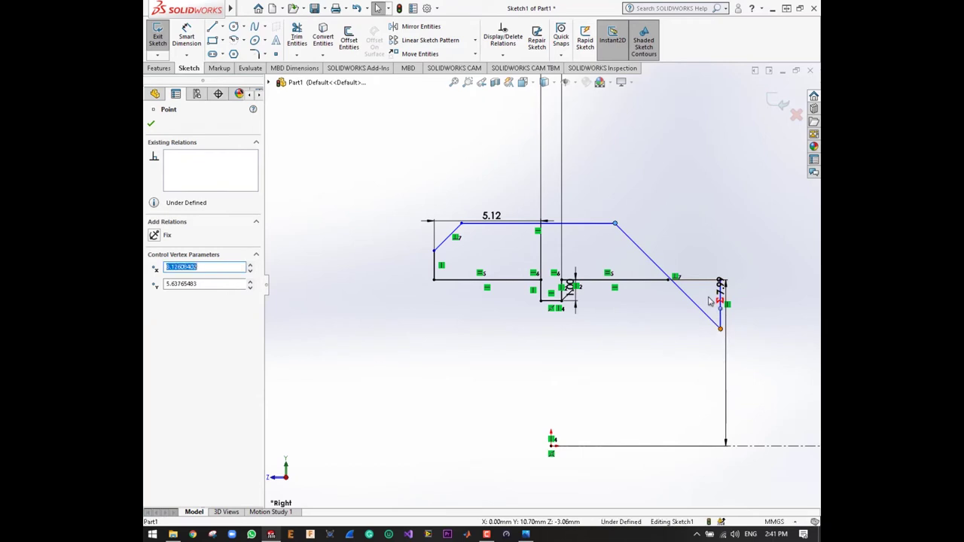
drag(721, 329, 678, 265)
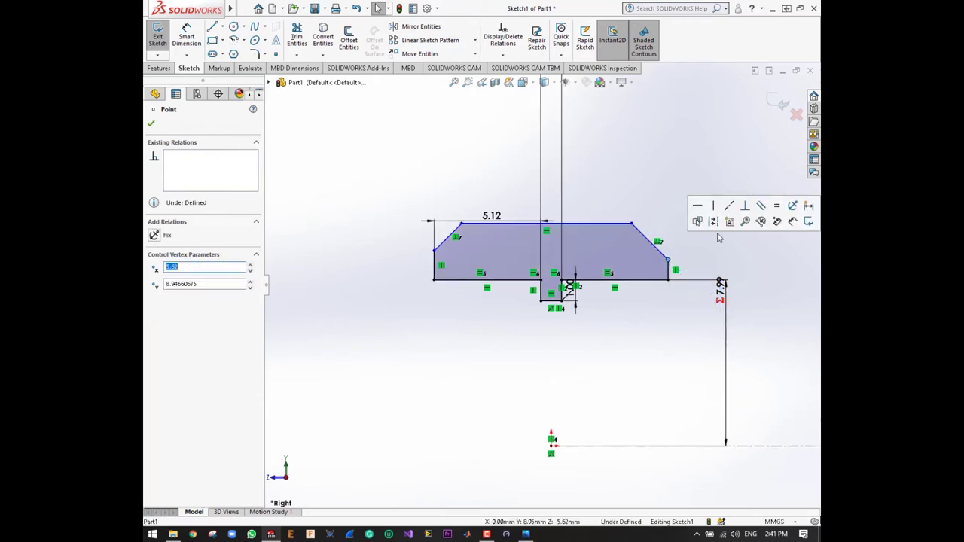
click(701, 237)
scroll(696, 240, down, 2)
scroll(696, 240, up, 1)
scroll(614, 253, down, 1)
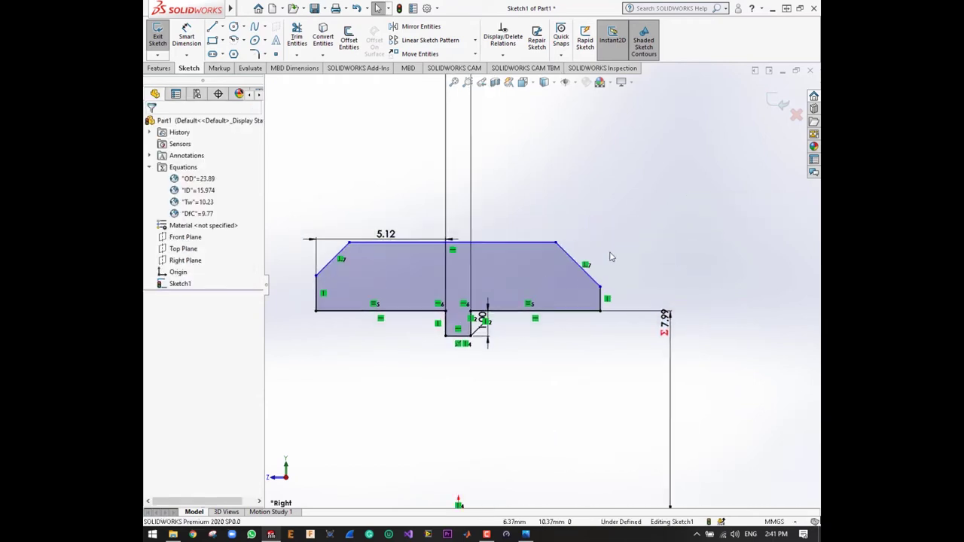
Step: Dimension the right chamfer corner's height above the origin as the DfC global variable (9.77)
scroll(632, 249, up, 2)
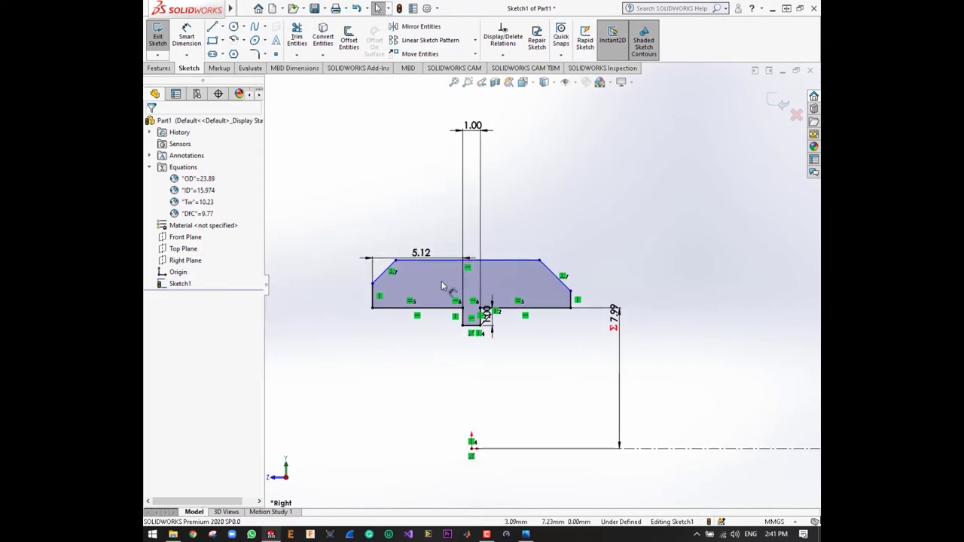
click(186, 38)
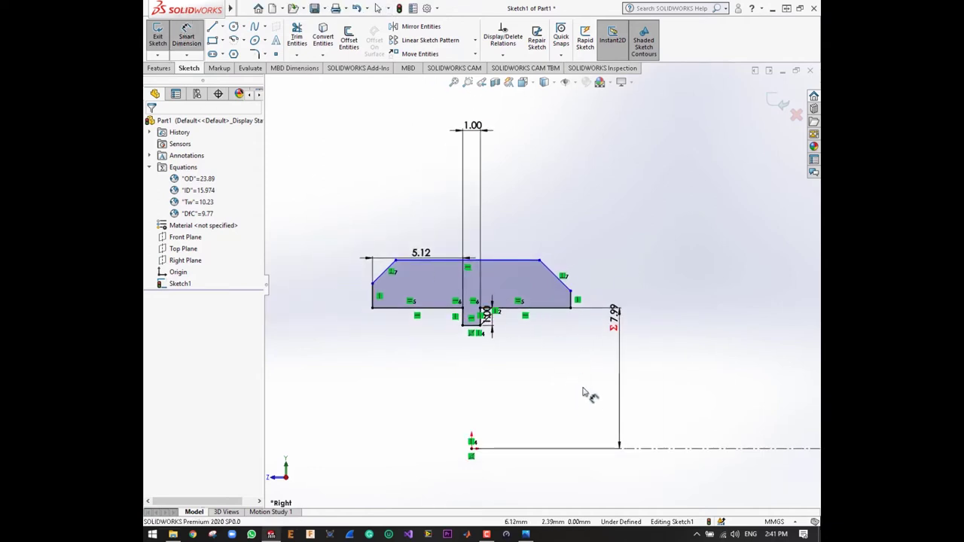
click(472, 448)
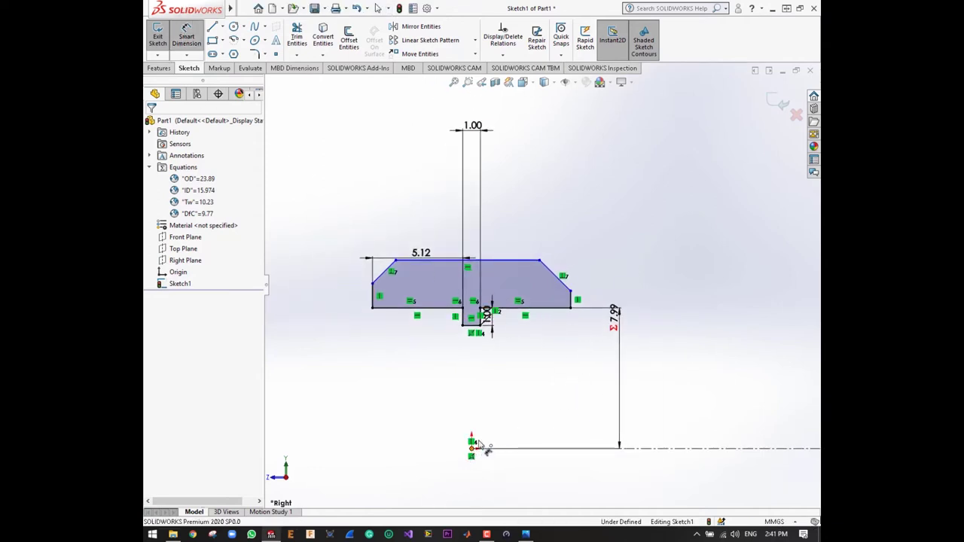
click(570, 291)
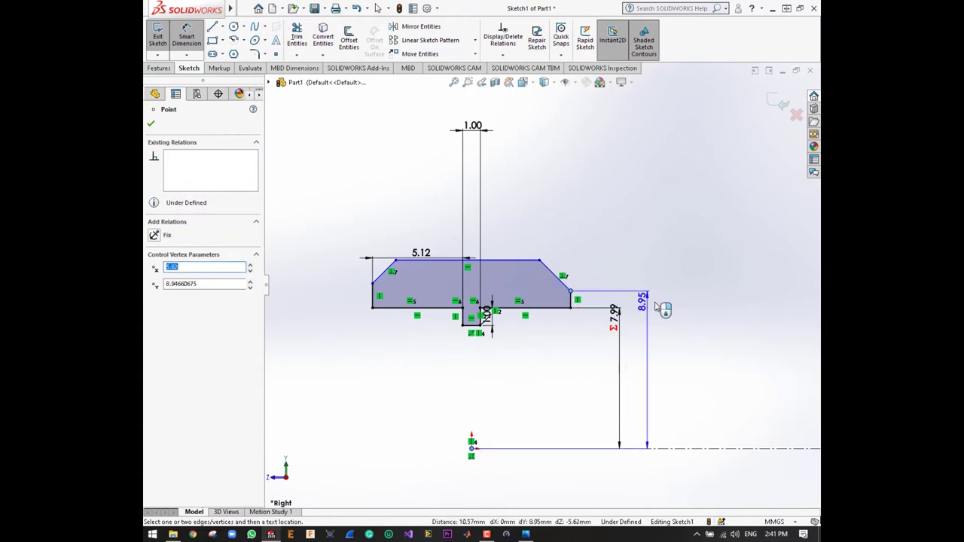
click(652, 309)
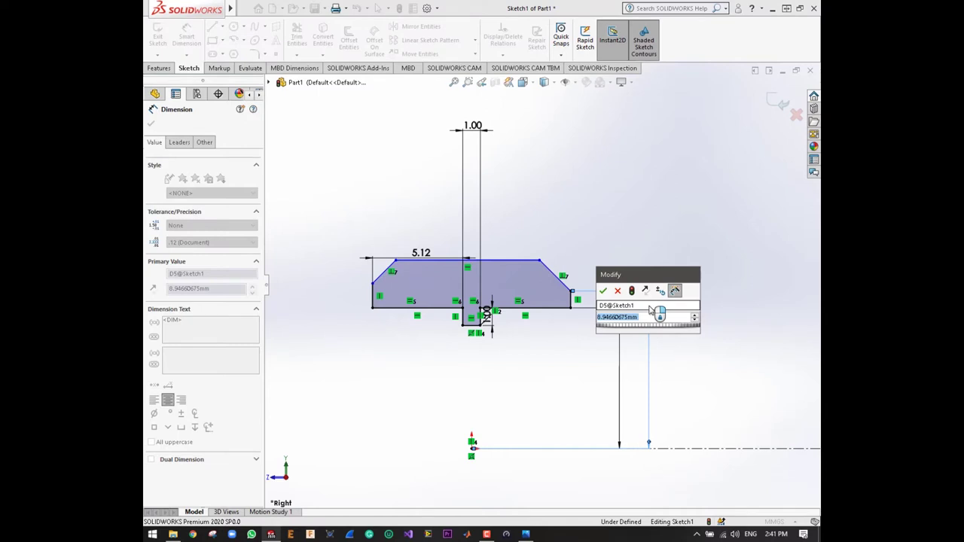
text(=)
key(Down)
key(Right)
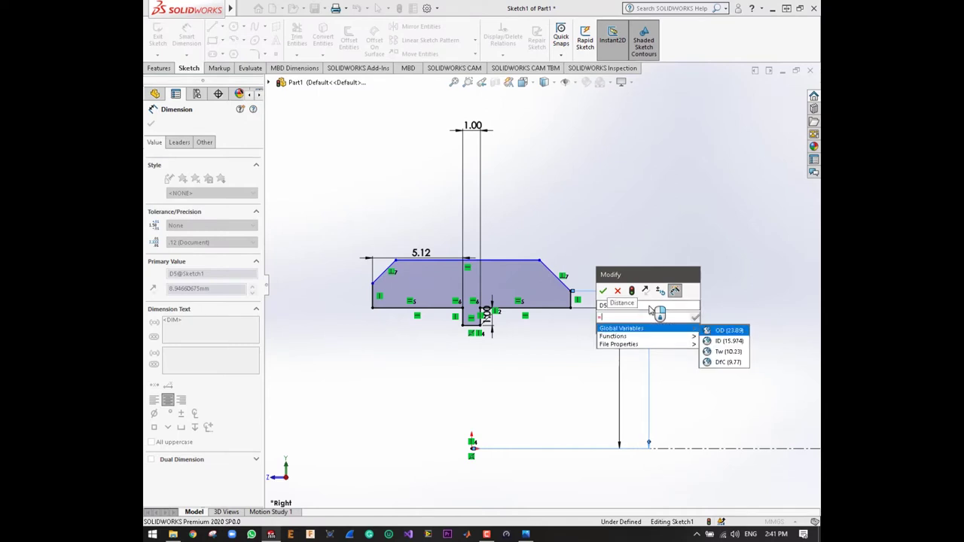
key(Down)
key(Down)
key(Down)
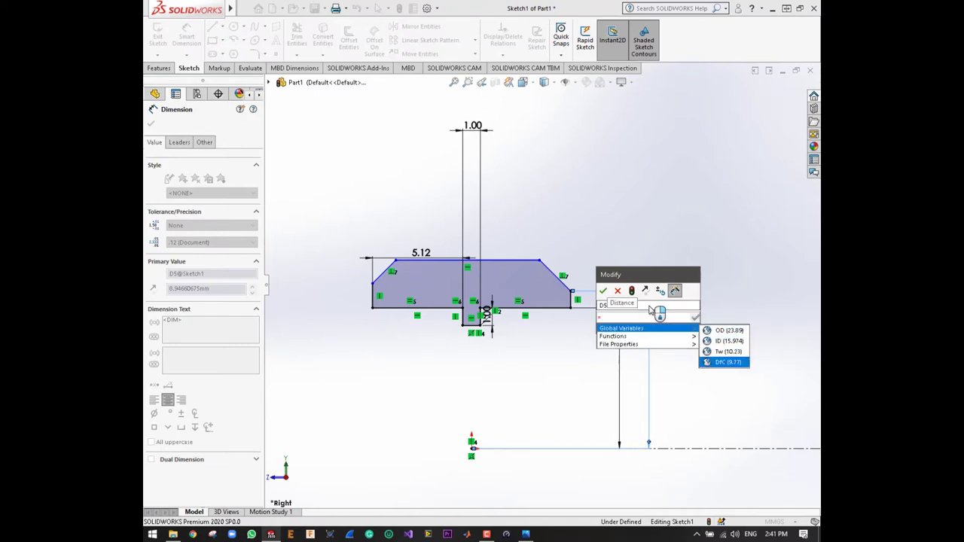
key(Return)
key(Return)
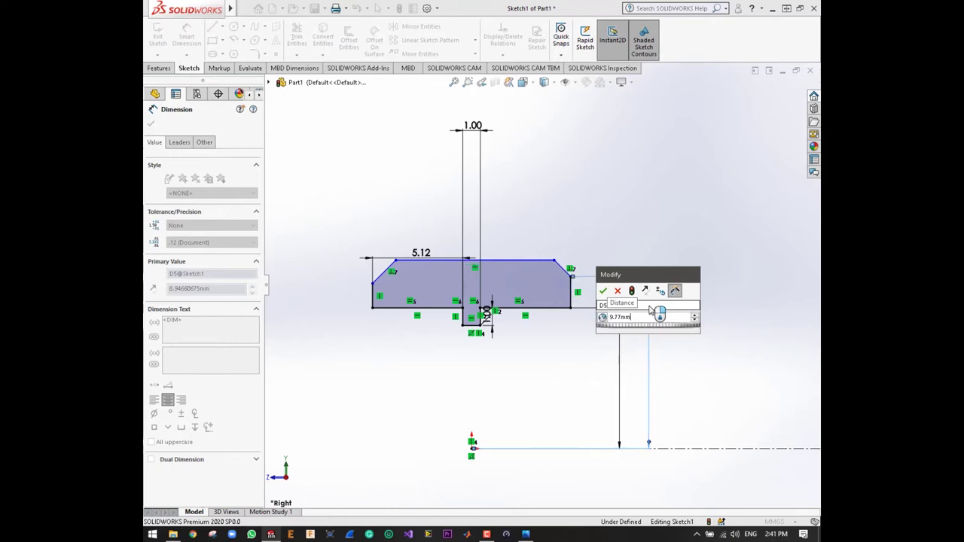
key(Return)
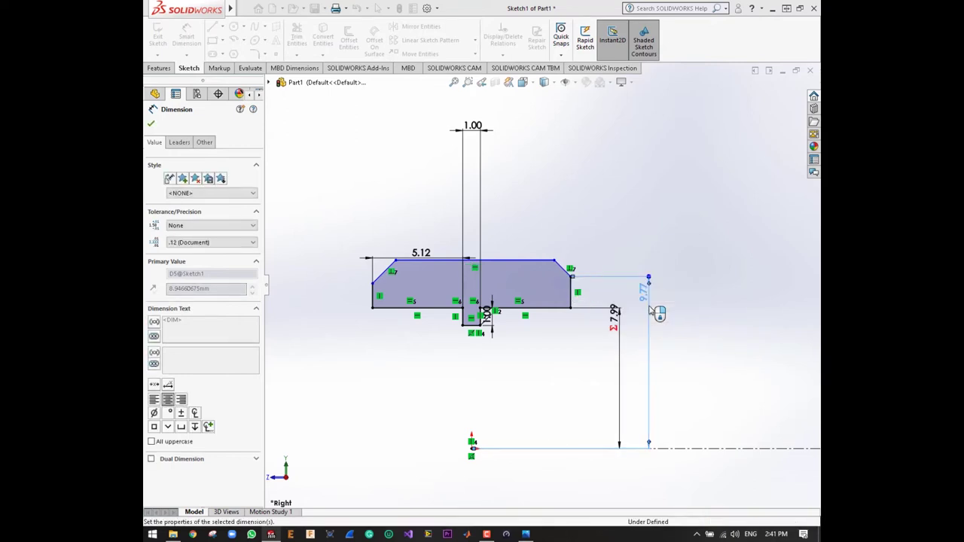
click(614, 245)
Step: Add a Horizontal relation leveling the left and right chamfer top corners
scroll(610, 256, down, 2)
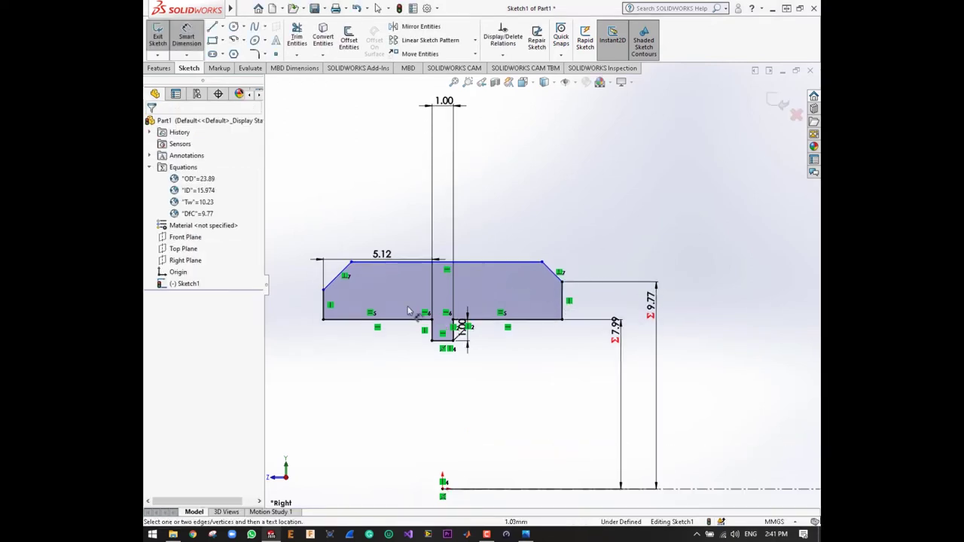
key(Escape)
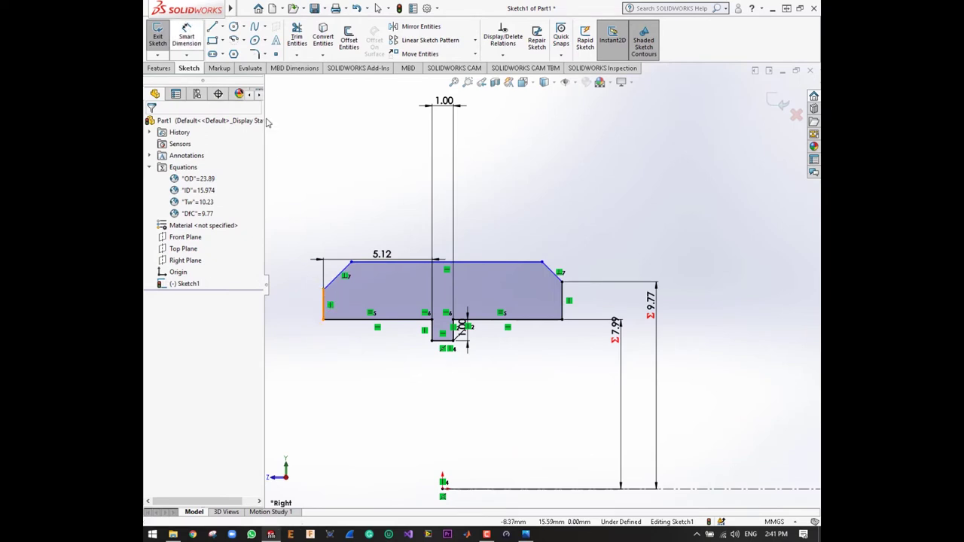
click(323, 290)
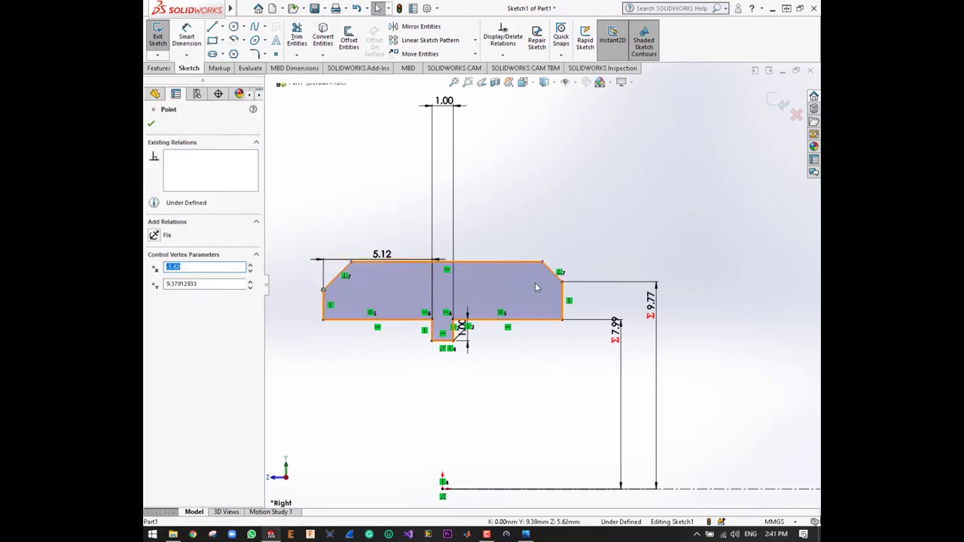
ctrl+click(561, 283)
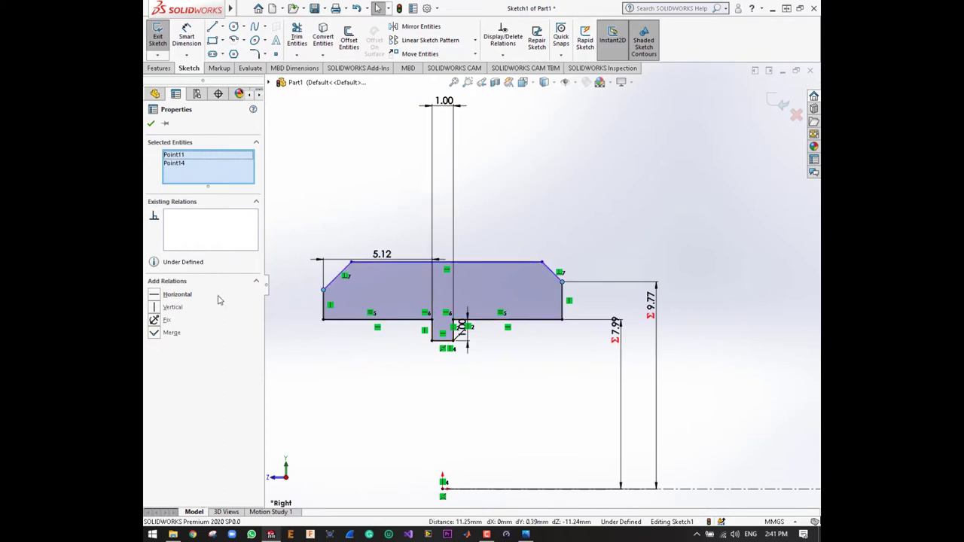
click(155, 295)
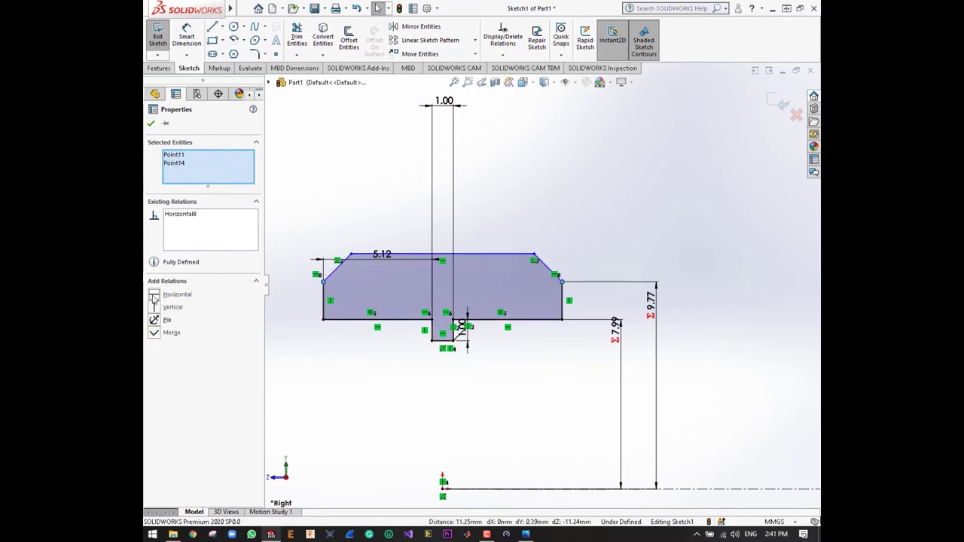
click(151, 123)
Step: Zoom to show the centreline and whole profile, ready for a new Smart Dimension
scroll(595, 300, up, 2)
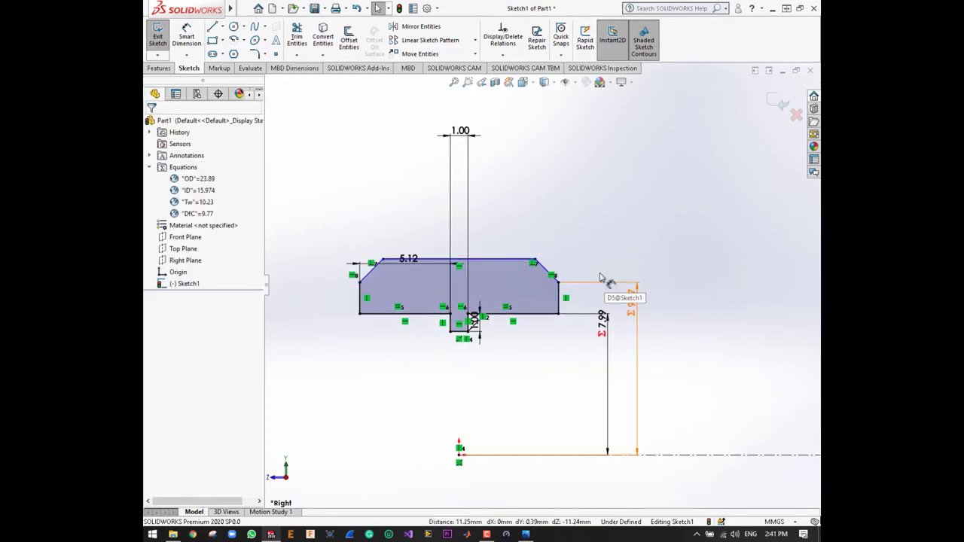
scroll(591, 279, down, 1)
scroll(467, 279, up, 1)
scroll(558, 275, up, 1)
scroll(526, 269, down, 2)
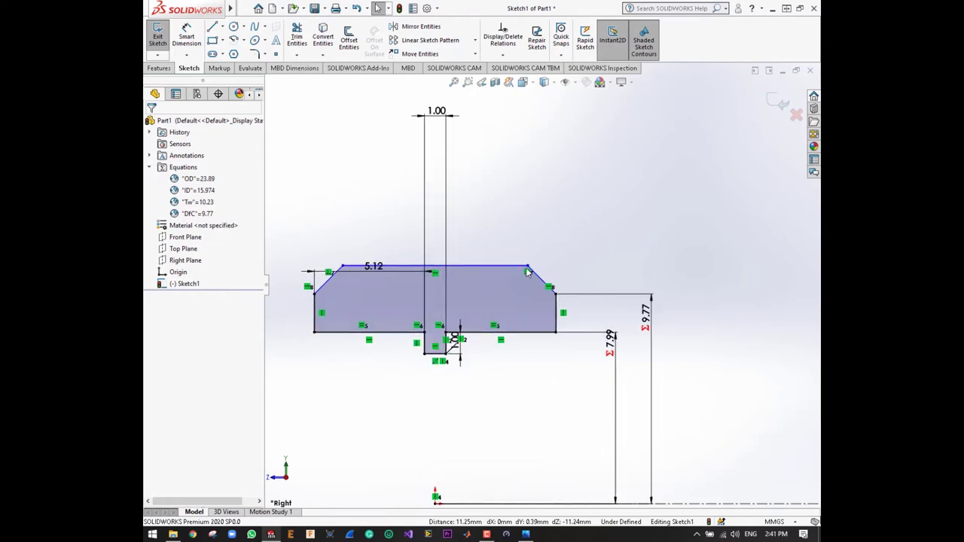
scroll(479, 298, up, 2)
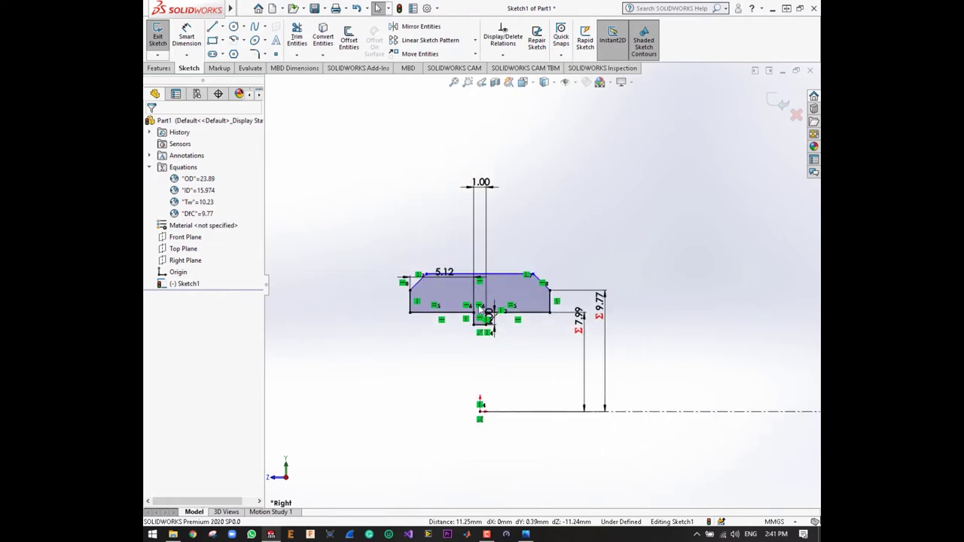
click(195, 44)
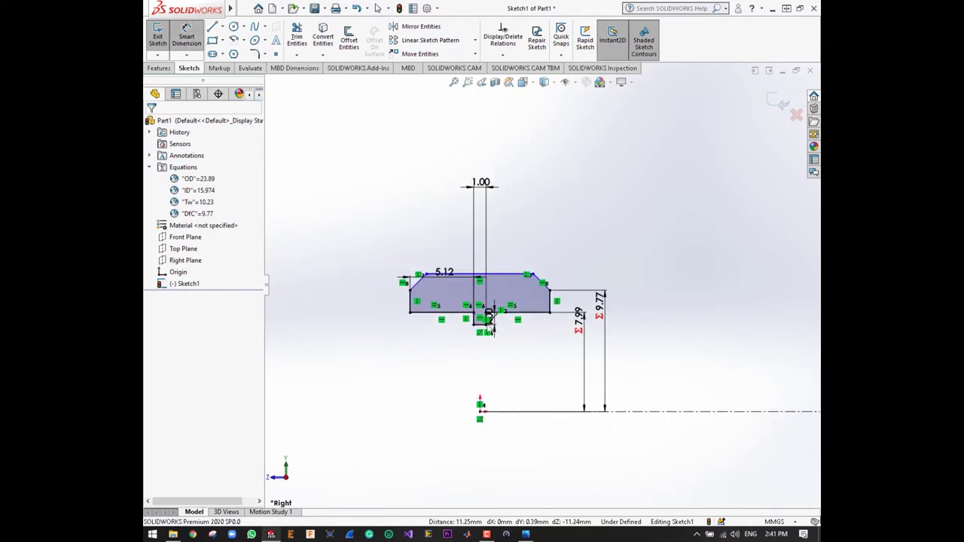
Step: Dimension the top edge's height above the centreline as =OD/2 (11.95)
click(488, 411)
click(520, 275)
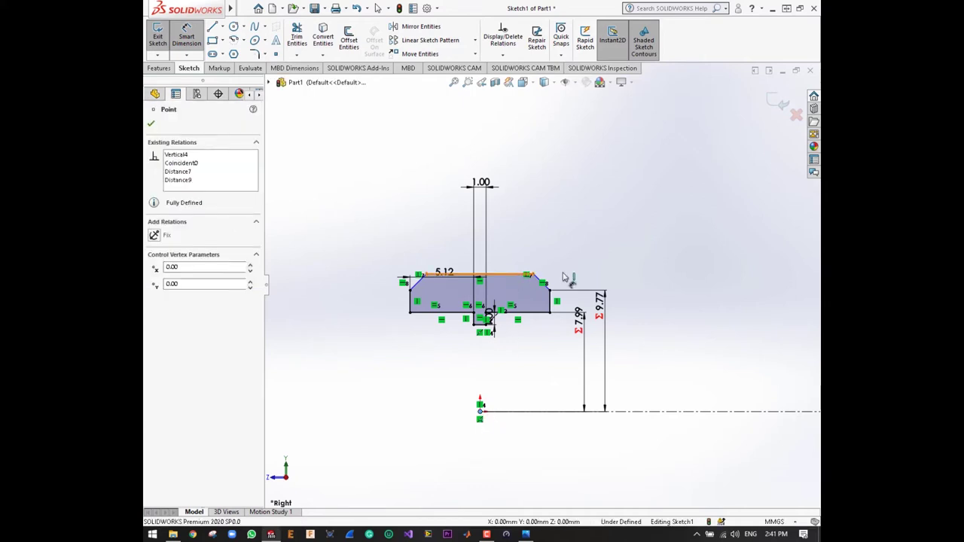
click(633, 295)
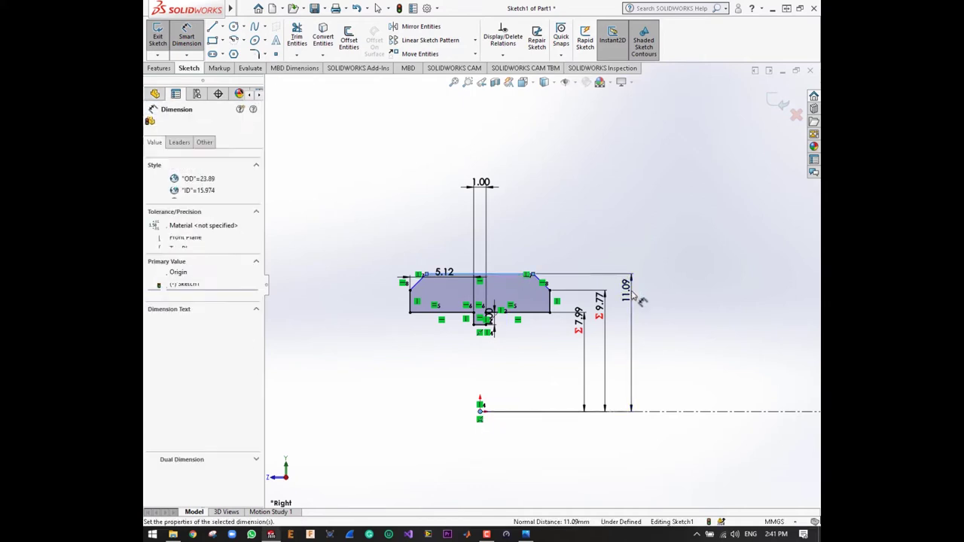
text(=)
key(Down)
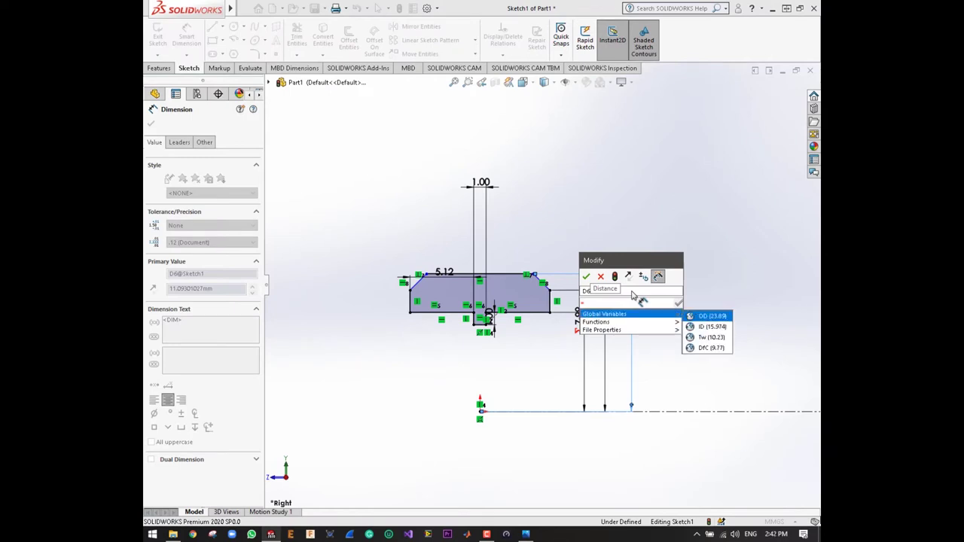
key(Return)
text(/2)
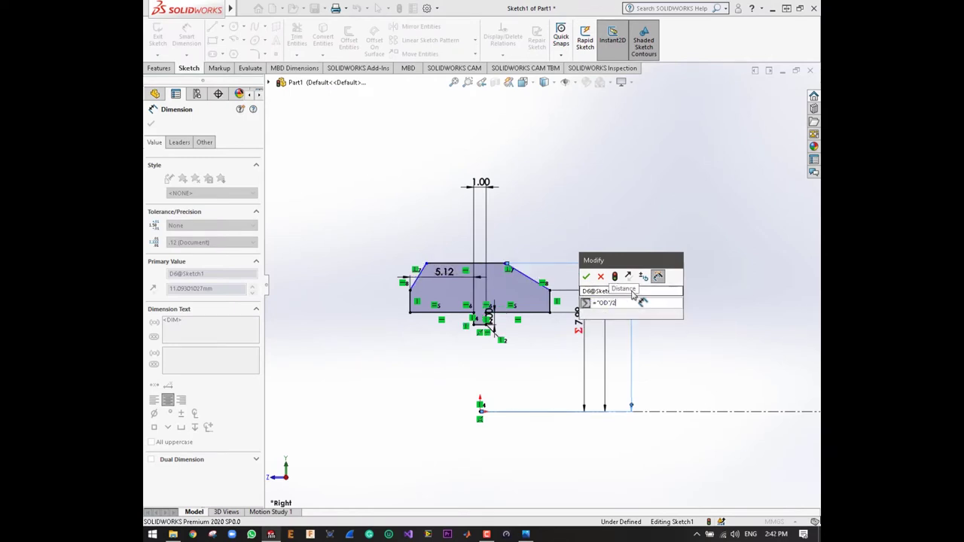
key(Return)
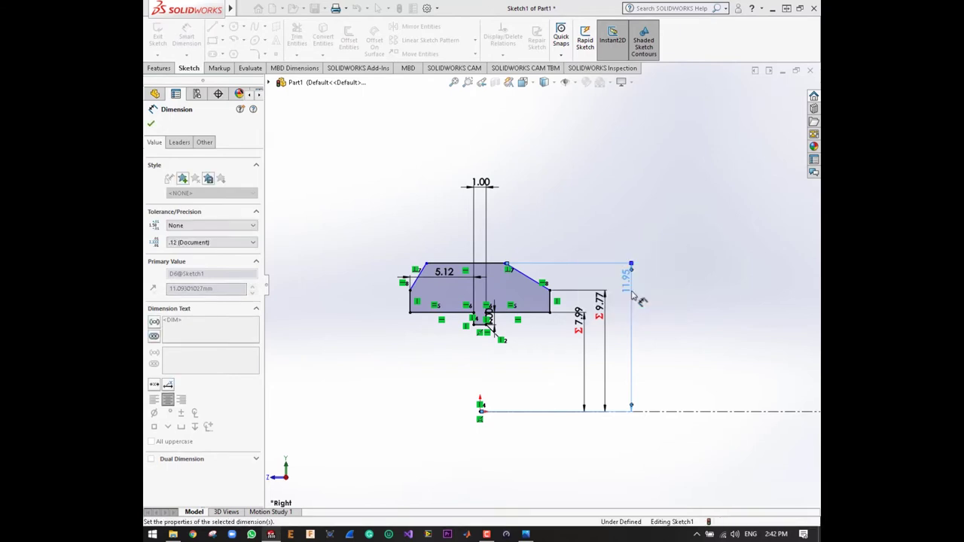
Step: Switch to the Solid-V-Wheel-5.jpg reference drawing in Photos
scroll(588, 286, up, 3)
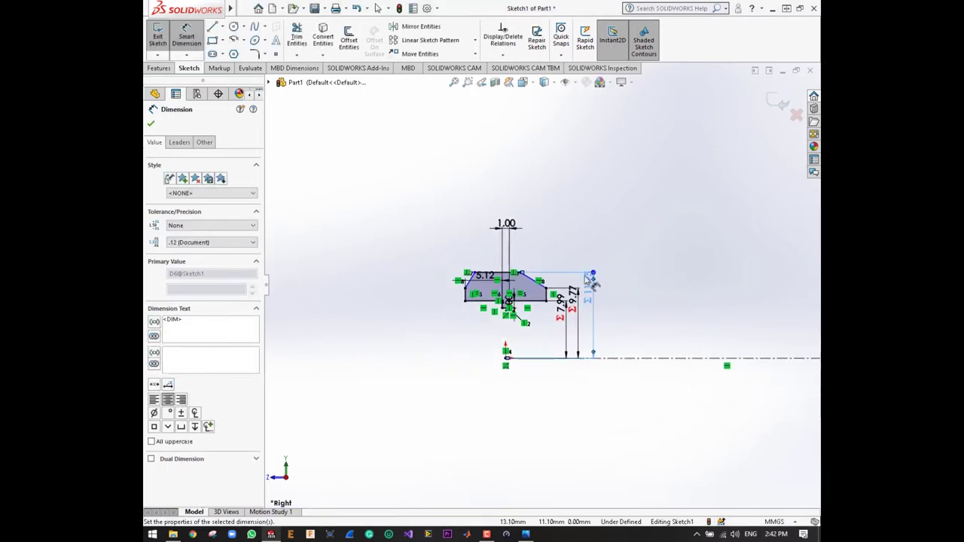
scroll(517, 277, down, 2)
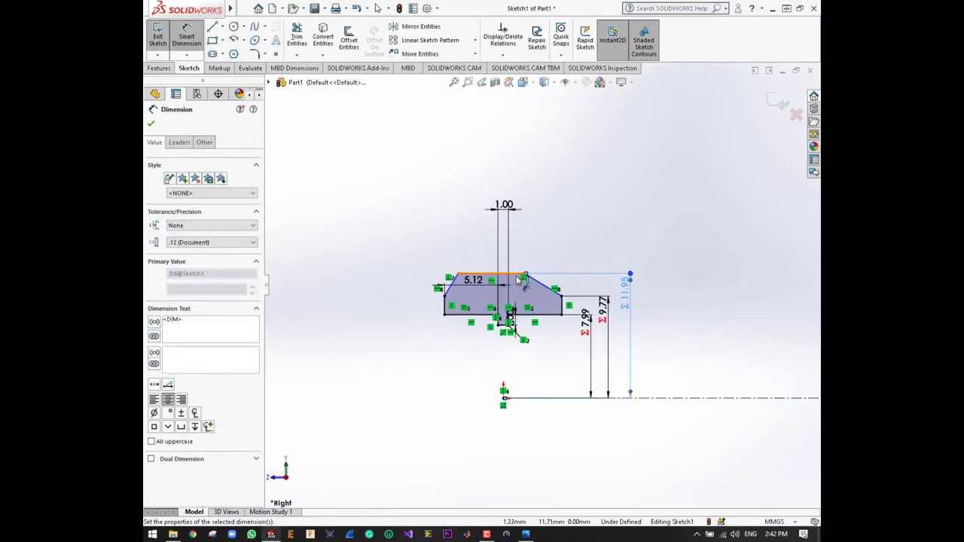
key(alt+Tab)
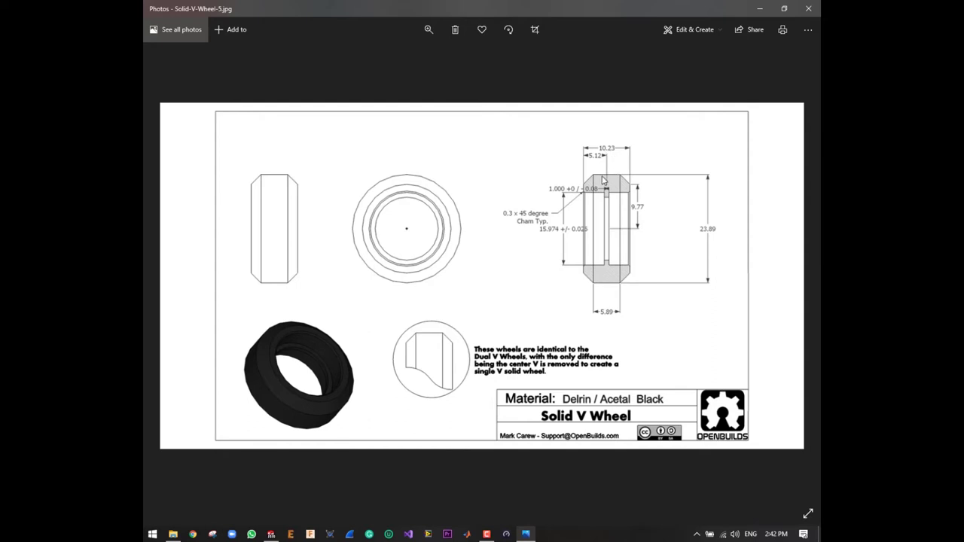
key(Right)
key(Left)
Step: Back in SOLIDWORKS, review the 5.12 dimension and keep its value
key(alt+Tab)
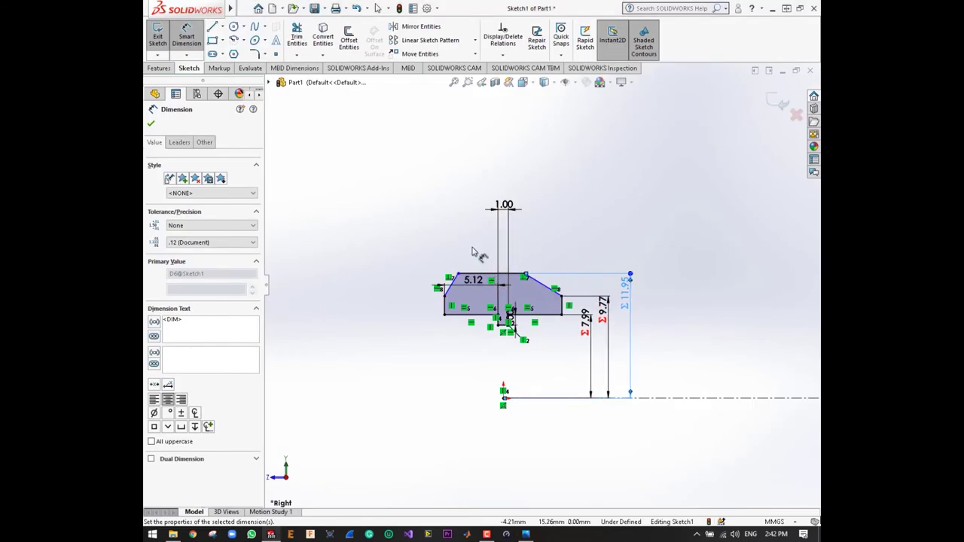
double_click(484, 279)
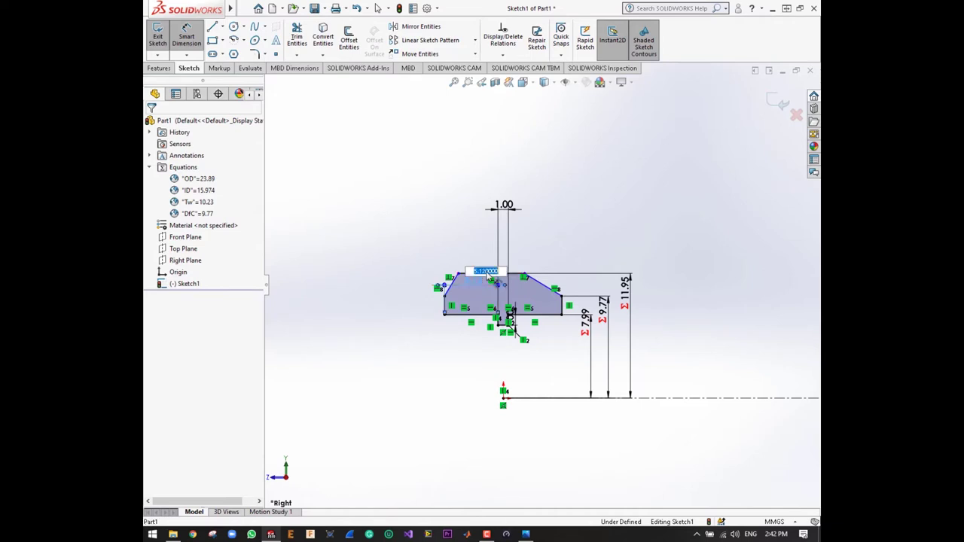
key(Return)
Step: Dimension the profile's flat top edge width as 5.89
scroll(501, 275, down, 2)
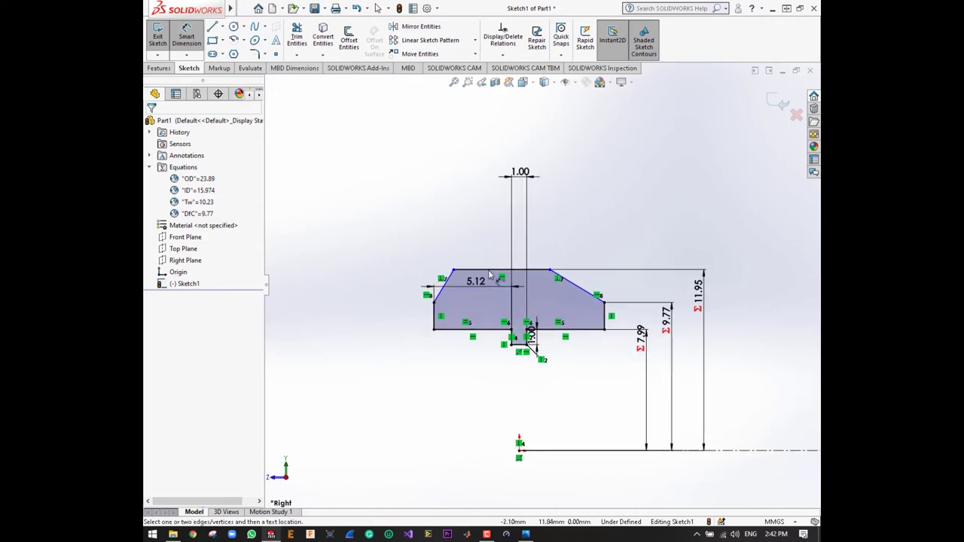
scroll(503, 274, down, 2)
click(507, 271)
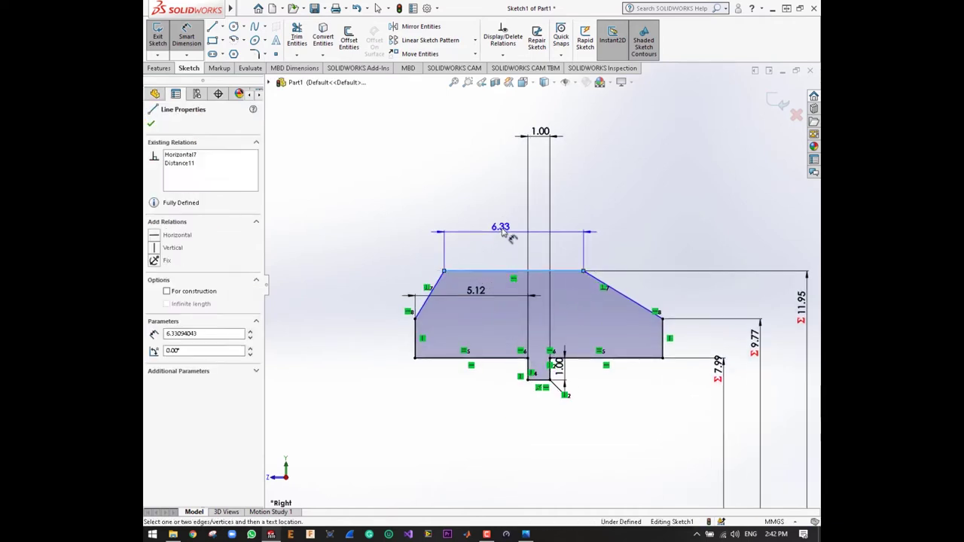
click(503, 228)
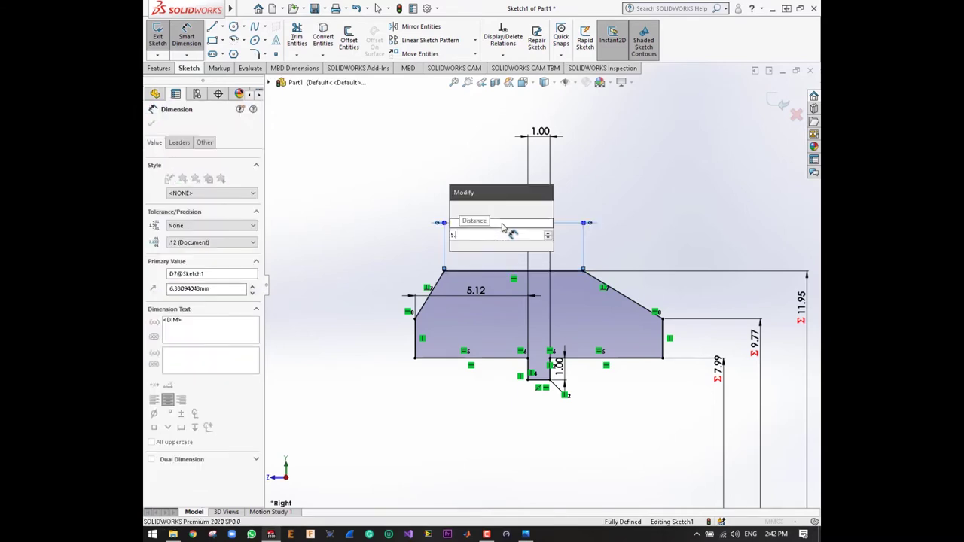
text(5.89)
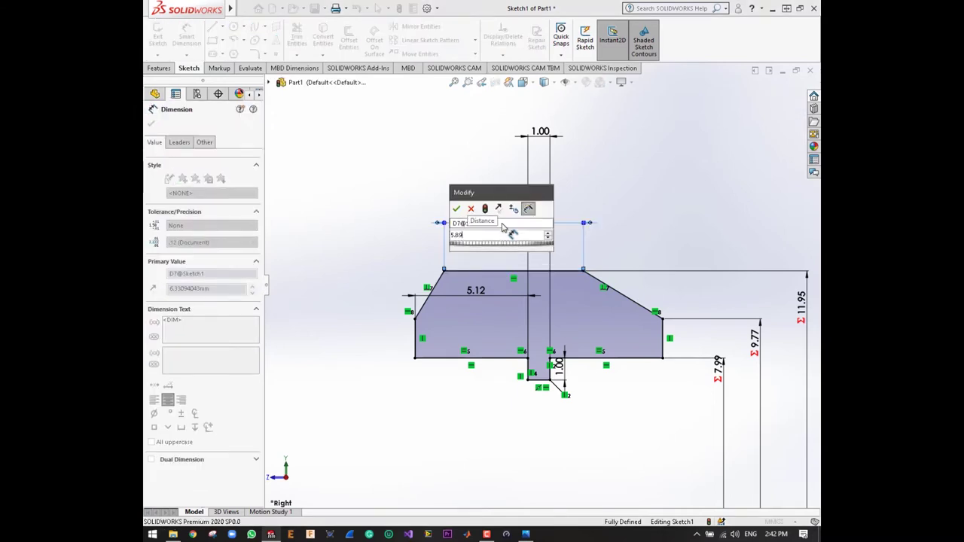
key(Return)
click(473, 200)
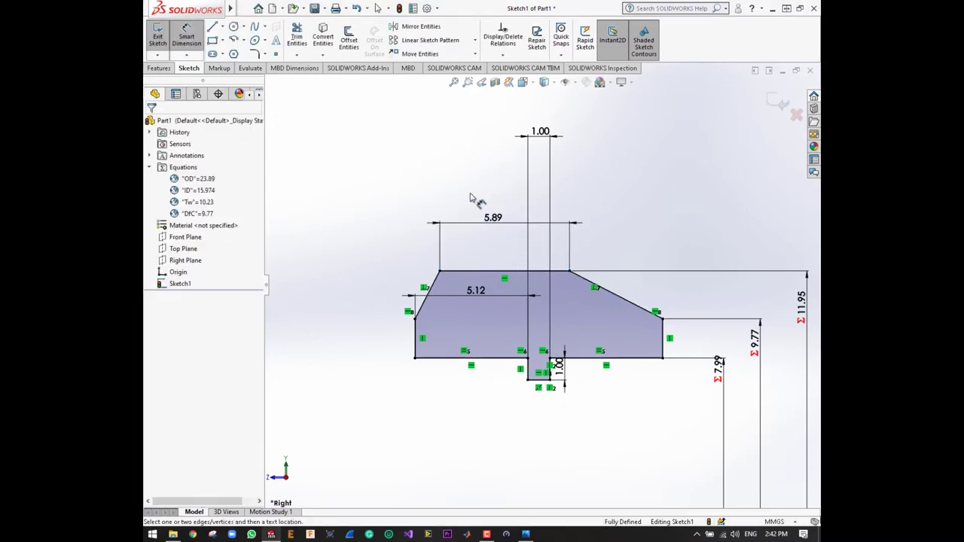
key(Escape)
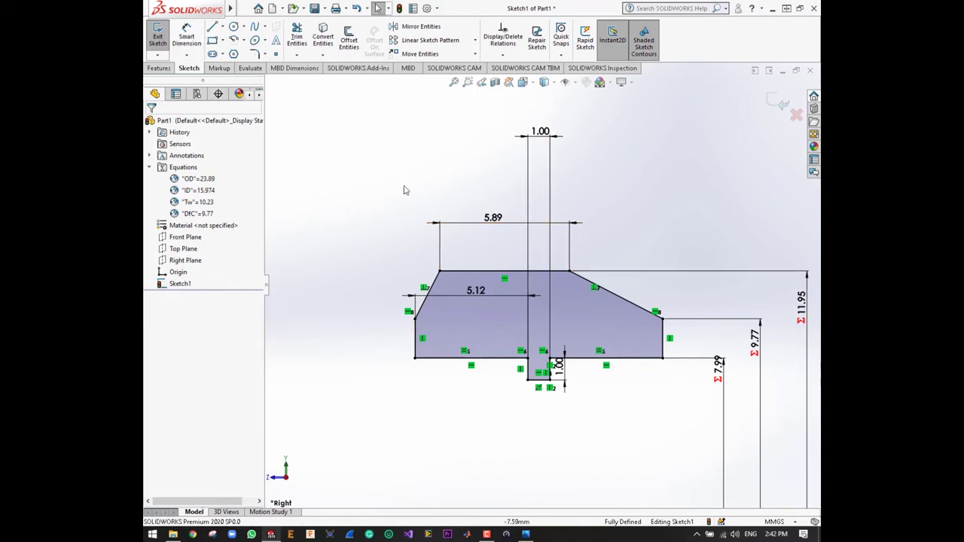
Step: Try a Vertical relation between the top edge midpoint and notch point, then undo the conflict
click(494, 272)
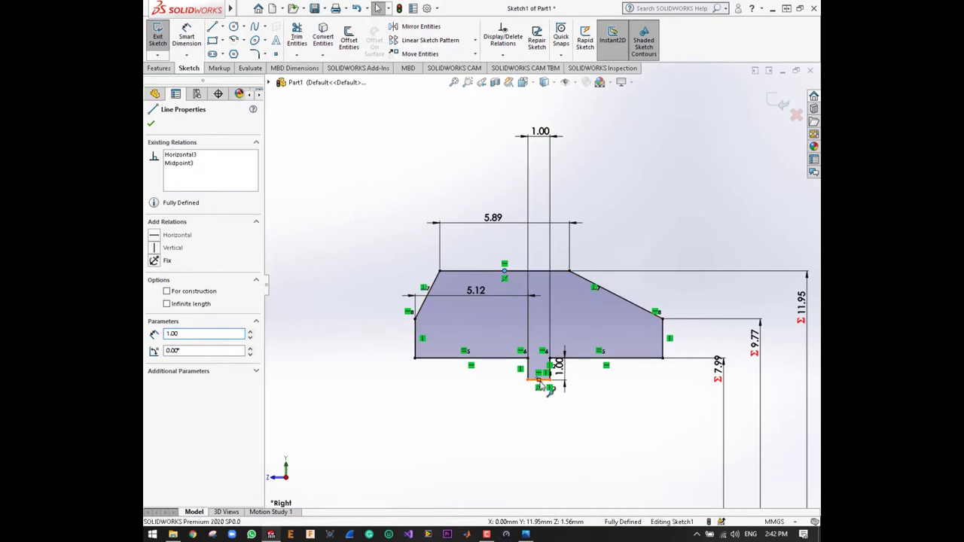
click(539, 381)
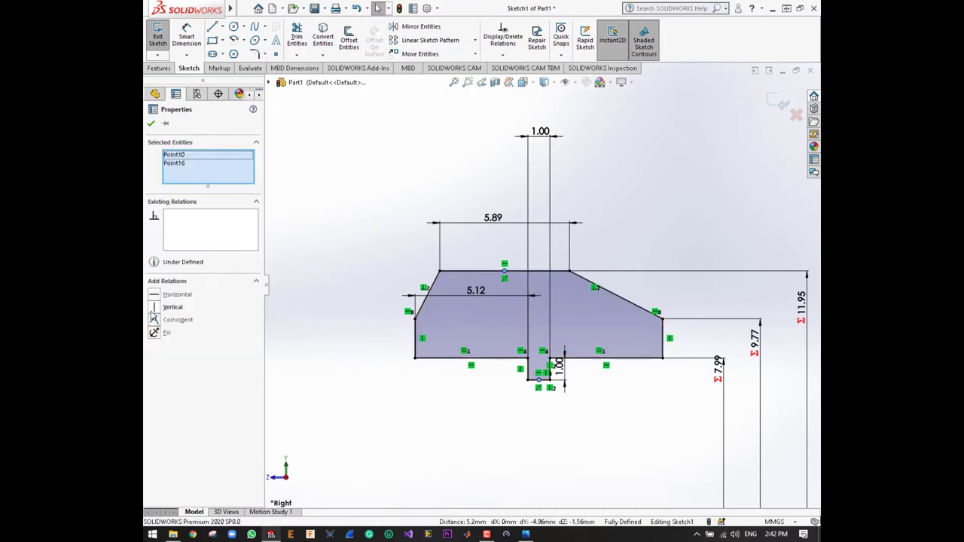
click(178, 306)
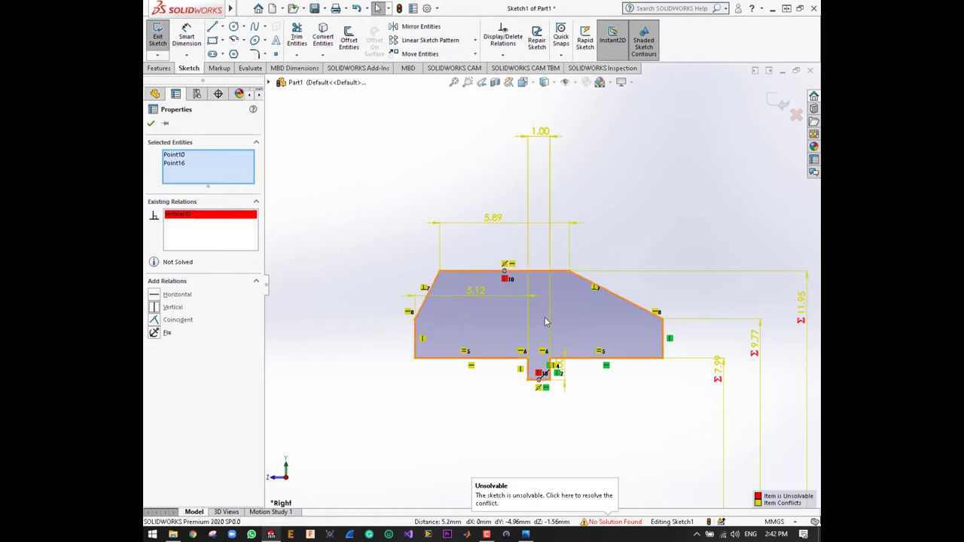
click(397, 243)
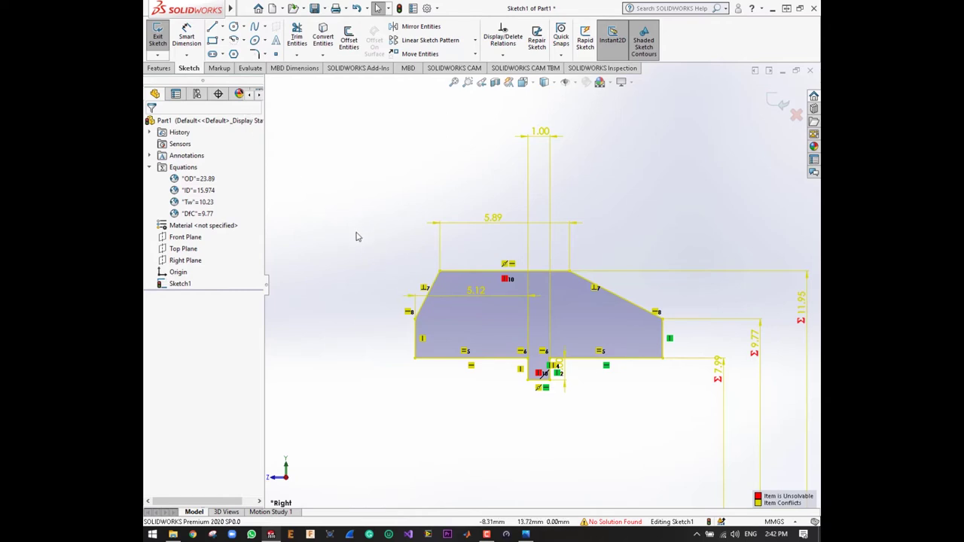
key(ctrl+z)
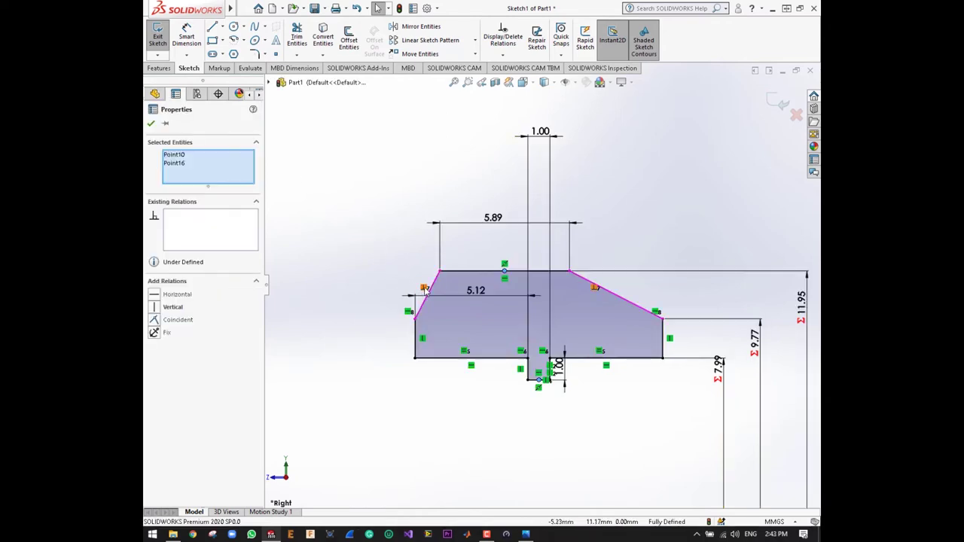
Step: Delete the perpendicular relation on the left slanted chamfer edge
click(426, 294)
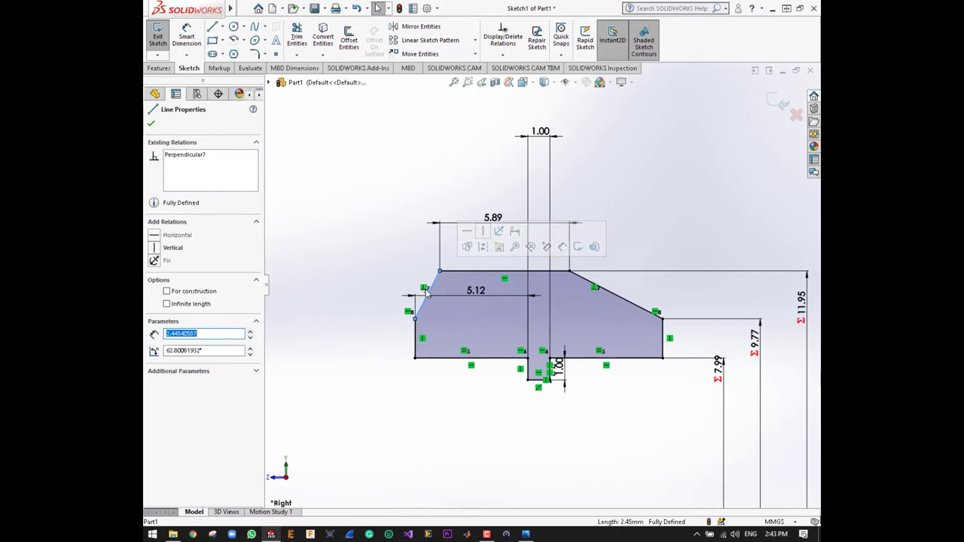
right_click(424, 294)
click(461, 412)
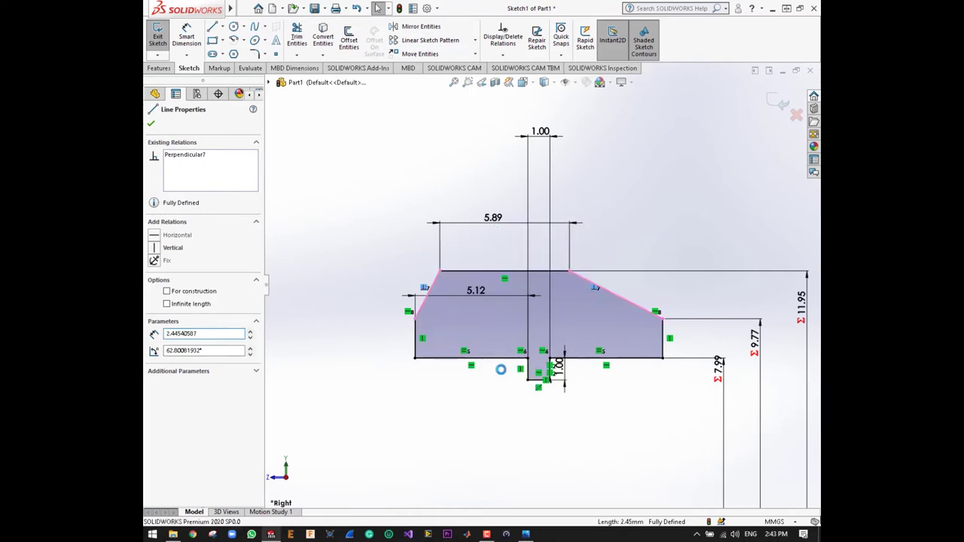
click(626, 297)
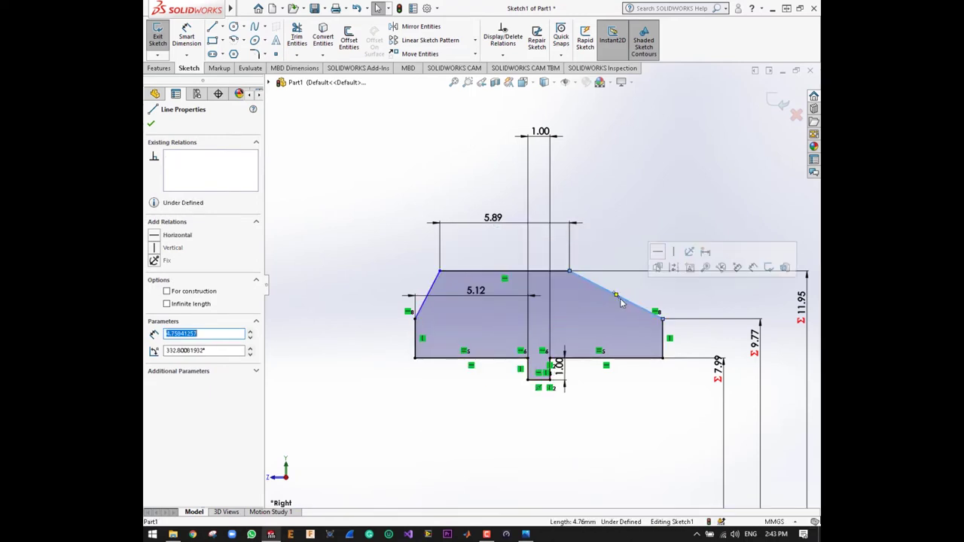
click(619, 220)
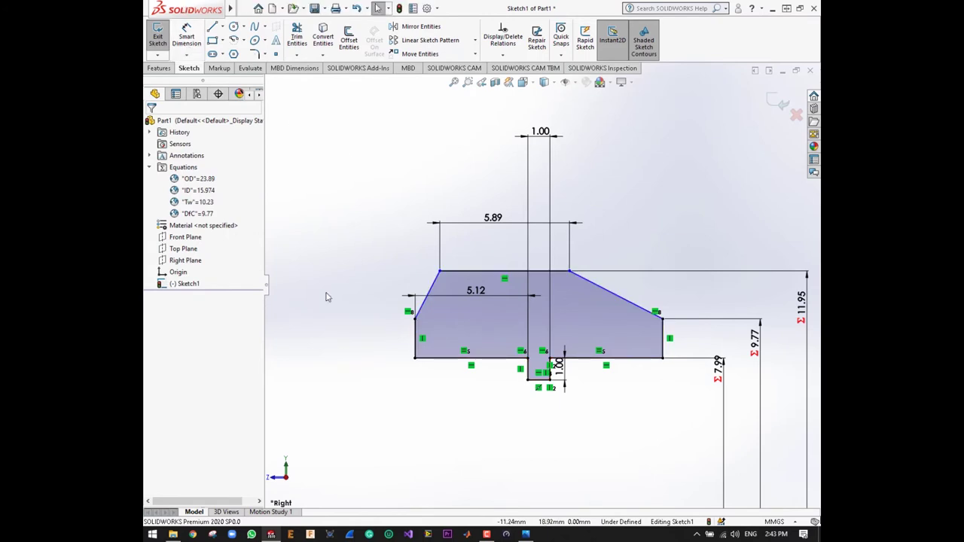
Step: Add a Vertical relation aligning the top edge midpoint with the notch point
click(506, 272)
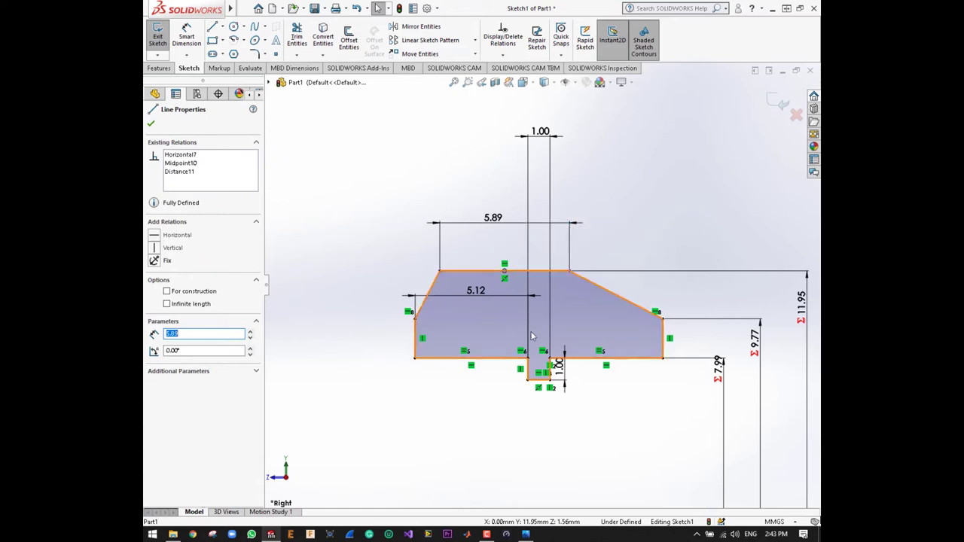
click(538, 380)
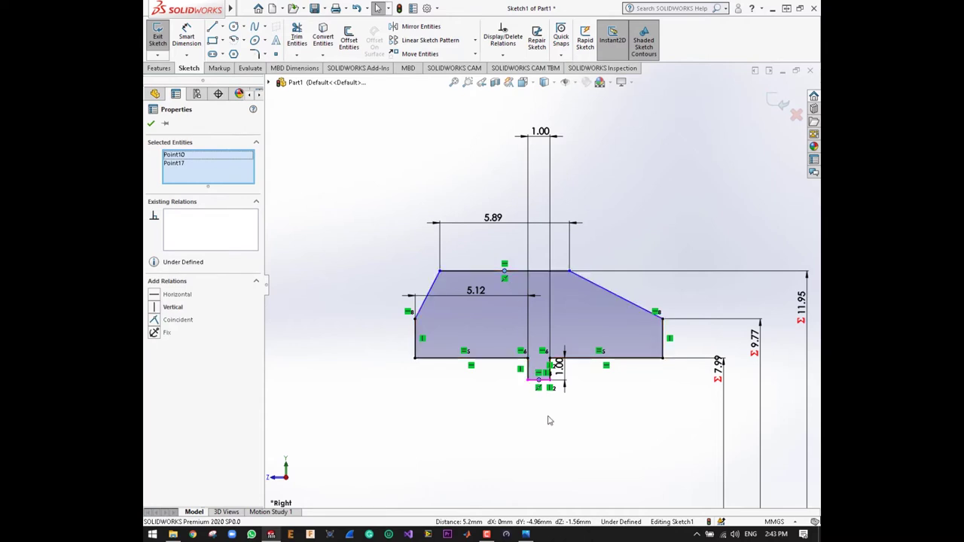
click(155, 308)
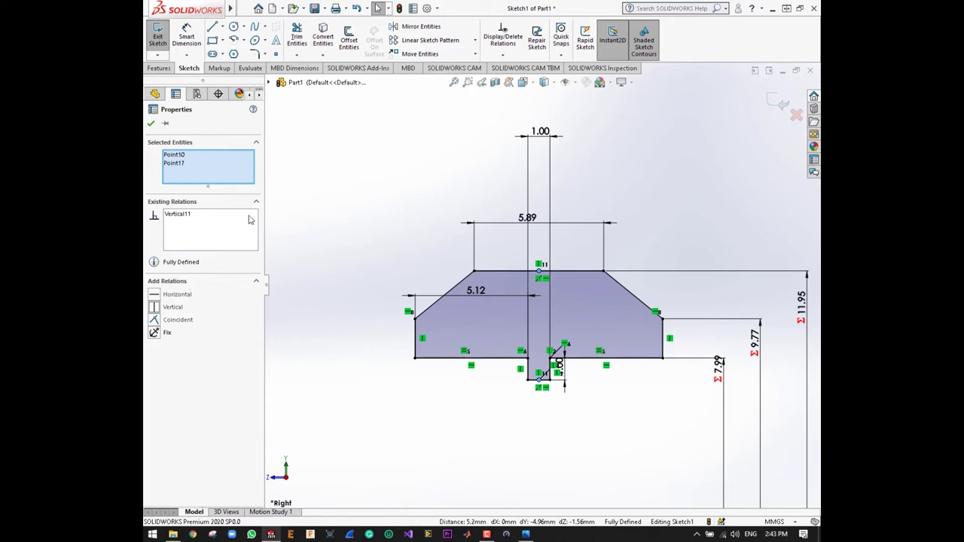
click(153, 119)
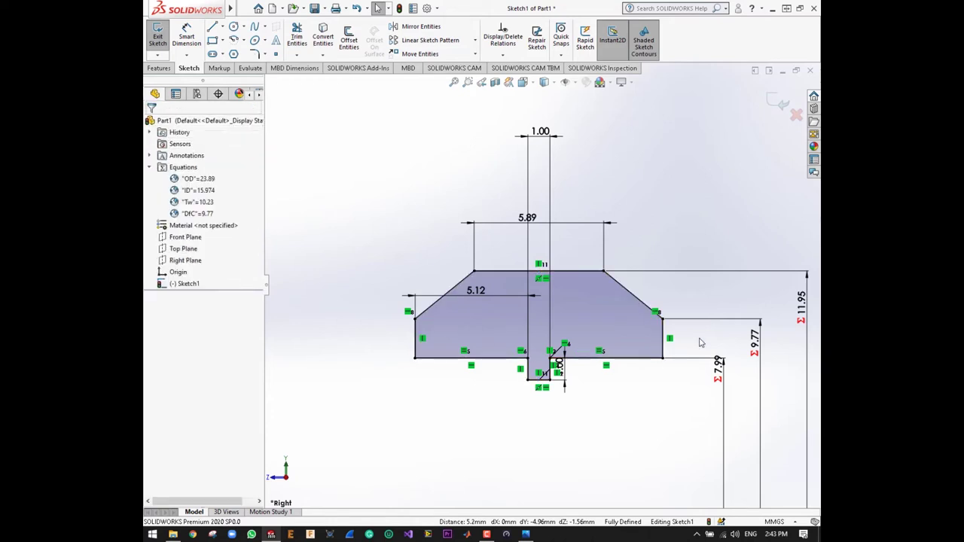
Step: Delete the existing 5.12 dimension
scroll(709, 301, down, 2)
scroll(710, 301, down, 1)
scroll(678, 305, up, 2)
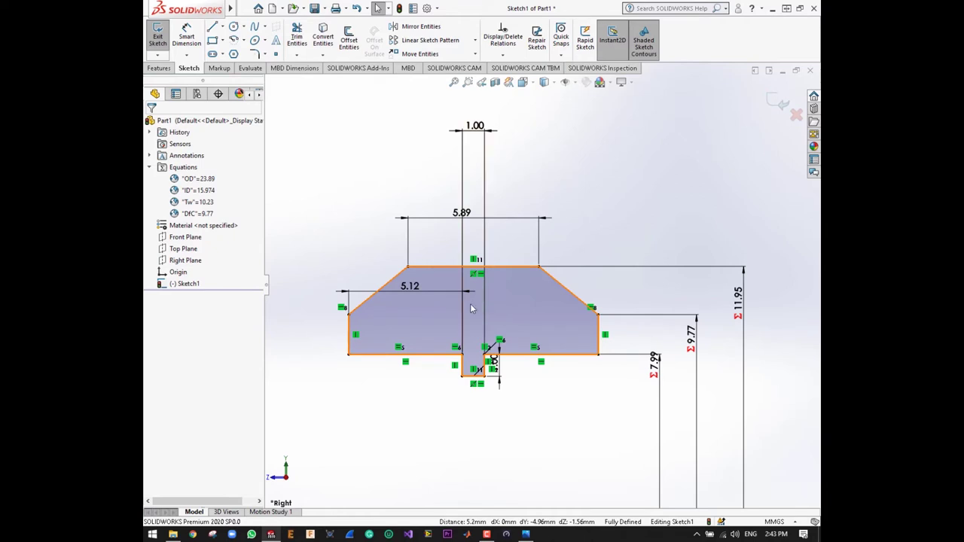
scroll(467, 313, down, 1)
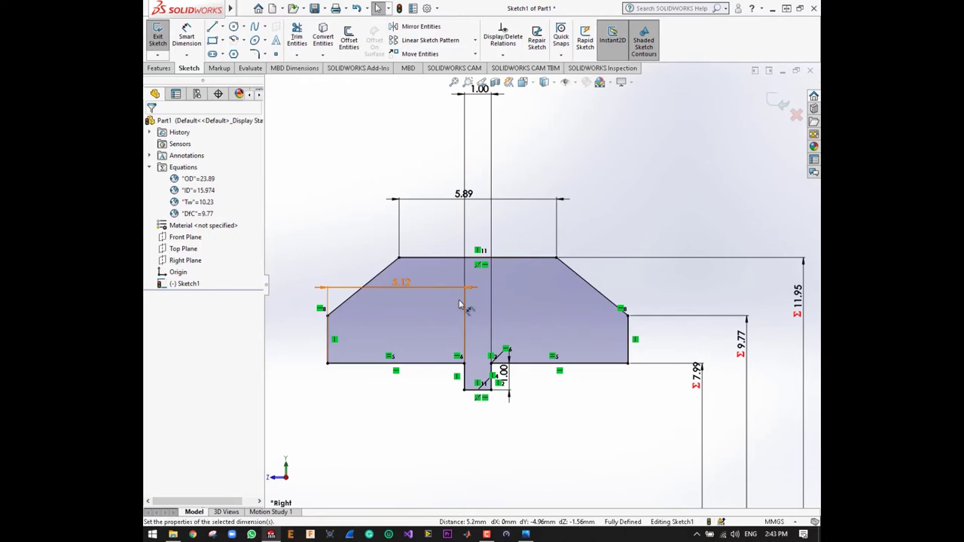
right_click(431, 289)
click(458, 378)
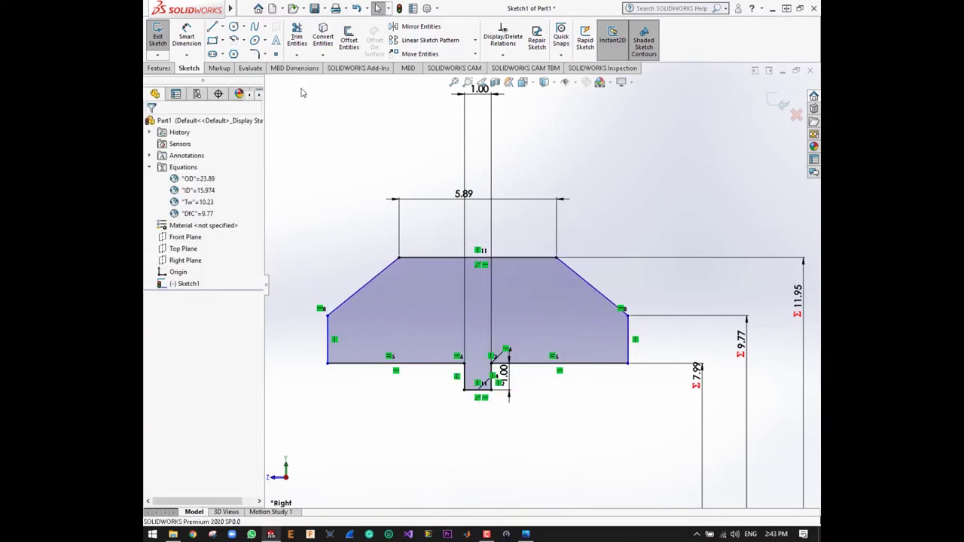
Step: Dimension from the notch's bottom edge to the profile's left edge, set to 5.12
click(186, 37)
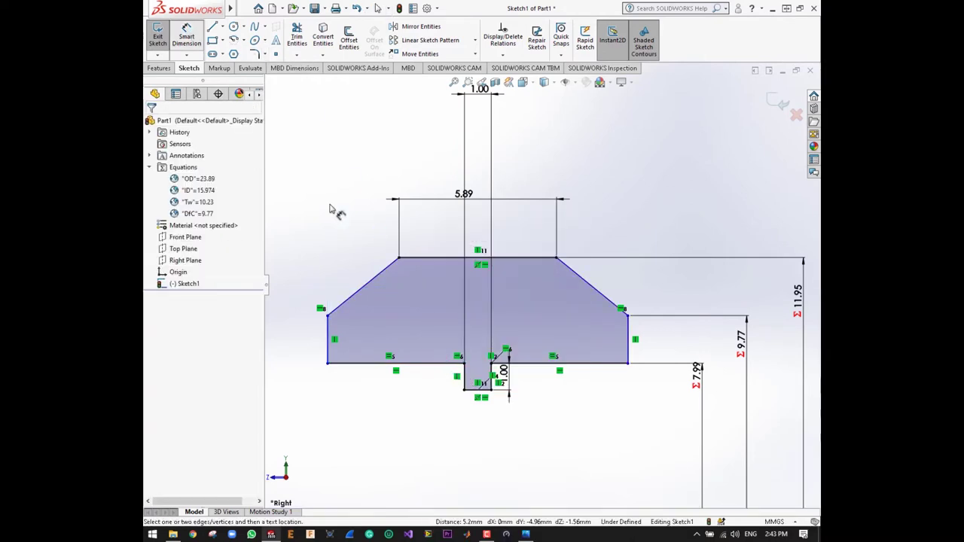
click(485, 395)
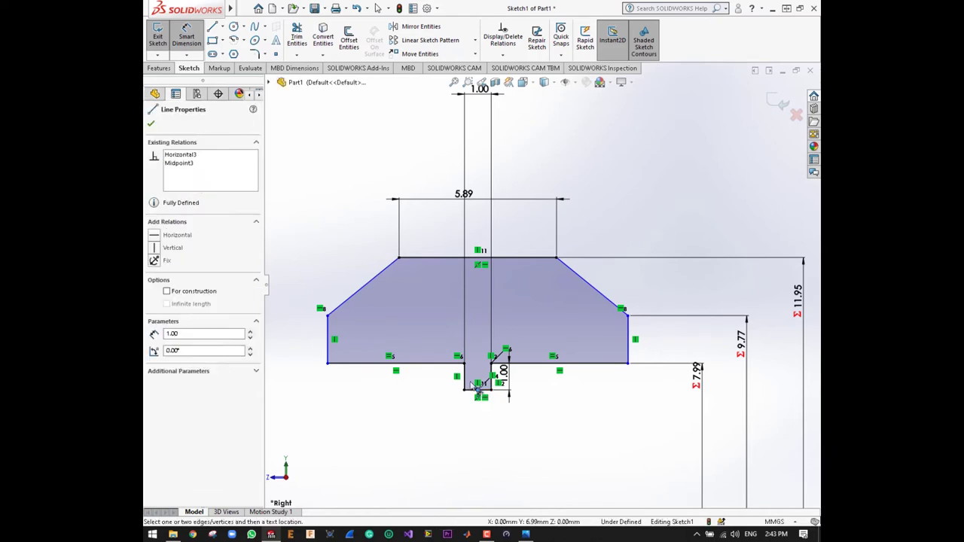
click(330, 357)
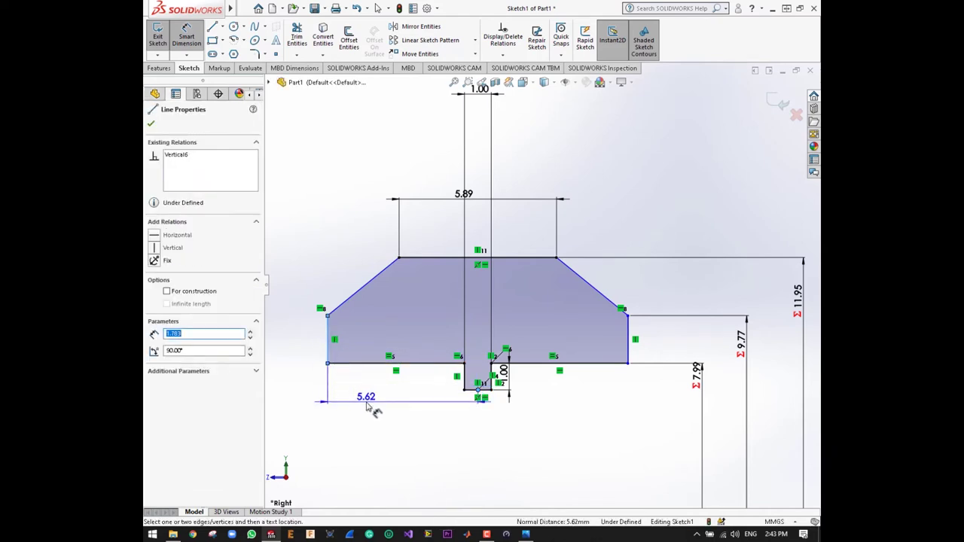
click(381, 419)
click(380, 420)
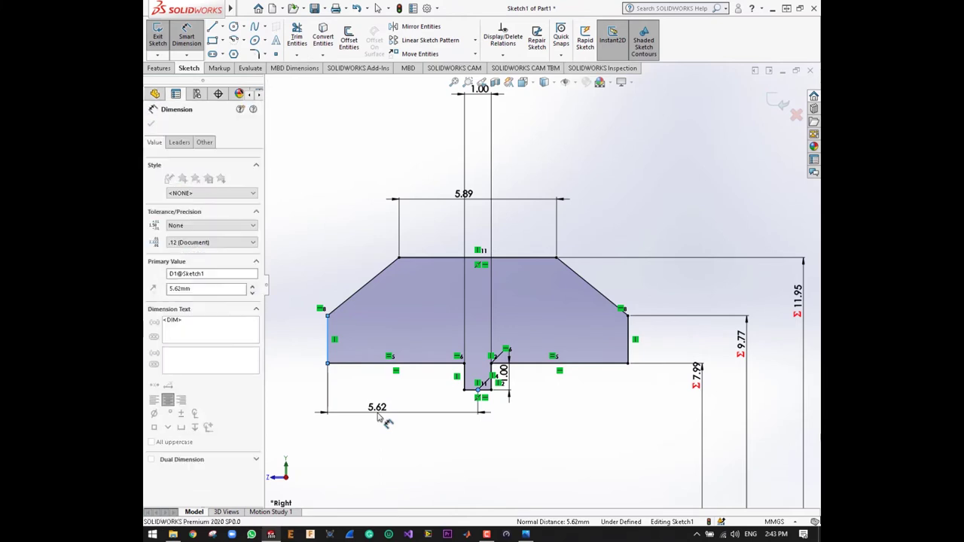
text(5.1)
key(Return)
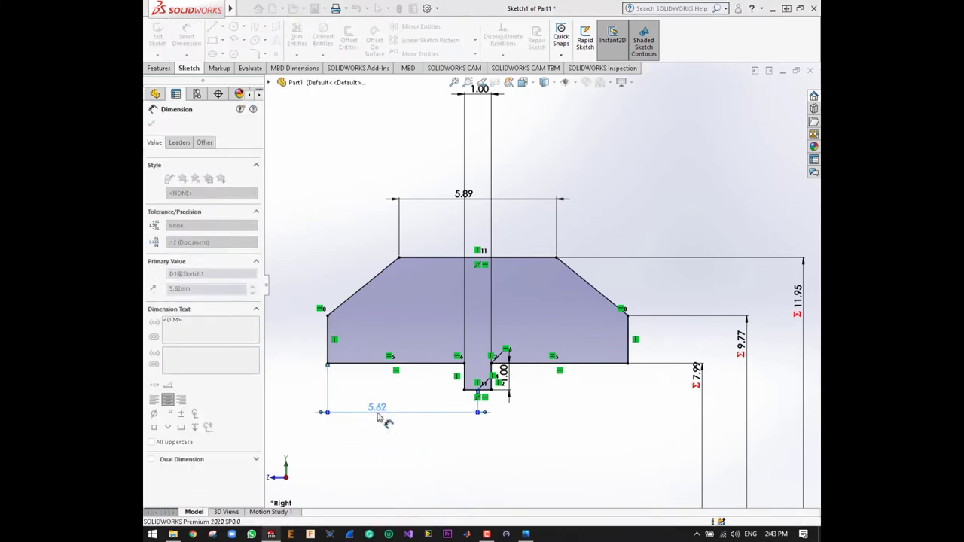
key(Escape)
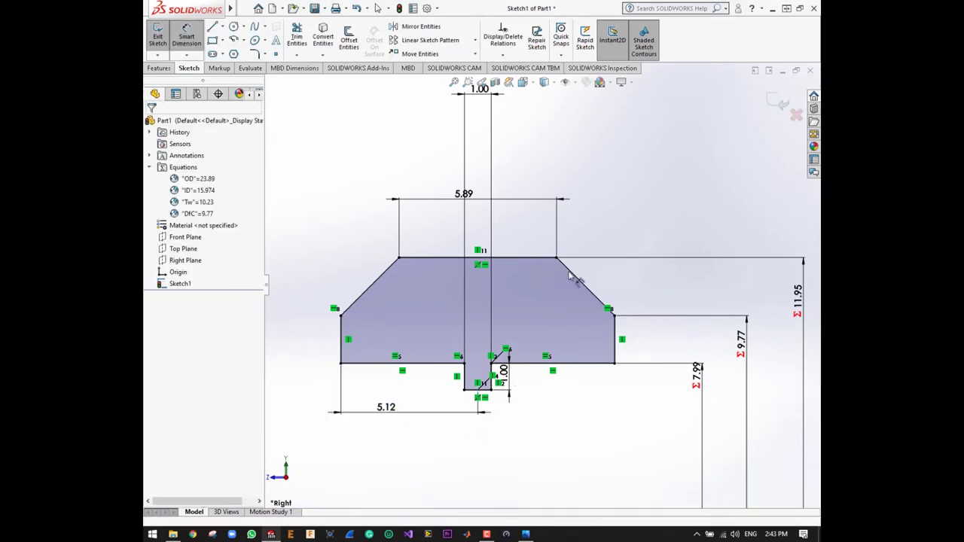
Step: Check the right and left slanted chamfer edge lengths, cancelling both dimensions
scroll(576, 274, down, 2)
scroll(580, 279, up, 1)
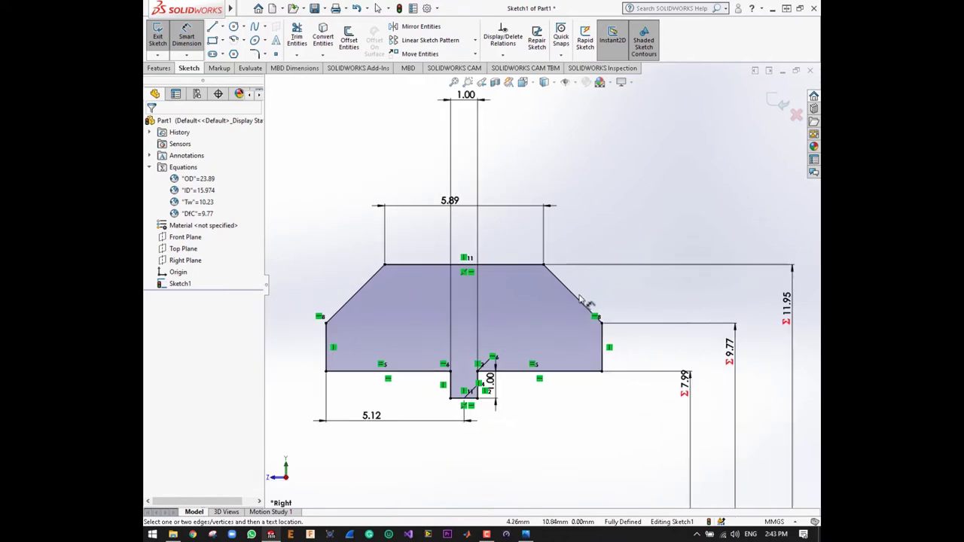
click(585, 305)
click(600, 293)
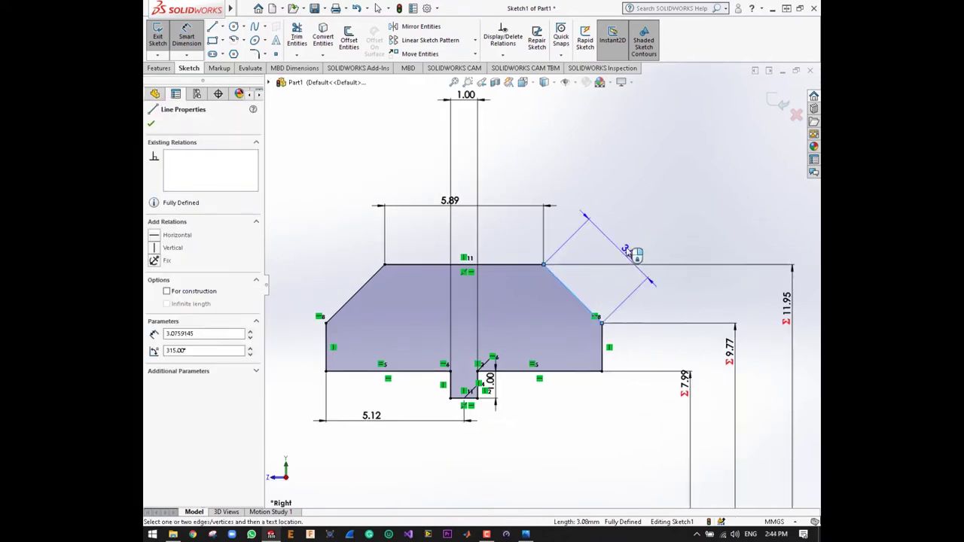
key(Escape)
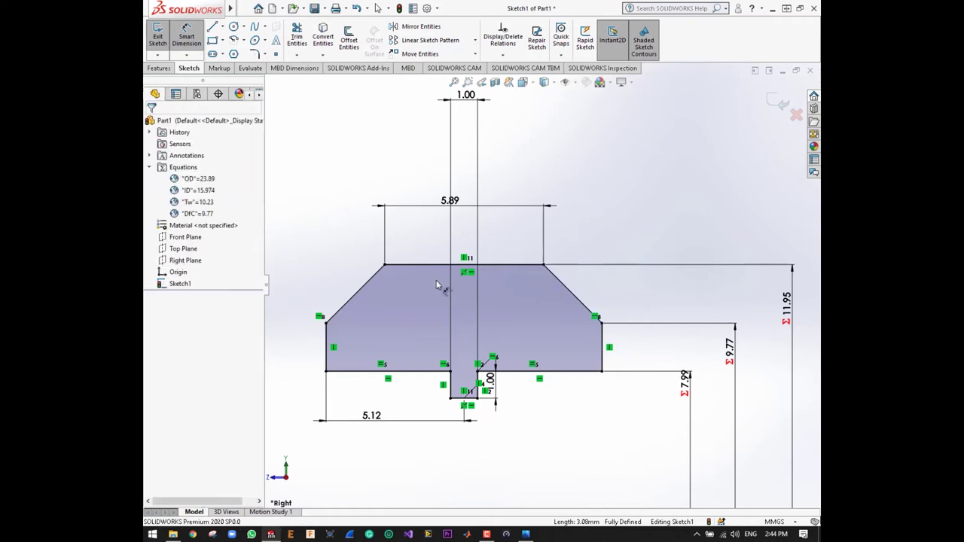
click(365, 283)
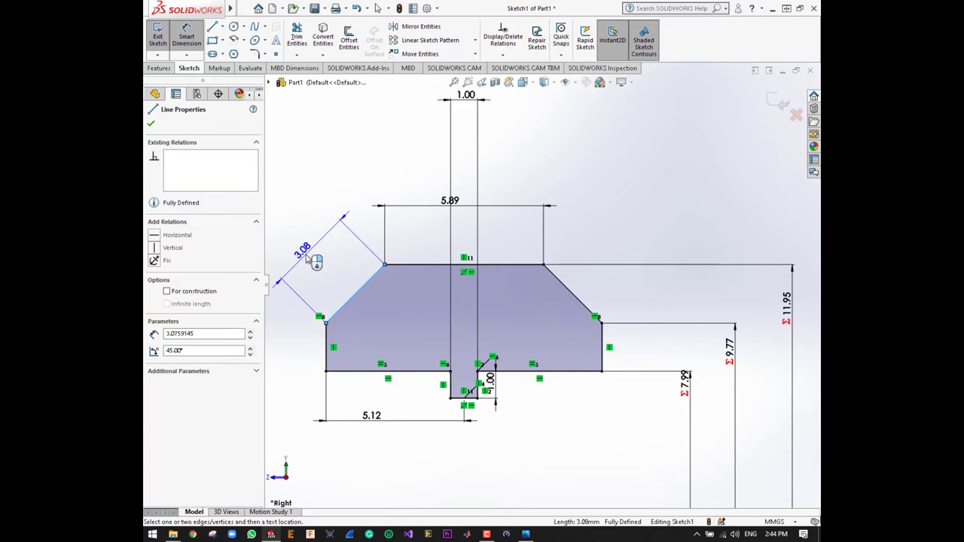
key(Escape)
key(Escape)
key(f)
scroll(580, 392, up, 2)
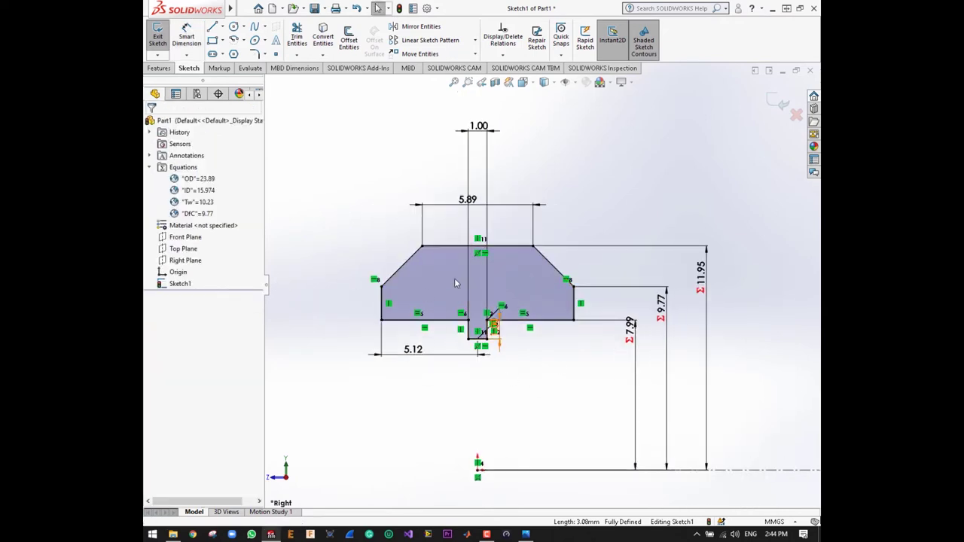
scroll(471, 329, down, 1)
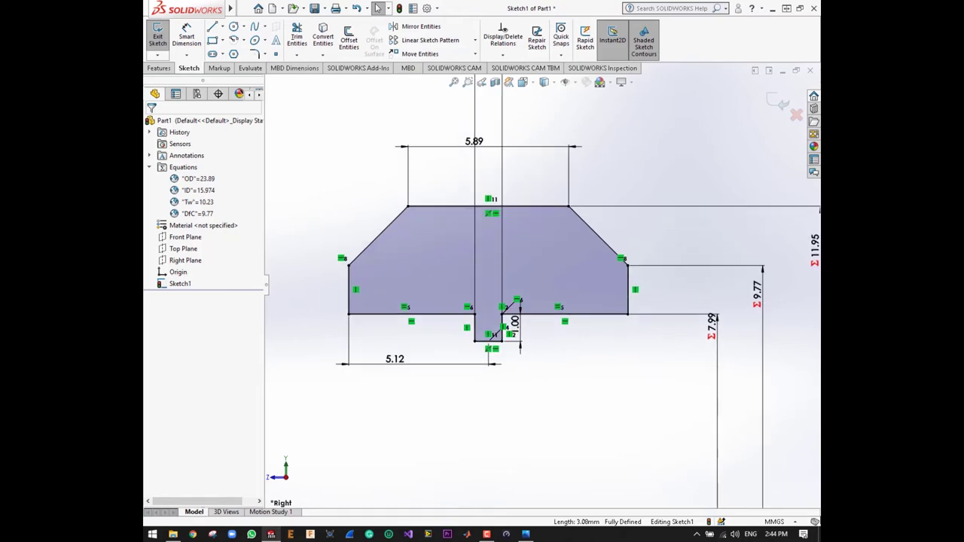
Step: Show Solid-V-Wheel-5.jpg in Photos, zoomed on the 0.3 x 45° chamfer note
click(526, 534)
key(Right)
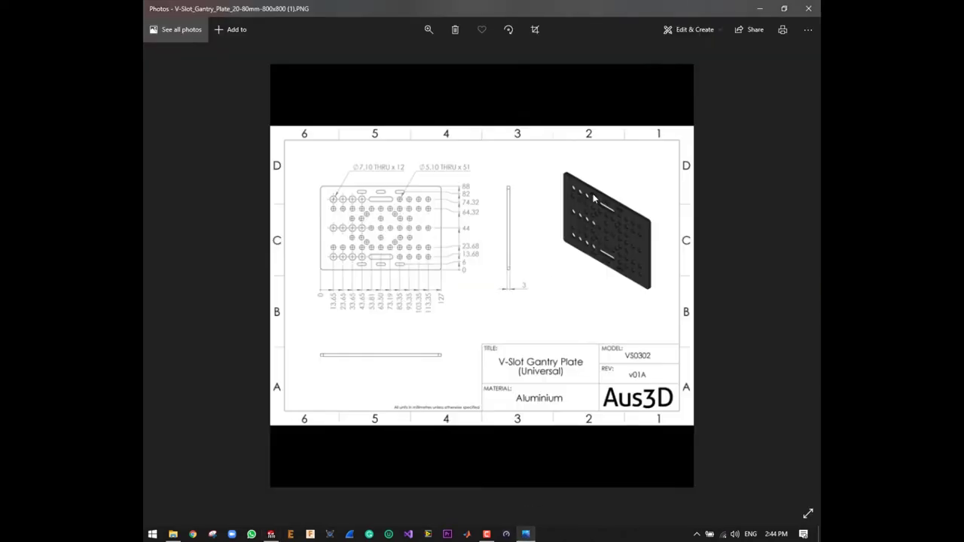
key(Left)
scroll(590, 198, up, 2)
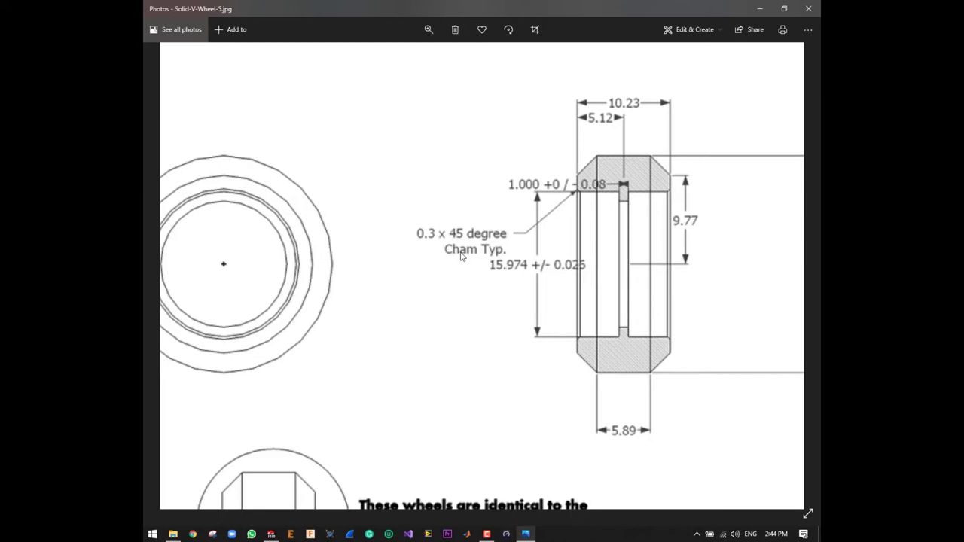
Step: Start a Sketch Chamfer from the Sketch Fillet flyout and begin entering the 0.3 equal distance
key(alt+Tab)
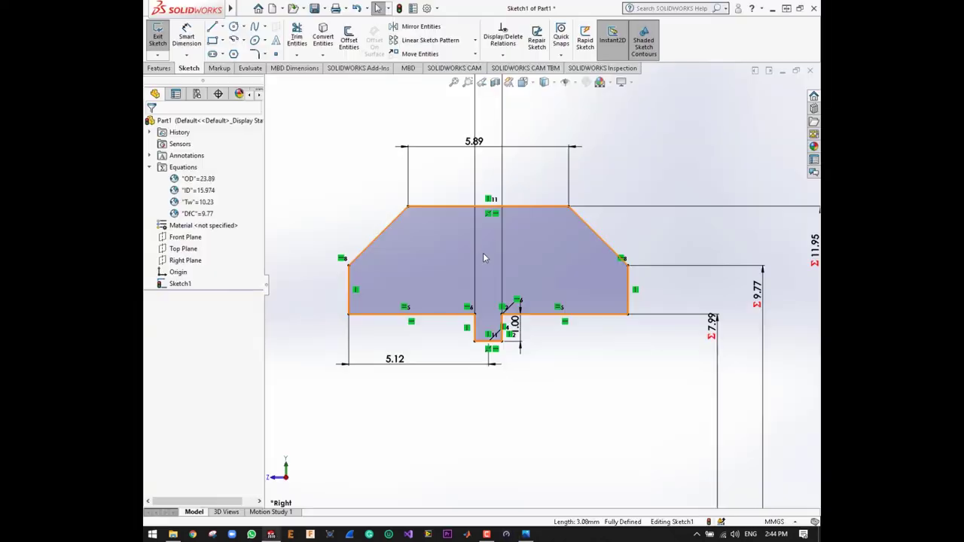
click(265, 56)
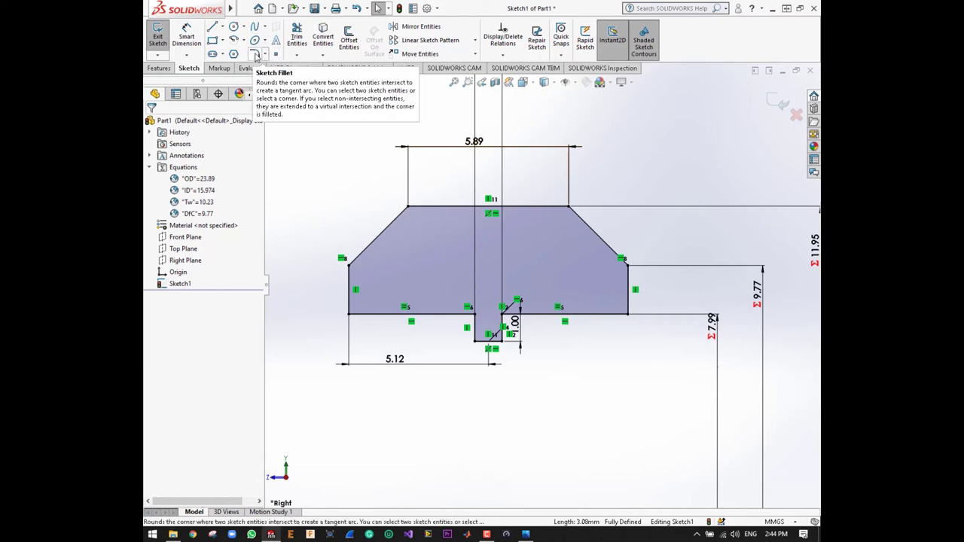
click(265, 56)
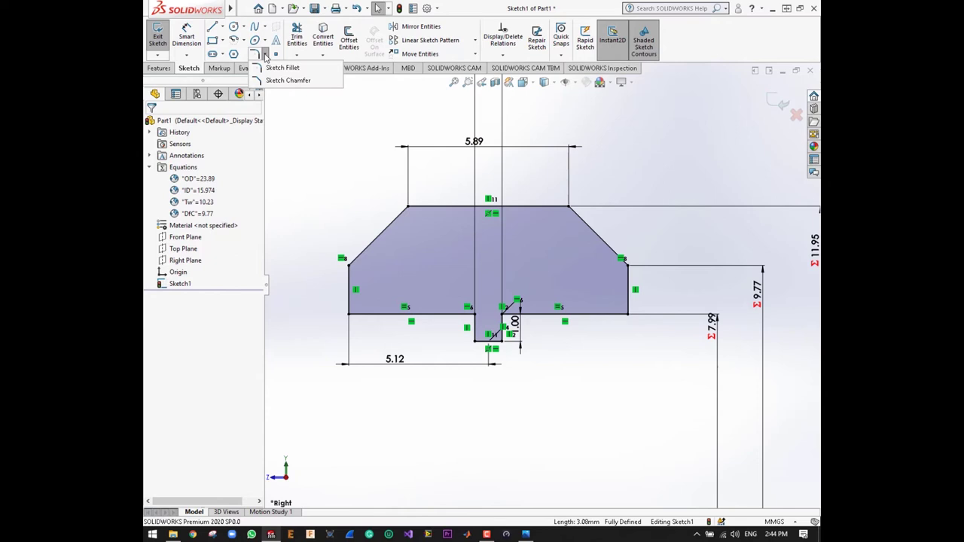
click(290, 83)
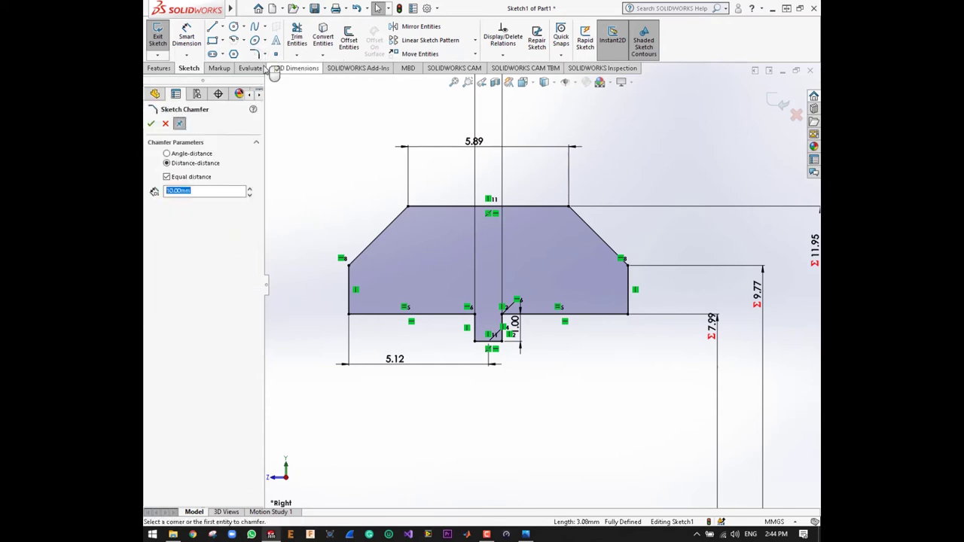
click(265, 55)
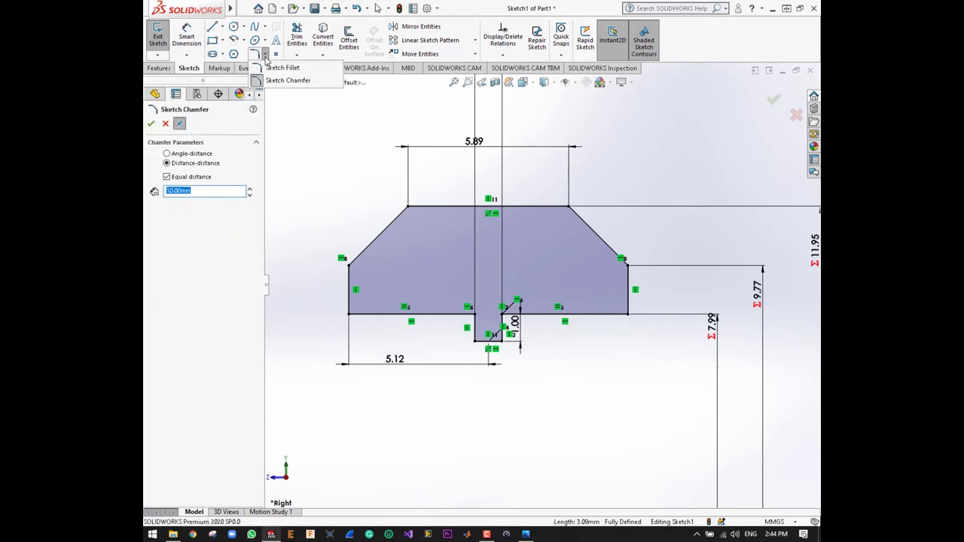
click(276, 83)
click(265, 55)
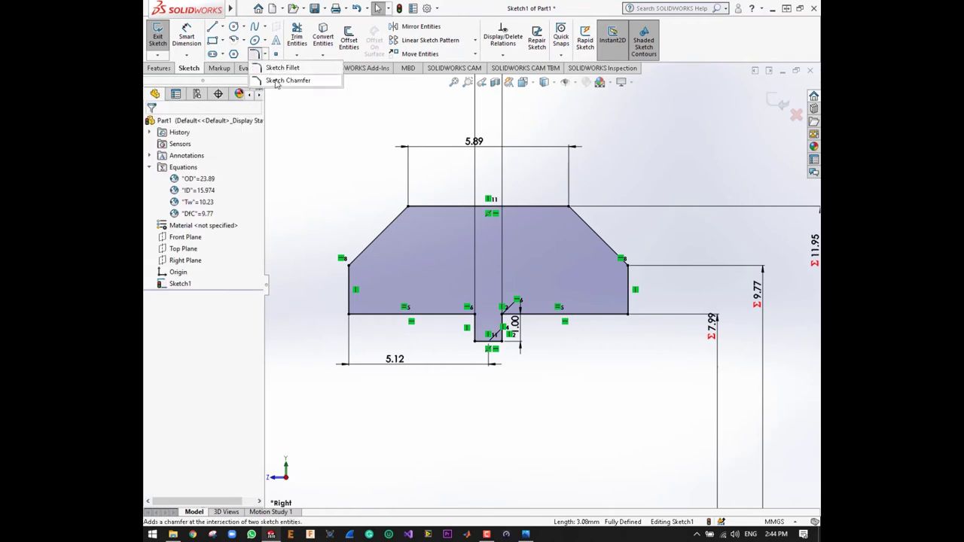
click(279, 83)
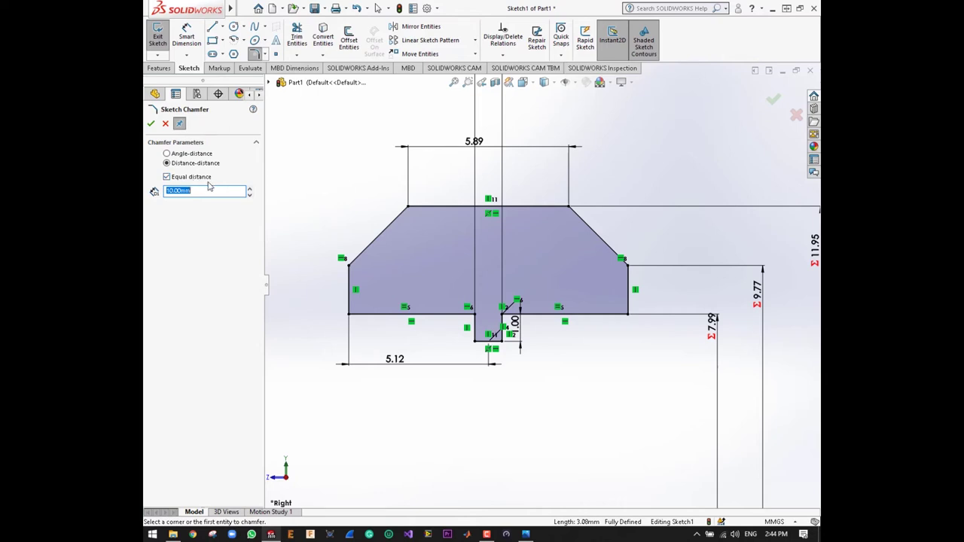
text(0)
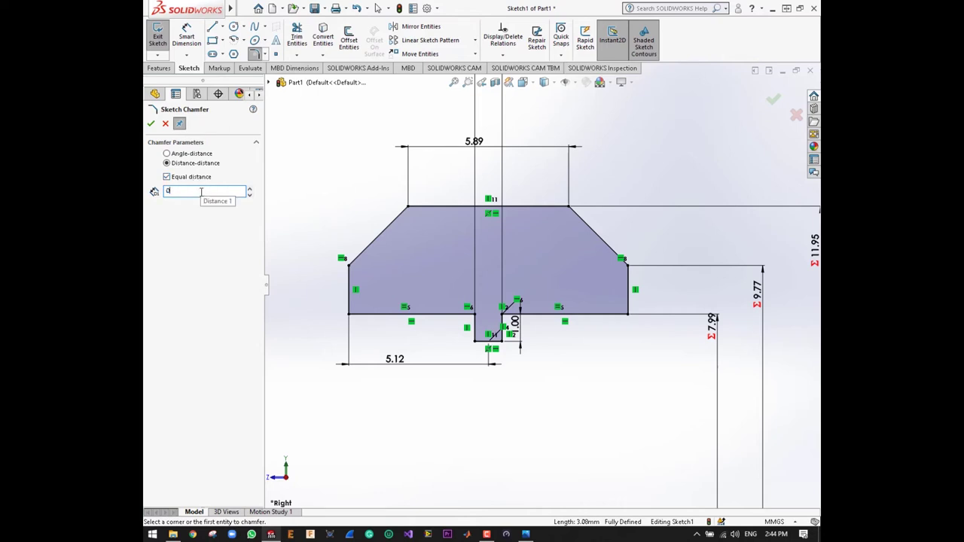
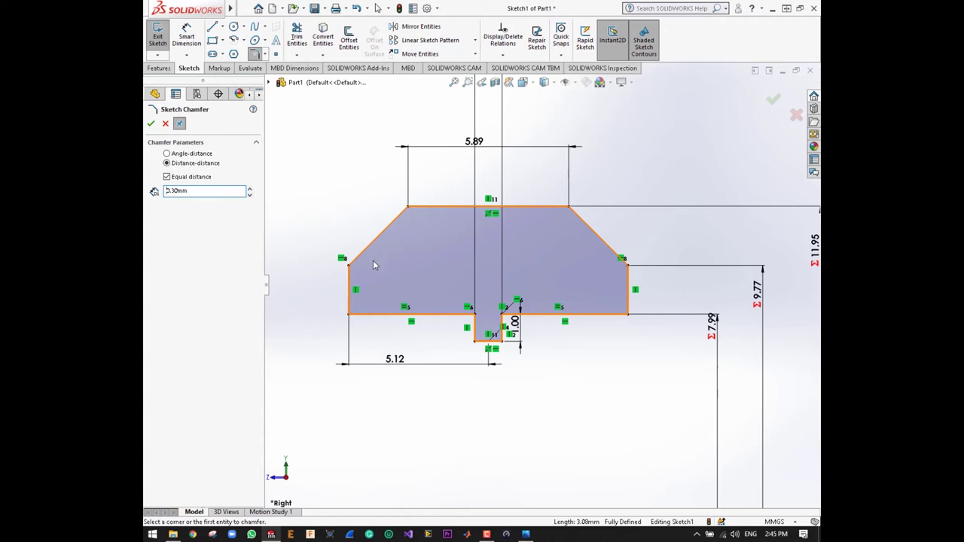
Step: Chamfer the profile's bottom-left outer corner at 0.30 mm, accepting the lost-constraint warning
click(349, 298)
click(359, 315)
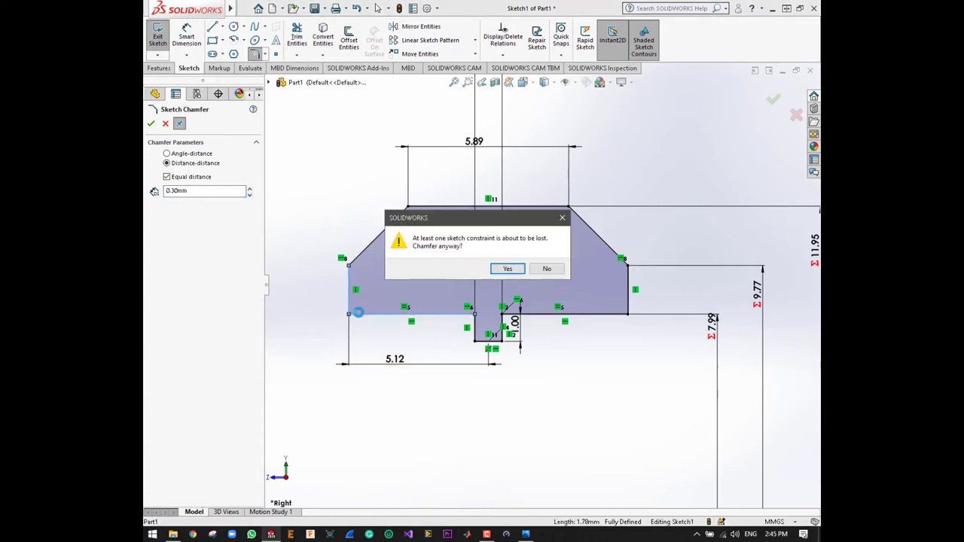
click(502, 268)
scroll(410, 305, down, 3)
scroll(388, 308, down, 2)
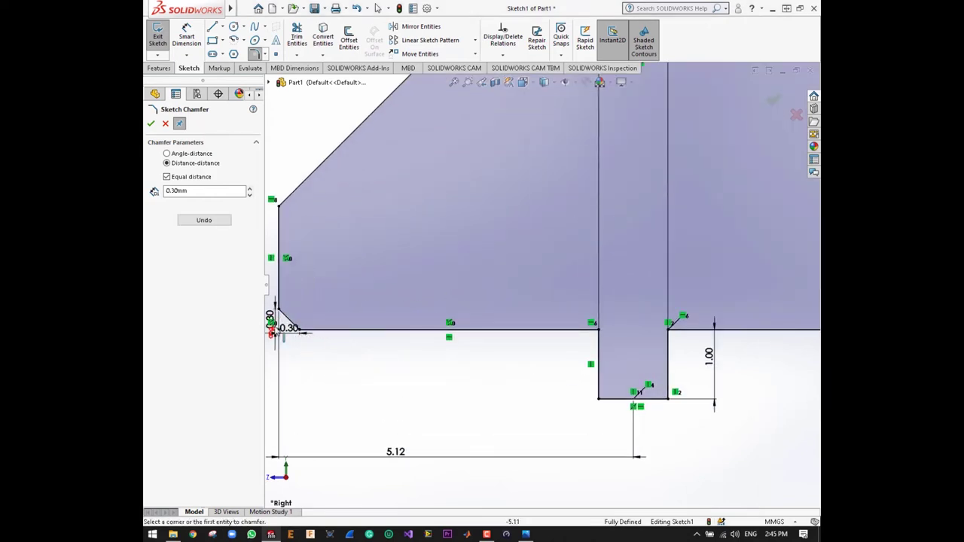
scroll(379, 366, up, 1)
scroll(378, 366, up, 4)
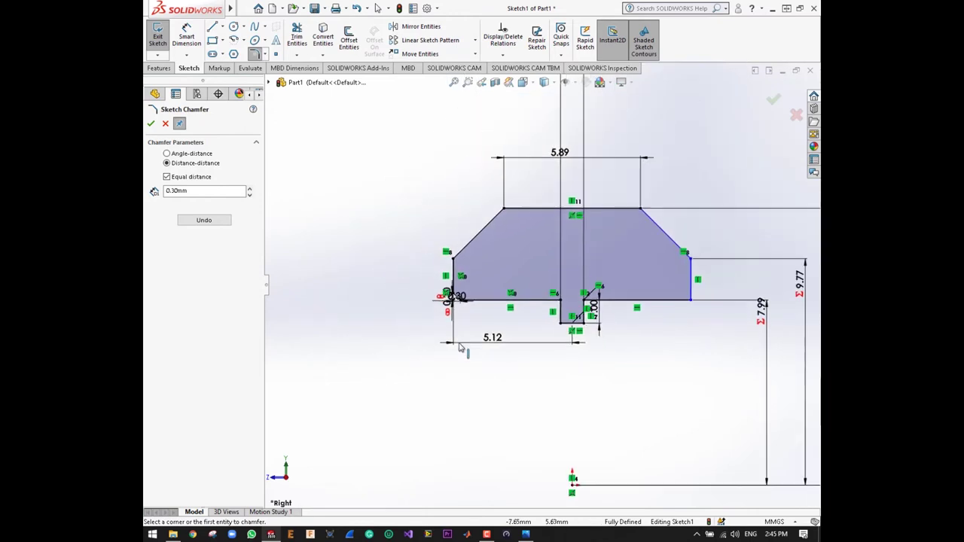
scroll(700, 292, down, 1)
scroll(697, 291, down, 2)
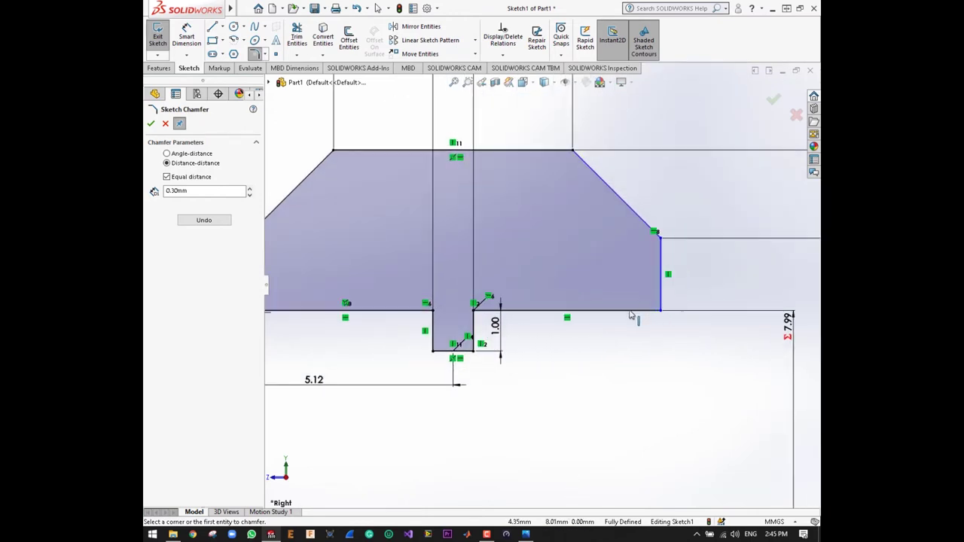
scroll(633, 303, up, 2)
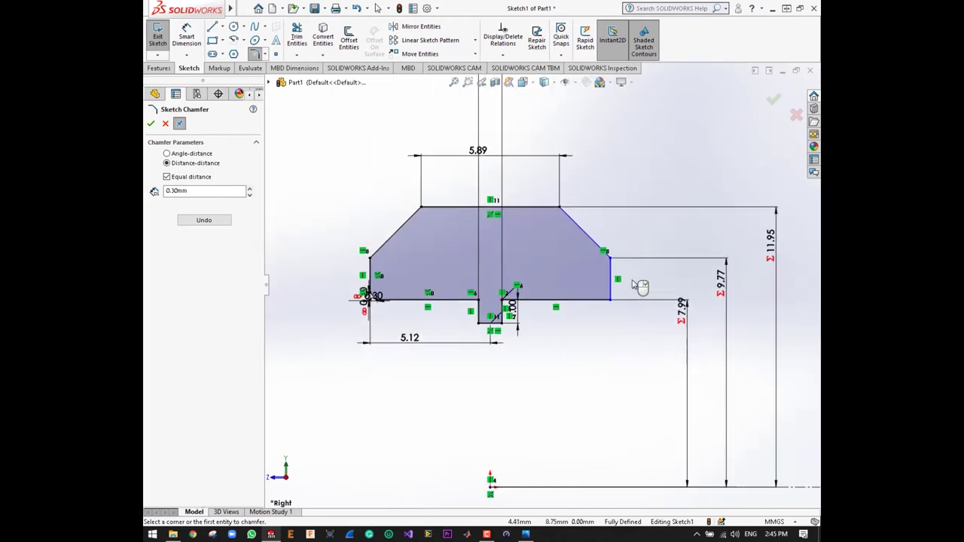
scroll(637, 286, up, 1)
scroll(610, 290, down, 1)
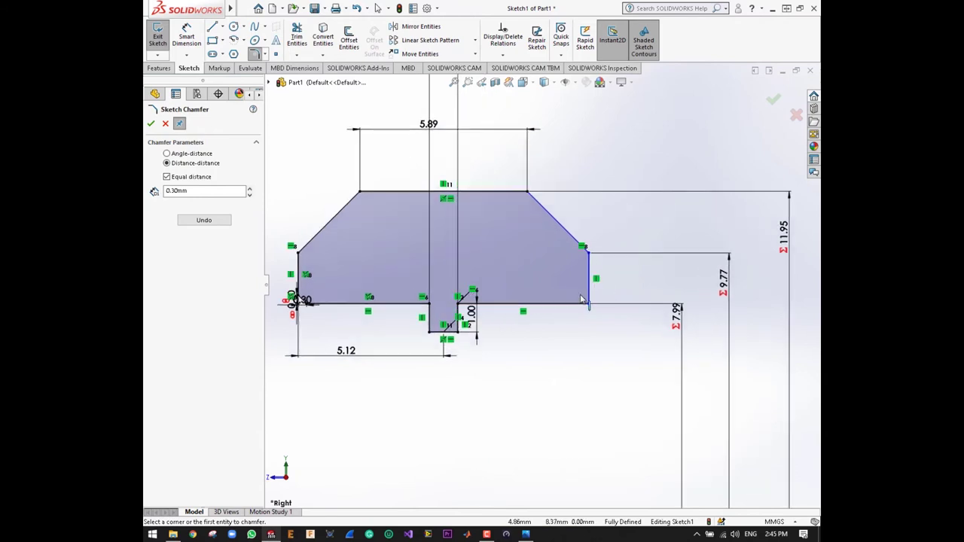
Step: Chamfer the bottom-right outer corner with the same 0.30 mm distance
click(588, 293)
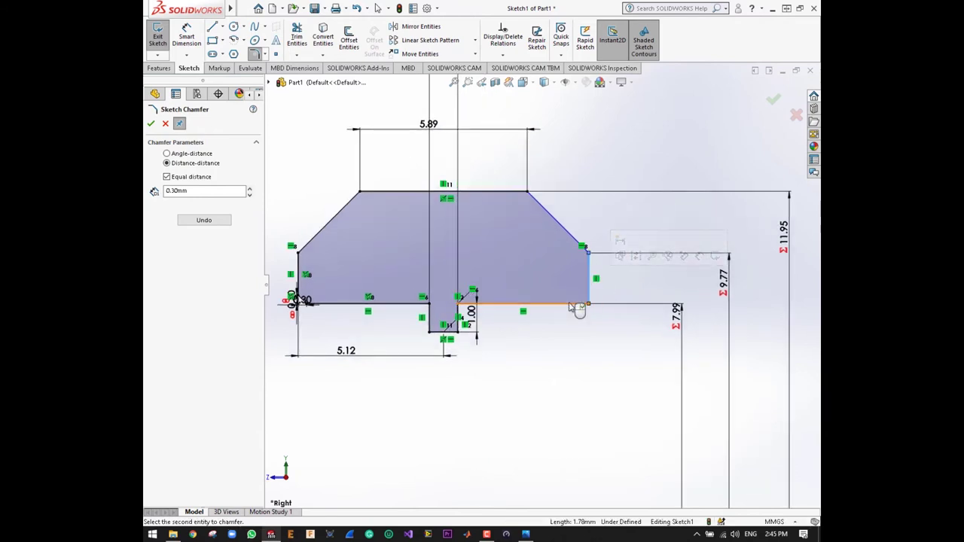
click(570, 306)
scroll(606, 290, down, 1)
scroll(567, 318, down, 2)
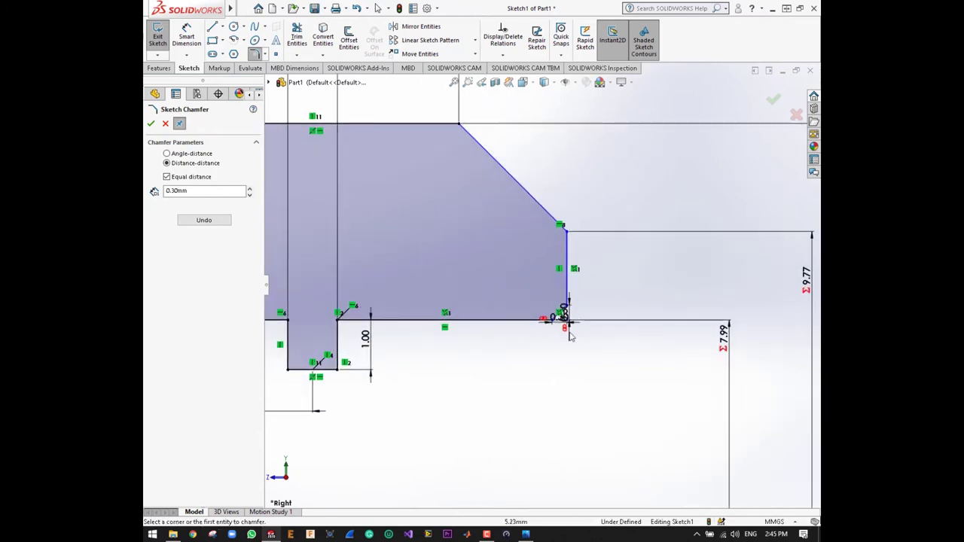
scroll(569, 327, down, 2)
scroll(566, 317, up, 2)
scroll(566, 319, up, 3)
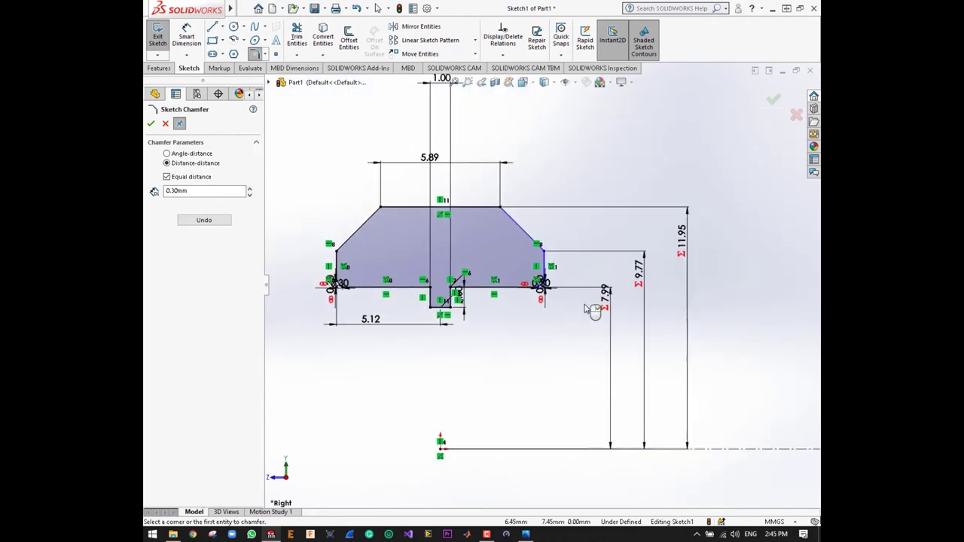
scroll(508, 307, down, 2)
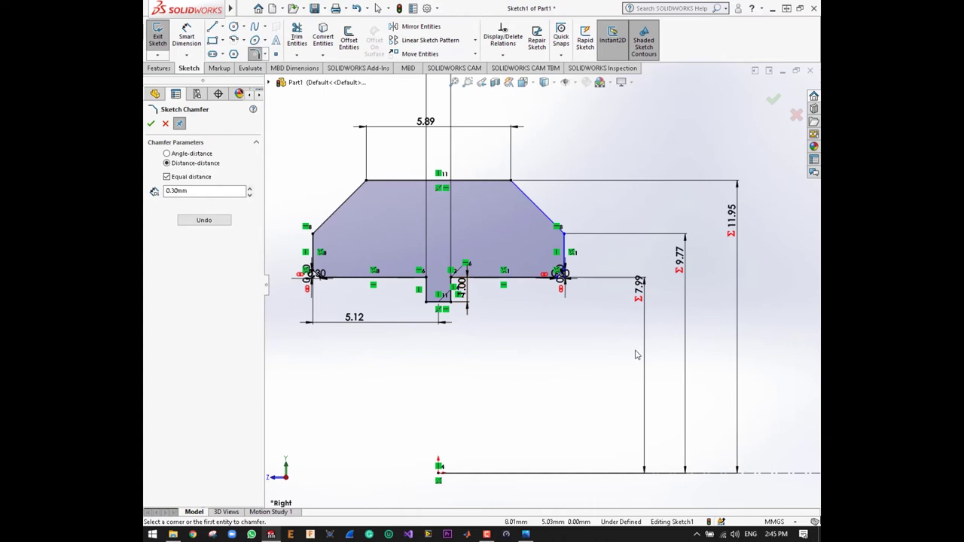
Step: Dimension the centre slot to the right outer corner at 5.12 mm, discarding a stray 4.62 dimension
click(151, 123)
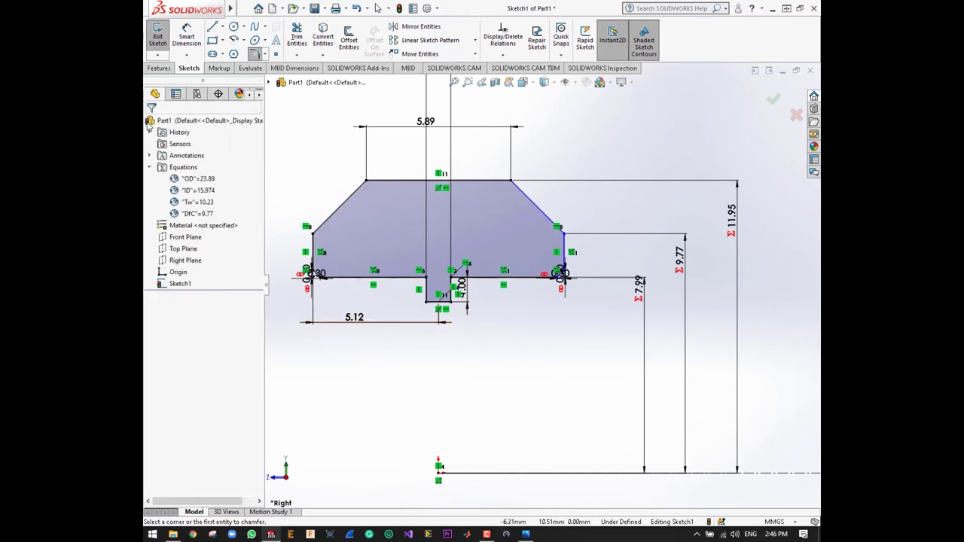
scroll(515, 315, down, 2)
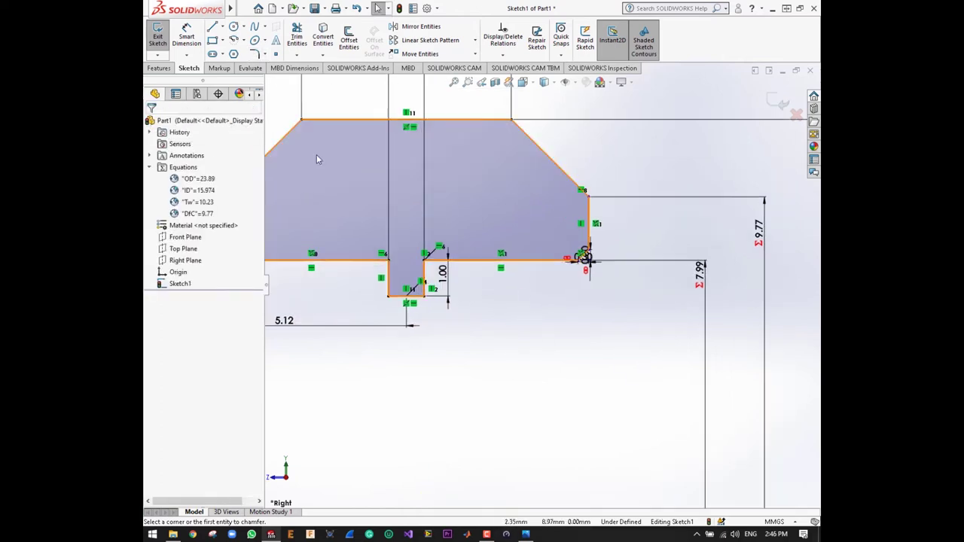
click(186, 34)
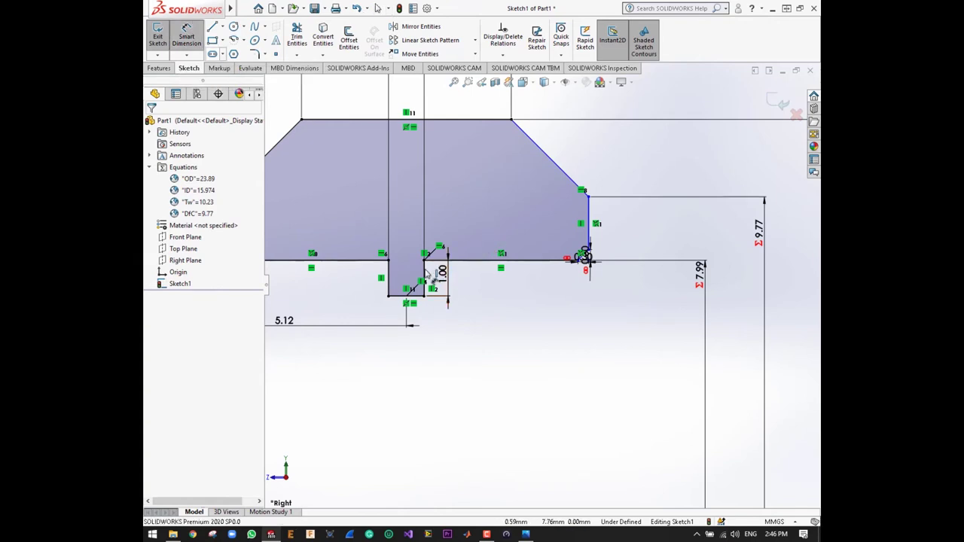
click(588, 229)
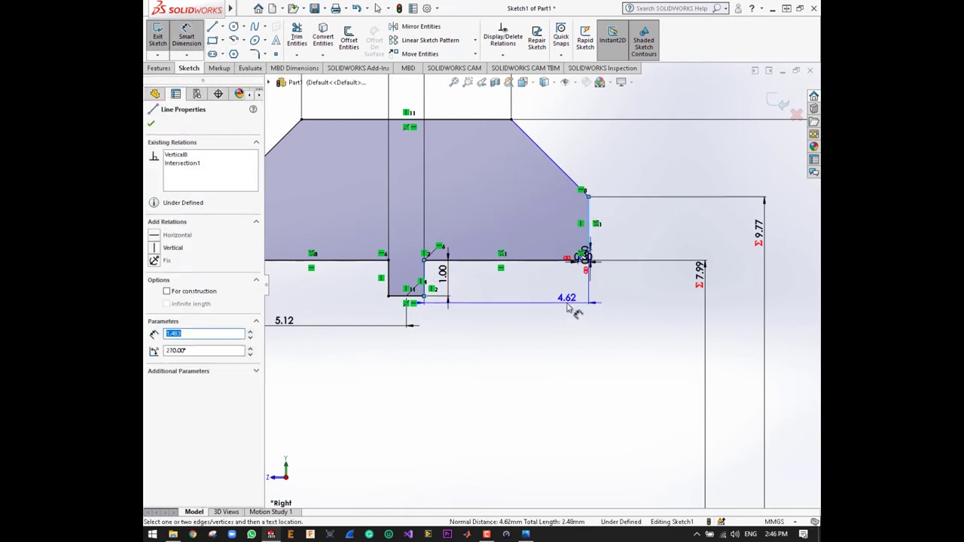
key(Escape)
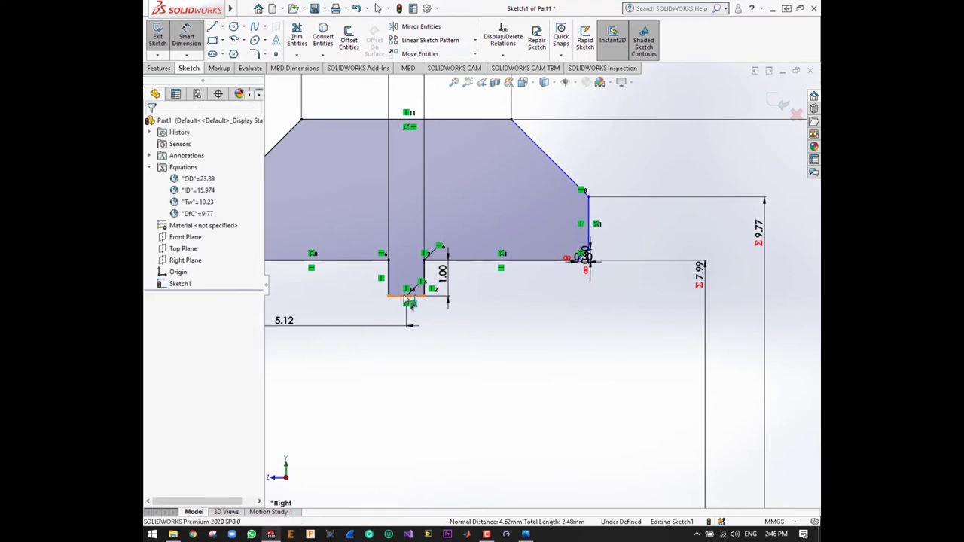
click(586, 259)
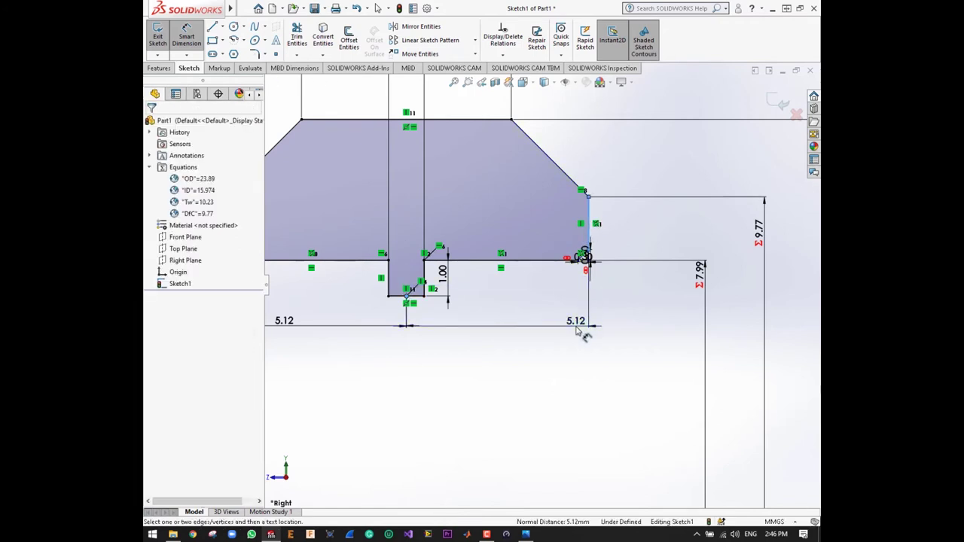
click(580, 332)
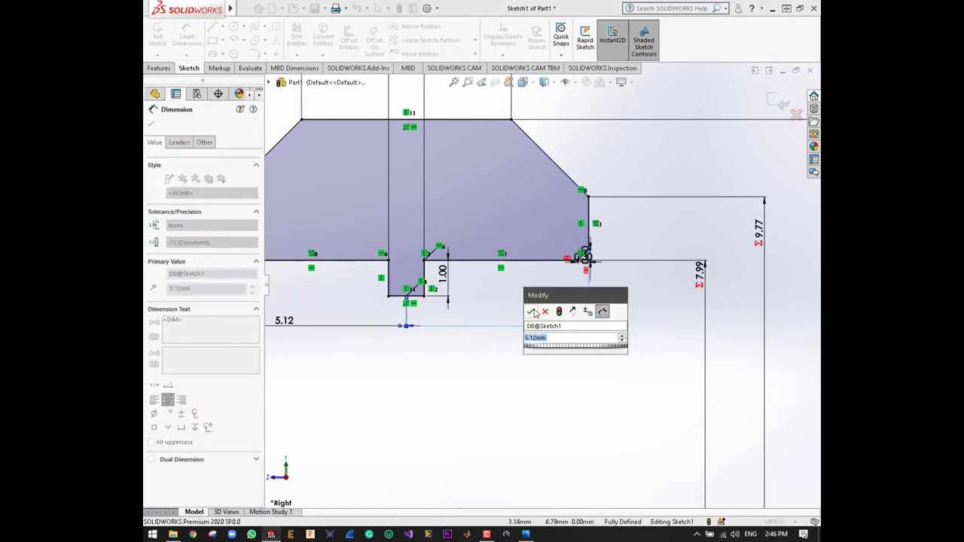
click(531, 312)
scroll(435, 293, up, 2)
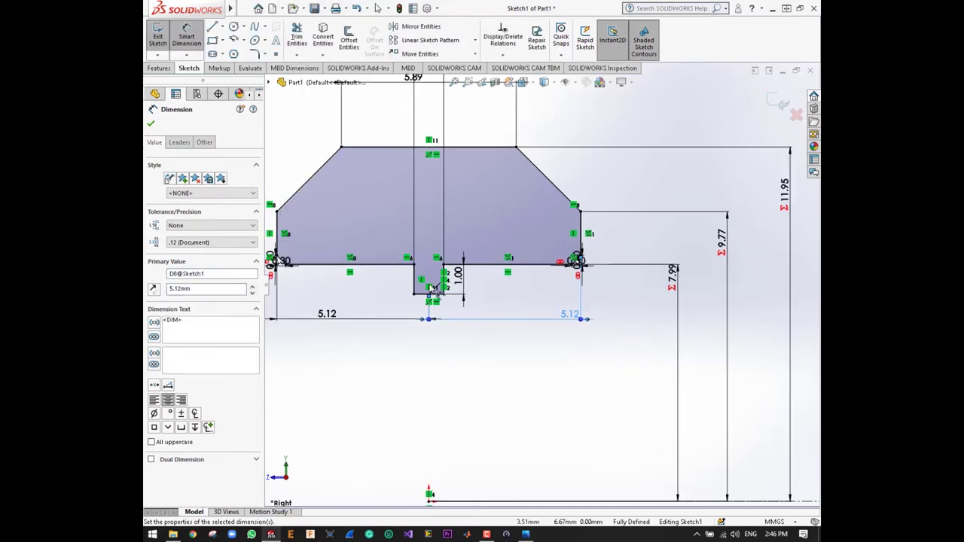
scroll(377, 290, down, 3)
scroll(377, 287, down, 1)
scroll(433, 287, up, 3)
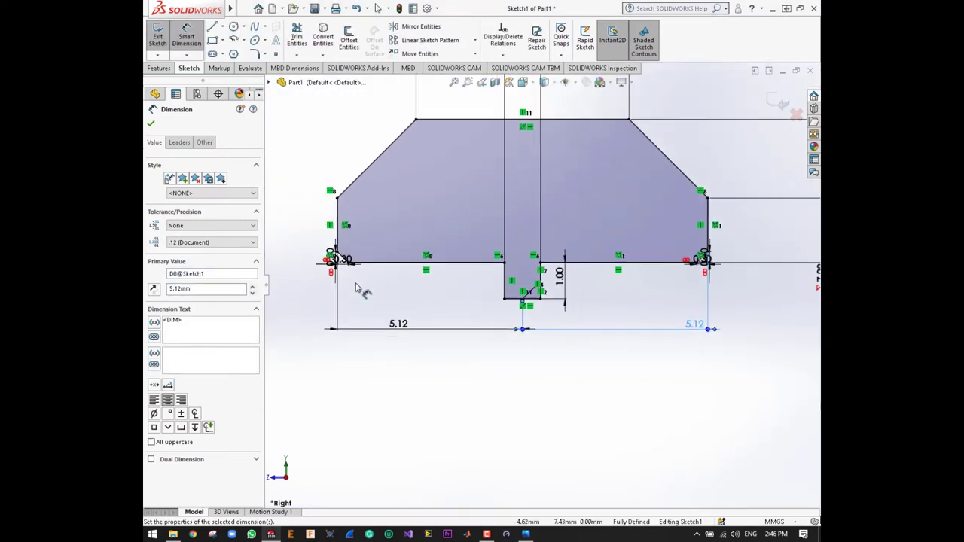
scroll(354, 267, down, 3)
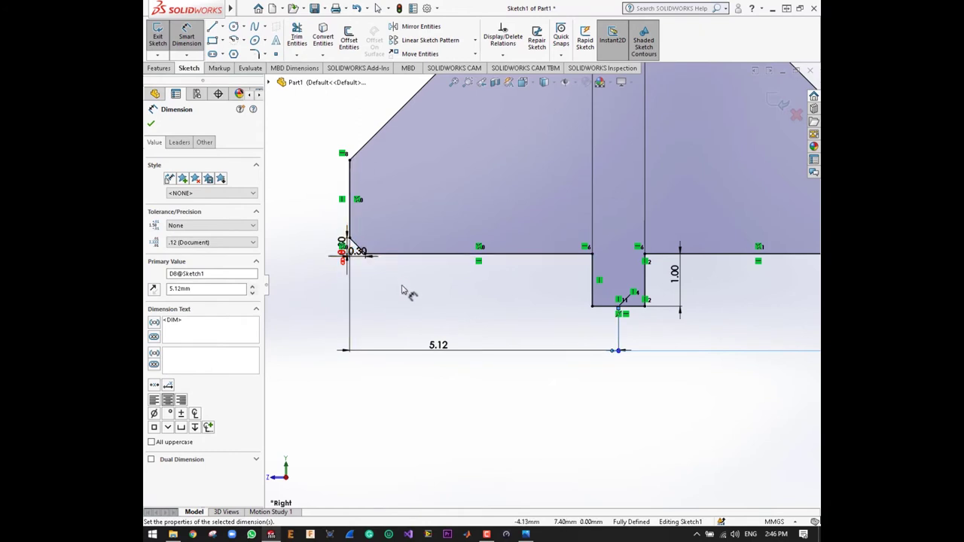
click(150, 125)
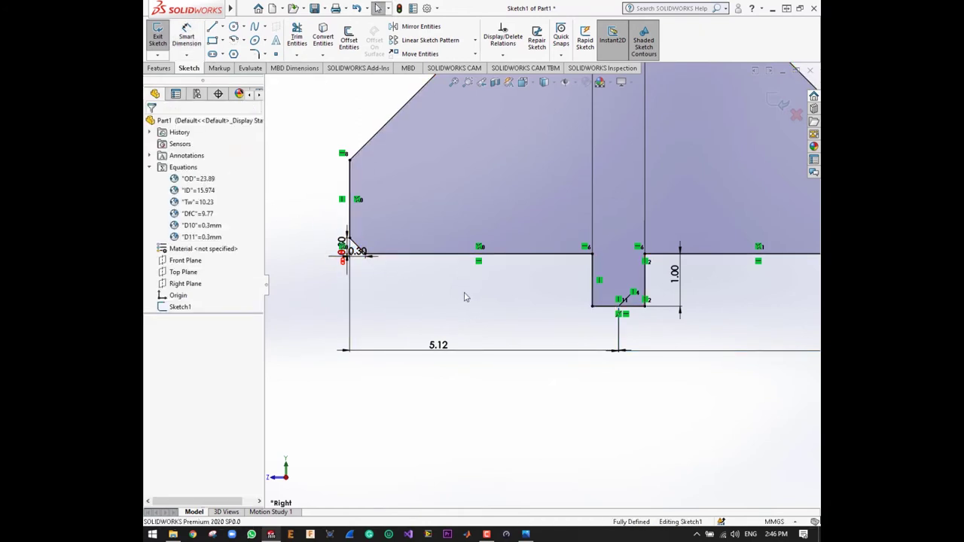
scroll(467, 298, up, 3)
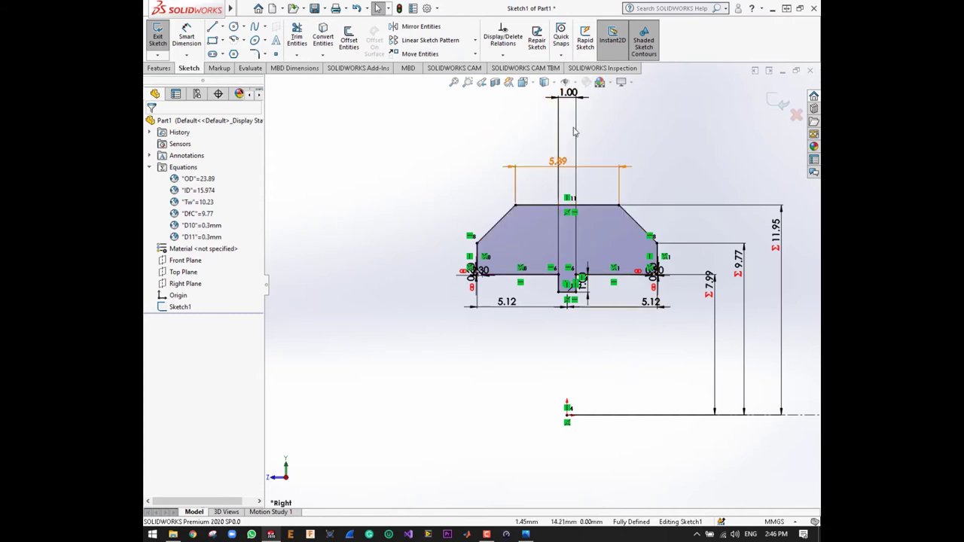
Step: Hide the sketch dimensions and relation markers in the viewport
click(572, 84)
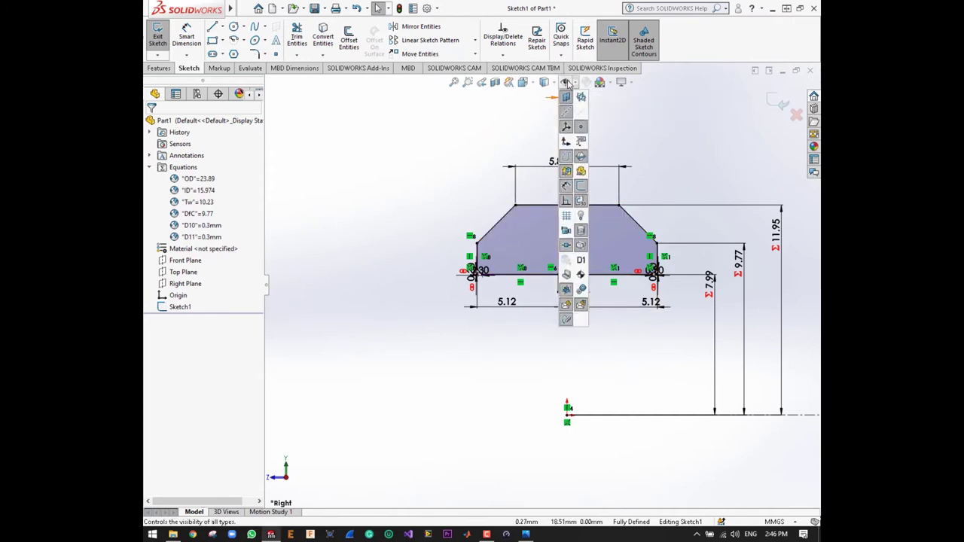
click(570, 84)
click(569, 85)
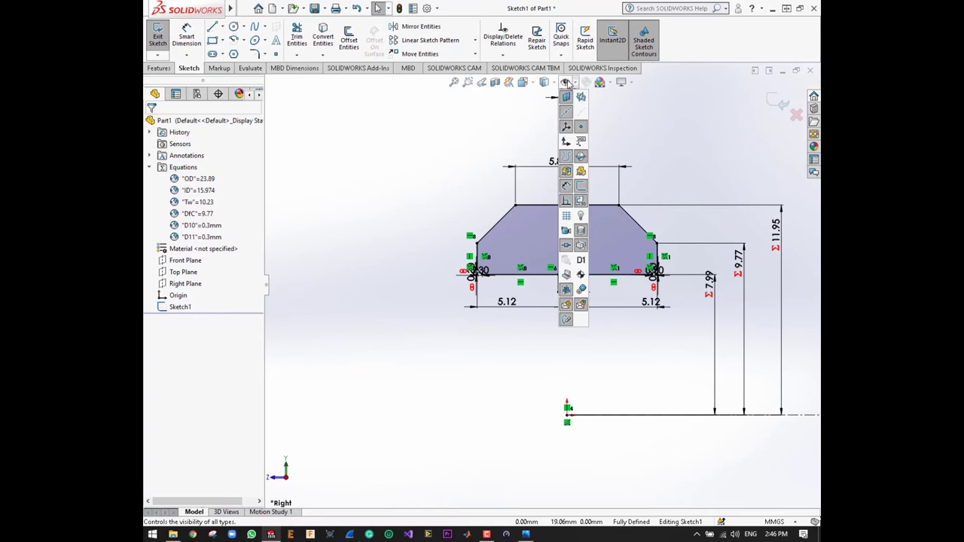
click(566, 201)
click(566, 156)
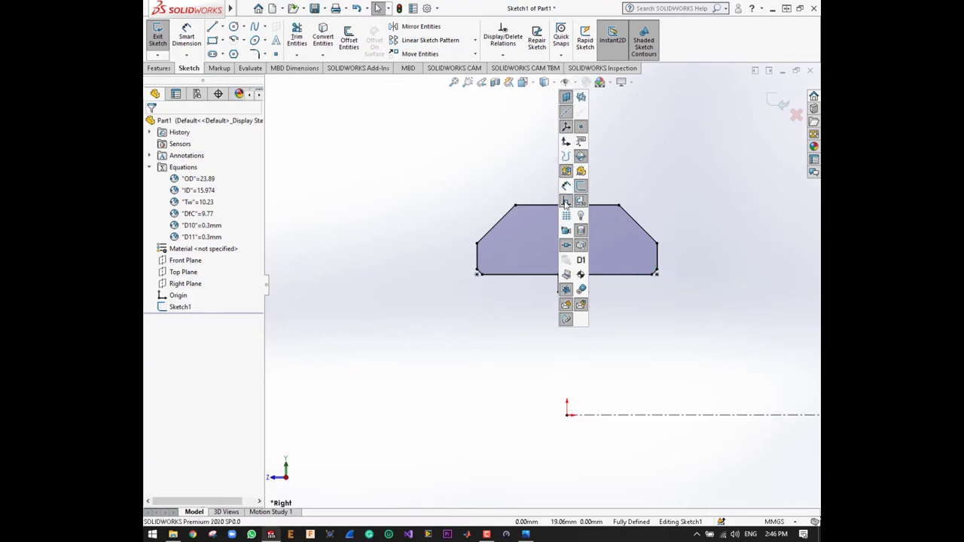
scroll(654, 273, down, 3)
scroll(660, 286, up, 2)
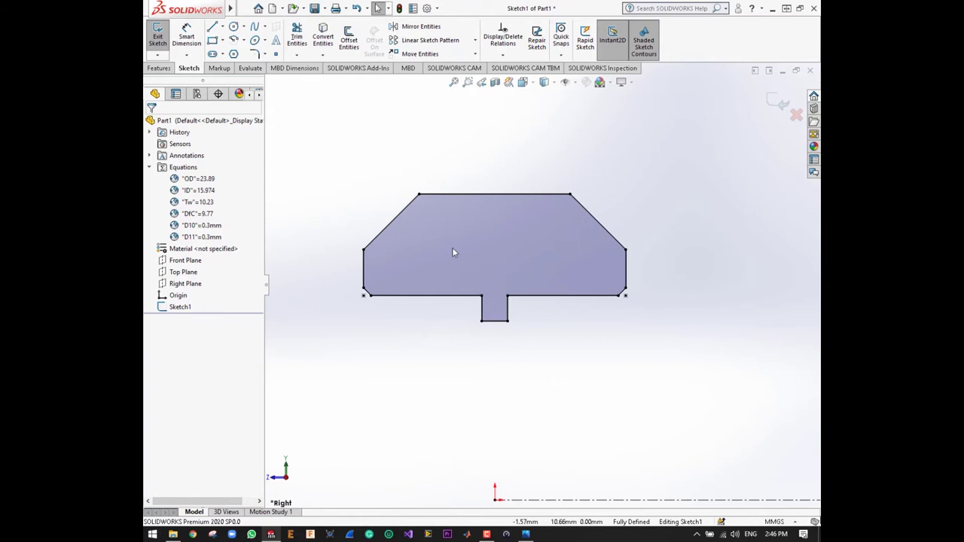
Step: Revolve the profile a full 360° to create the solid ring Revolve2
click(159, 69)
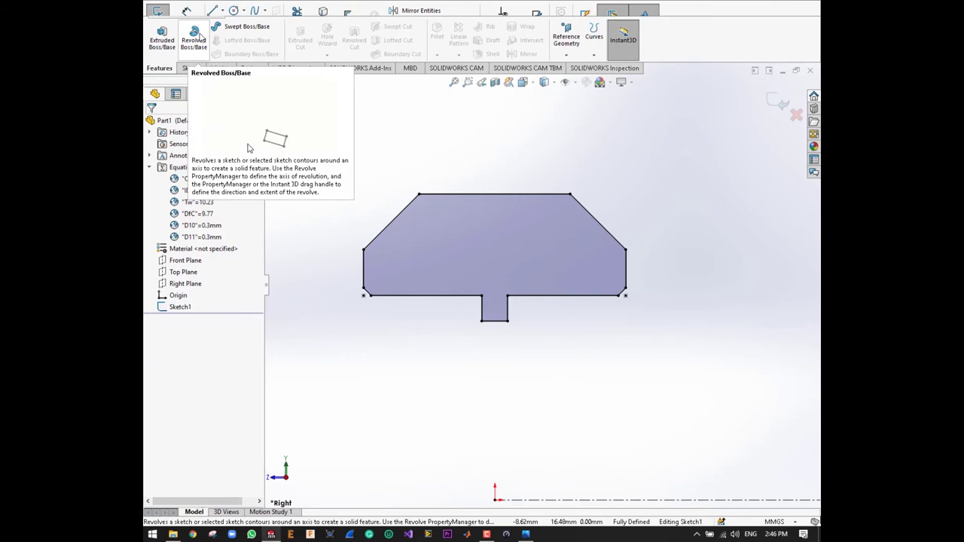
click(189, 43)
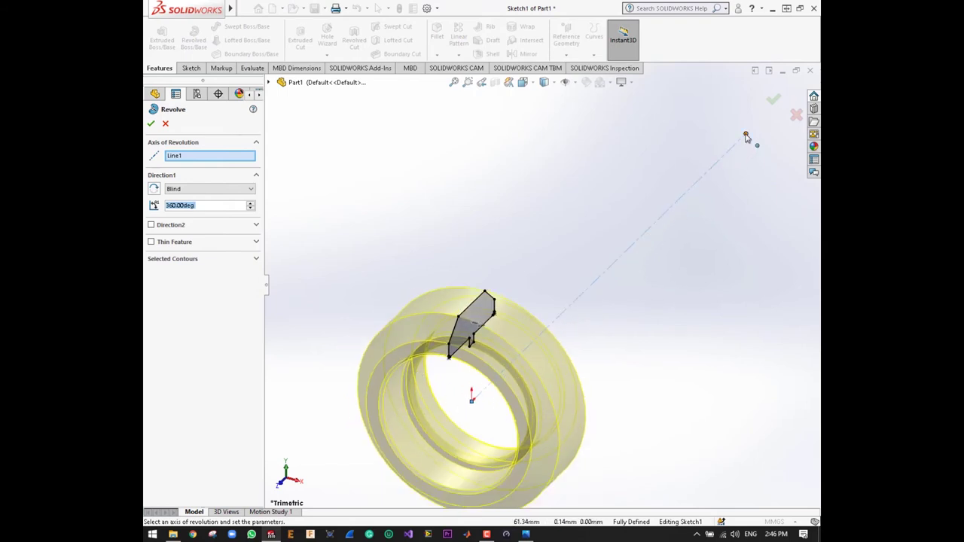
drag(744, 139, 746, 137)
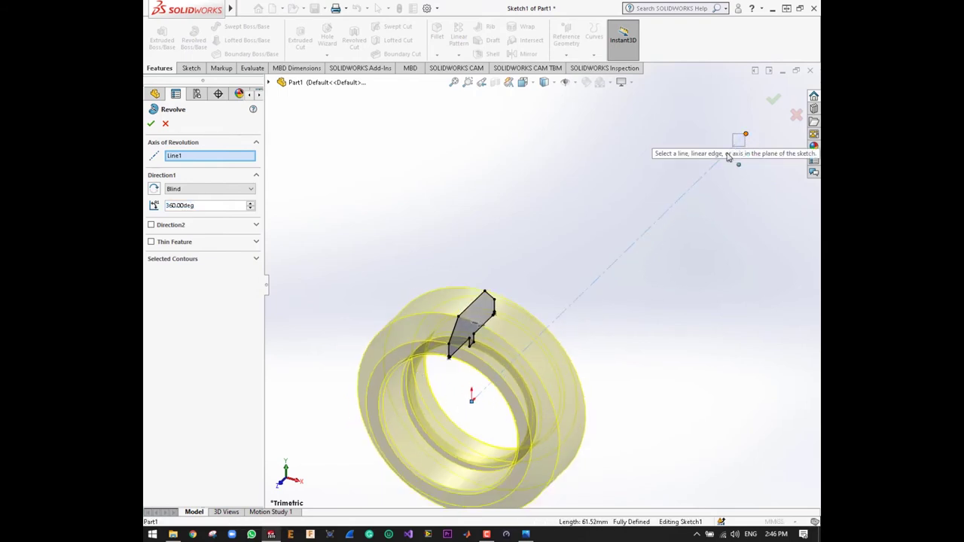
scroll(507, 305, up, 4)
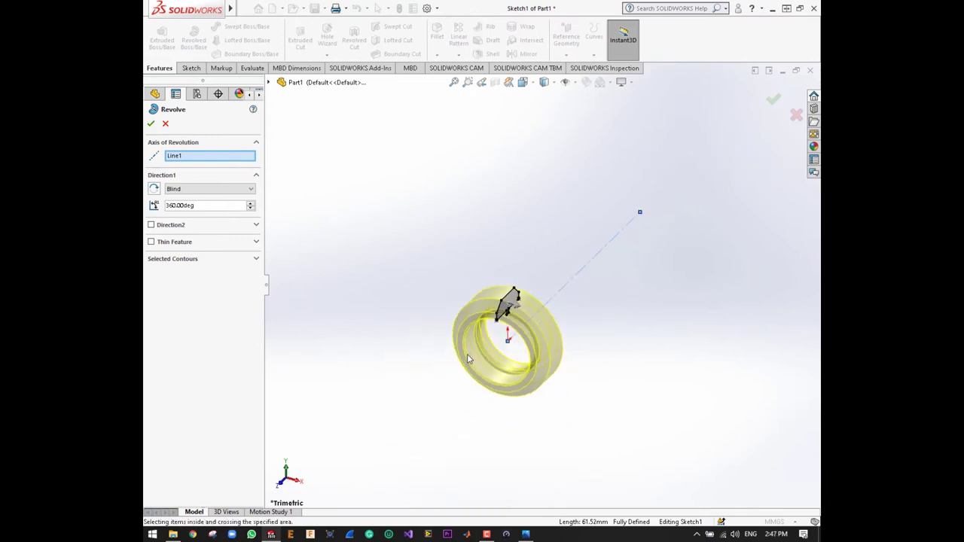
scroll(507, 305, down, 2)
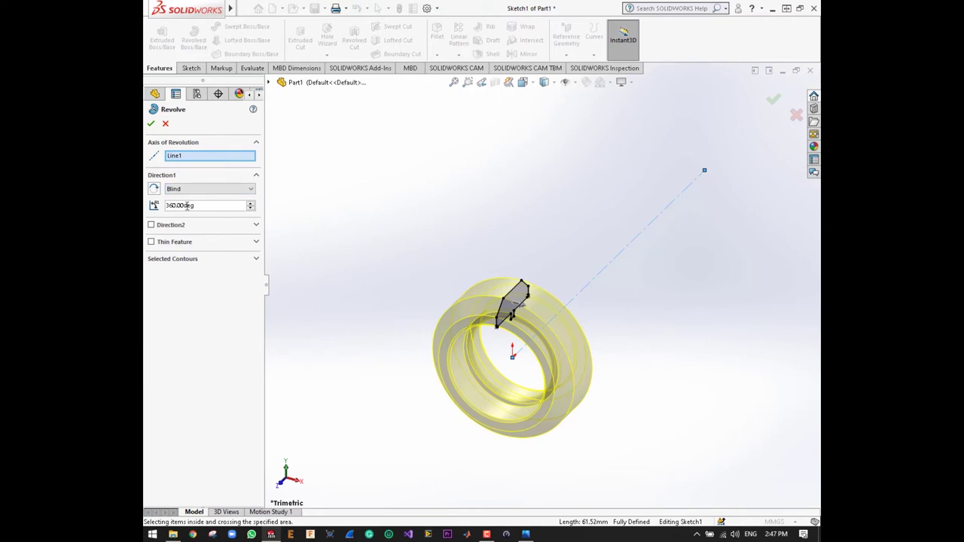
click(249, 210)
drag(250, 210, 250, 213)
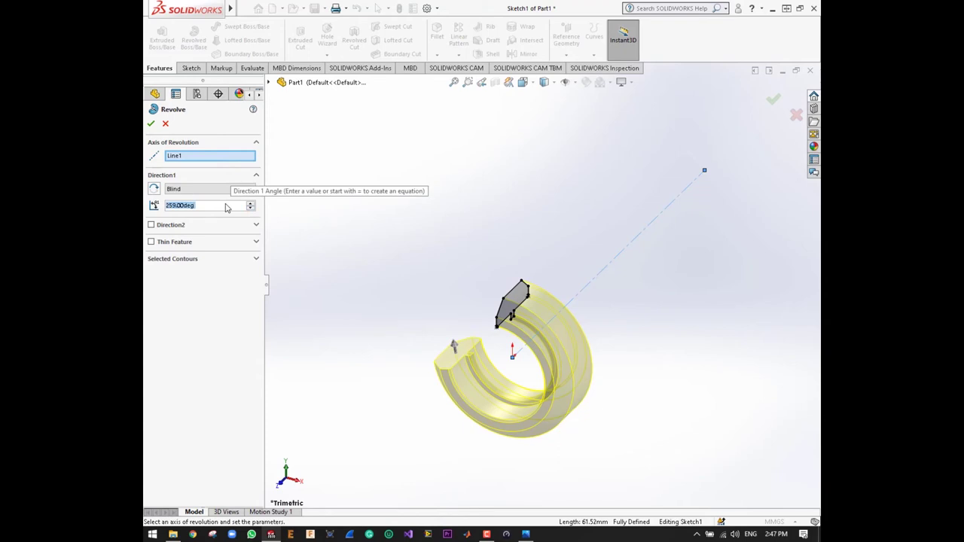
text(3)
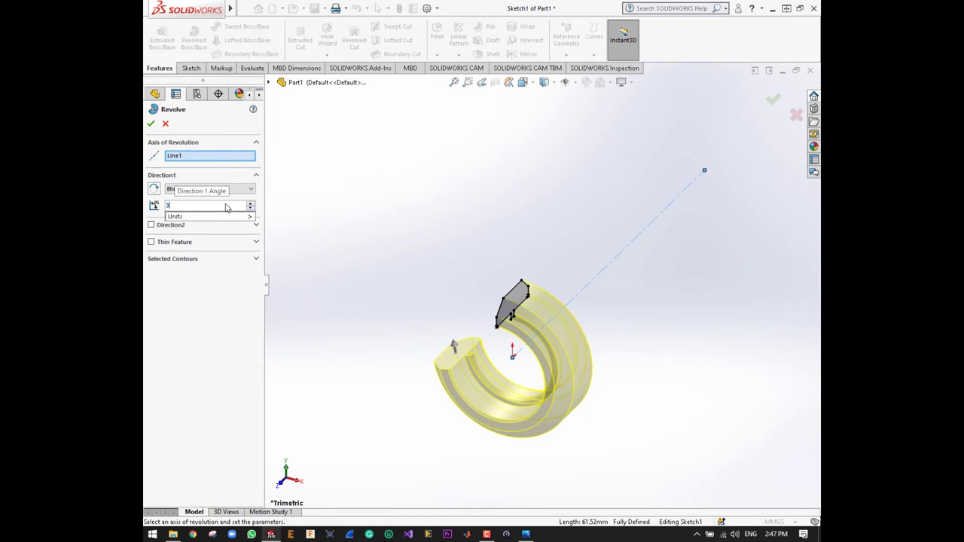
text(60)
key(Return)
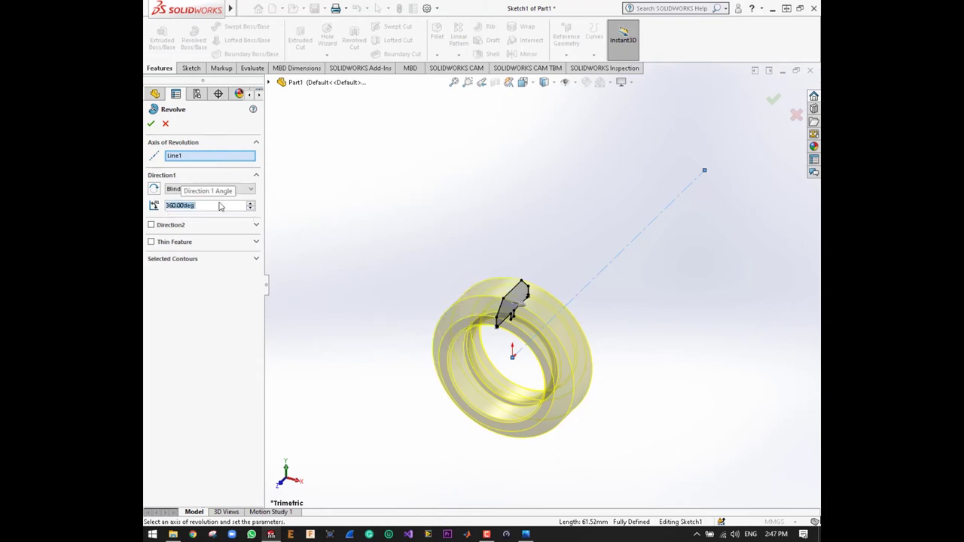
click(150, 124)
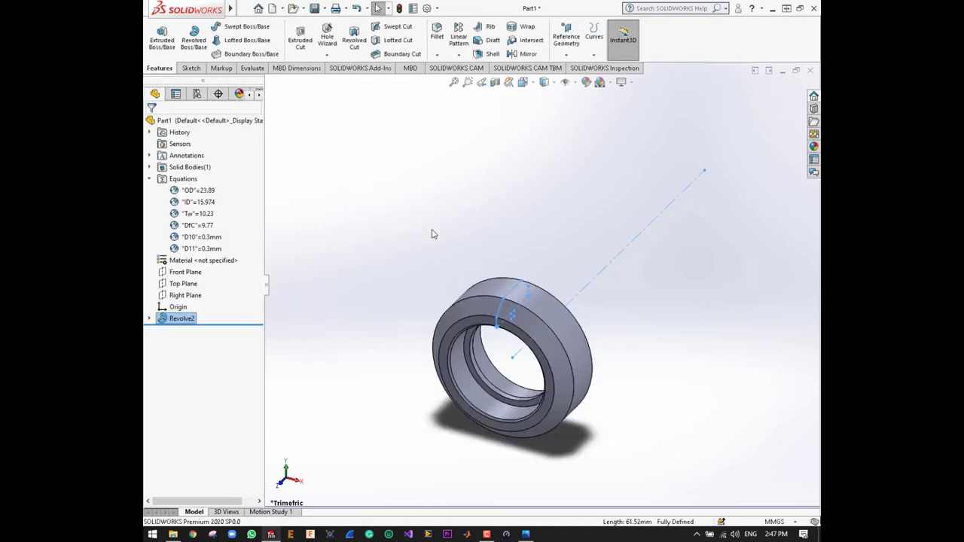
Step: Save the wheel part as V-Wheel
scroll(577, 332, down, 2)
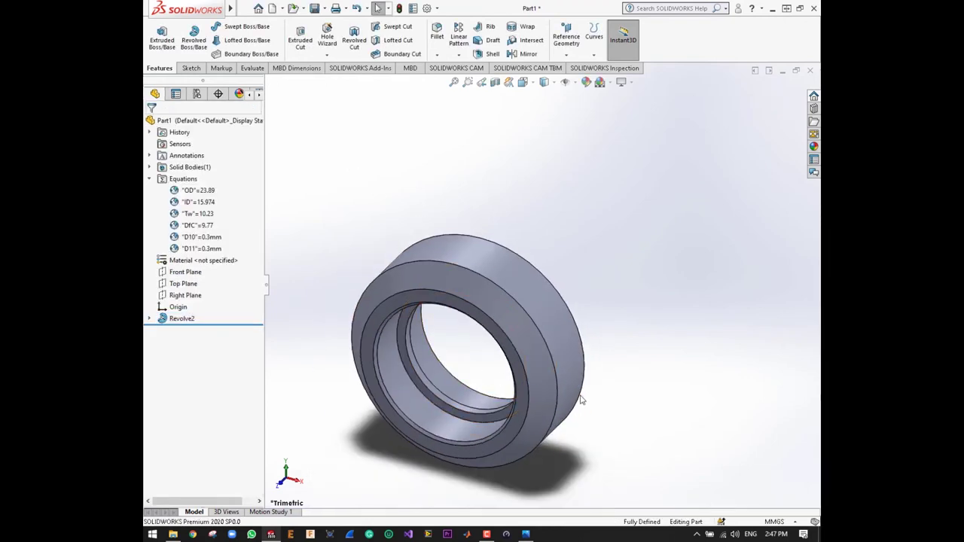
key(ctrl+s)
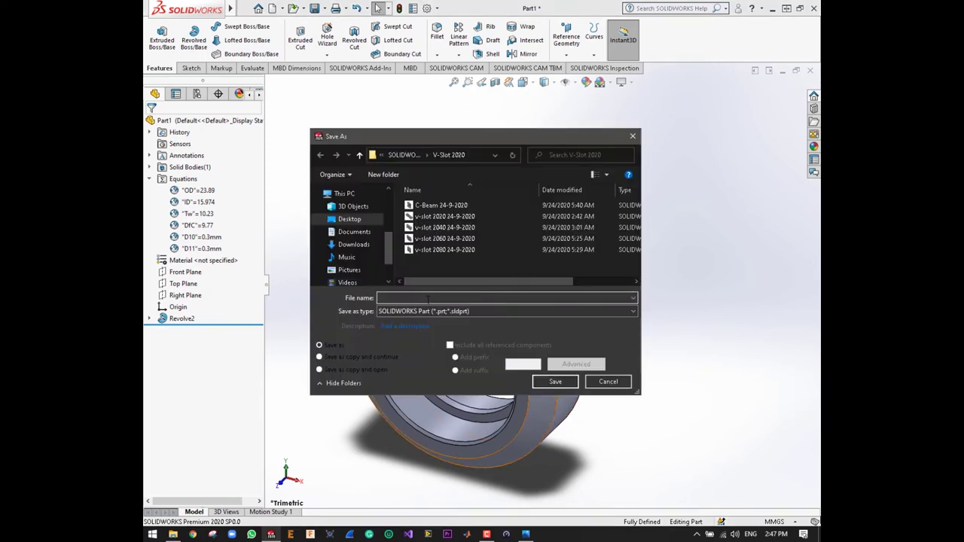
text(V-Wheel)
key(Return)
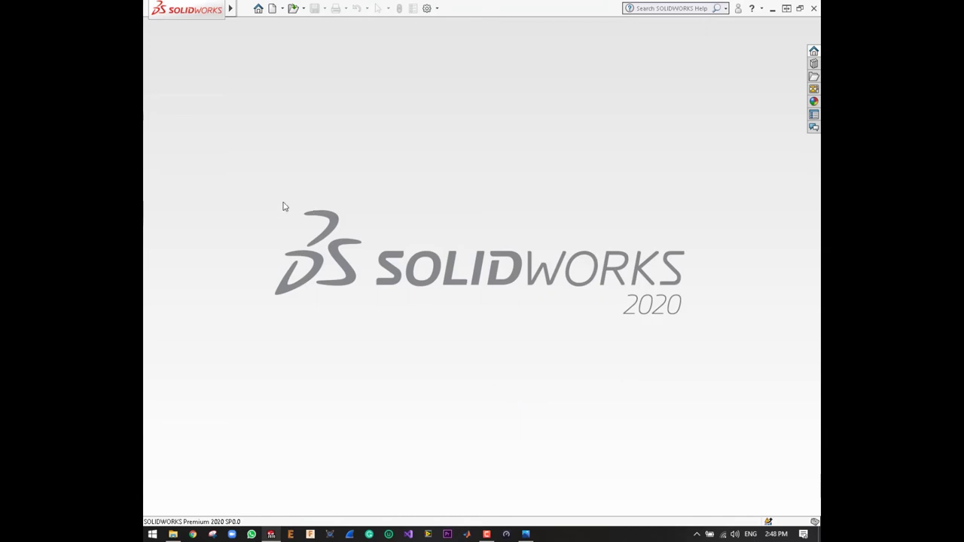
Step: Create a new blank part and select the Right Plane for sketching
mouse_move(231, 9)
click(245, 8)
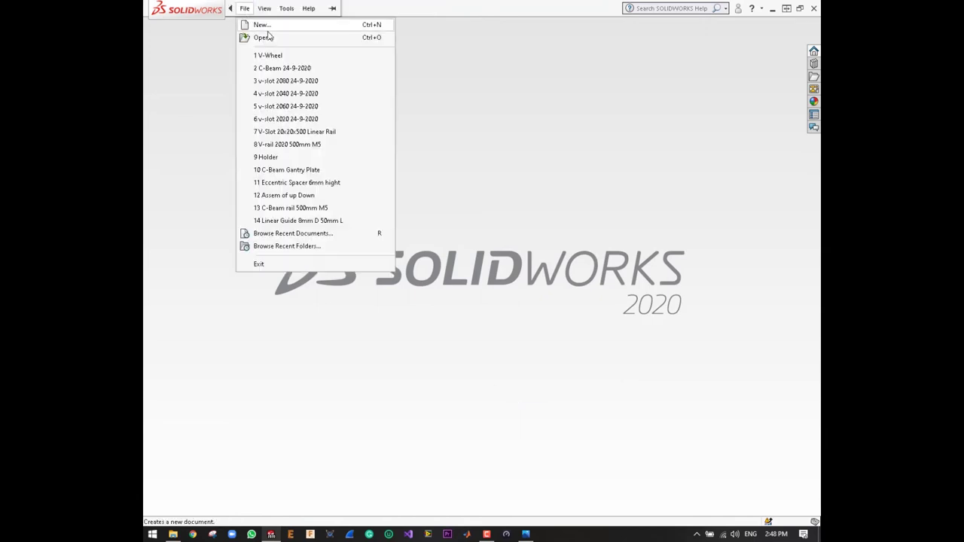
click(276, 28)
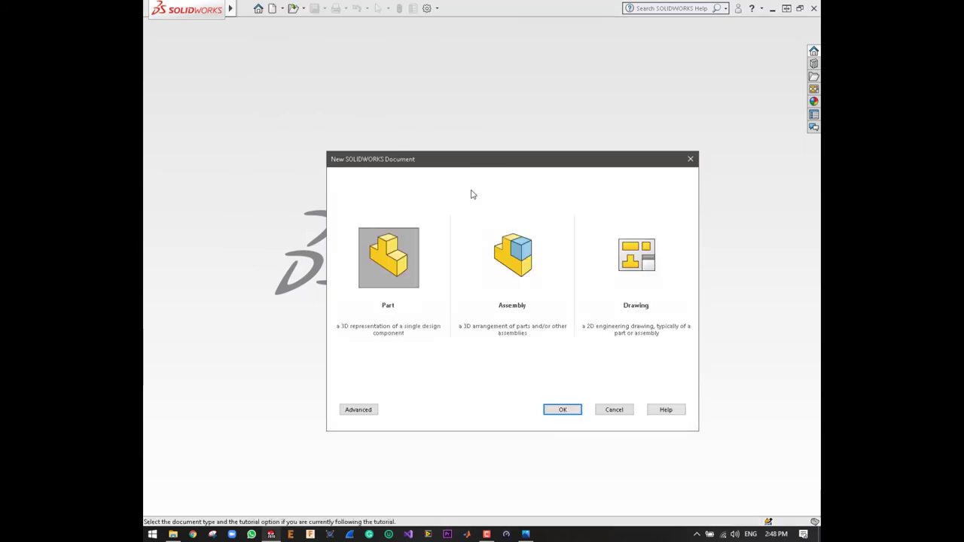
click(564, 409)
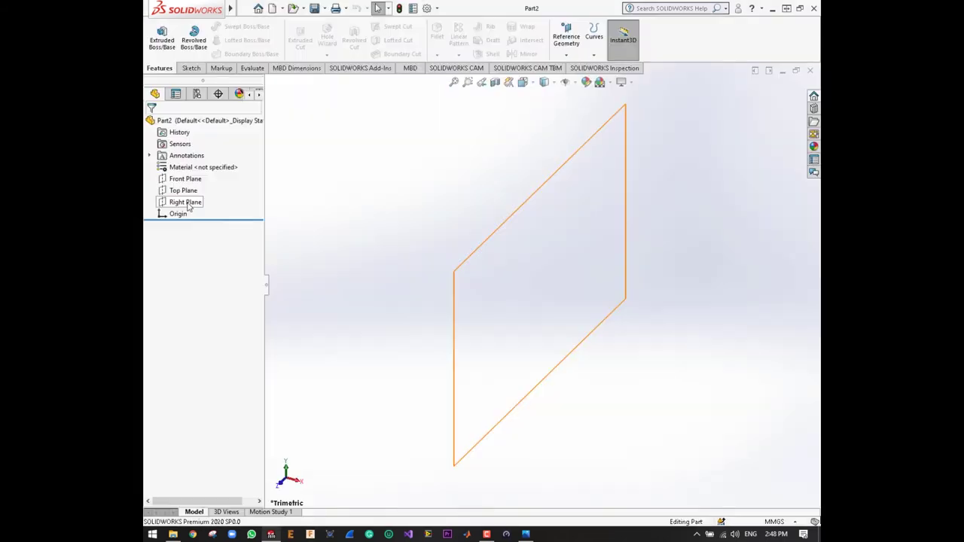
click(187, 205)
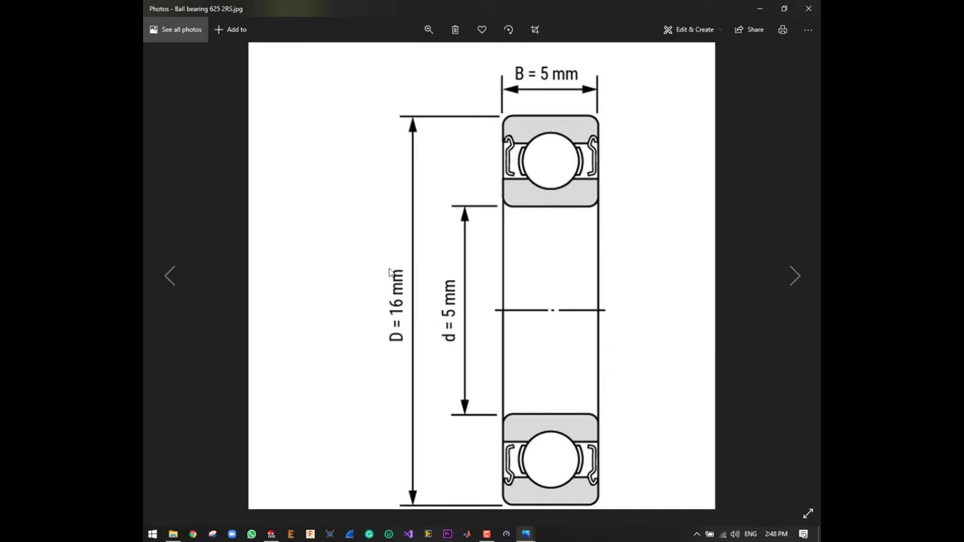
Step: Draw a horizontal centerline from the origin on the Right Plane as the revolve axis
click(759, 8)
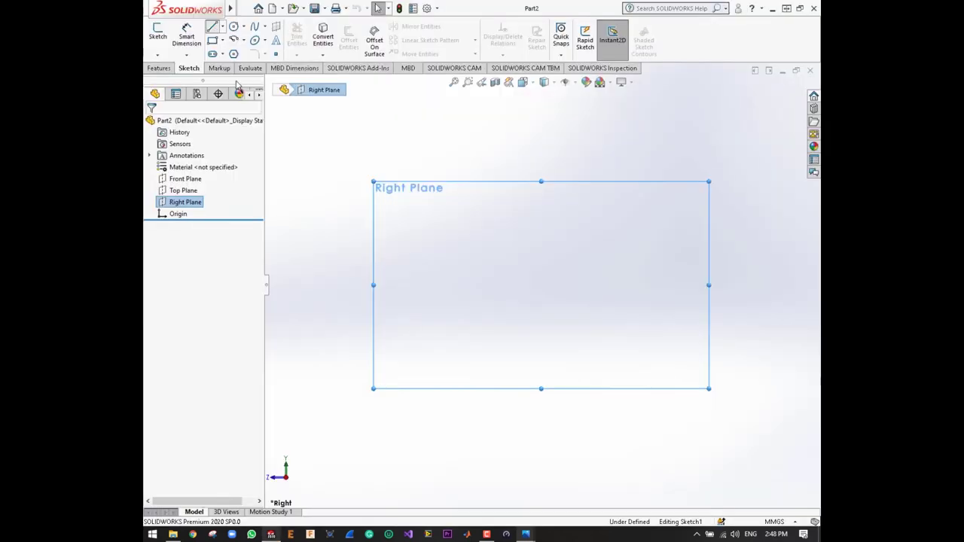
key(l)
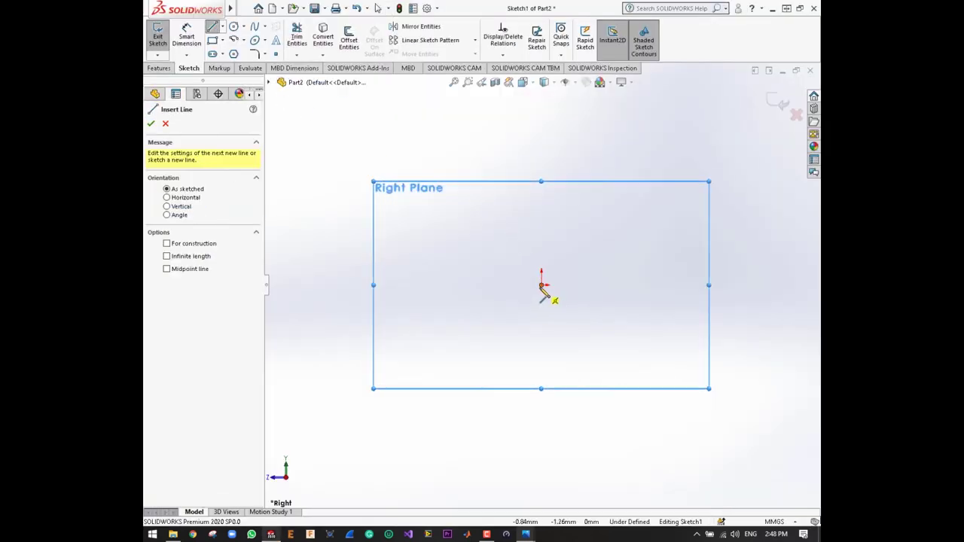
click(223, 26)
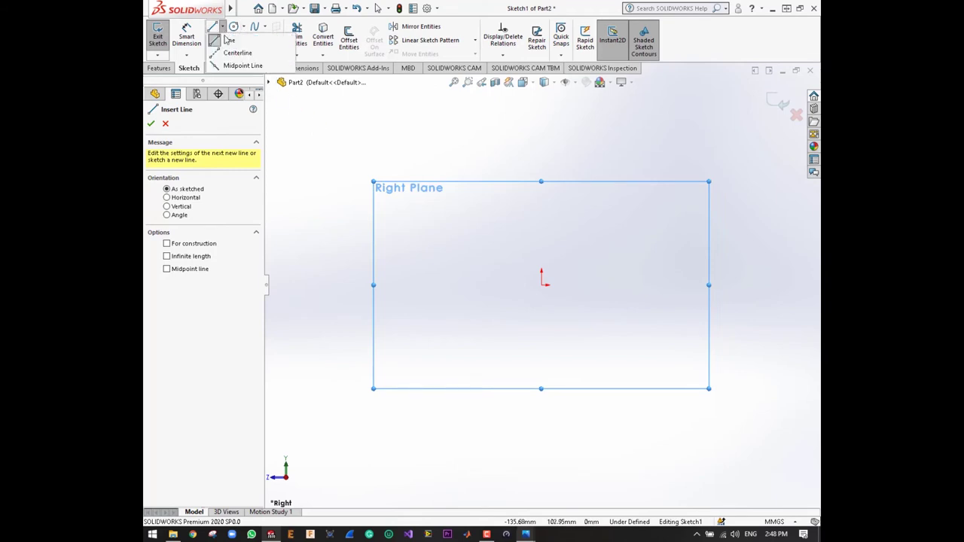
click(238, 52)
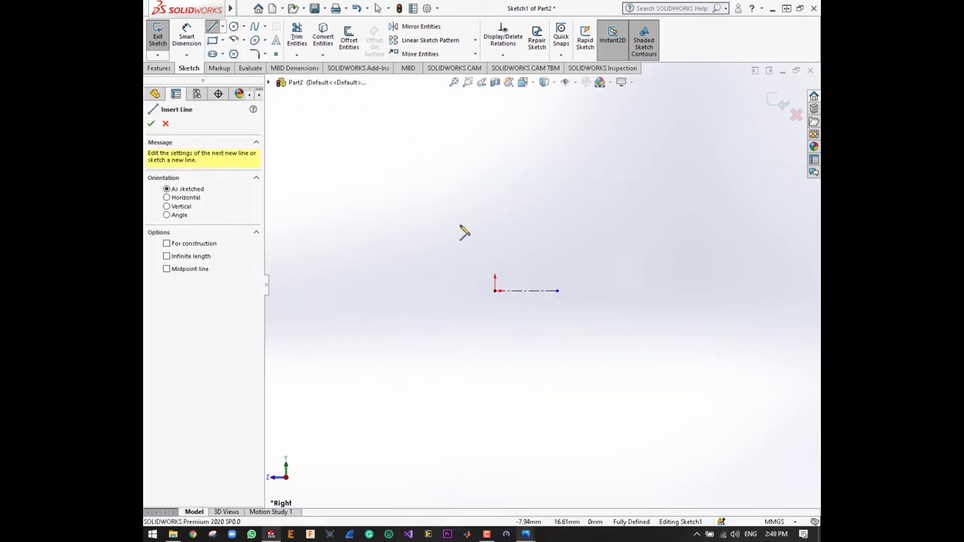
click(458, 224)
click(517, 224)
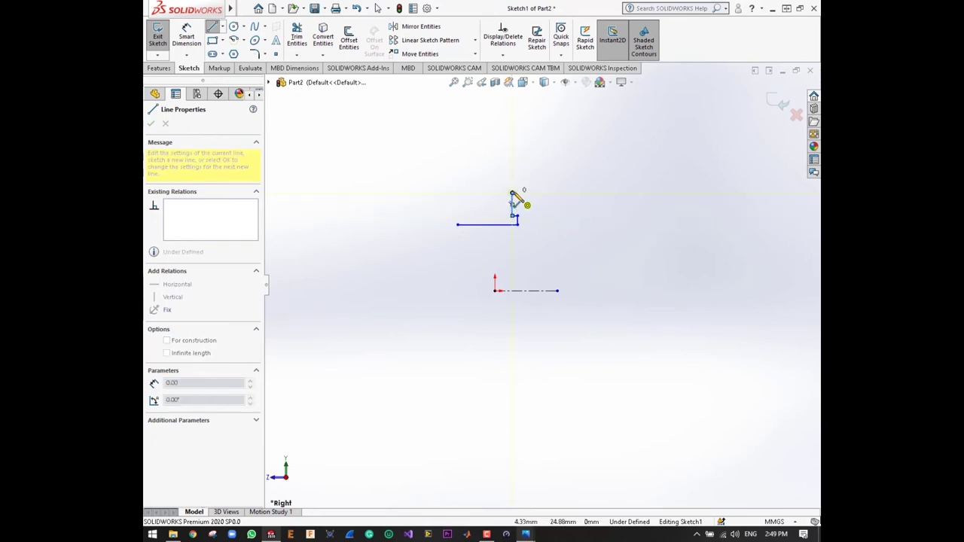
Step: Draw the closed stepped bearing cross-section above the centerline with lines
click(512, 193)
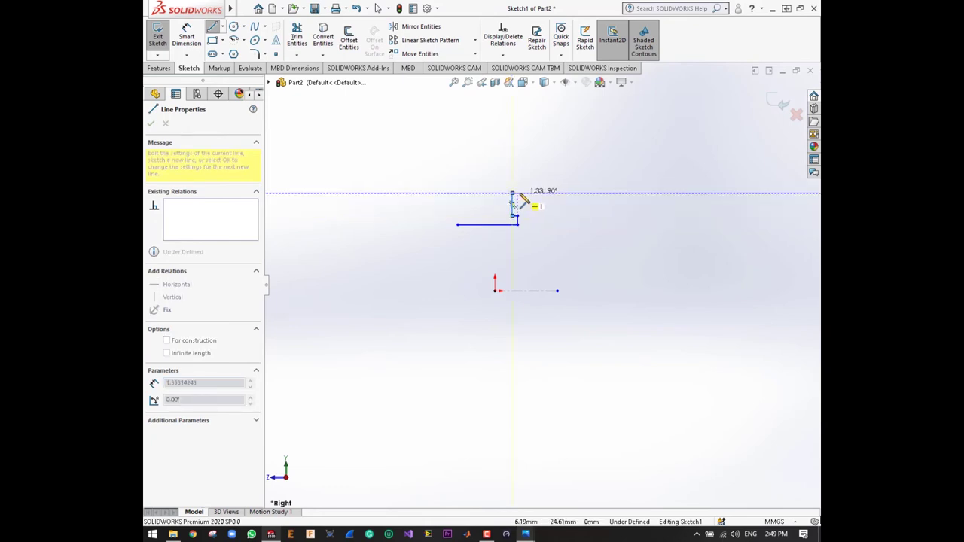
click(517, 183)
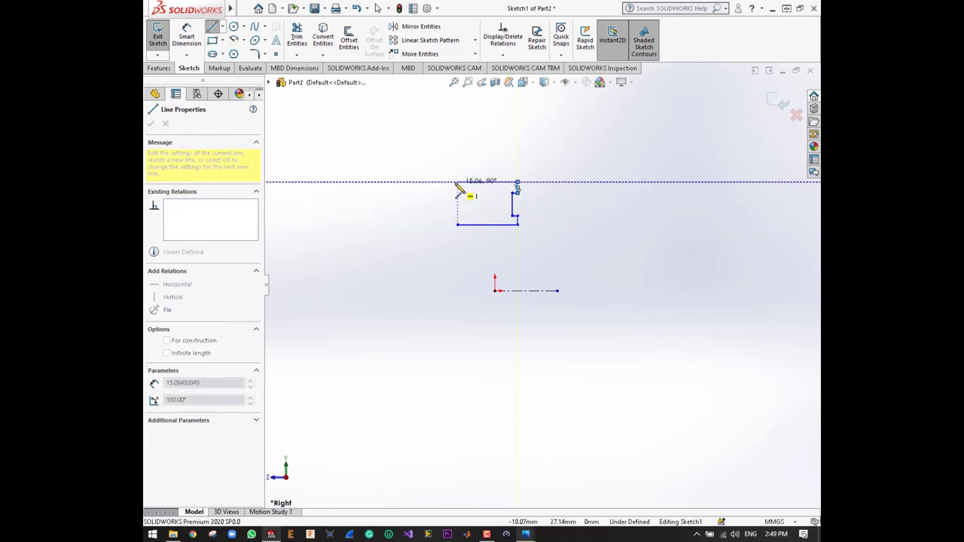
click(457, 183)
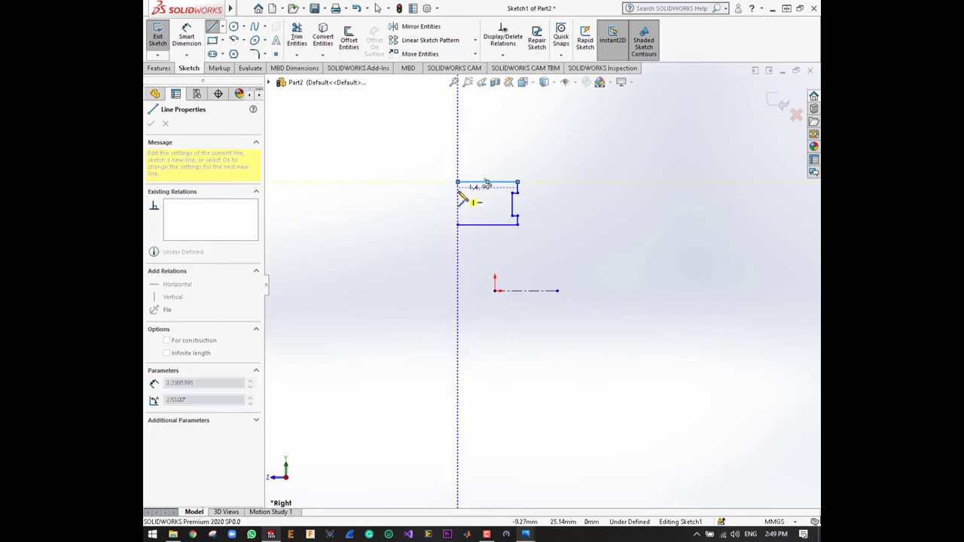
click(458, 193)
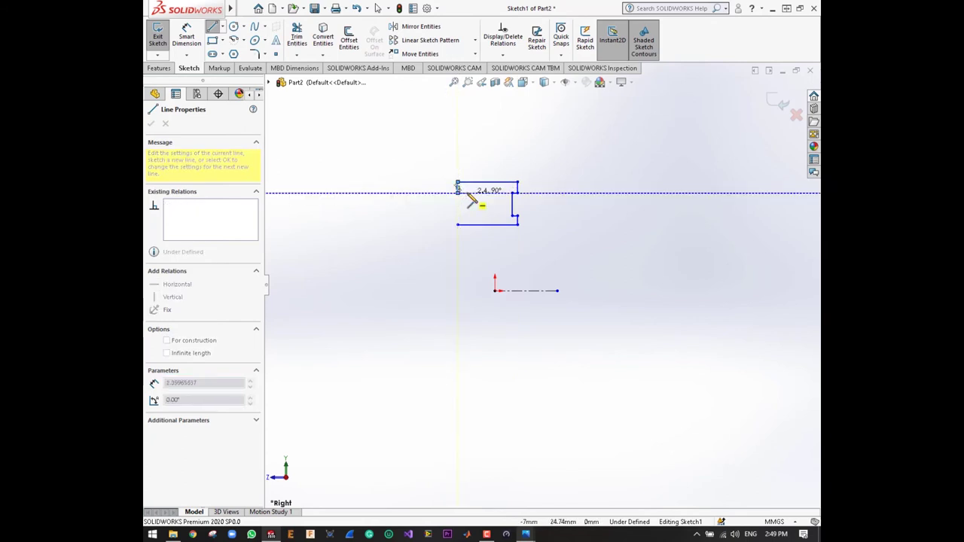
click(463, 193)
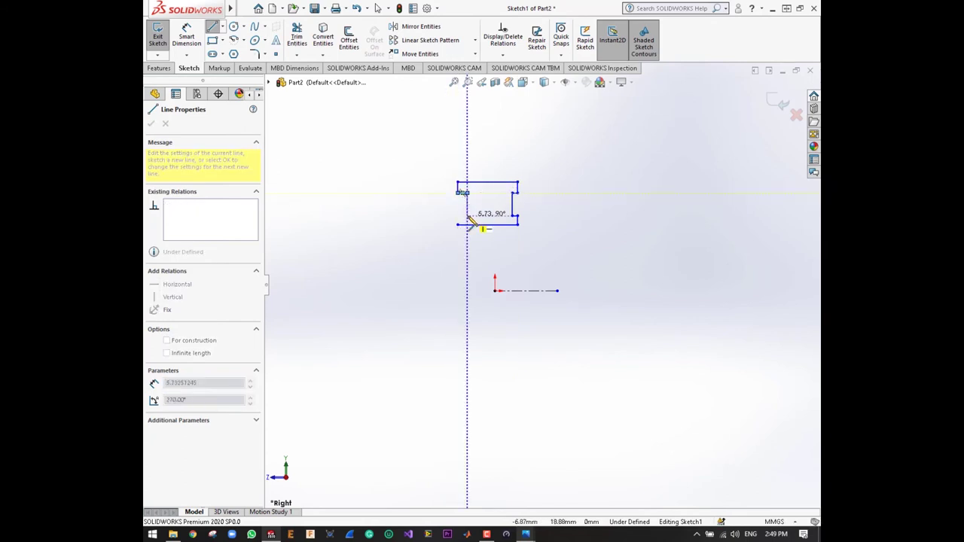
click(467, 215)
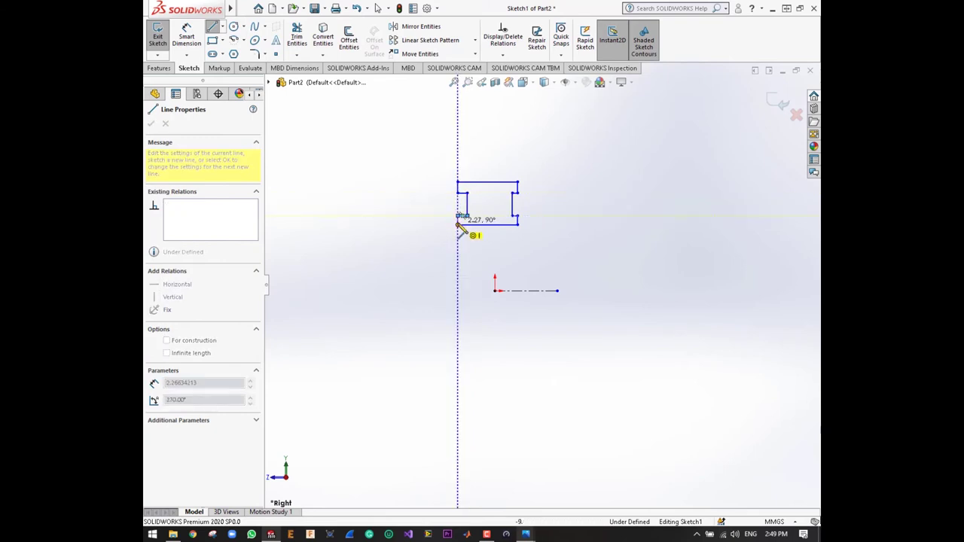
click(457, 224)
scroll(531, 227, down, 2)
scroll(537, 222, down, 2)
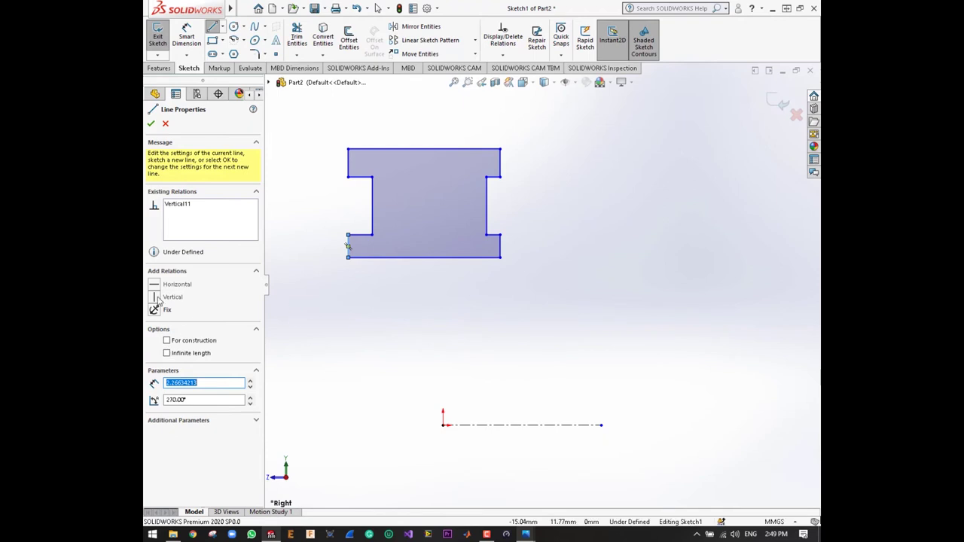
key(Escape)
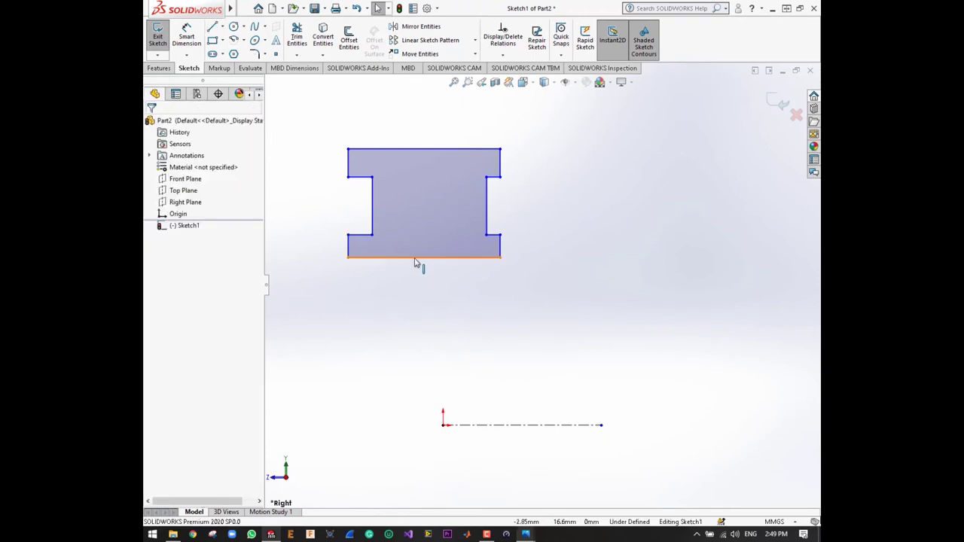
Step: Place a point at the bottom edge's midpoint and align it vertically with the origin
click(423, 258)
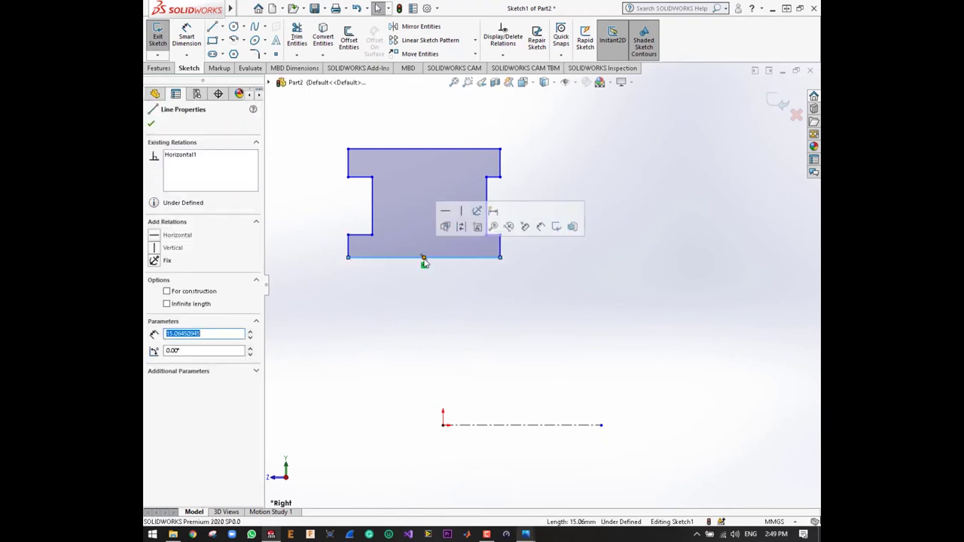
click(424, 257)
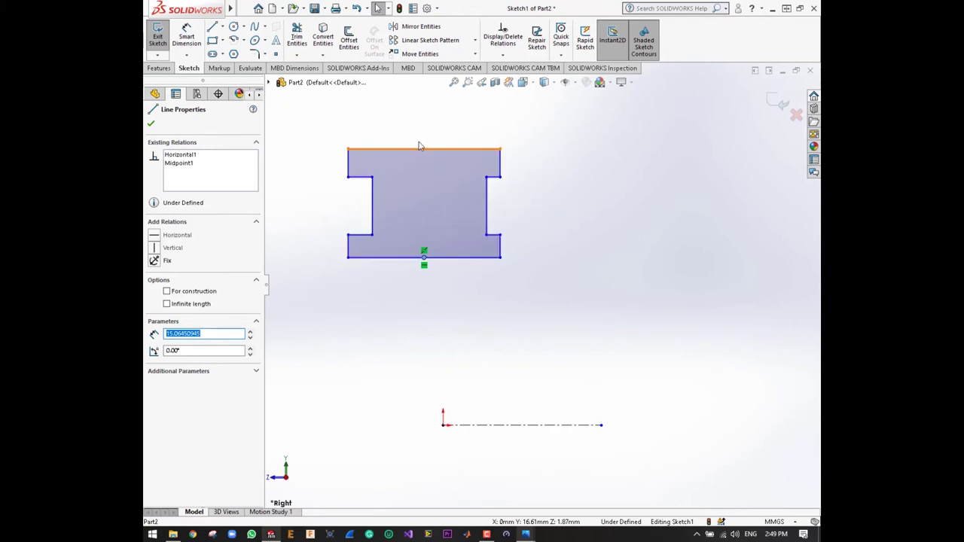
click(443, 425)
ctrl+click(424, 257)
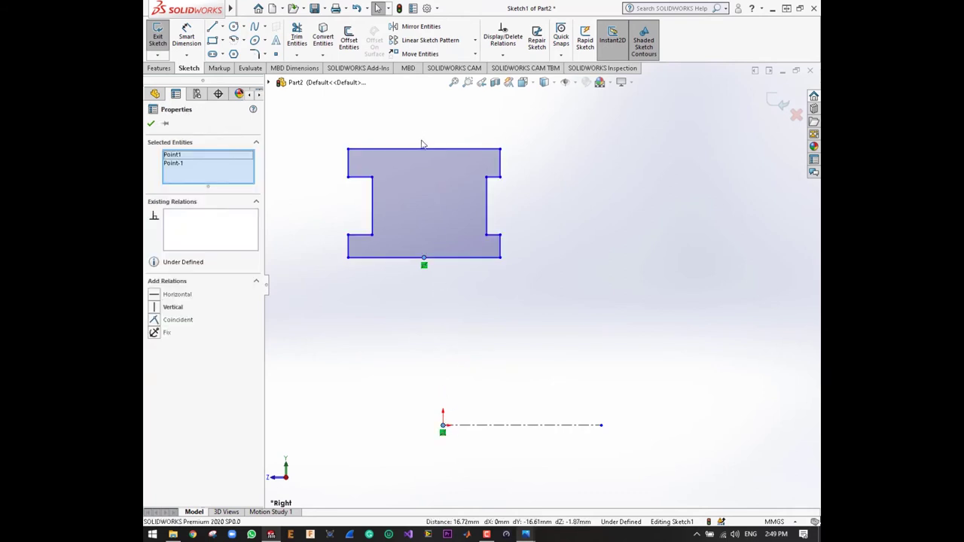
click(154, 307)
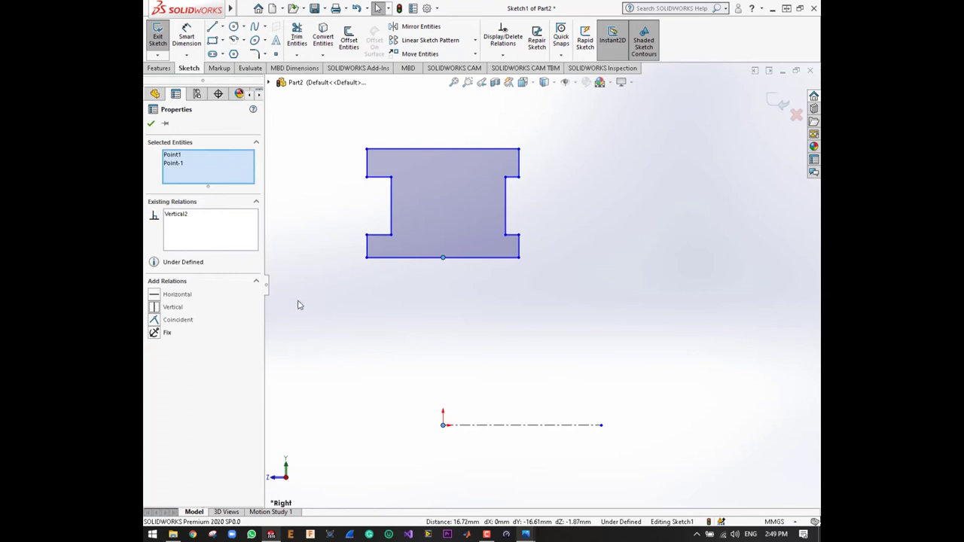
click(151, 124)
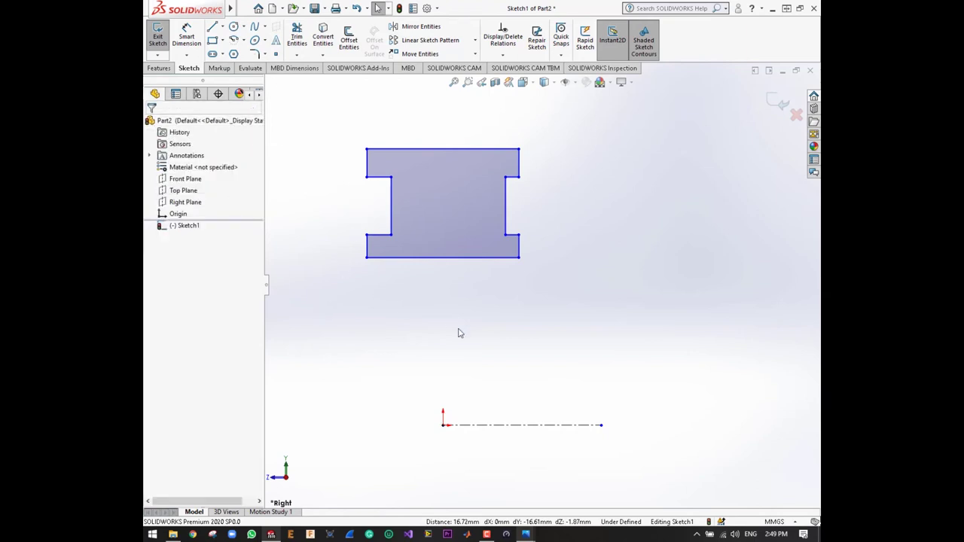
Step: Add a top-edge midpoint and tie the top and bottom midpoints with a Vertical relation
click(444, 259)
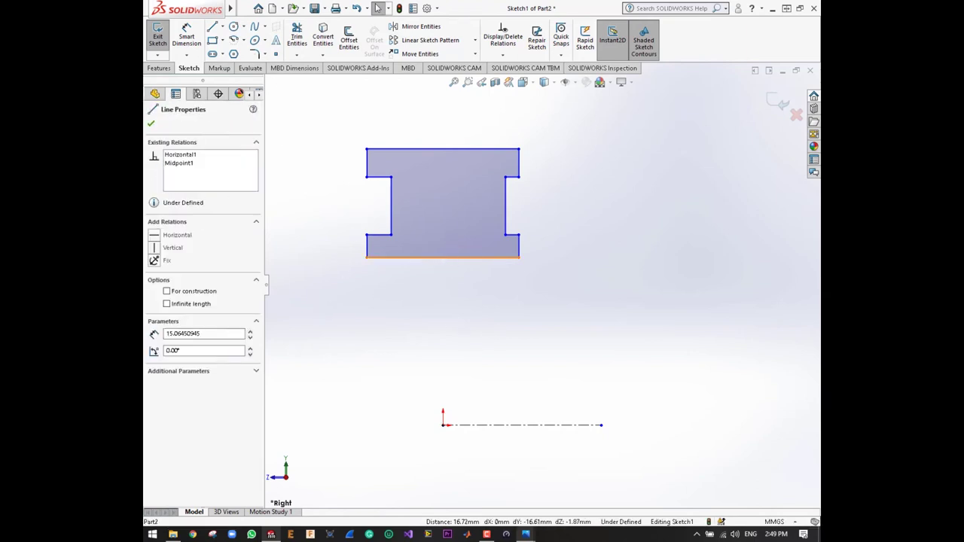
click(436, 151)
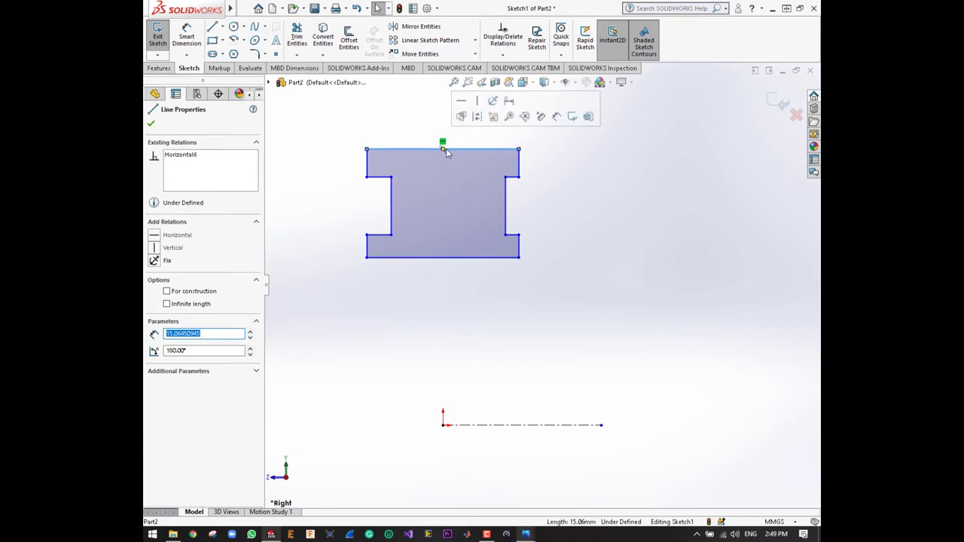
drag(444, 151, 443, 149)
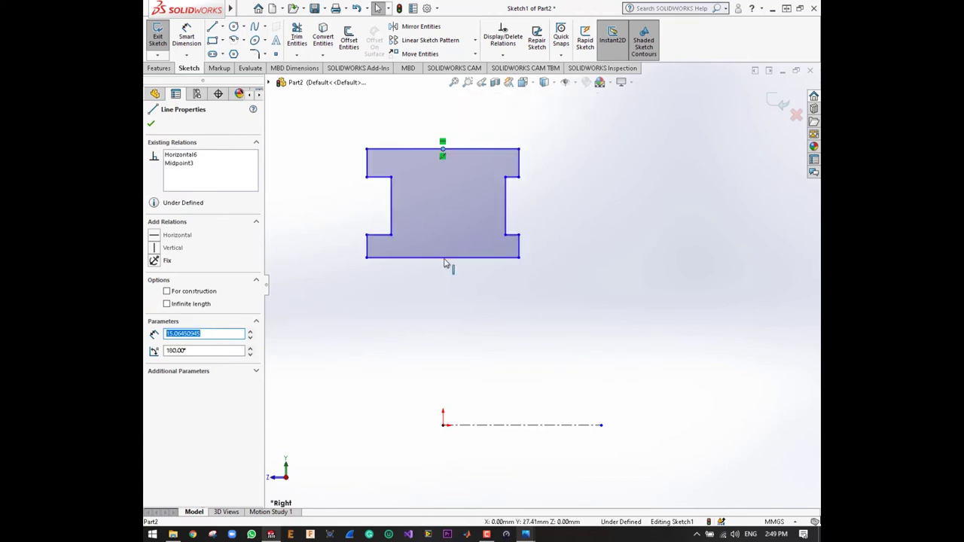
click(445, 259)
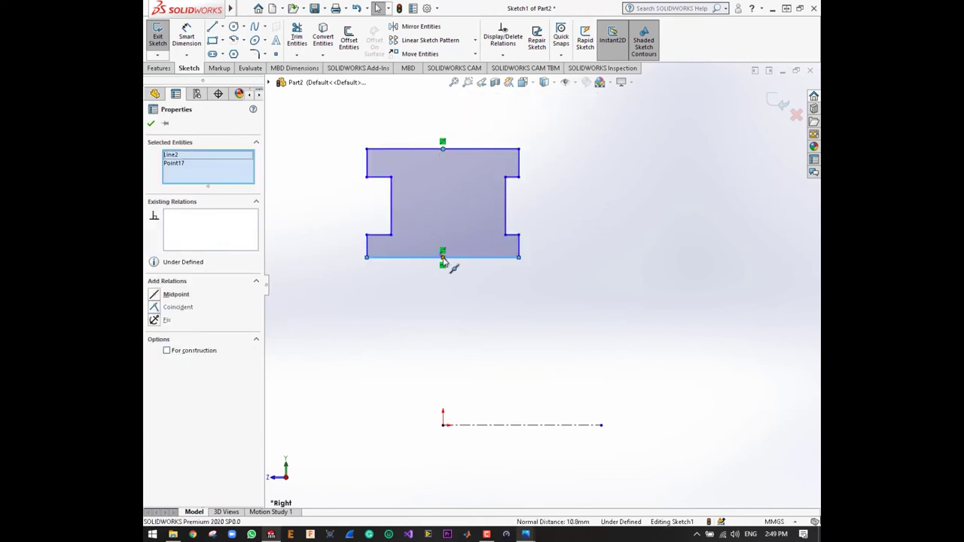
ctrl+click(443, 259)
ctrl+click(448, 251)
ctrl+click(456, 263)
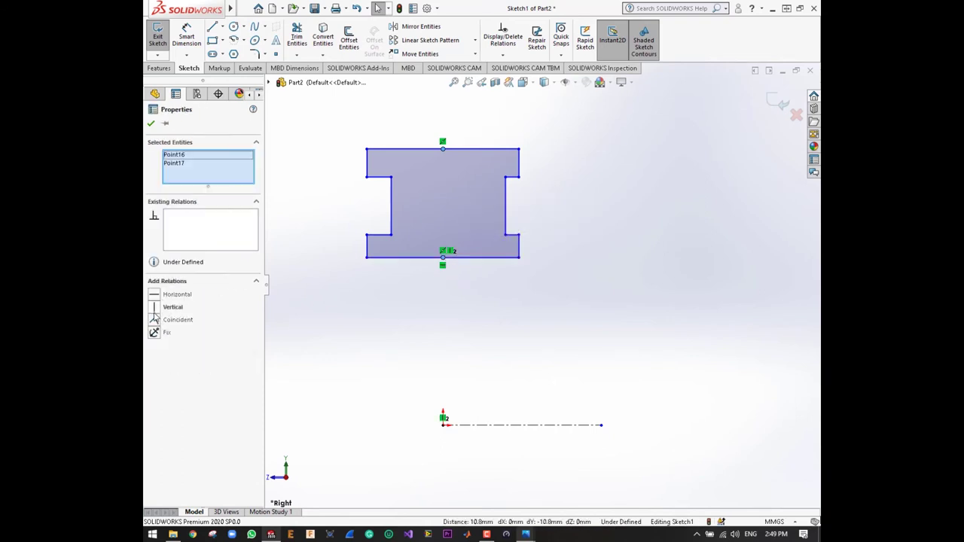
click(155, 307)
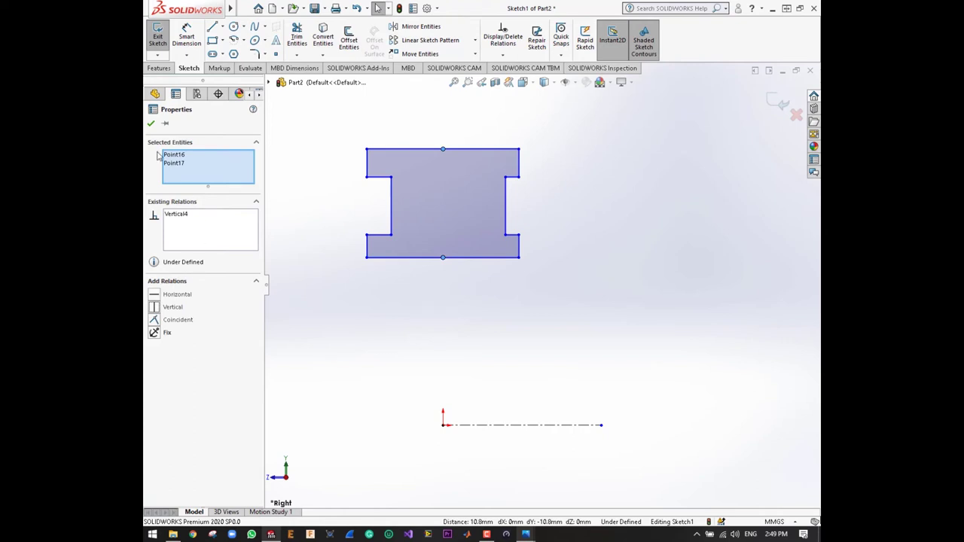
click(151, 126)
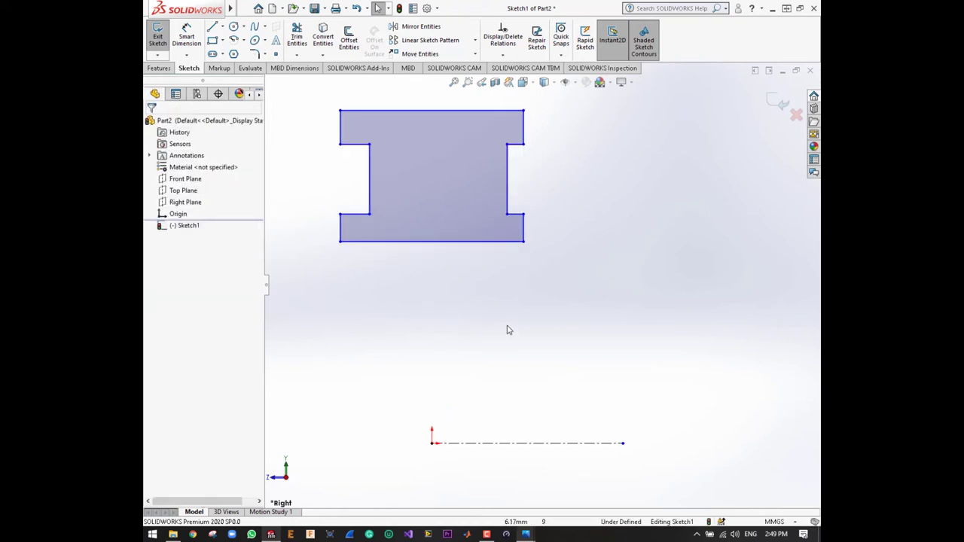
scroll(506, 331, down, 1)
click(186, 38)
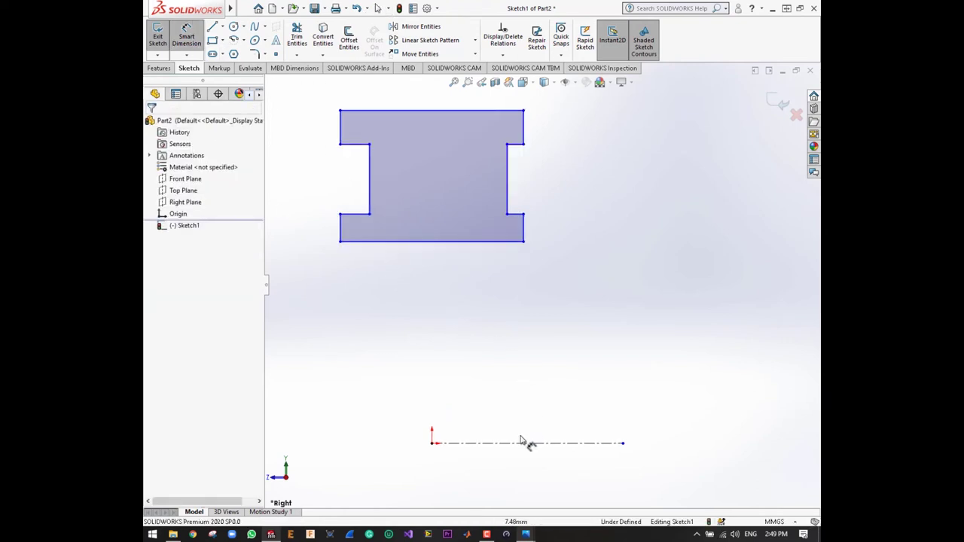
Step: Dimension the profile's bottom edge 2.50 above the origin
click(432, 443)
click(434, 242)
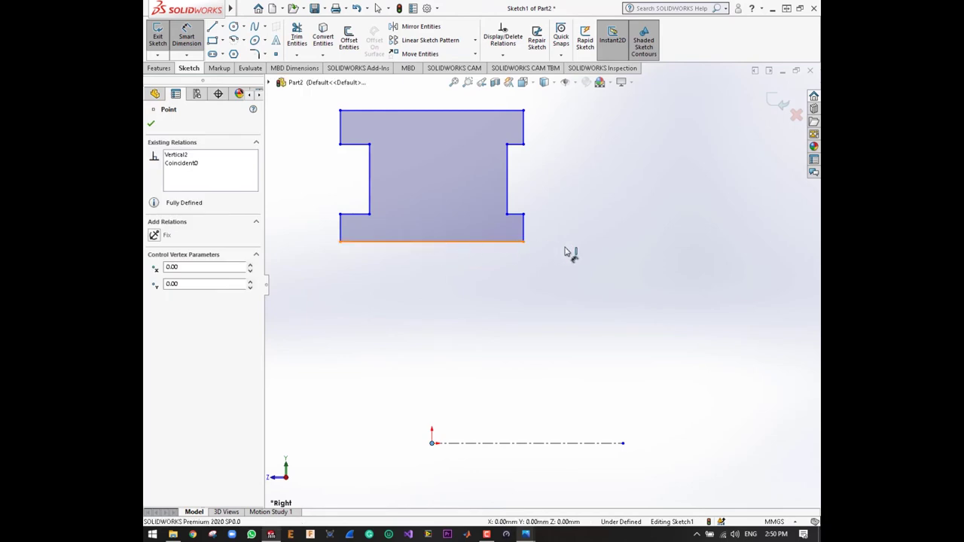
click(565, 263)
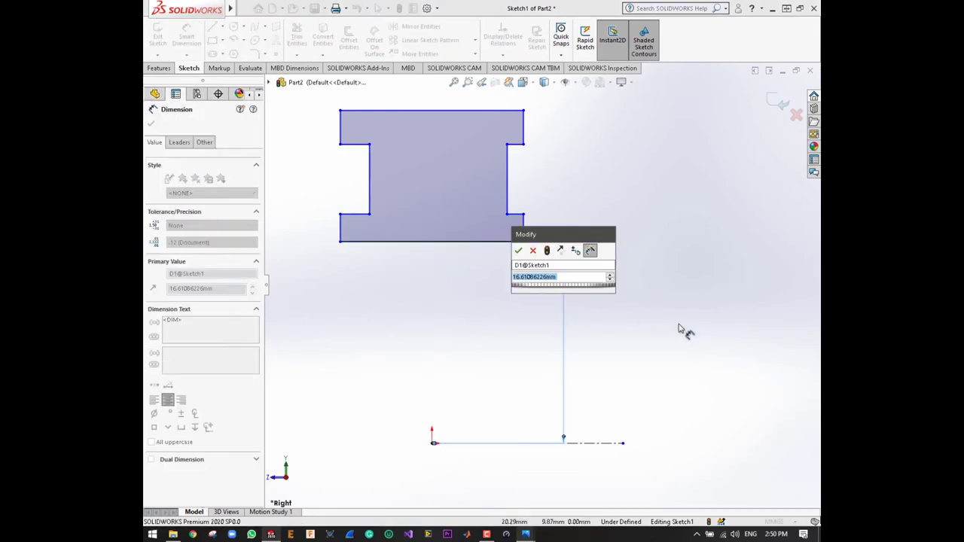
text(2.5)
key(Return)
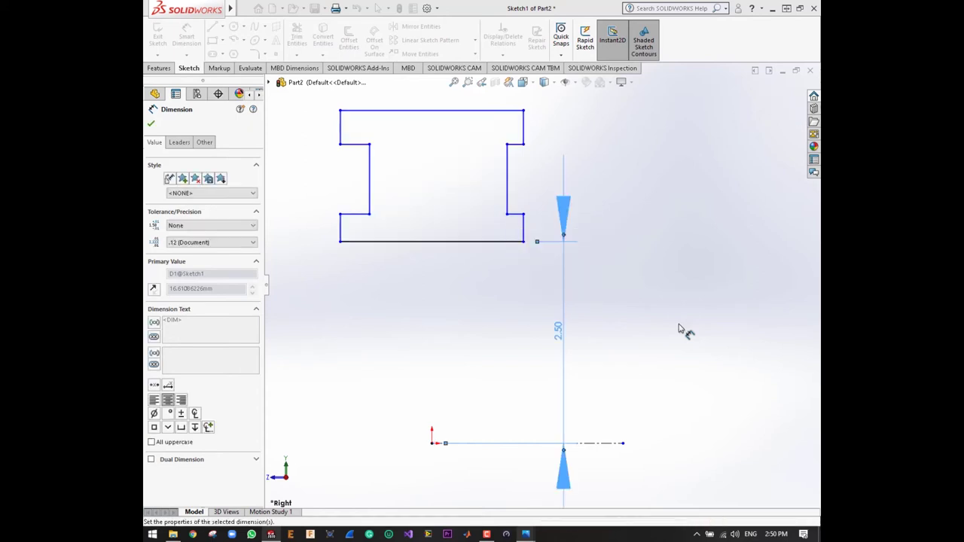
click(678, 330)
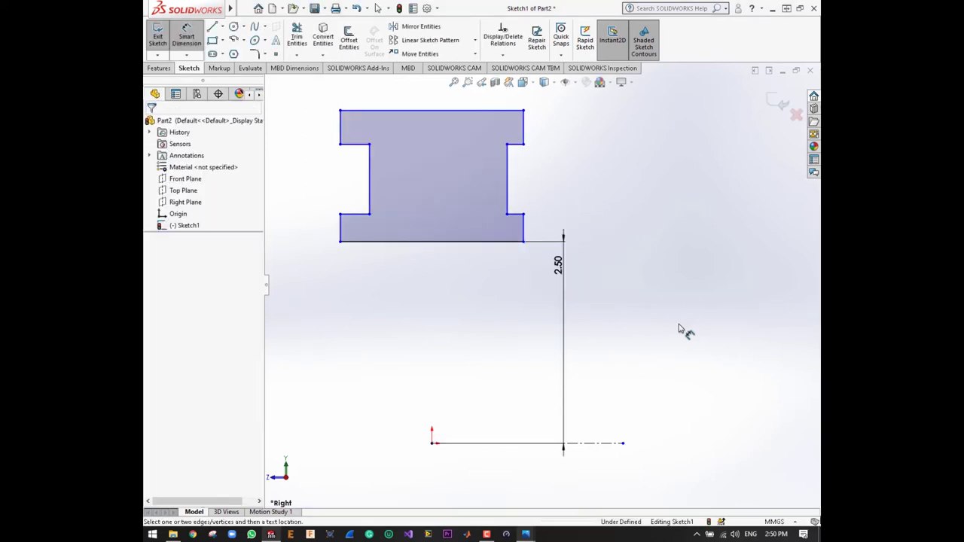
scroll(682, 328, up, 3)
scroll(612, 265, down, 2)
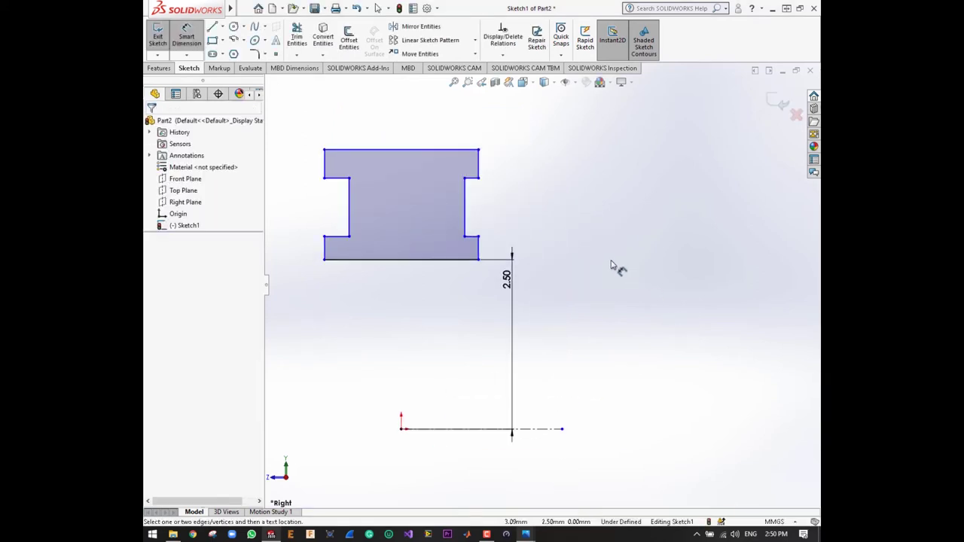
Step: Dimension the top edge 8.00 above the origin, entered as 16/2
click(402, 430)
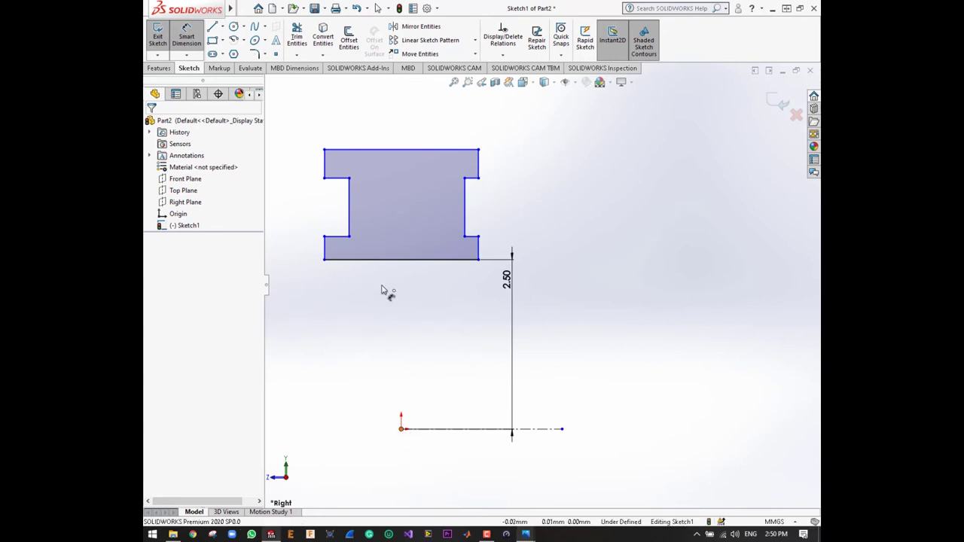
click(396, 151)
click(552, 195)
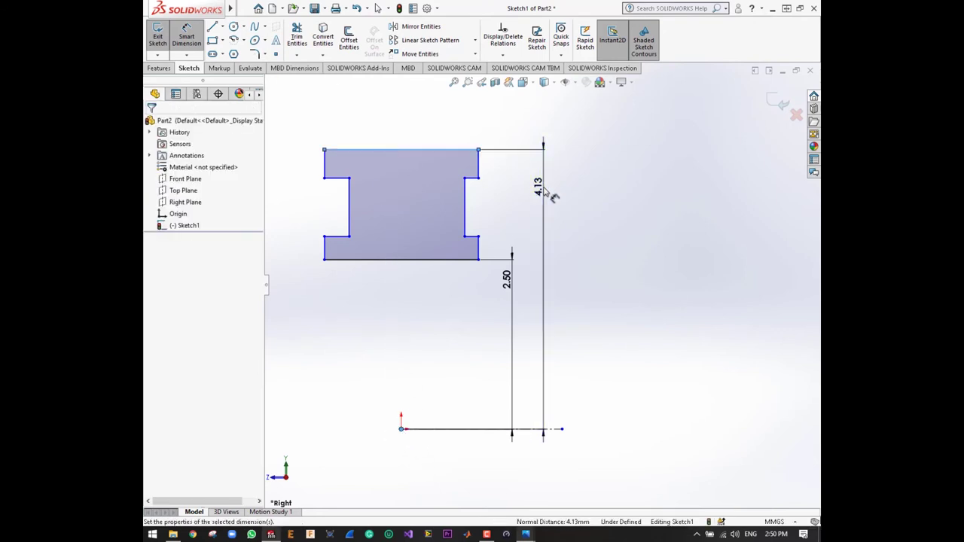
double_click(545, 192)
text(16/2)
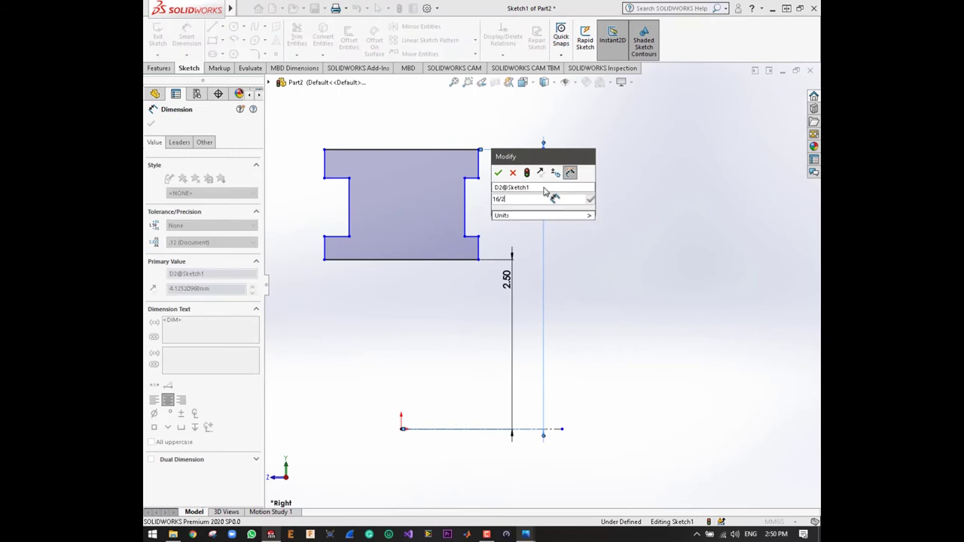
key(Return)
key(f)
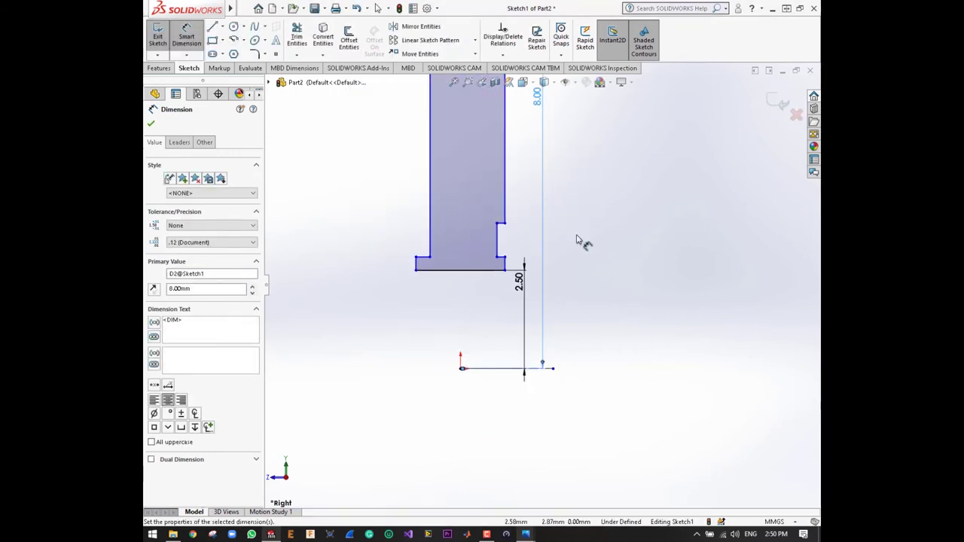
key(Escape)
scroll(592, 218, down, 1)
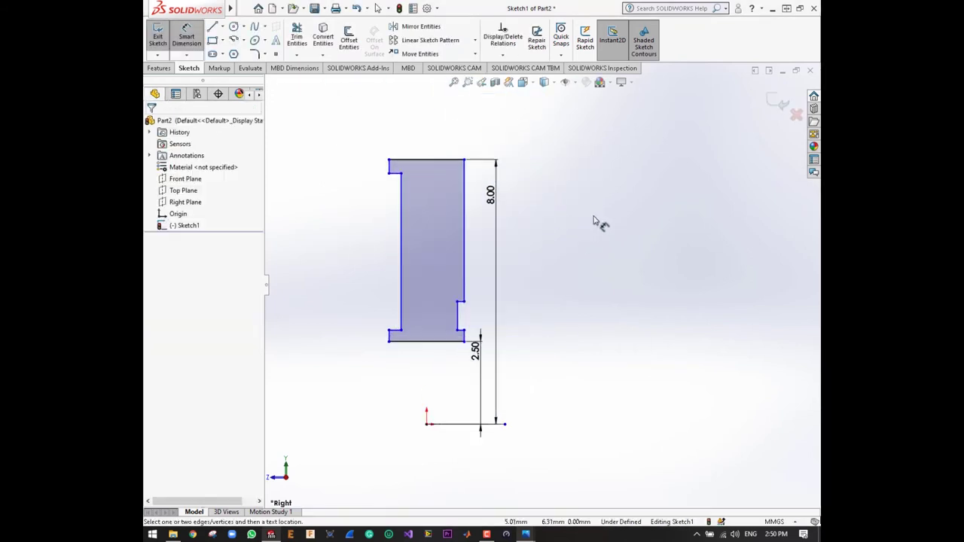
scroll(473, 337, down, 3)
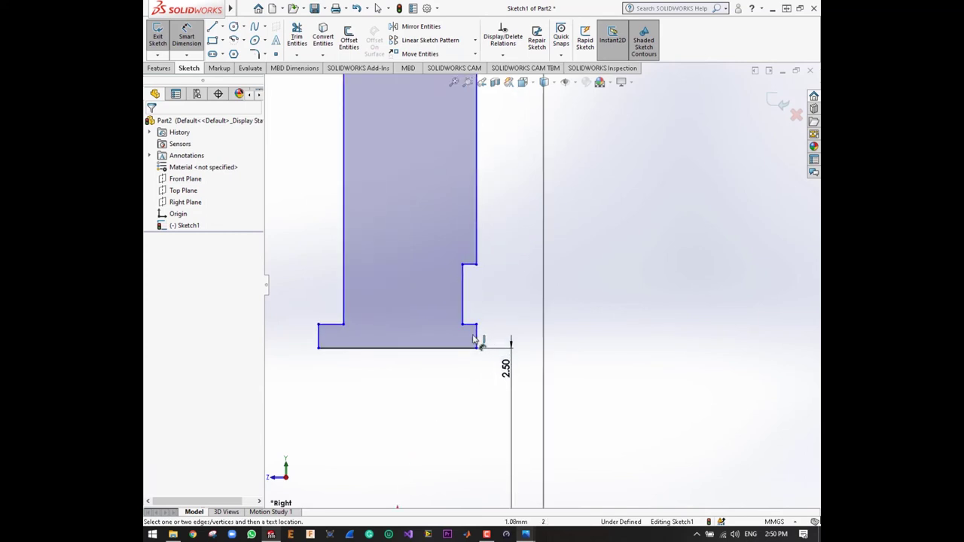
Step: Give the short lower-right step edge a 1.00 height
click(477, 339)
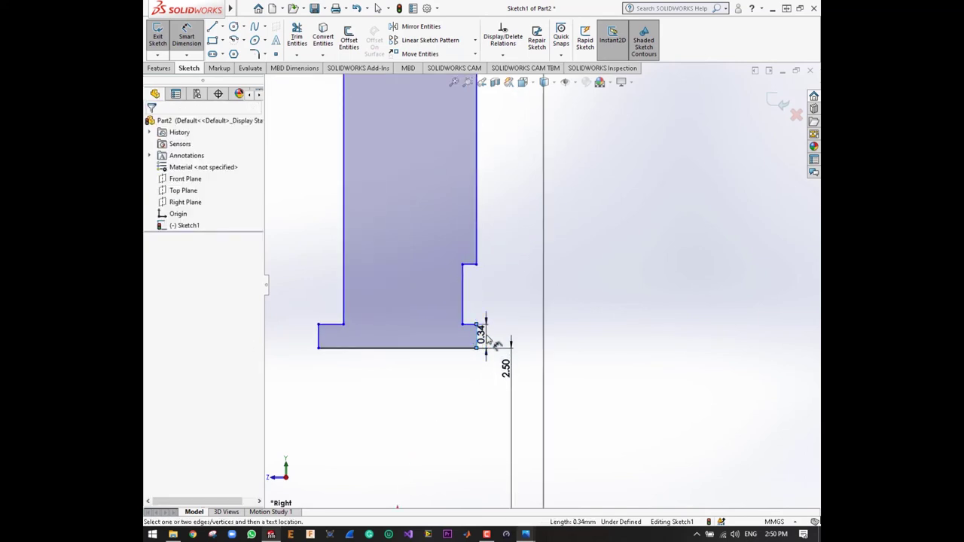
click(487, 339)
text(1.00mm)
key(Return)
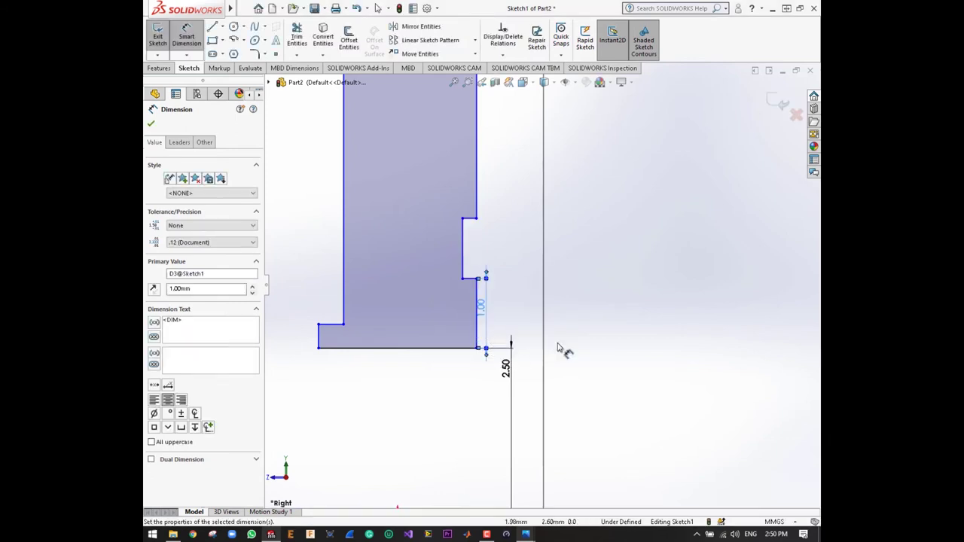
click(611, 303)
scroll(512, 279, down, 1)
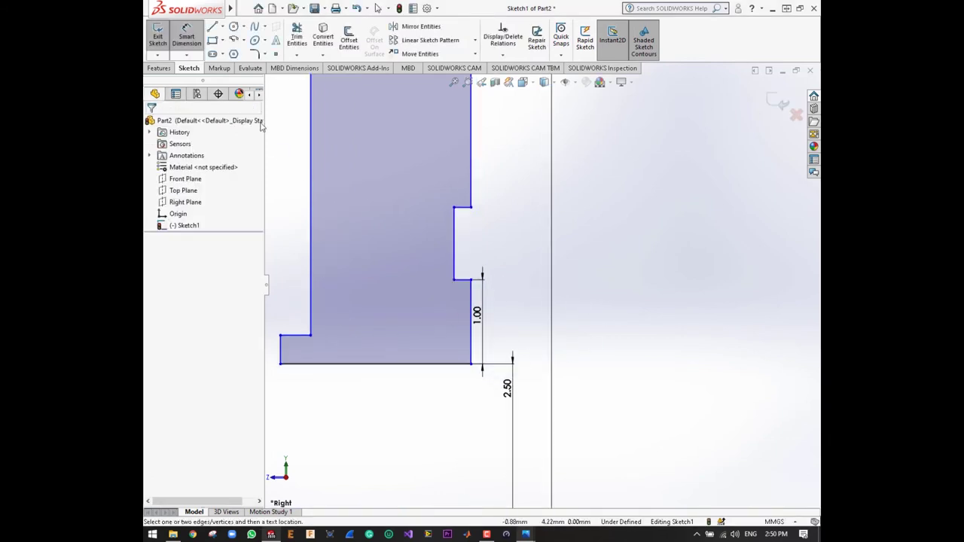
Step: Make the lower-right and left short vertical step edges equal in length
click(204, 43)
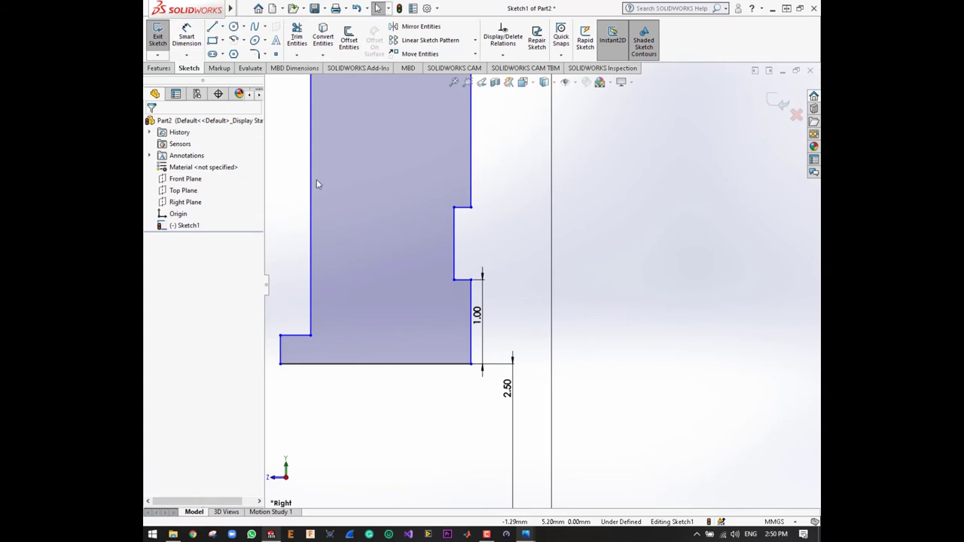
click(471, 323)
ctrl+click(281, 348)
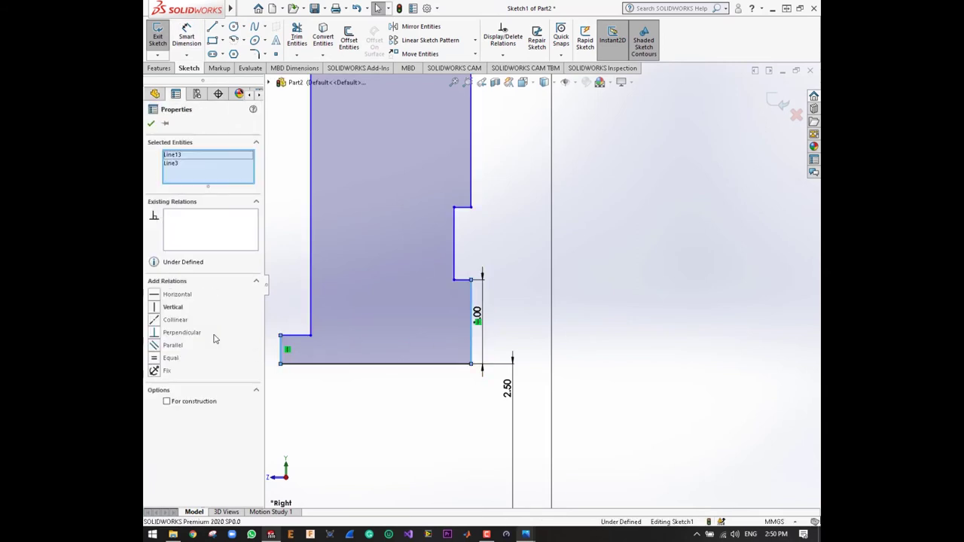
click(156, 359)
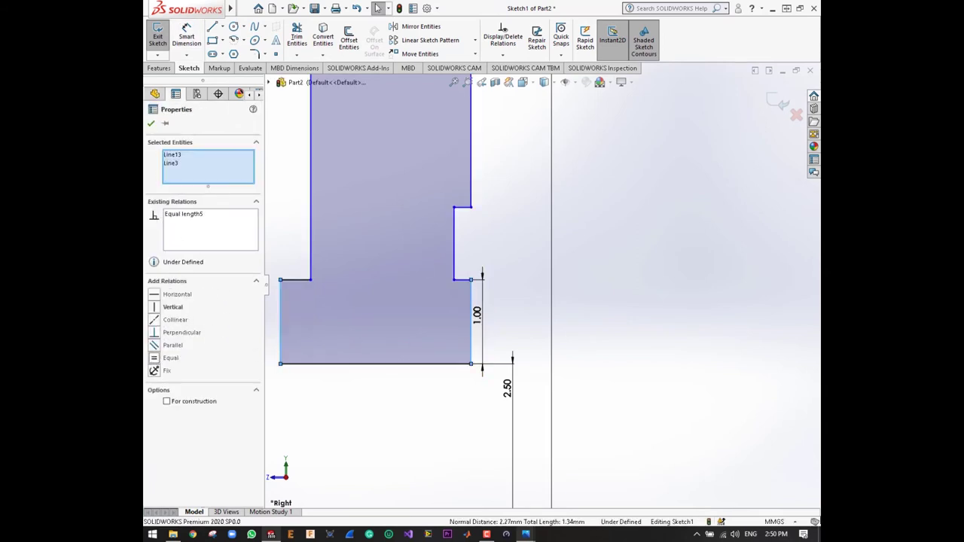
click(150, 121)
scroll(584, 406, up, 3)
scroll(579, 313, up, 3)
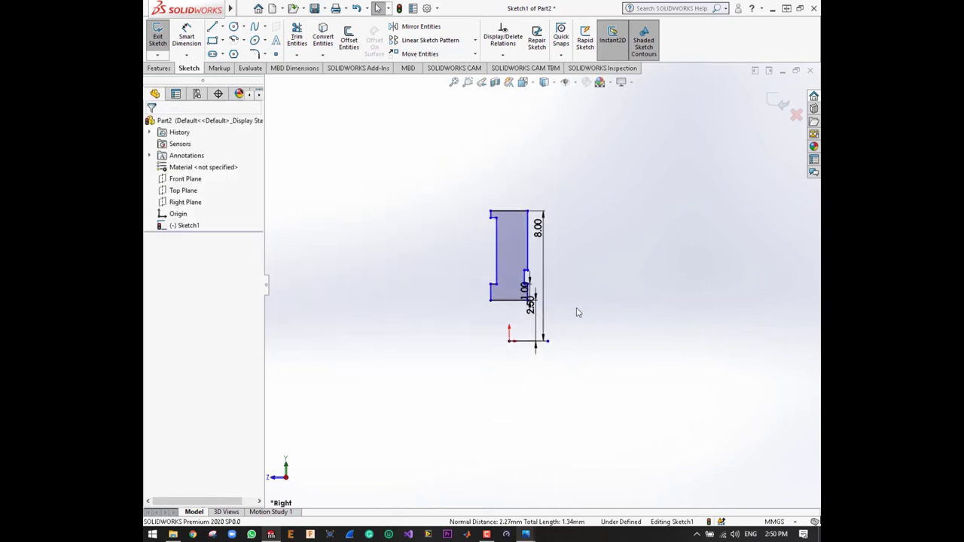
scroll(559, 230, down, 3)
scroll(559, 230, down, 2)
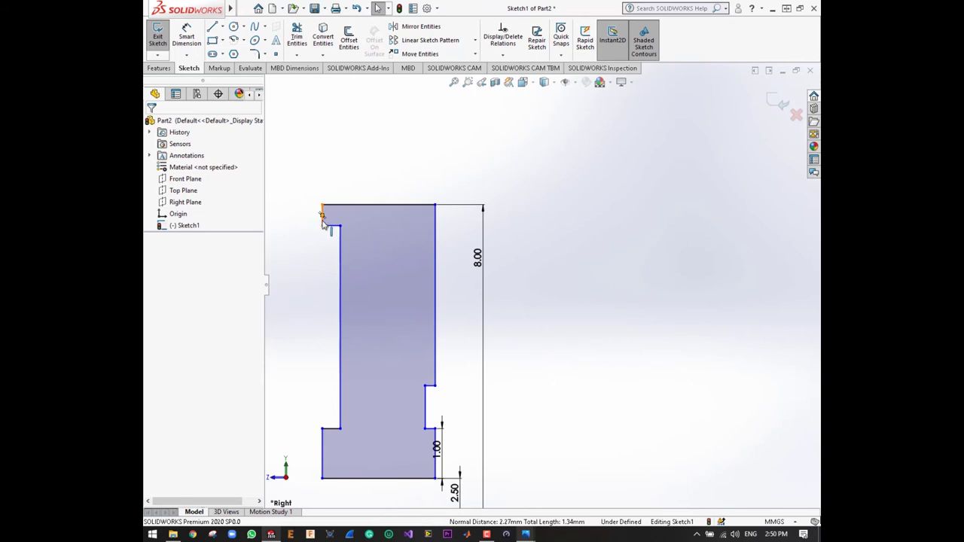
Step: Make the top-left short edge and long right edge equal to them too
click(323, 215)
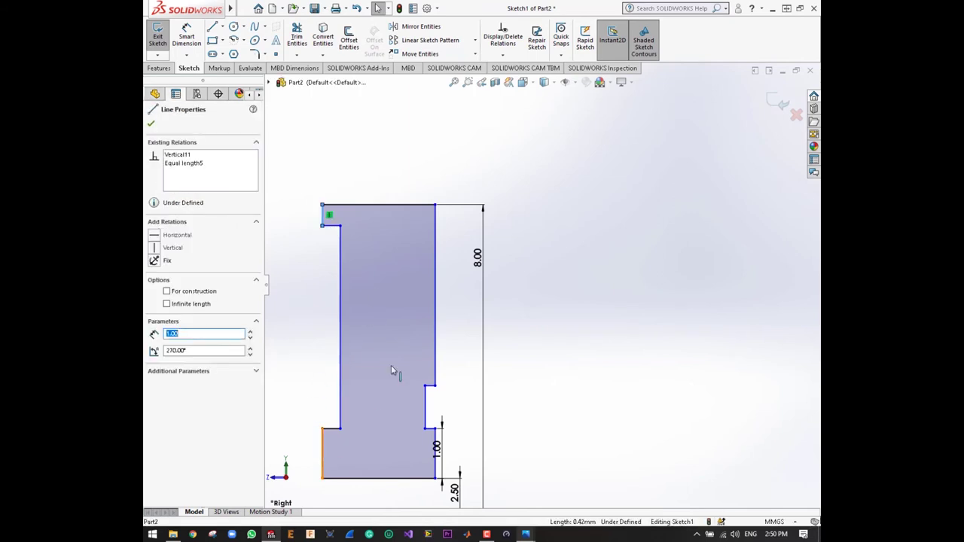
ctrl+click(435, 276)
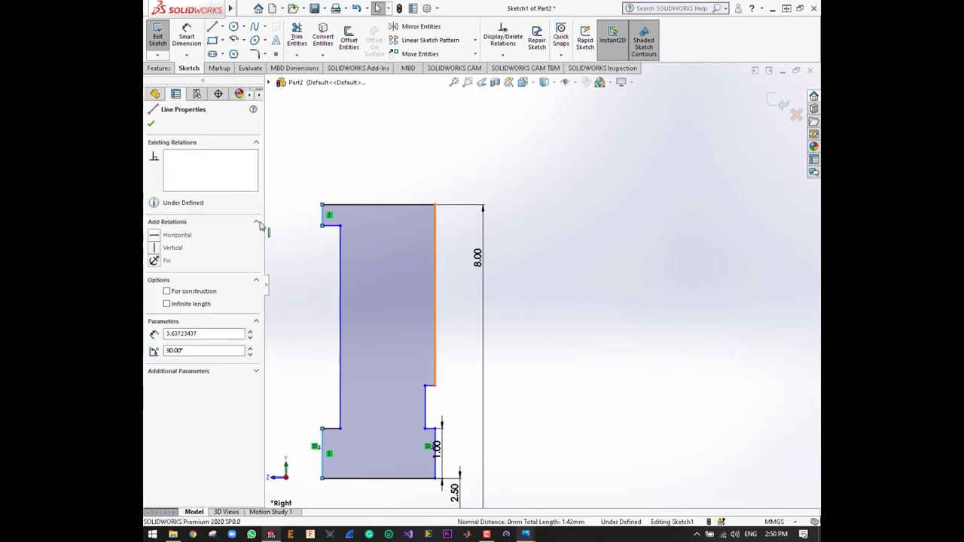
click(156, 347)
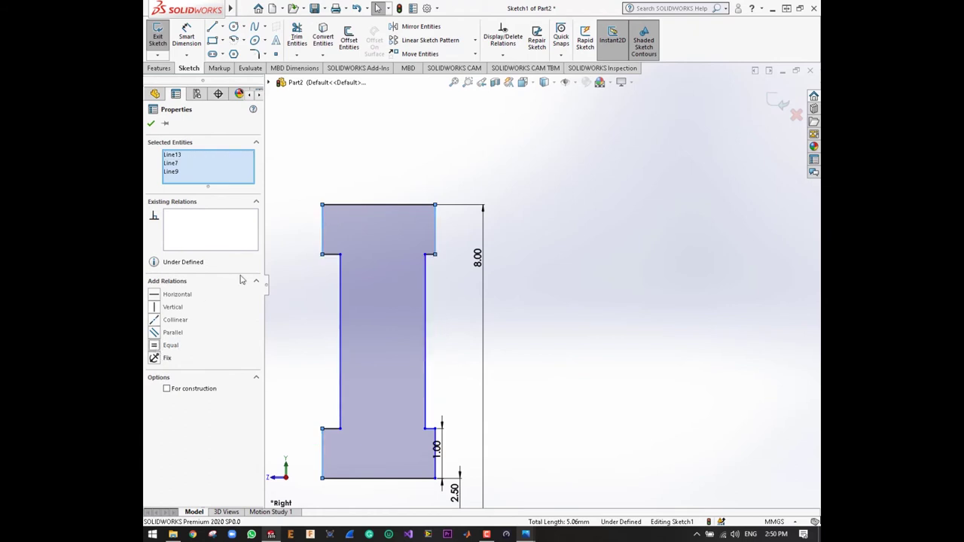
click(150, 124)
scroll(452, 291, up, 1)
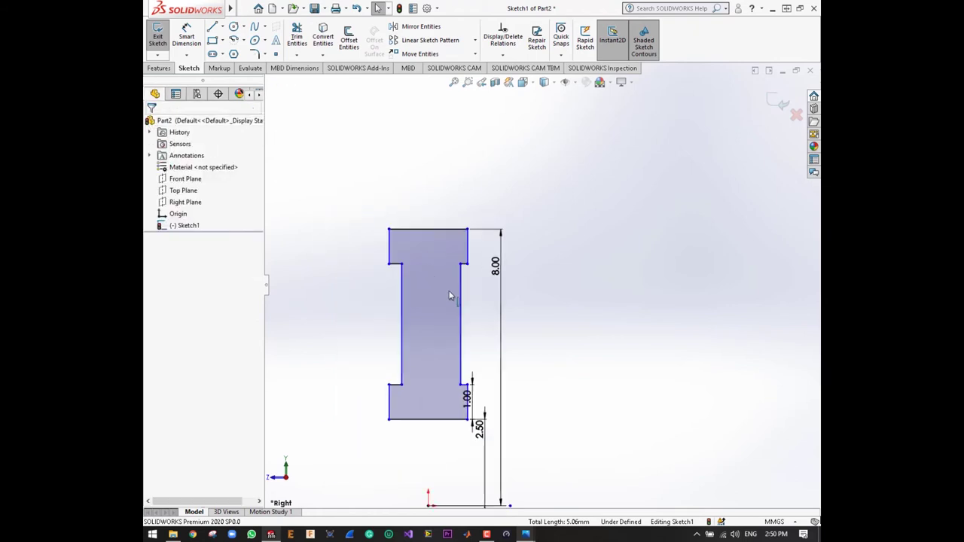
scroll(516, 355, down, 1)
scroll(507, 354, down, 1)
scroll(431, 244, up, 1)
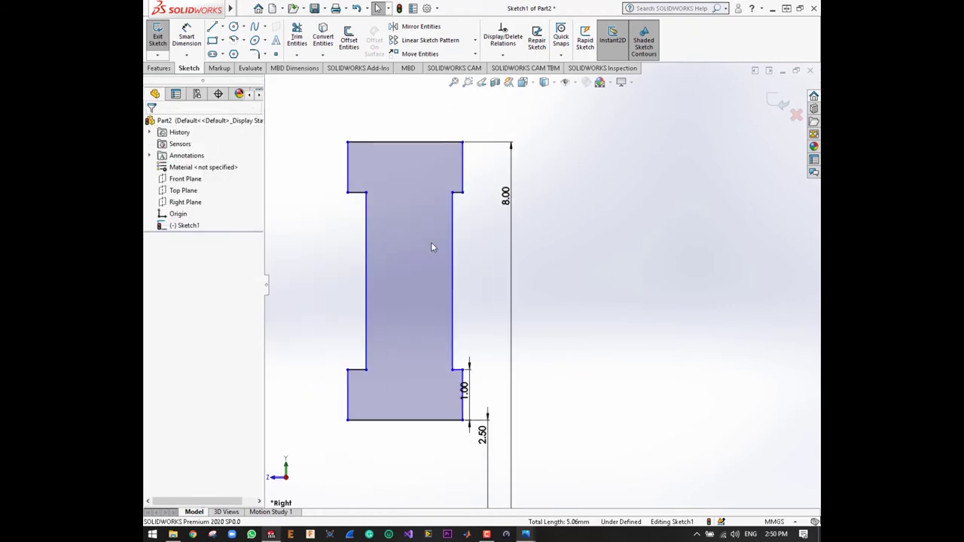
scroll(431, 242, down, 1)
scroll(430, 262, down, 2)
scroll(400, 253, down, 1)
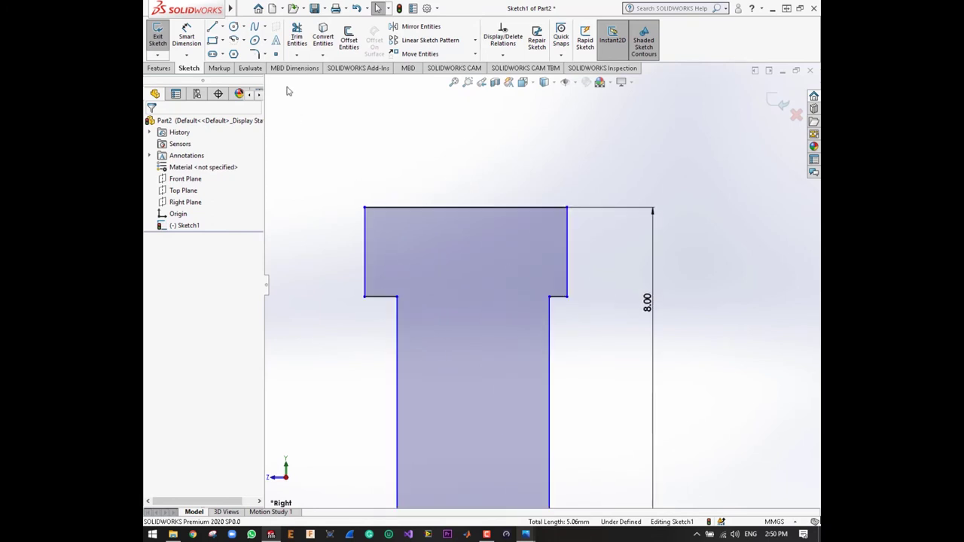
Step: Dimension the upper-left notch's short horizontal step, accepting 0.5 initially
click(186, 36)
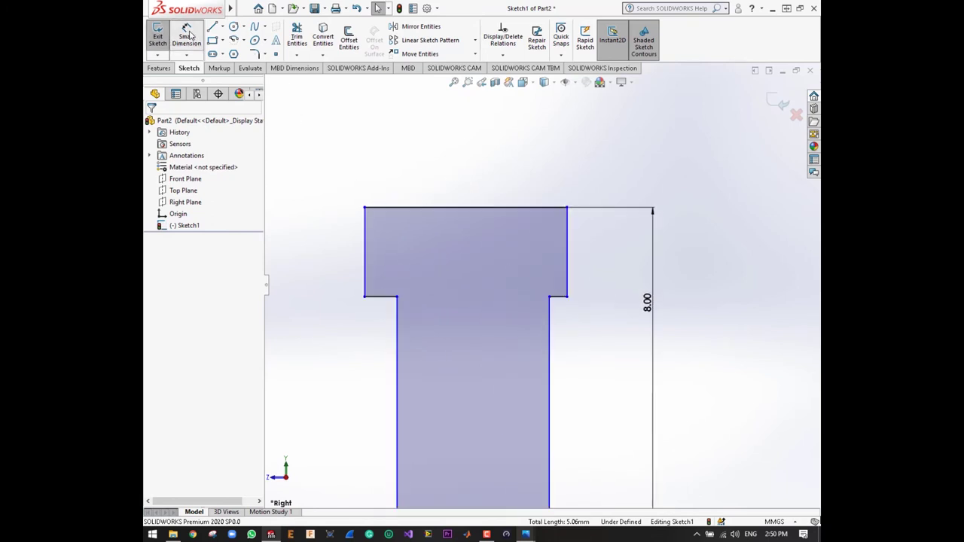
click(379, 311)
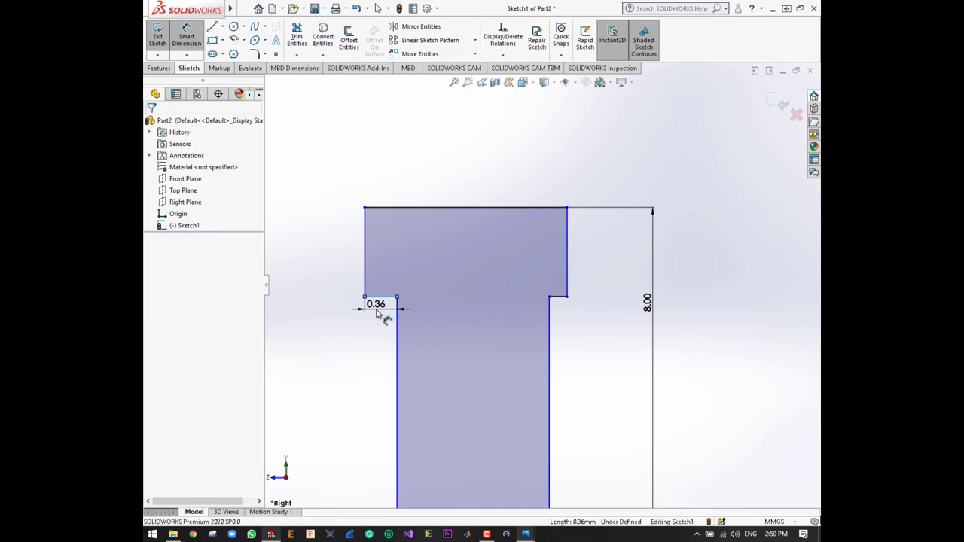
click(378, 315)
text(0.5)
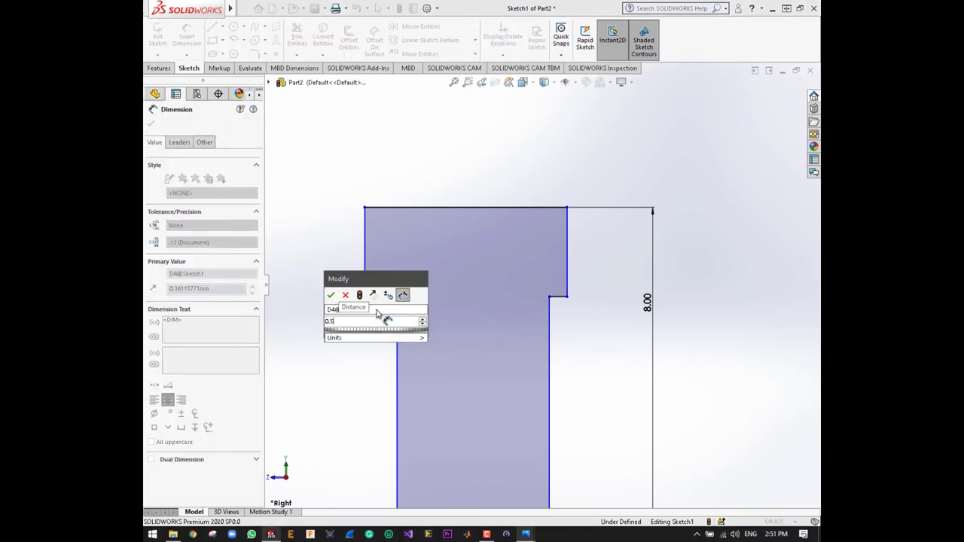
key(Return)
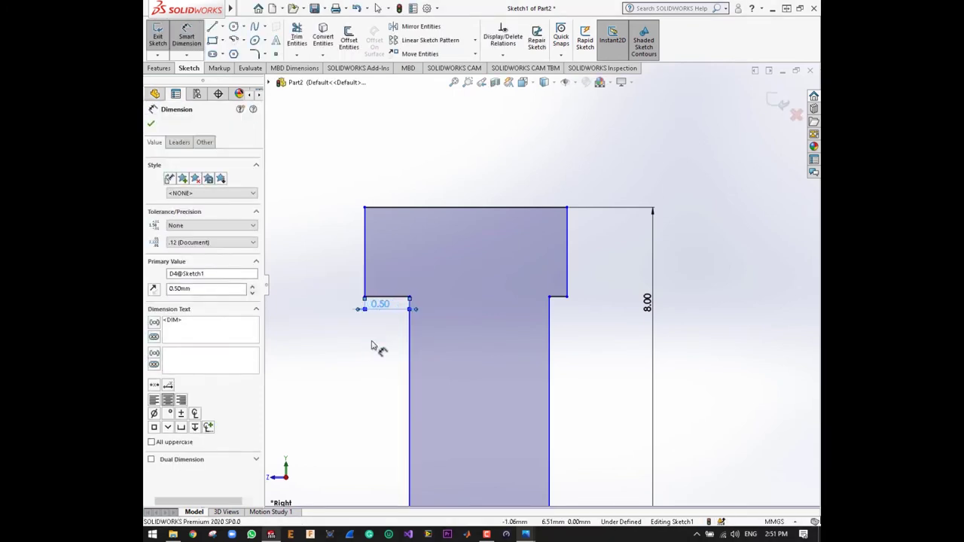
click(377, 342)
scroll(384, 339, up, 3)
scroll(390, 334, up, 1)
scroll(548, 339, down, 2)
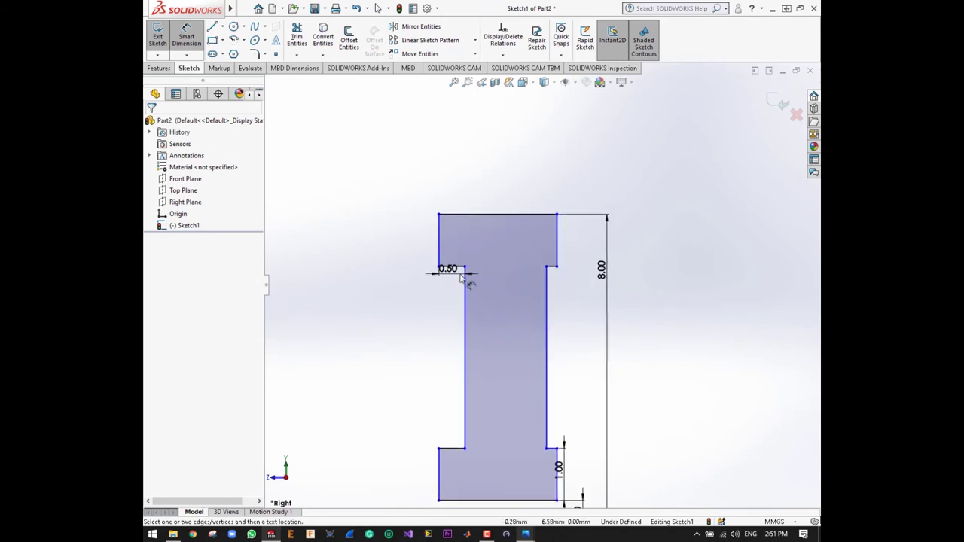
Step: Change the step dimension from 0.50 to 0.15, undoing a failed first edit
double_click(449, 270)
text(0.25)
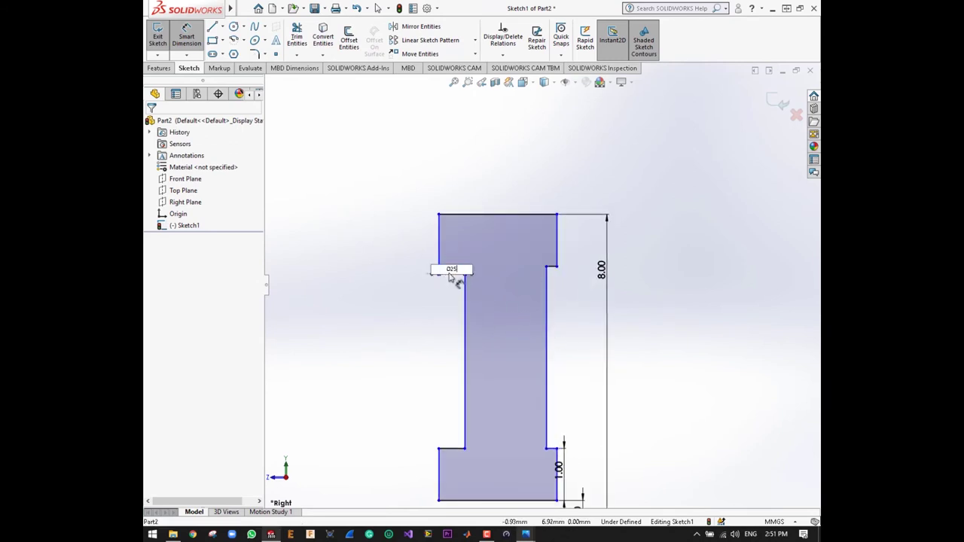
key(Return)
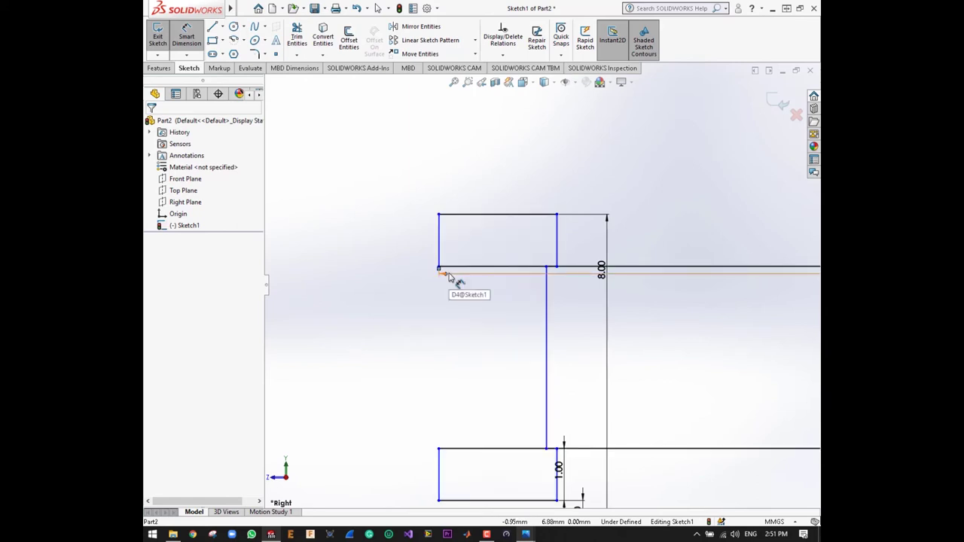
key(ctrl+z)
double_click(450, 273)
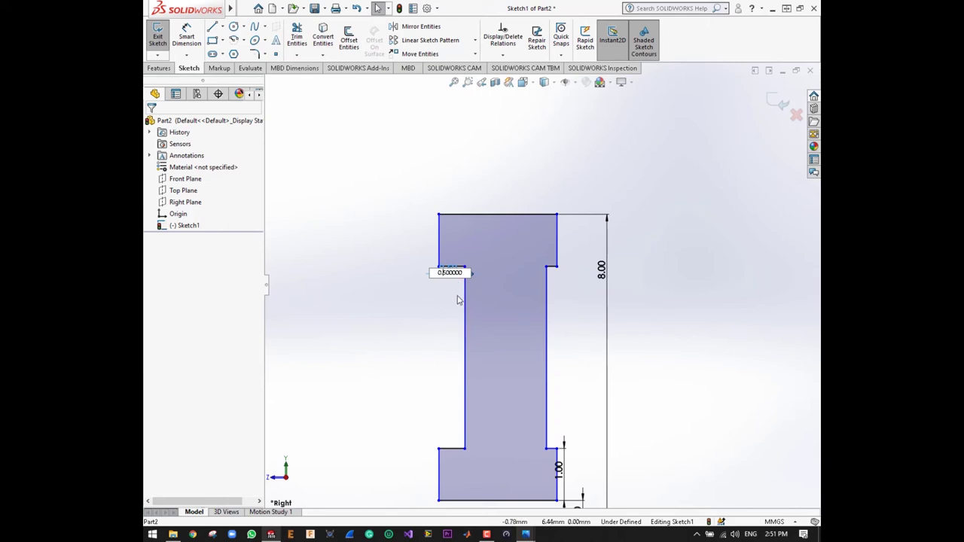
key(Return)
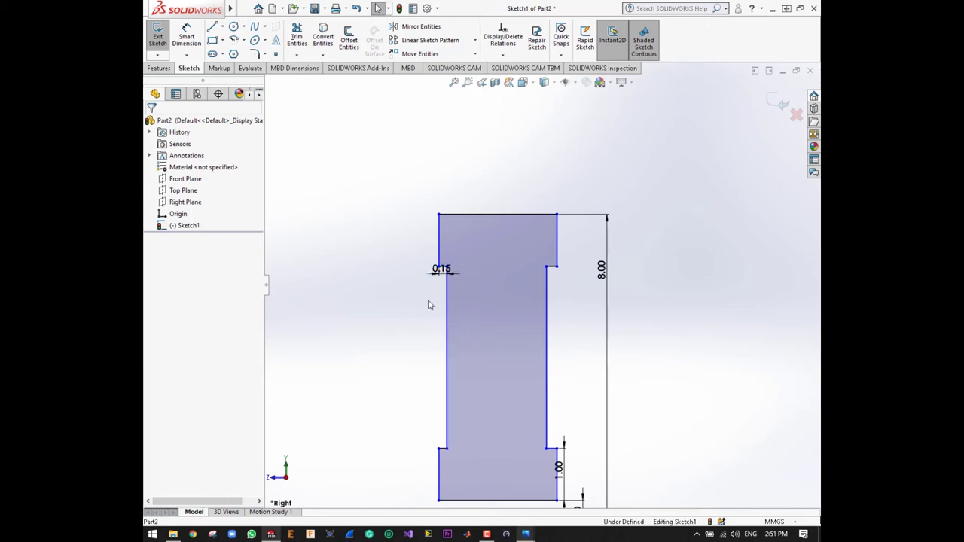
scroll(425, 292, up, 2)
scroll(548, 211, down, 1)
scroll(473, 173, down, 3)
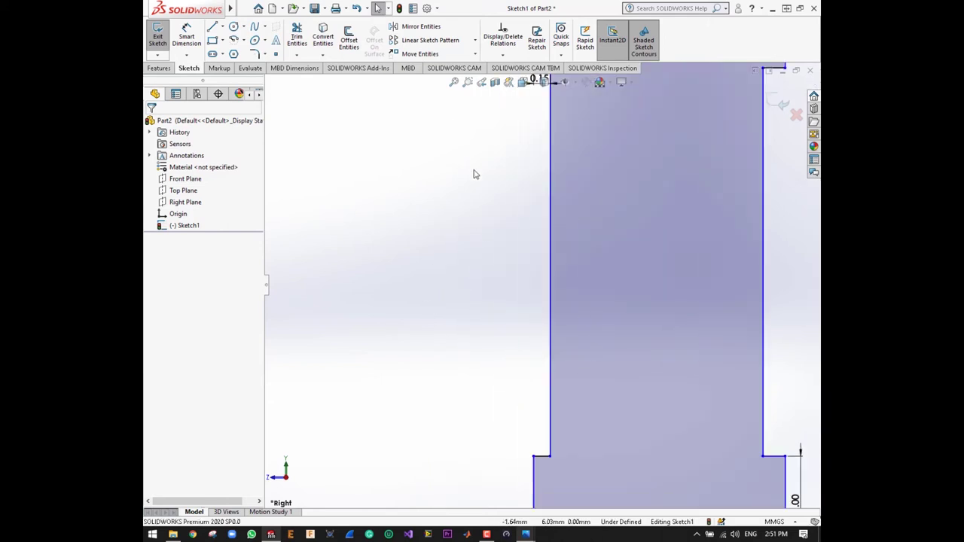
scroll(459, 204, up, 2)
scroll(561, 169, down, 1)
scroll(554, 256, down, 3)
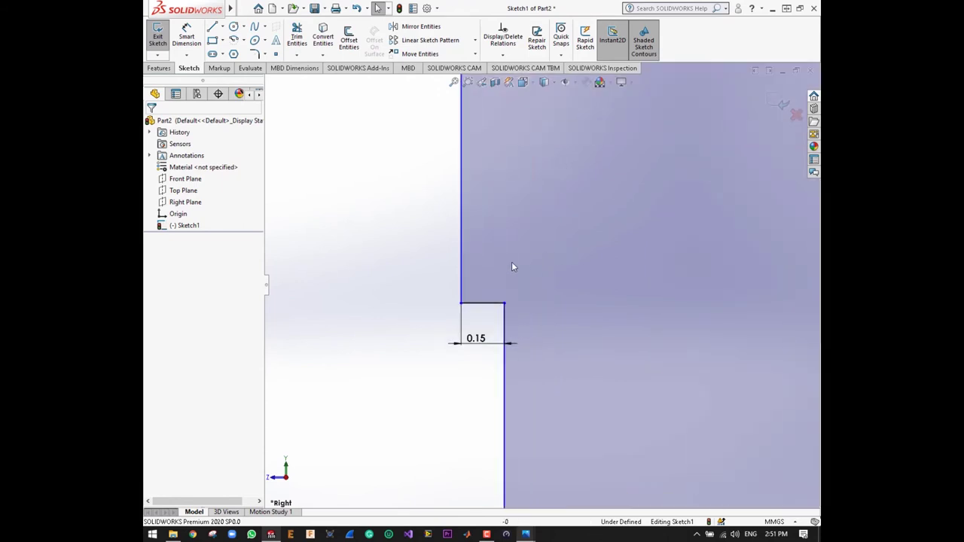
scroll(397, 254, up, 3)
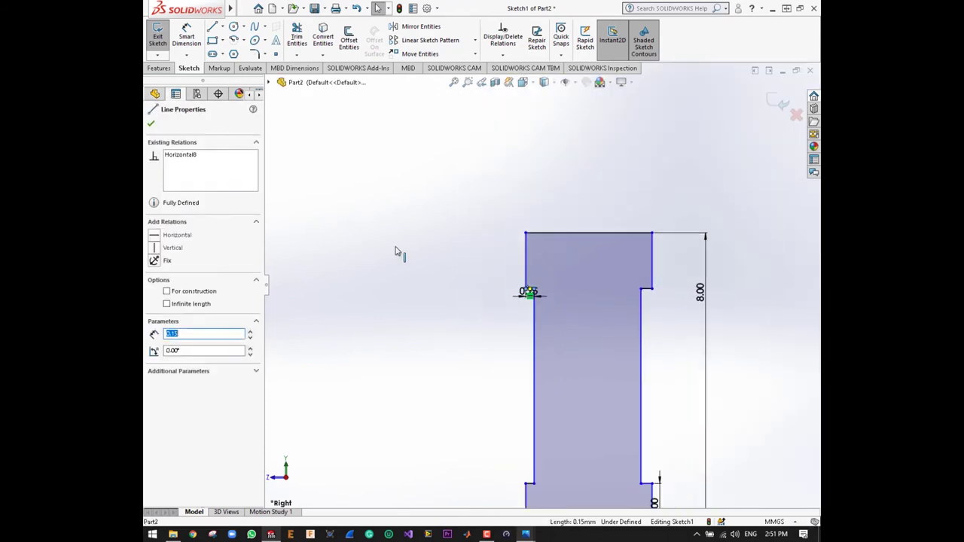
scroll(396, 254, up, 1)
Step: Make the right and top-right notch step lines equal to the 0.15 step, then fit the view
scroll(530, 410, down, 2)
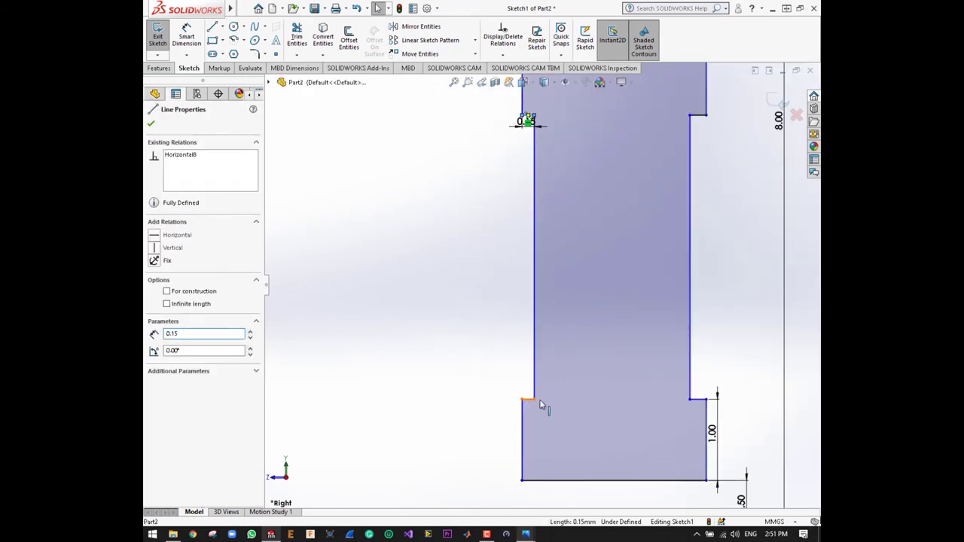
ctrl+click(696, 400)
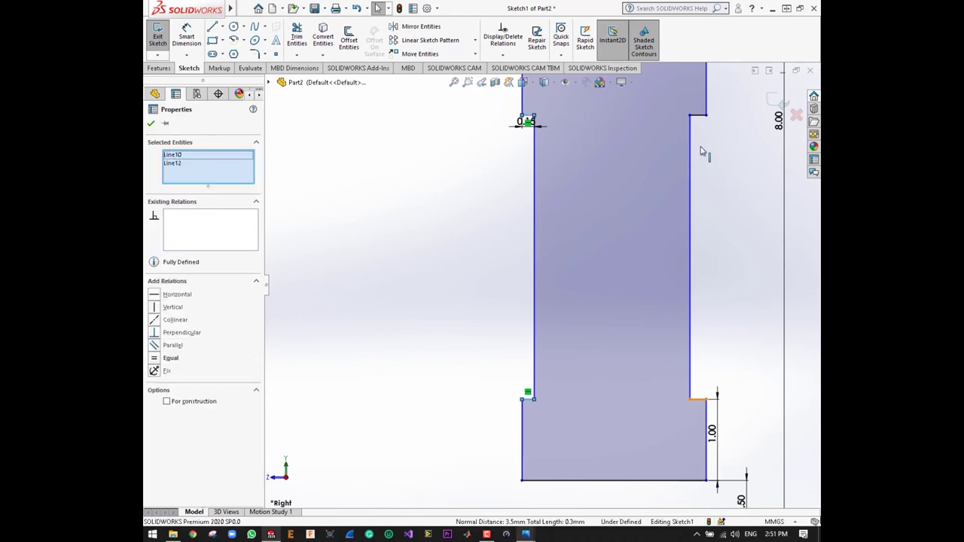
ctrl+click(700, 116)
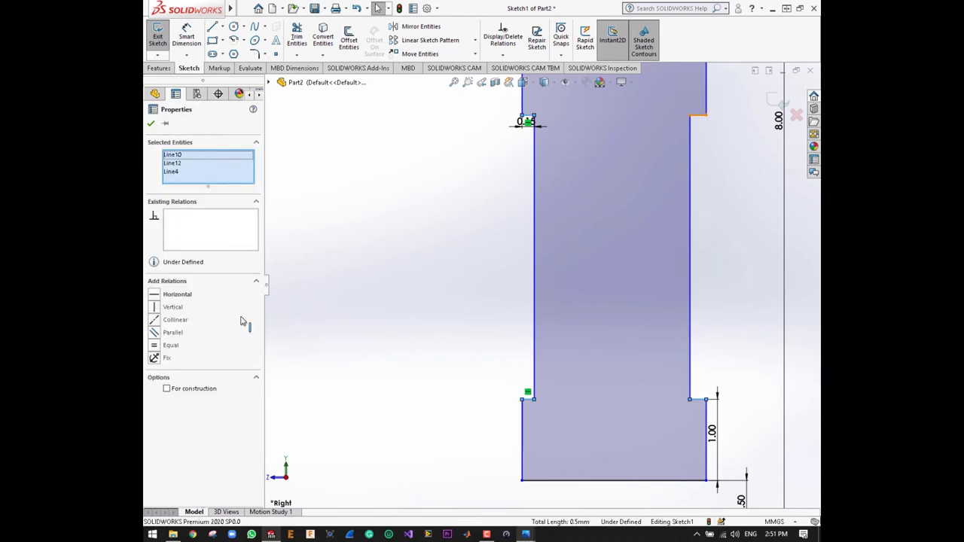
click(155, 348)
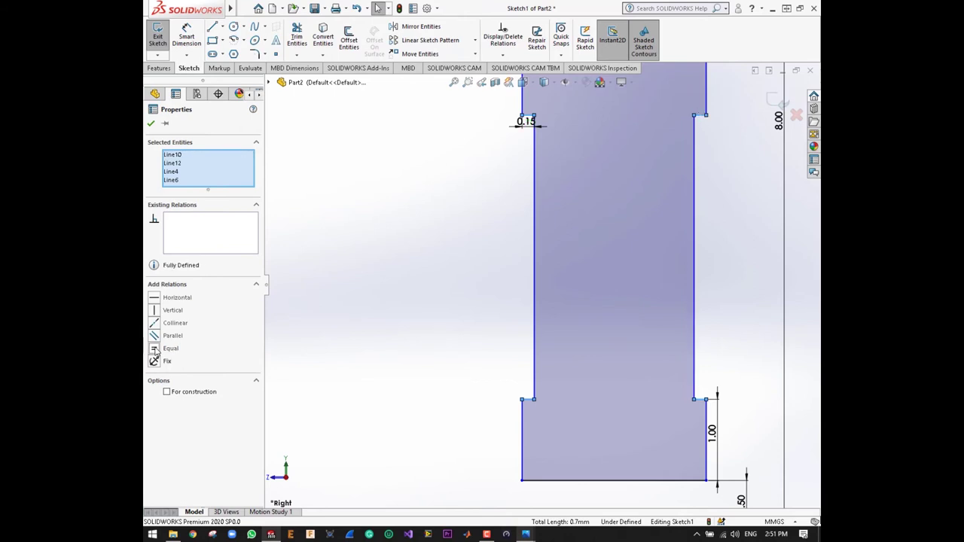
click(150, 126)
key(f)
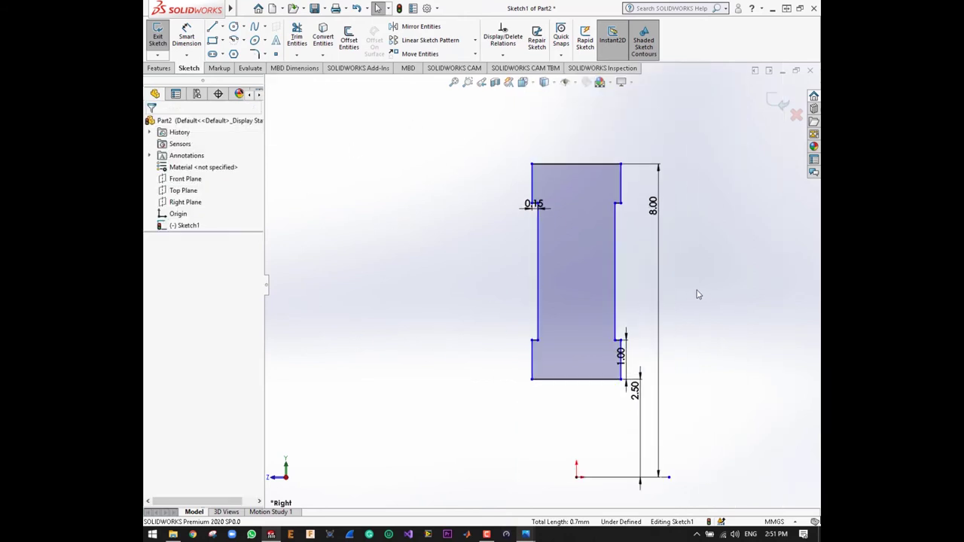
scroll(678, 264, down, 2)
scroll(637, 232, down, 2)
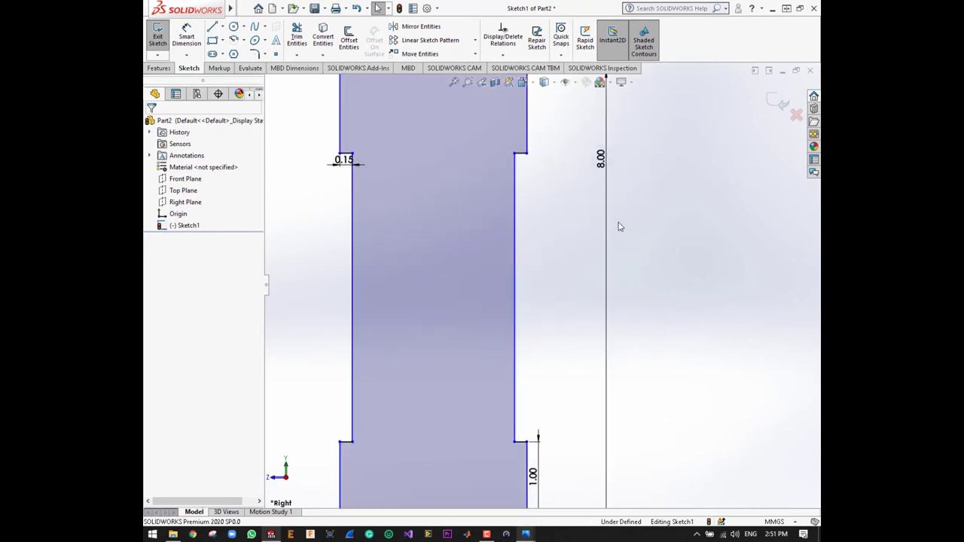
scroll(603, 226, up, 4)
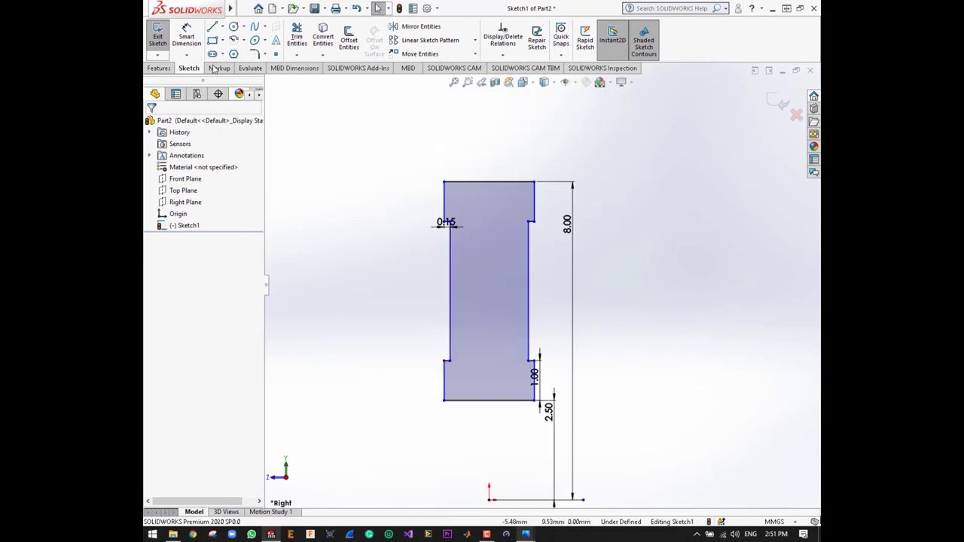
Step: Dimension the profile's top edge at 5.00 wide, fully defining Sketch1
key(d)
click(501, 185)
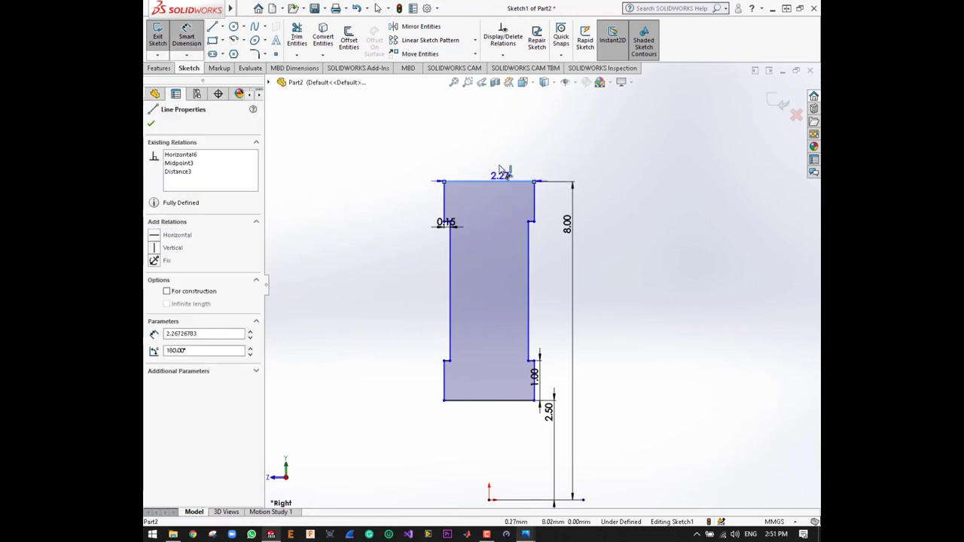
click(500, 170)
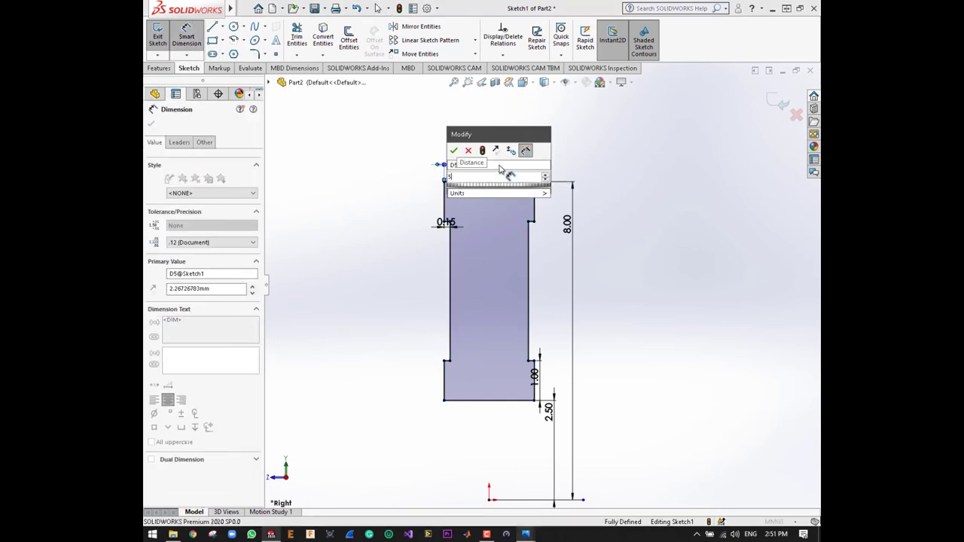
text(5)
key(Return)
click(637, 237)
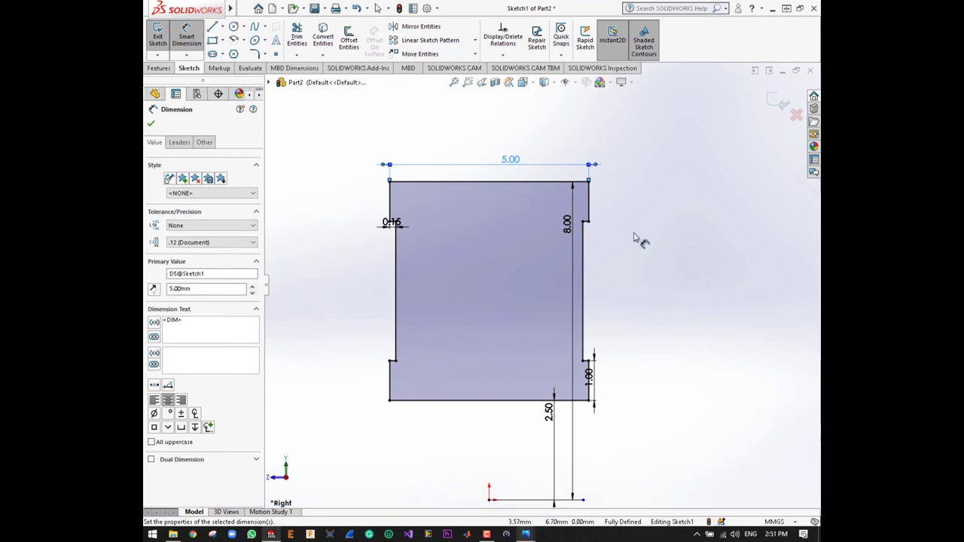
scroll(638, 266, up, 3)
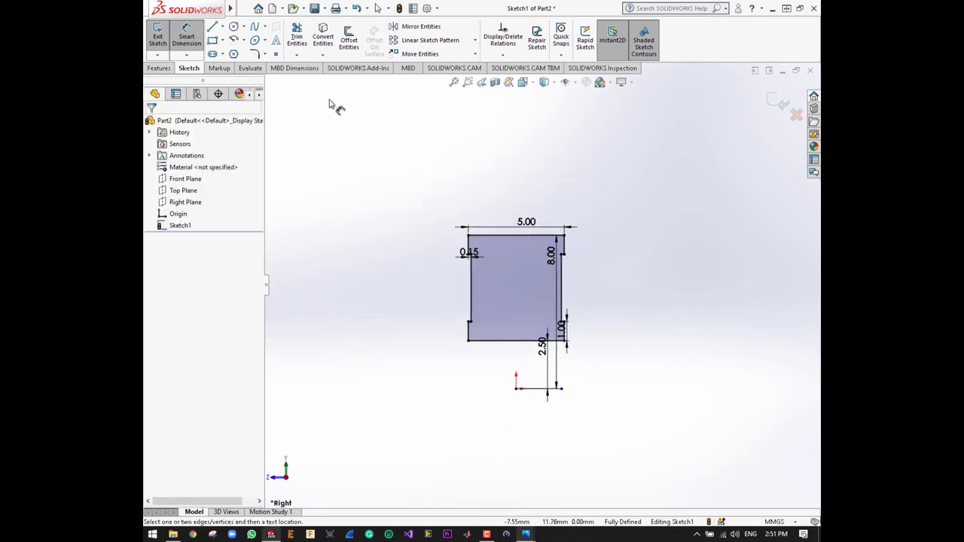
key(Escape)
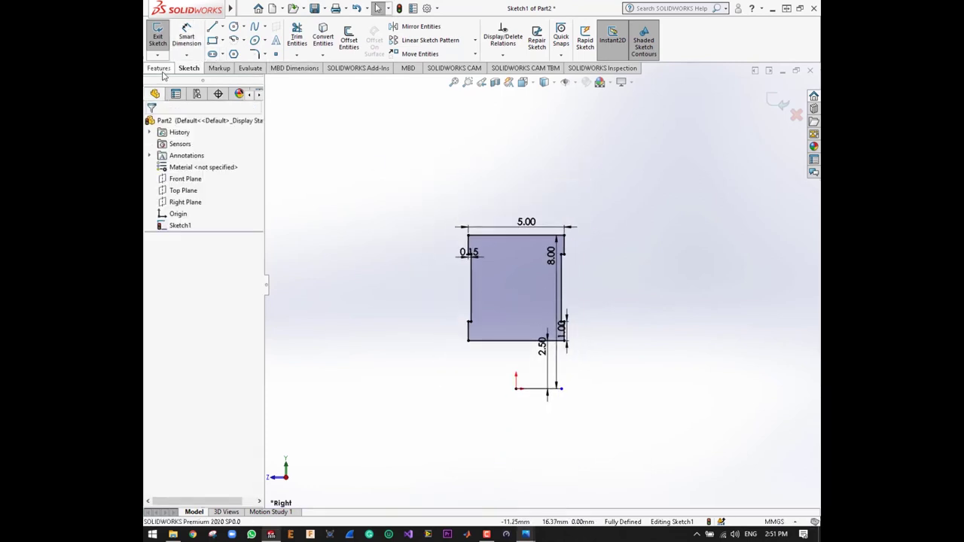
Step: Revolve the sketch profile into a solid bearing ring
click(161, 69)
click(193, 36)
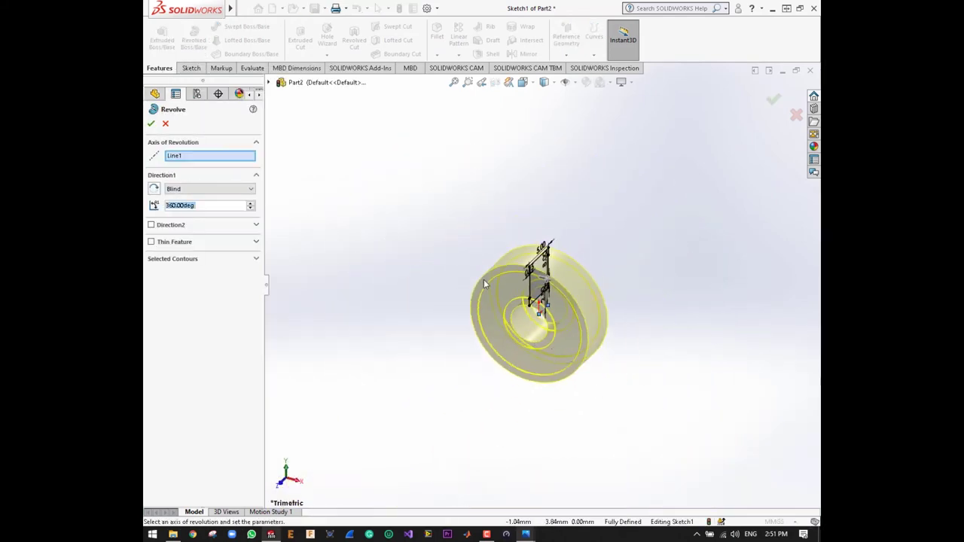
click(151, 125)
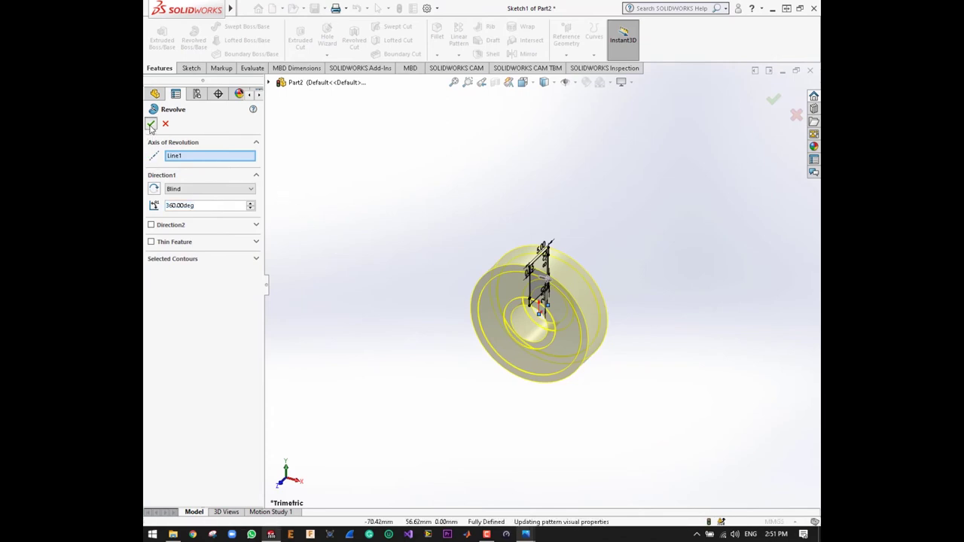
Step: Select the bearing's front face and bring up its Edit Appearance colour editor
click(552, 191)
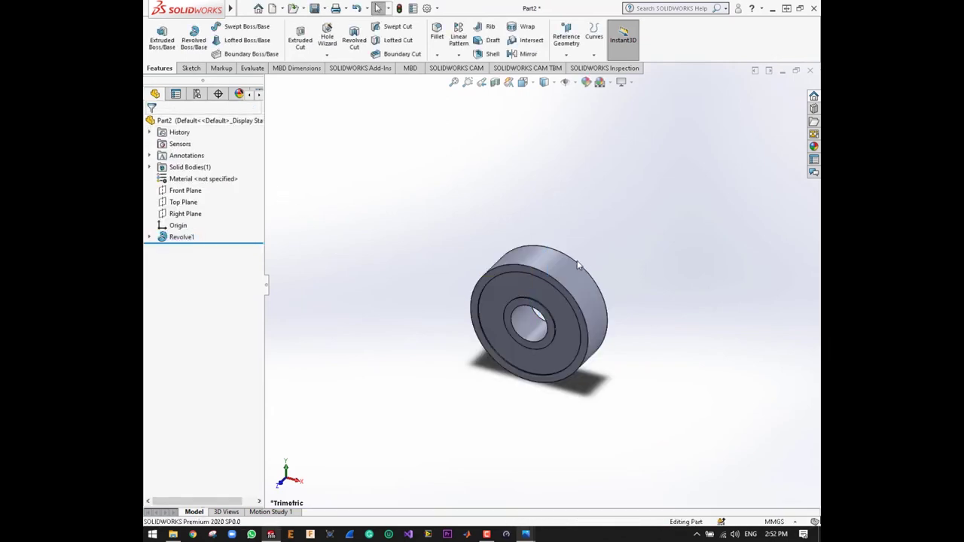
scroll(593, 294, down, 4)
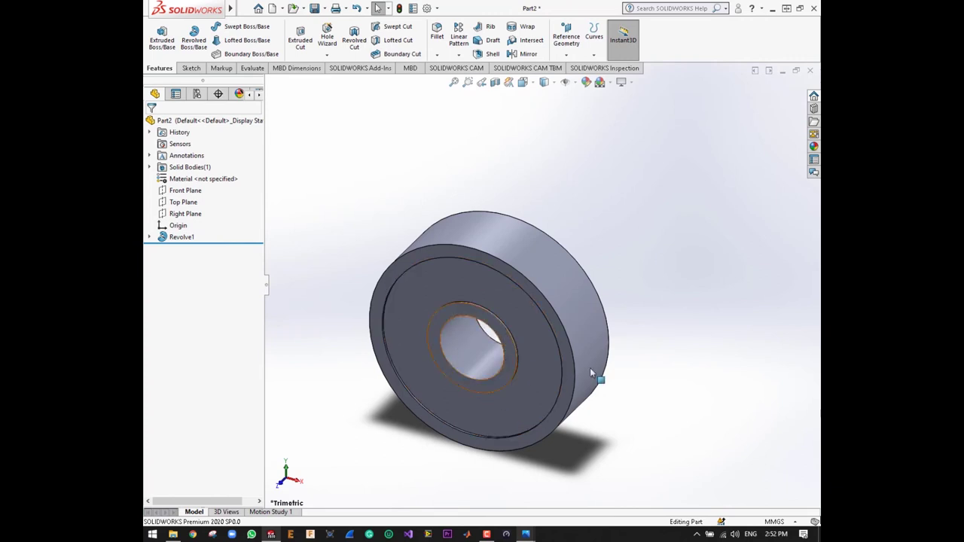
click(468, 289)
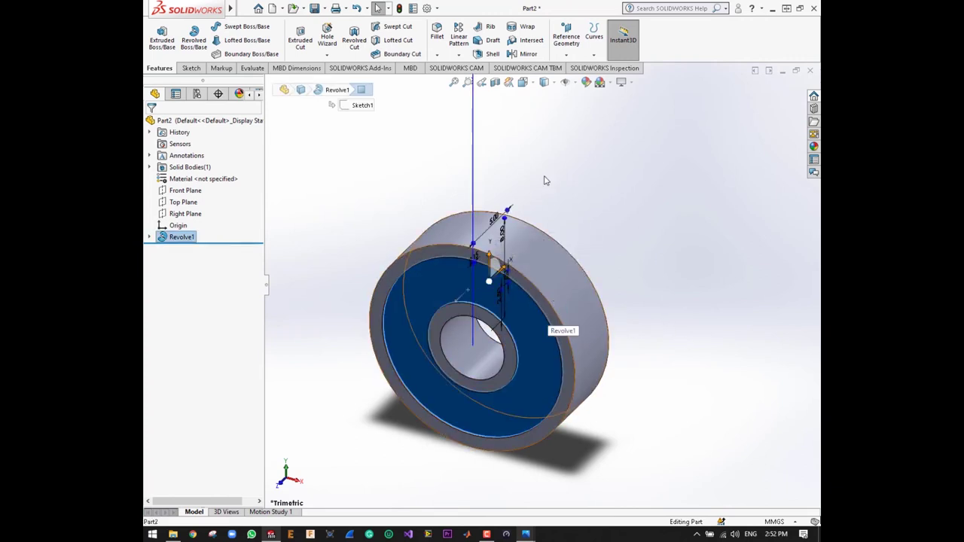
click(585, 86)
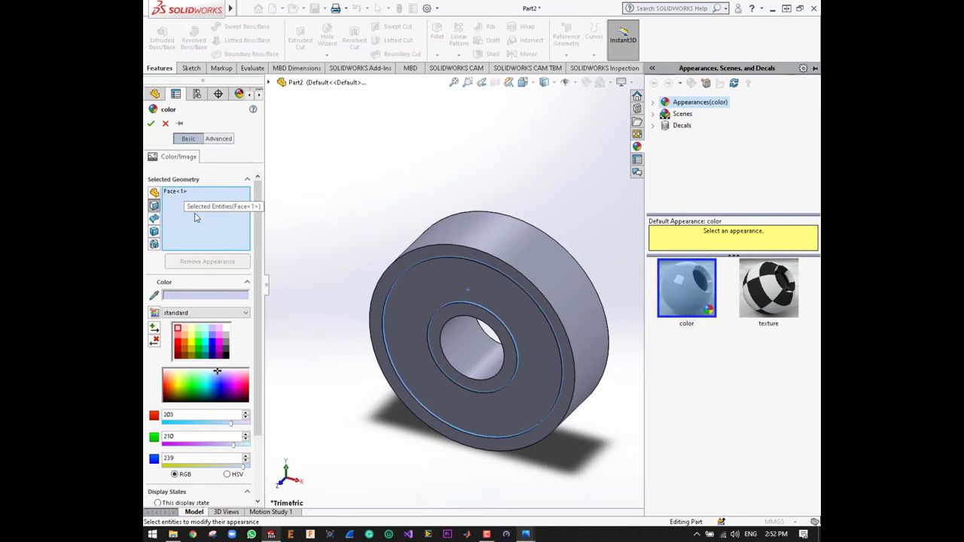
Step: Colour the bearing's front face dark grey (RGB 64, 64, 64)
click(229, 351)
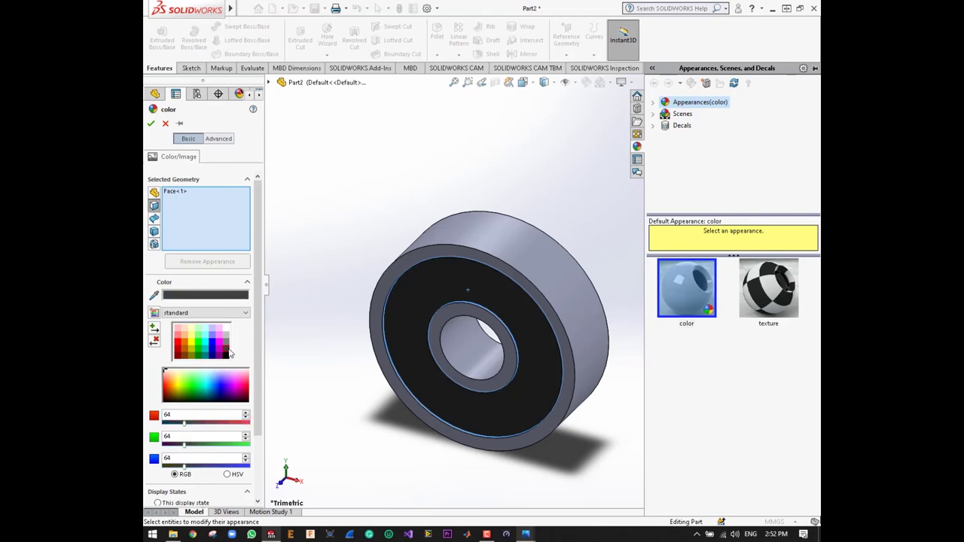
click(580, 461)
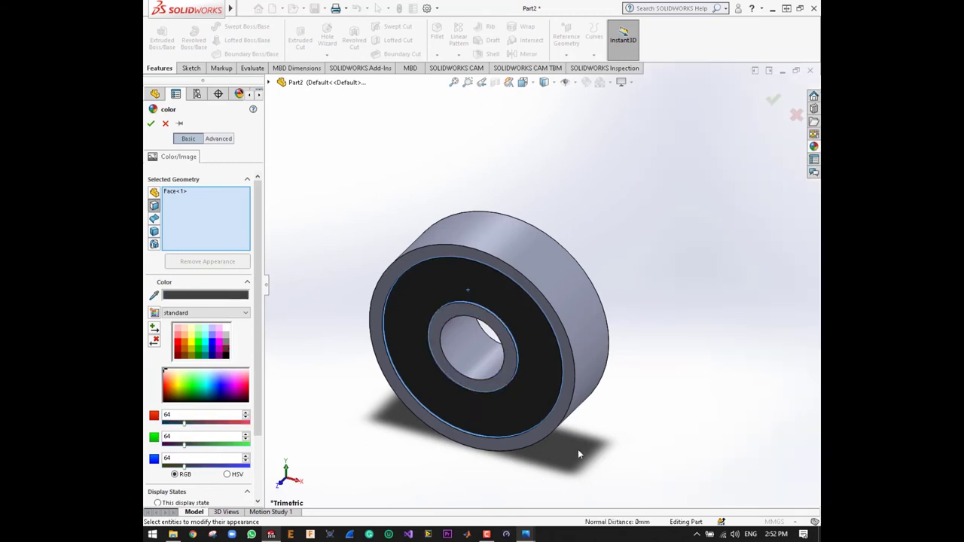
click(150, 124)
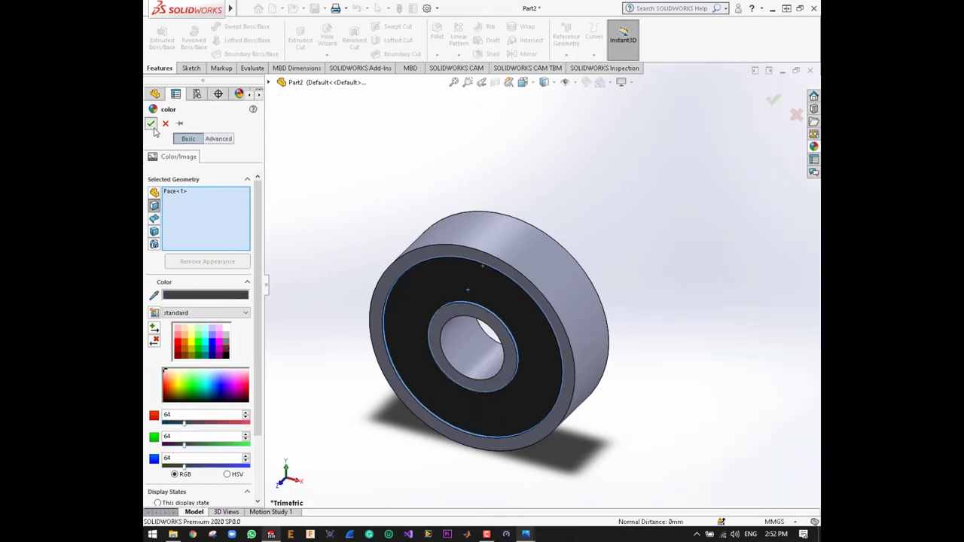
Step: Orbit to the far side and colour the back face the same dark grey
mouse_move(370, 224)
middle_down()
mouse_move(645, 392)
mouse_move(581, 377)
mouse_move(525, 379)
middle_up()
click(525, 385)
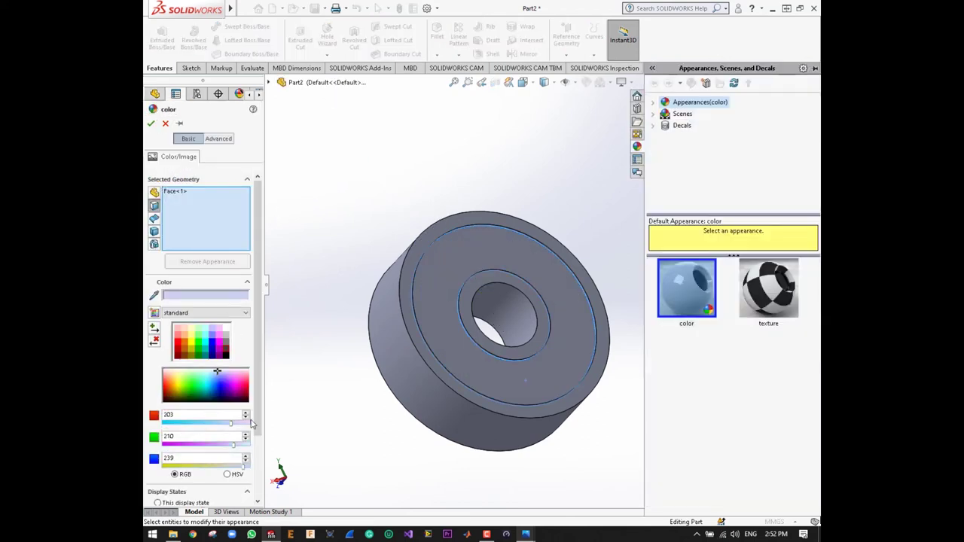
click(226, 352)
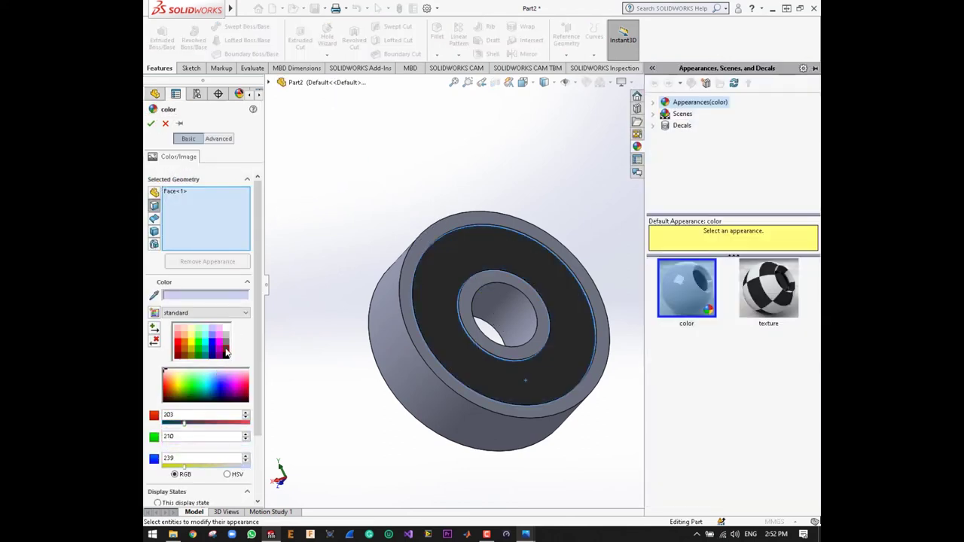
click(152, 124)
Step: Orbit the bearing, then bring up Save As for Ball-Bearing 26-9-2020 in V-Slot 2020
scroll(406, 193, up, 4)
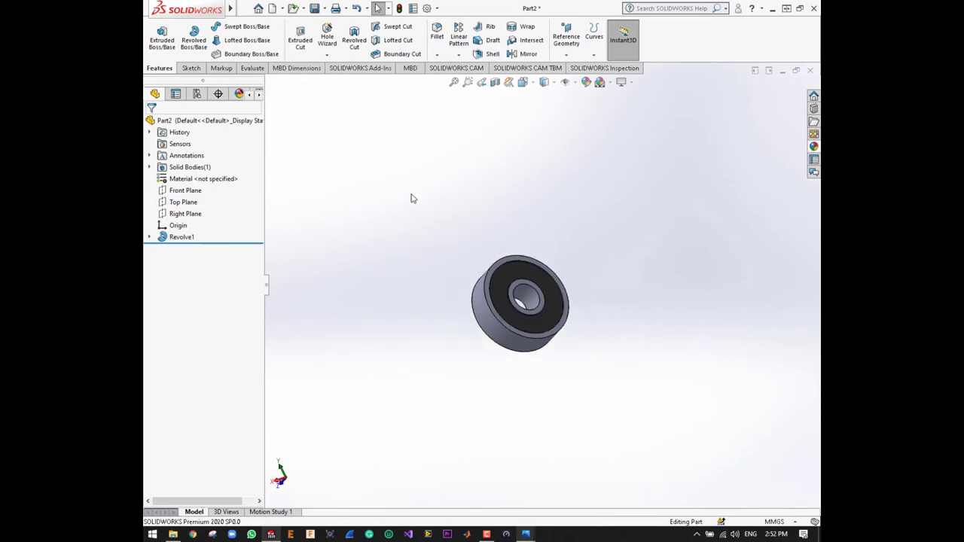
mouse_move(532, 298)
middle_down()
mouse_move(635, 344)
mouse_move(596, 324)
mouse_move(555, 332)
middle_up()
mouse_move(549, 411)
middle_down()
mouse_move(525, 381)
mouse_move(551, 339)
mouse_move(557, 345)
middle_up()
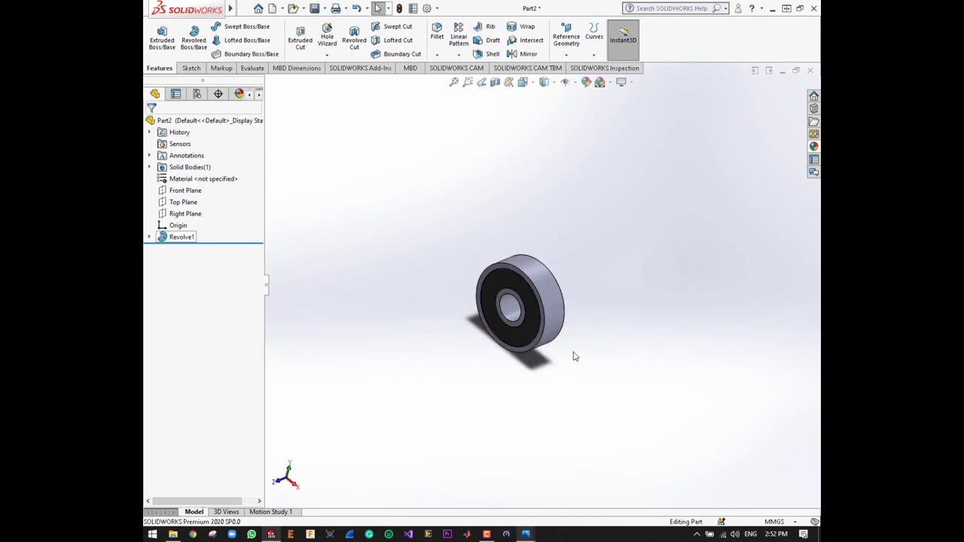
key(ctrl+s)
text(Ball-Bearing 26-9-2020)
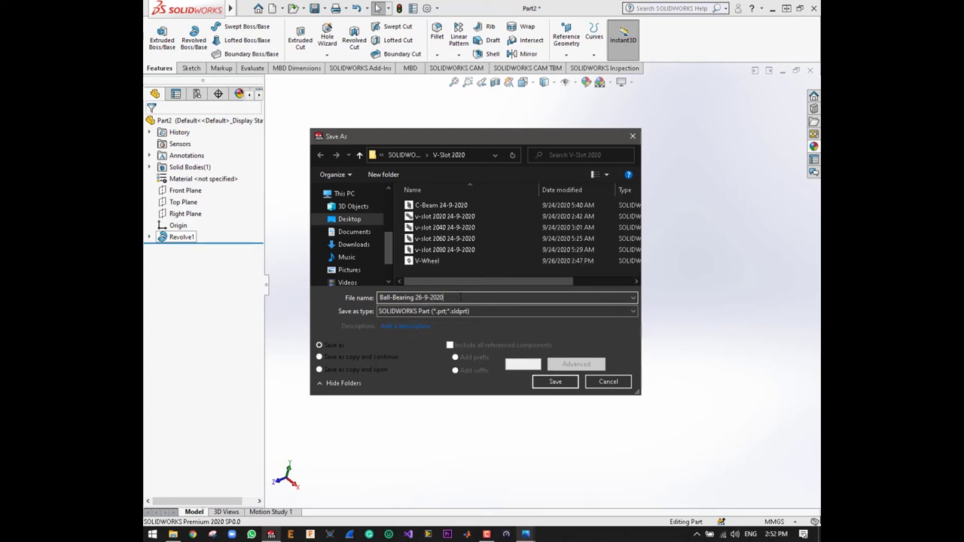
Step: Save the part as Ball-Bearing 26-9-2020 in the V-Slot 2020 folder
drag(444, 297, 424, 297)
click(476, 299)
click(559, 384)
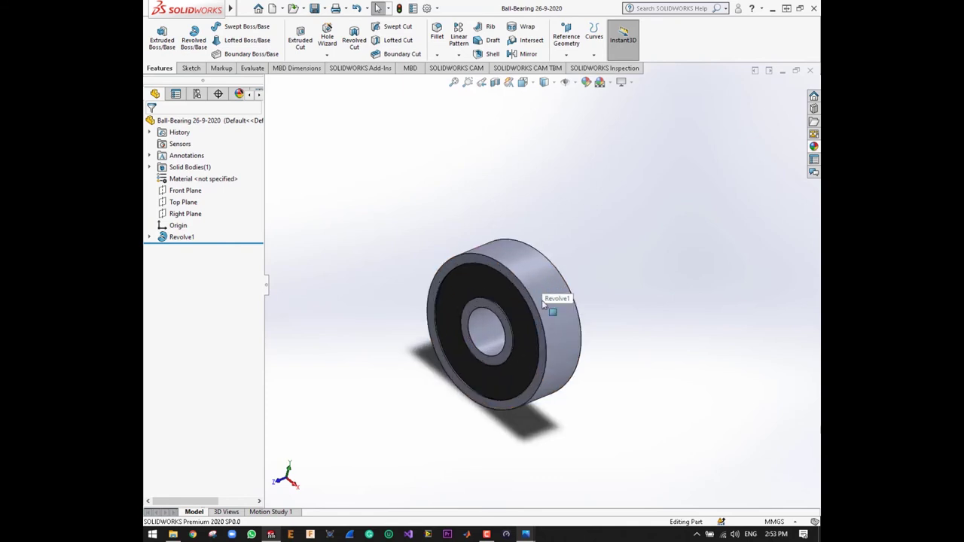
scroll(542, 304, up, 2)
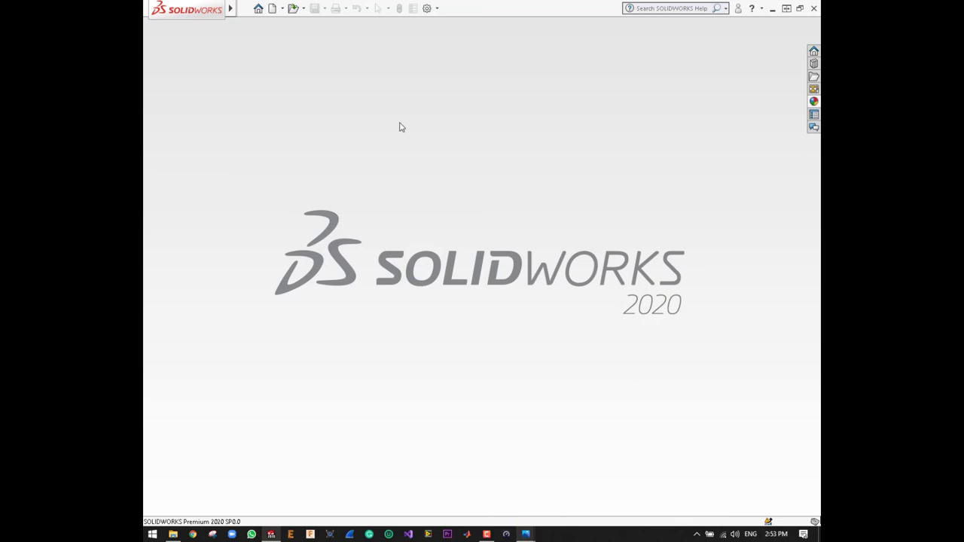
Step: Start a new document from the File menu and highlight the Assembly type
click(245, 6)
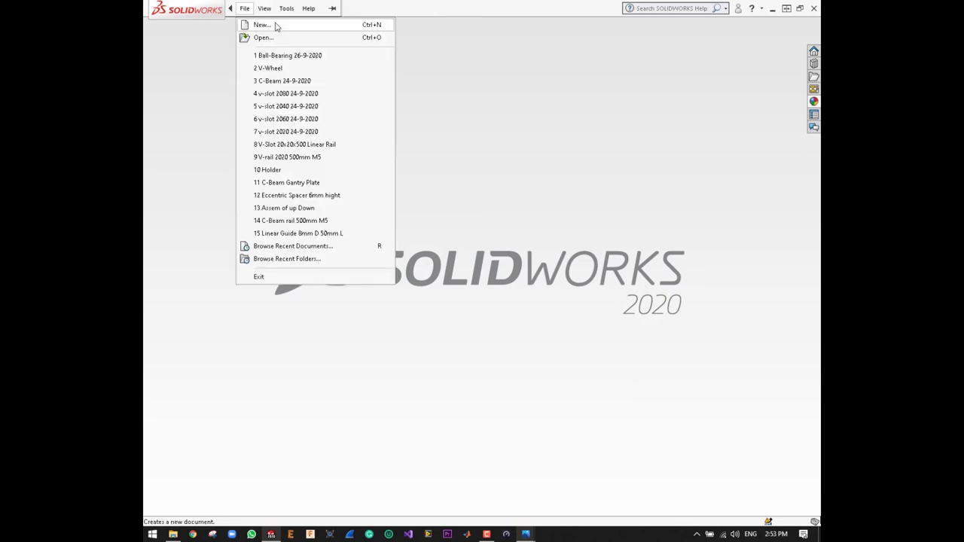
click(276, 25)
click(506, 255)
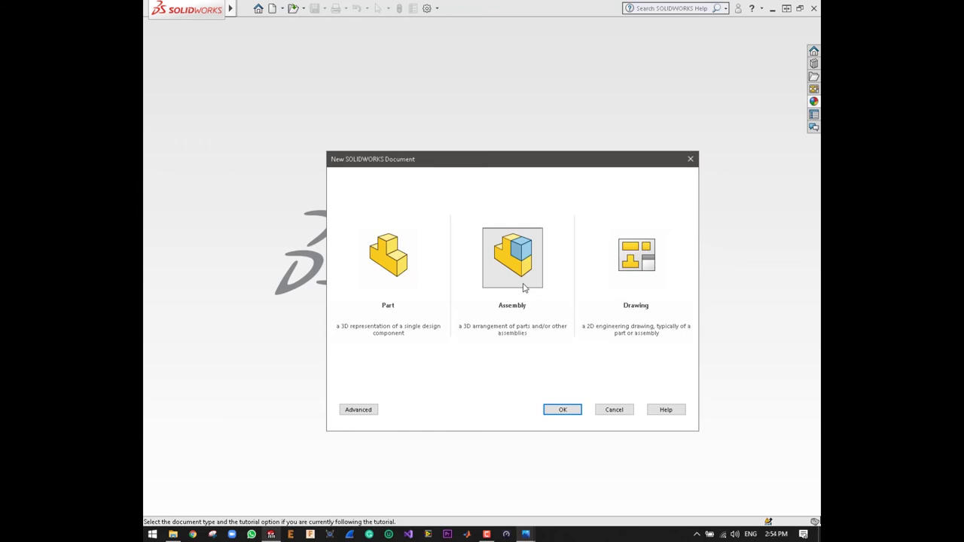
Step: Create a new assembly and load Ball-Bearing 26-9-2020 and V-Wheel for inserting
click(515, 270)
click(566, 409)
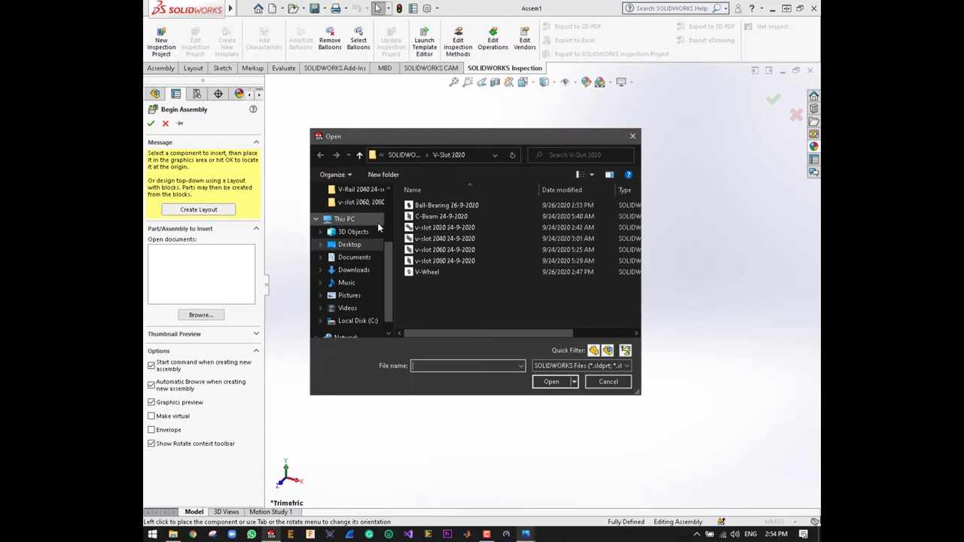
click(444, 207)
ctrl+click(431, 272)
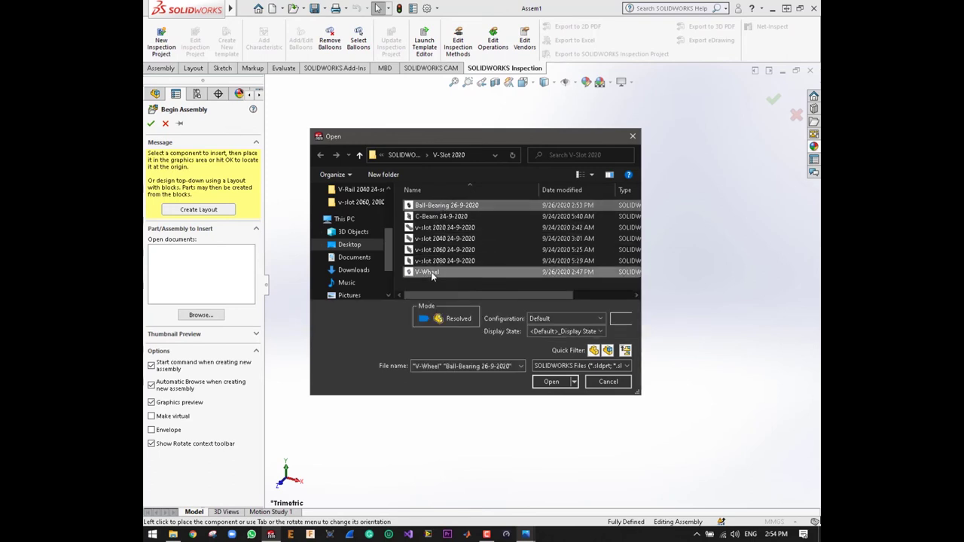
click(558, 384)
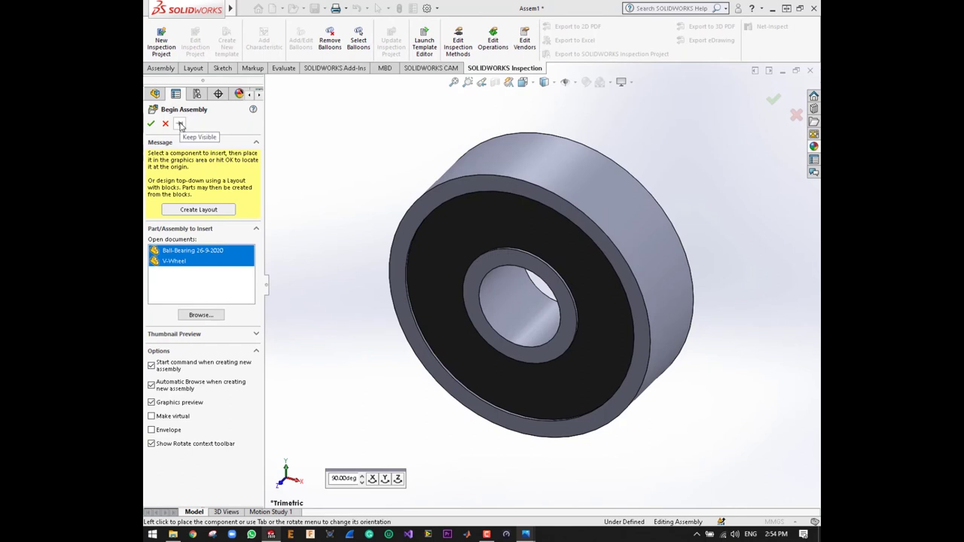
Step: Pin the Begin Assembly panel and choose Ball-Bearing 26-9-2020 as the part to insert
click(180, 124)
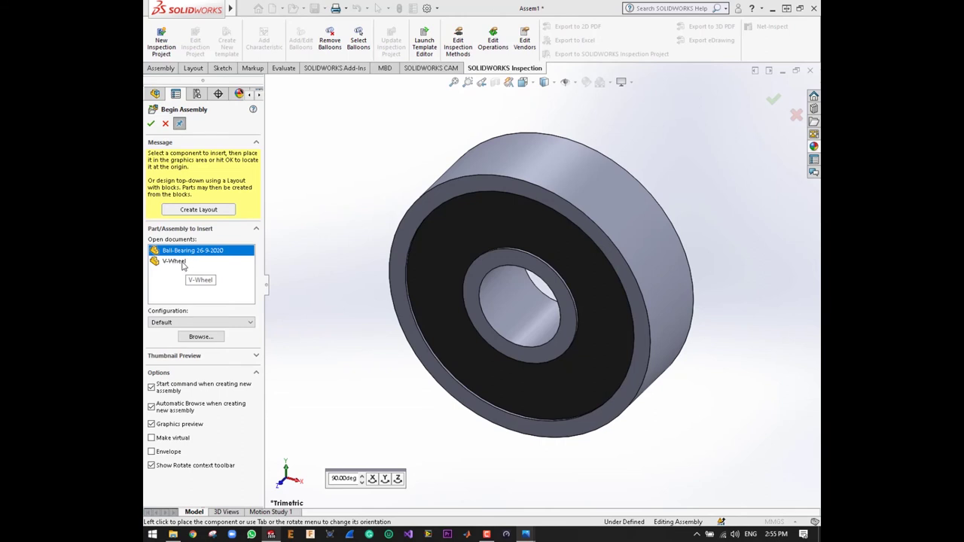
click(181, 261)
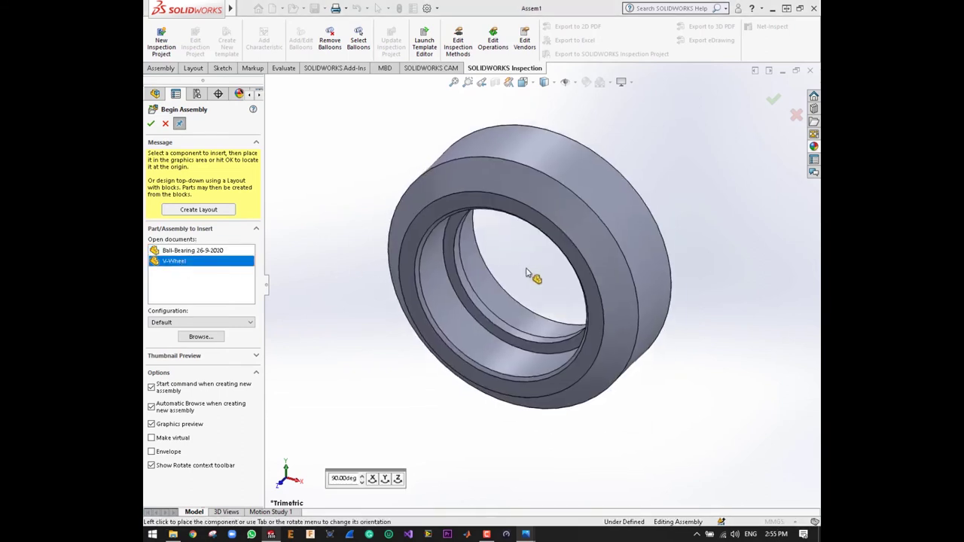
click(192, 252)
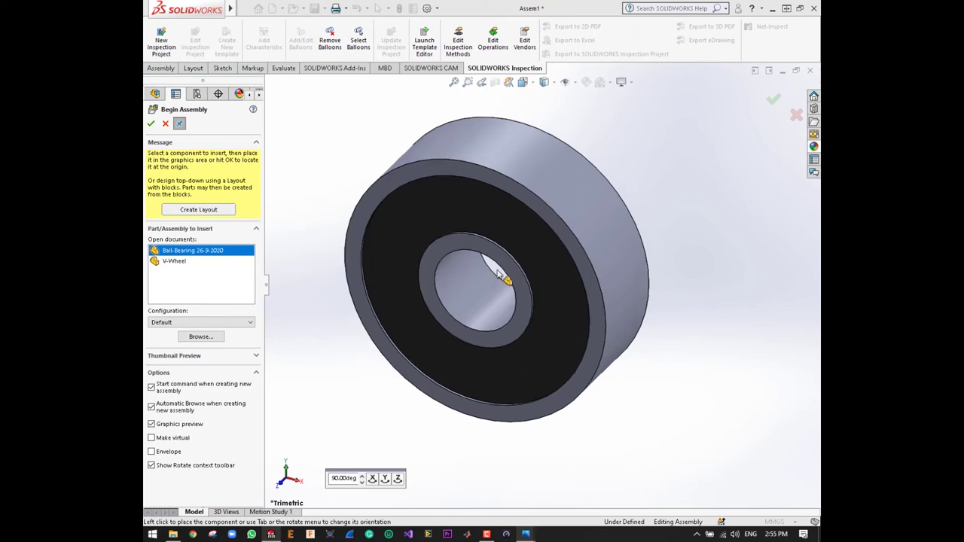
scroll(482, 267, up, 3)
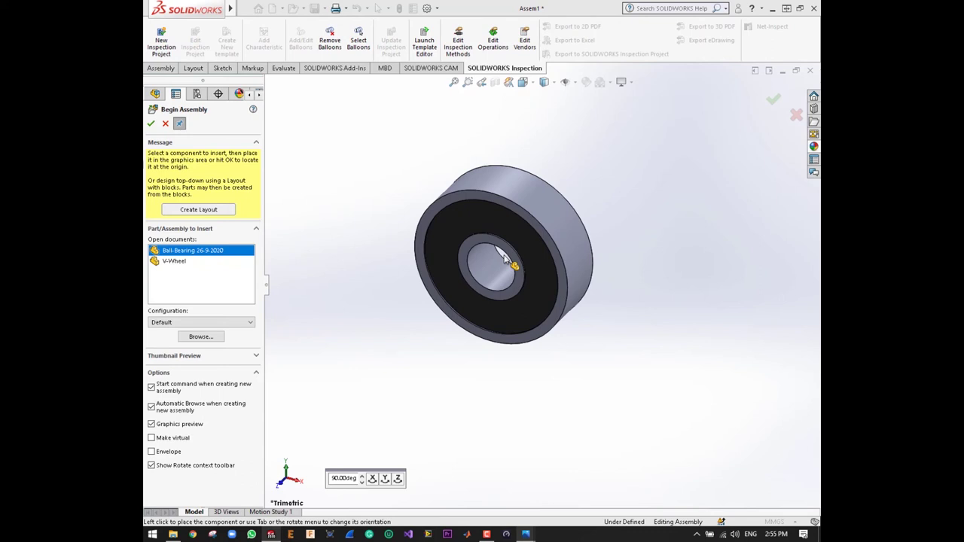
scroll(505, 257, up, 3)
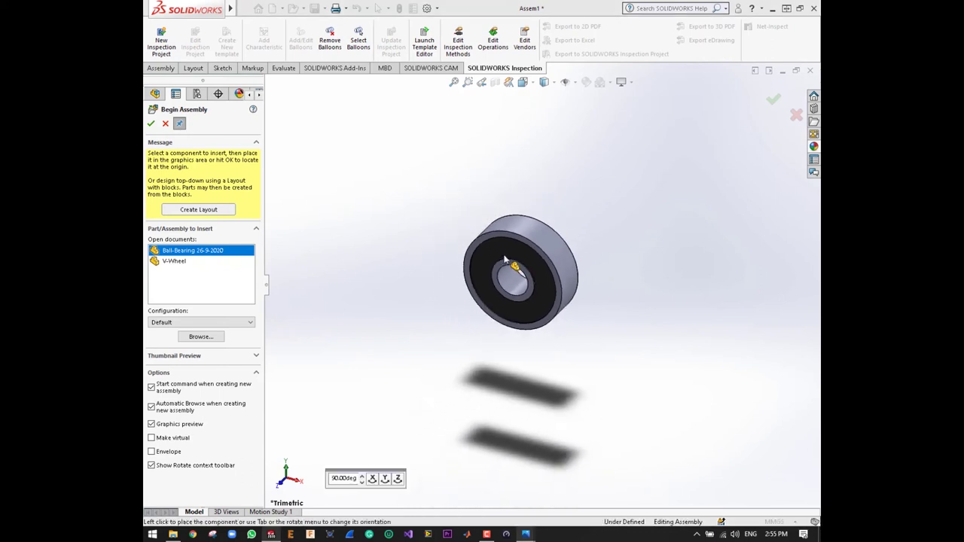
Step: Drop the bearing instances around the view, then place the V-Wheel beside them
click(504, 257)
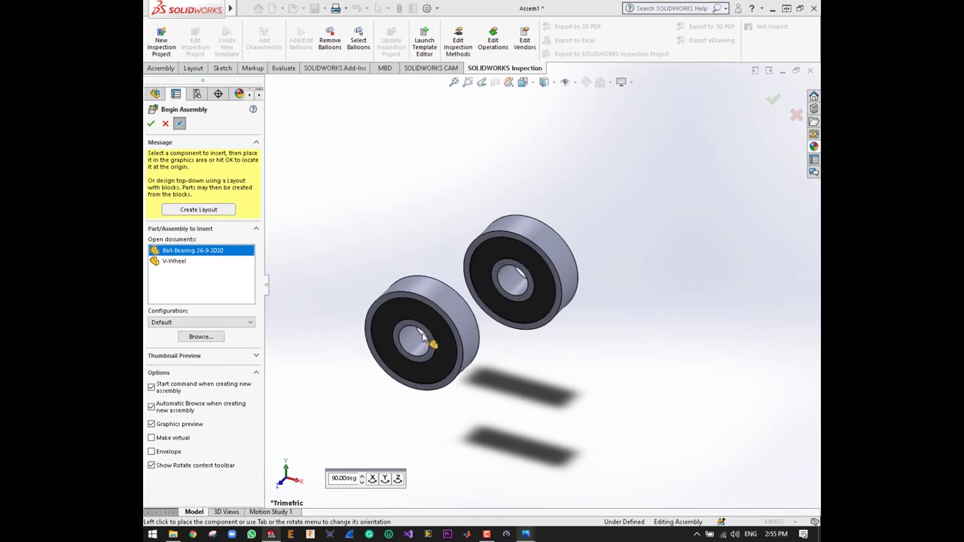
click(423, 336)
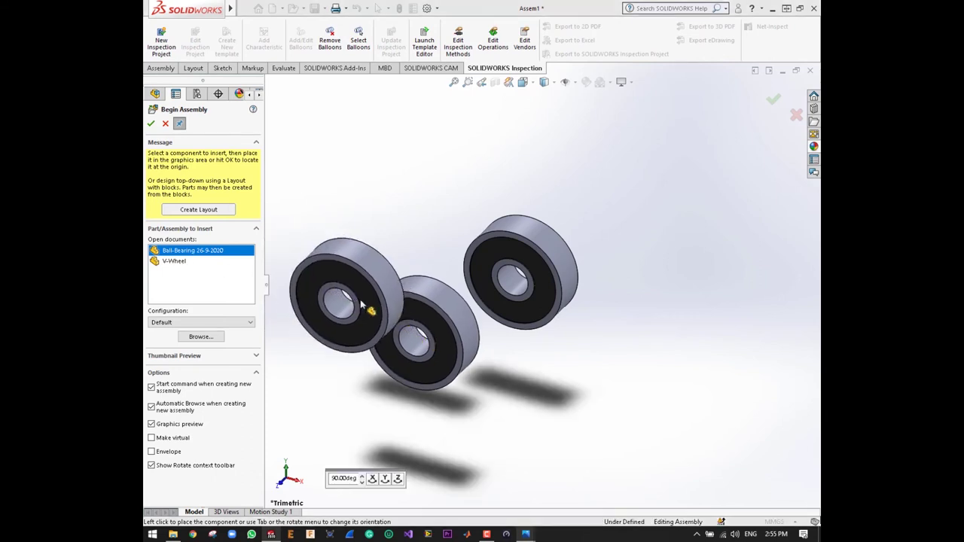
click(320, 300)
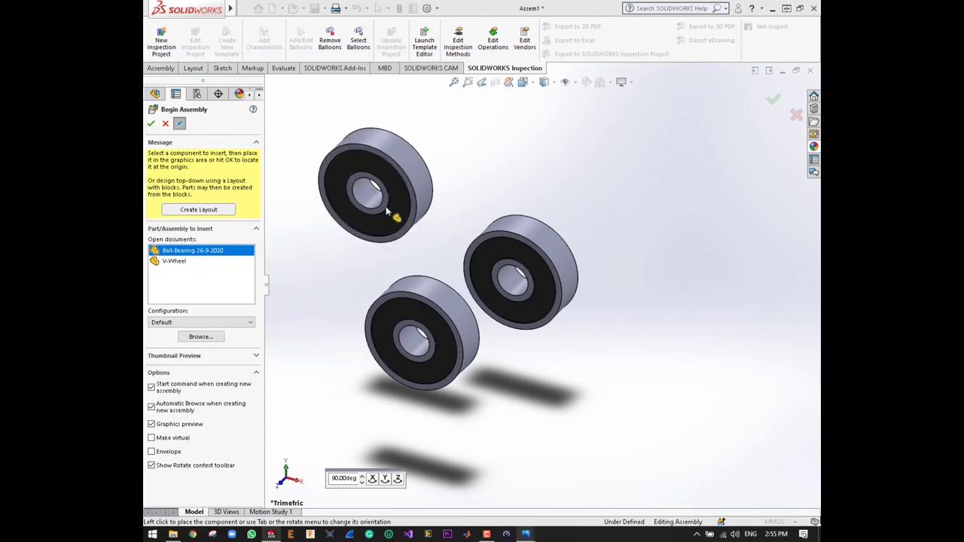
click(381, 215)
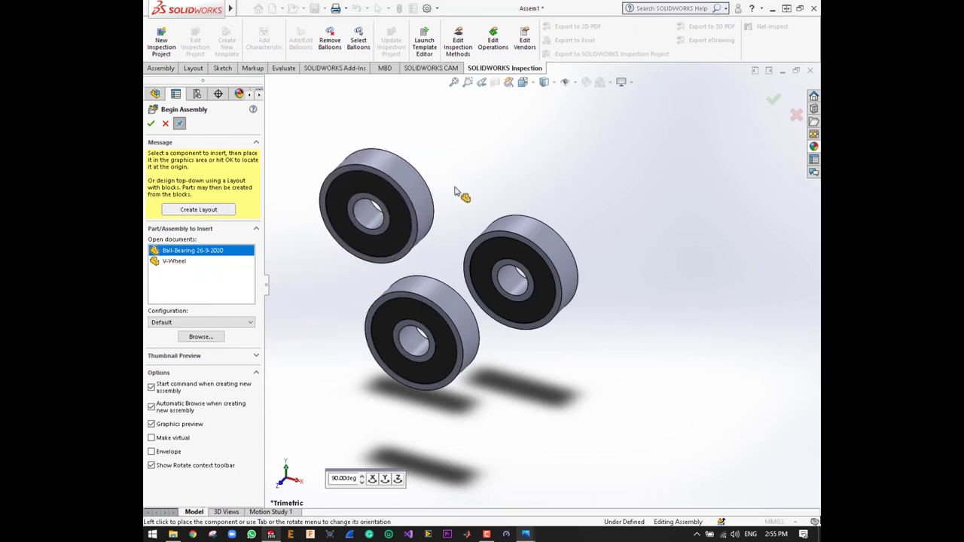
click(496, 169)
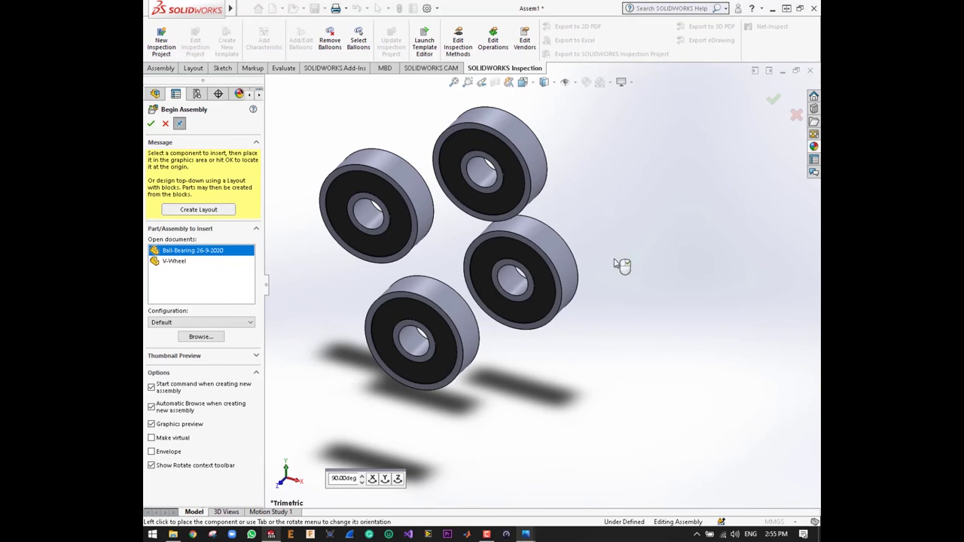
click(610, 303)
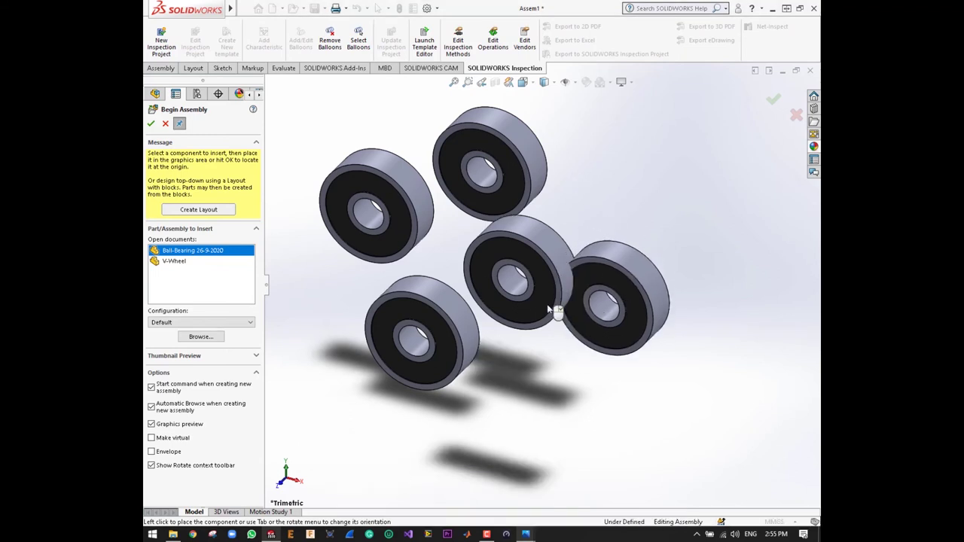
click(171, 262)
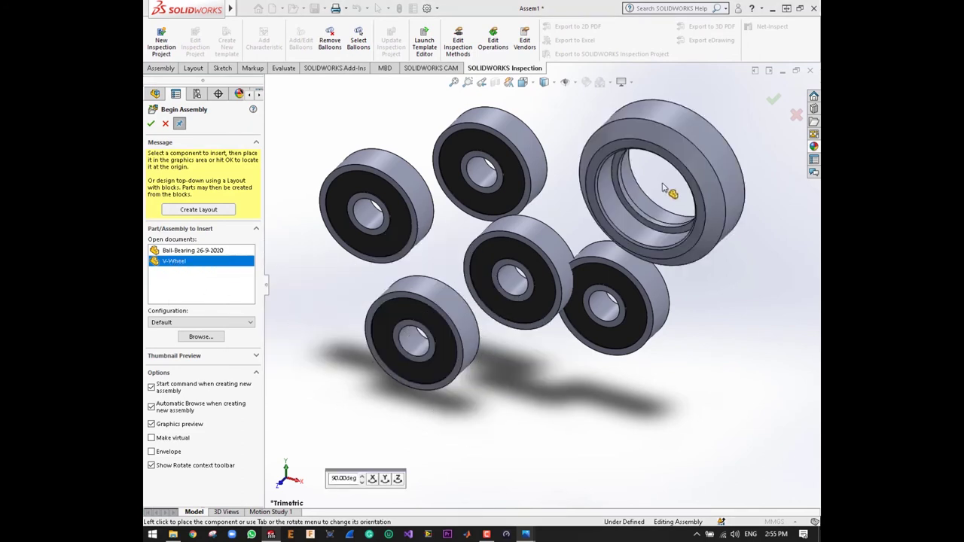
click(689, 188)
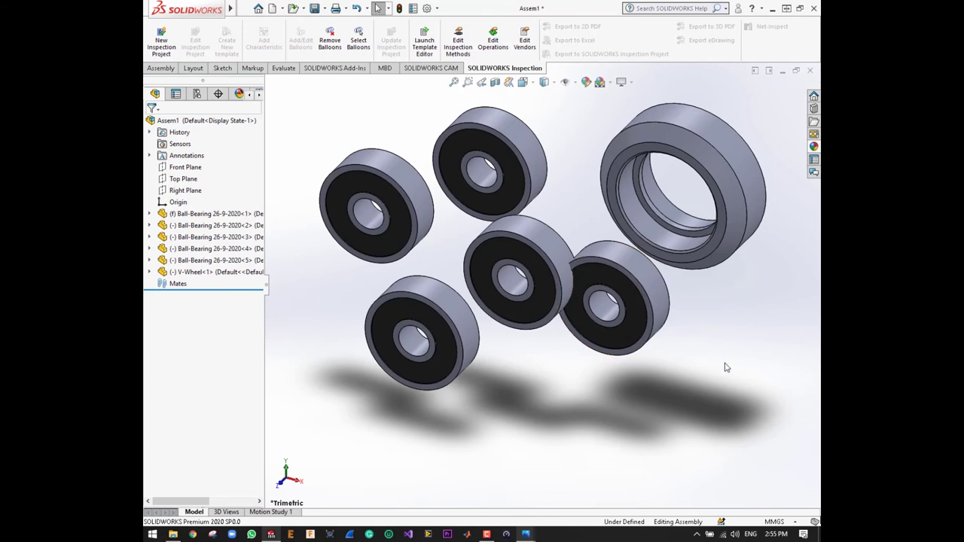
Step: Delete three of the ball bearings, confirming each deletion
mouse_move(725, 365)
mouse_down()
mouse_move(426, 335)
mouse_move(366, 280)
mouse_up()
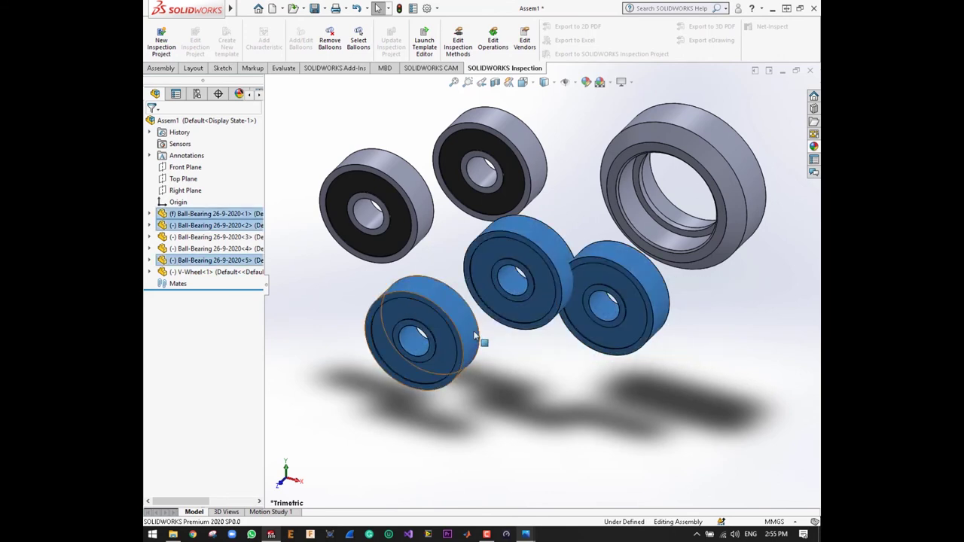
key(Delete)
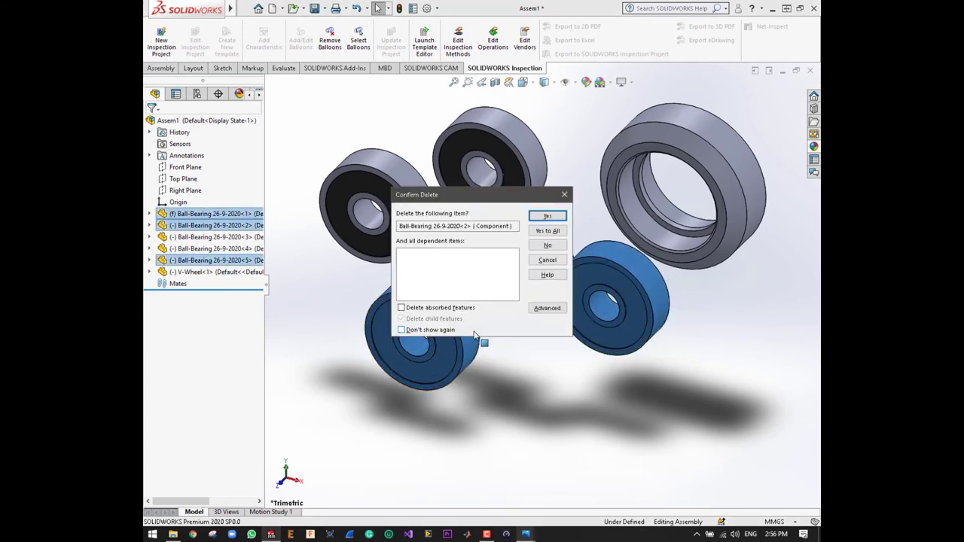
key(Return)
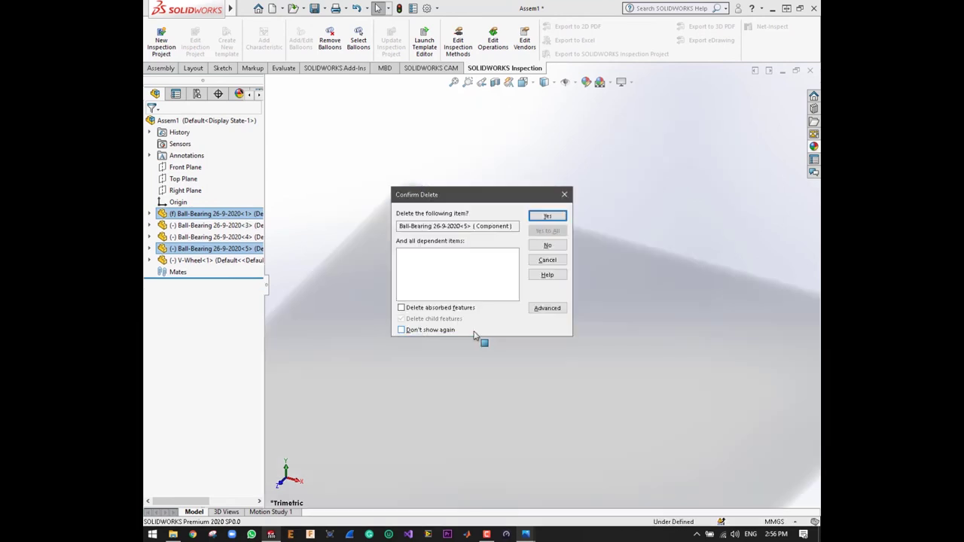
key(Return)
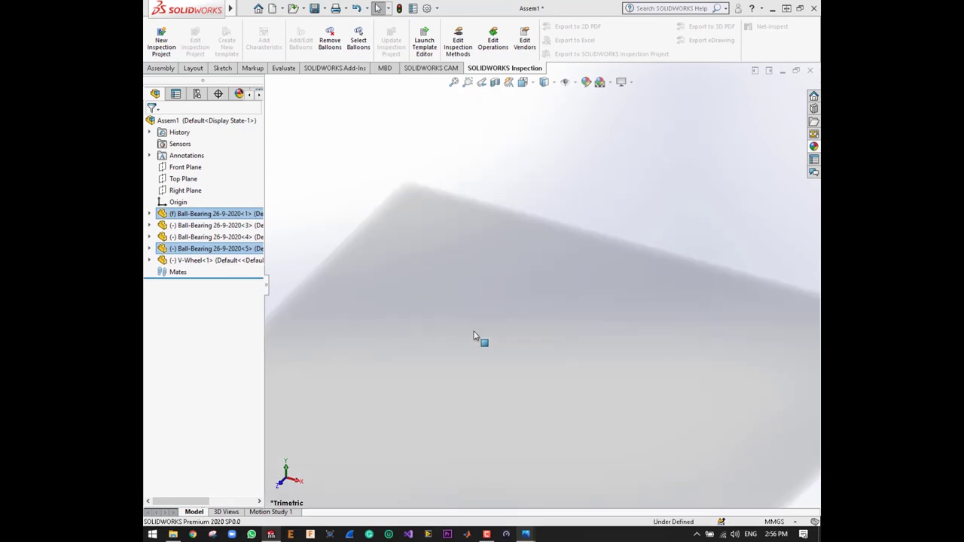
key(Return)
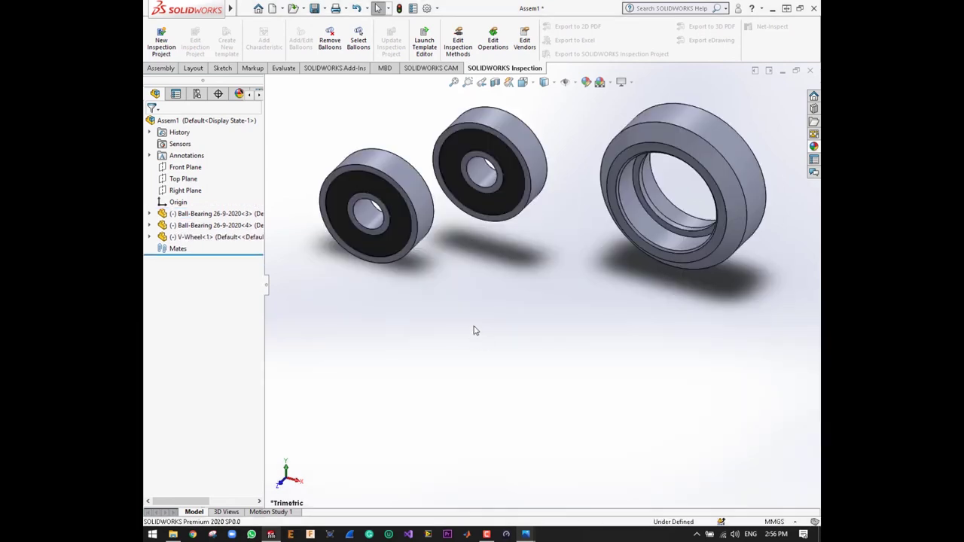
Step: Drag the two remaining bearings and the V-Wheel apart from each other
scroll(479, 327, up, 3)
scroll(610, 265, down, 2)
scroll(593, 239, down, 2)
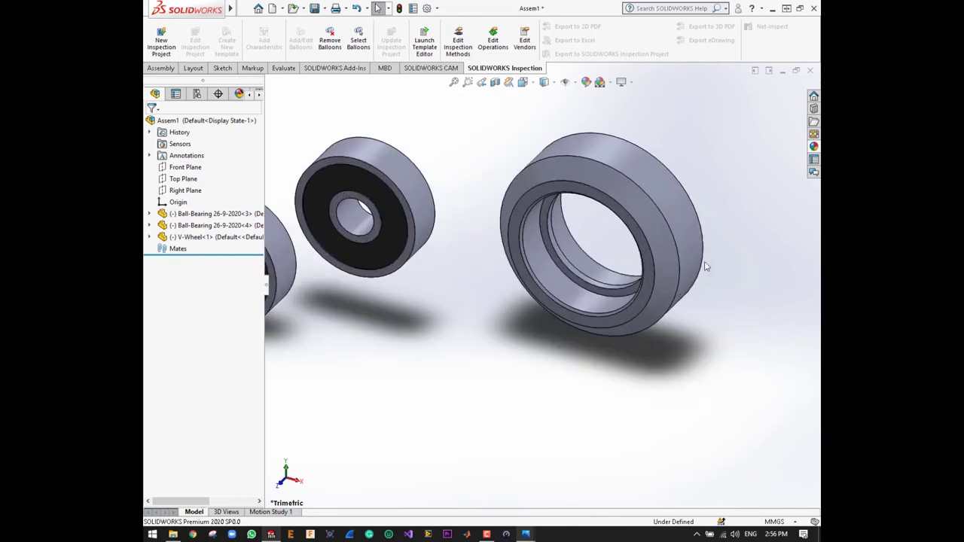
scroll(663, 249, up, 3)
scroll(527, 229, up, 1)
drag(465, 226, 449, 331)
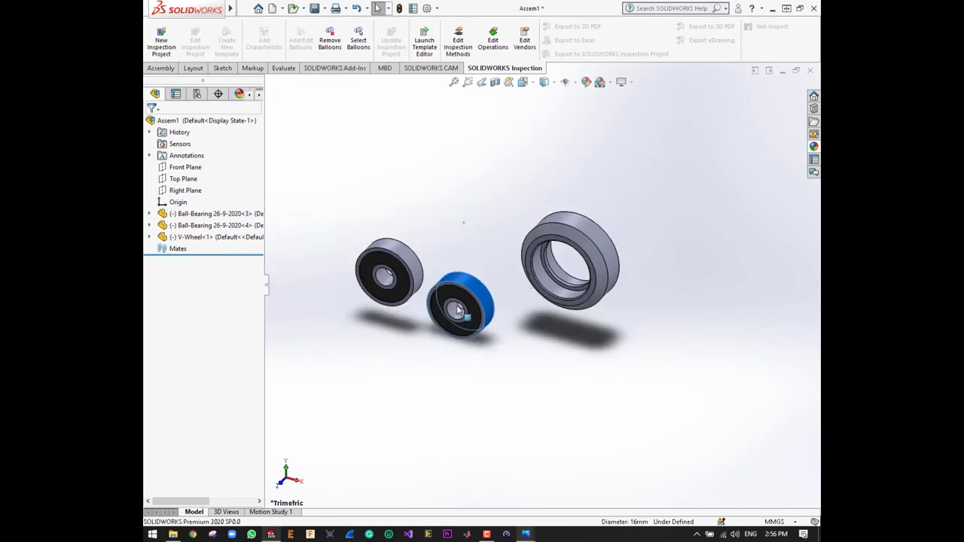
drag(382, 280, 388, 286)
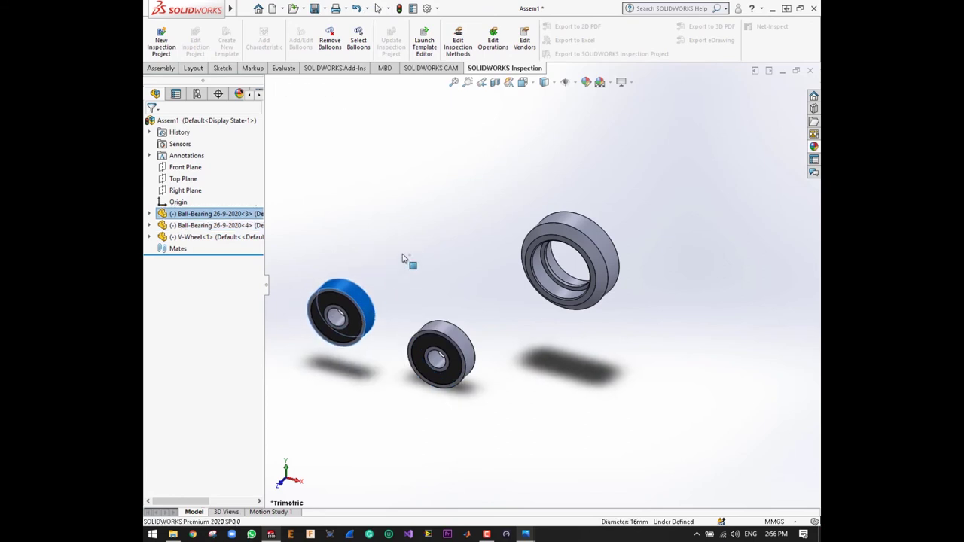
drag(575, 295, 517, 219)
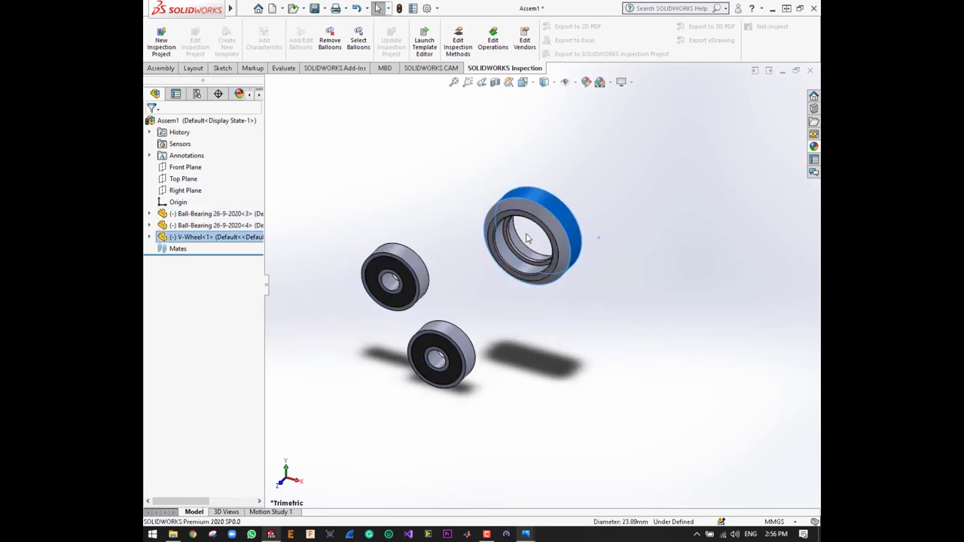
Step: Fix the V-Wheel in place and check that it no longer moves
click(582, 174)
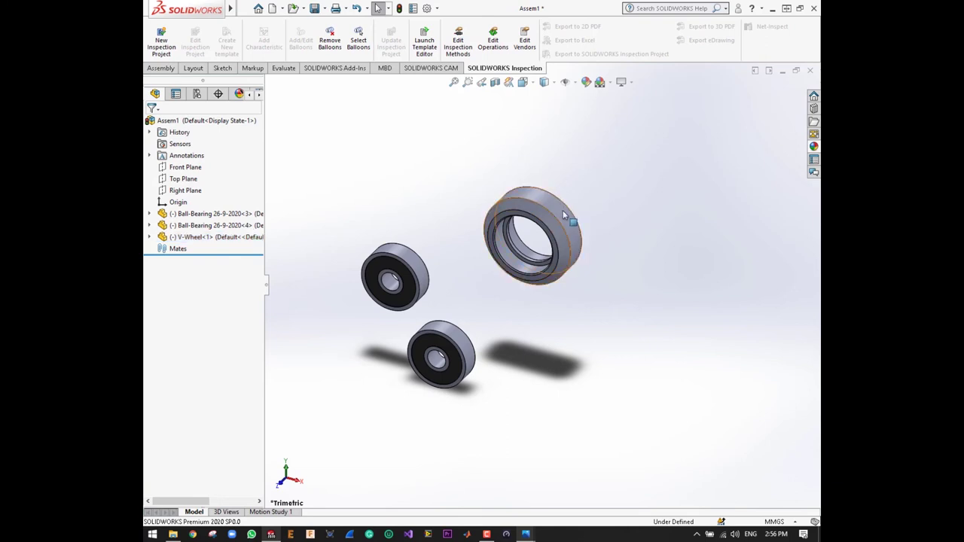
right_click(549, 204)
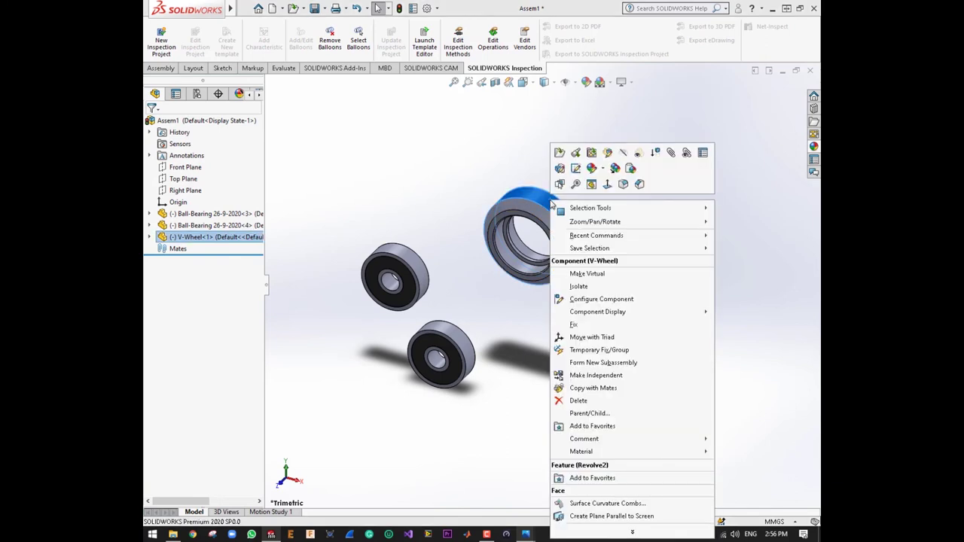
click(574, 325)
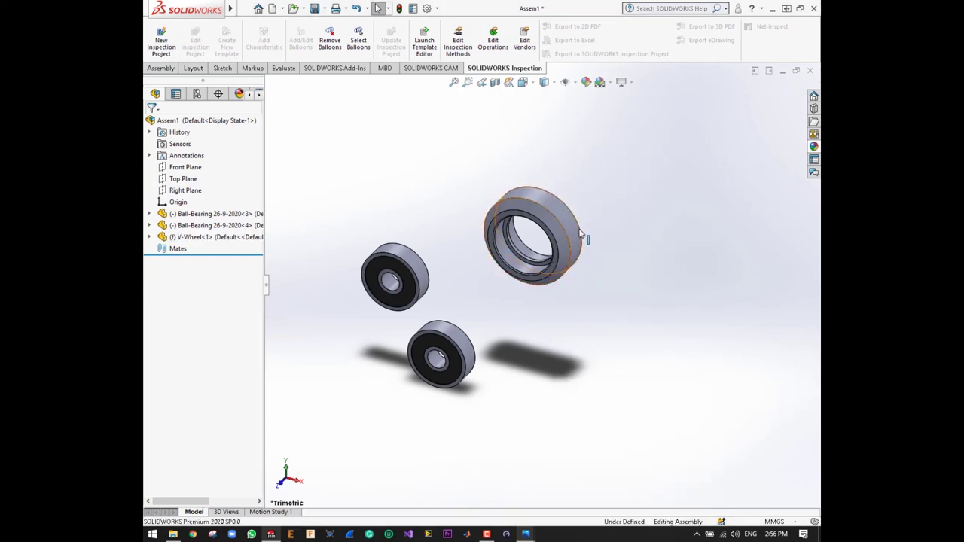
drag(555, 239, 509, 211)
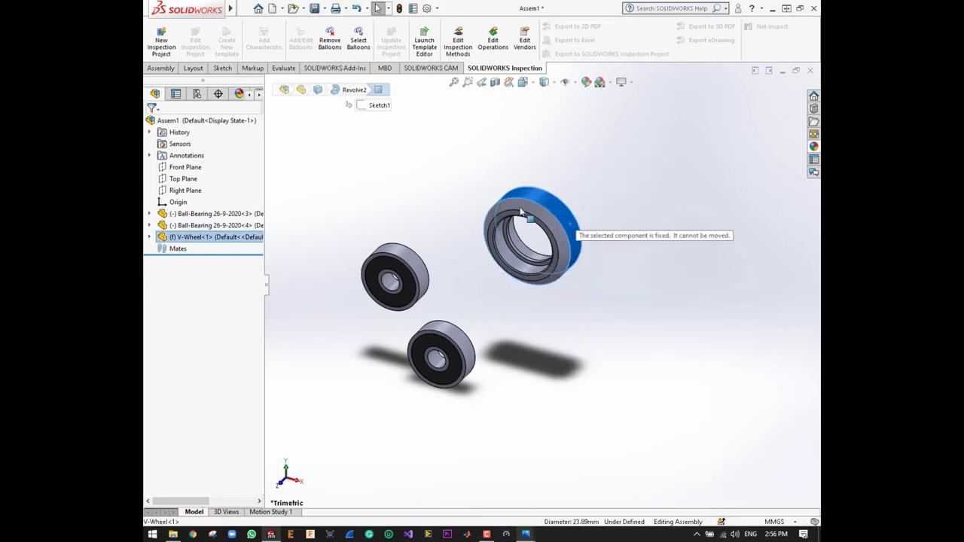
click(602, 320)
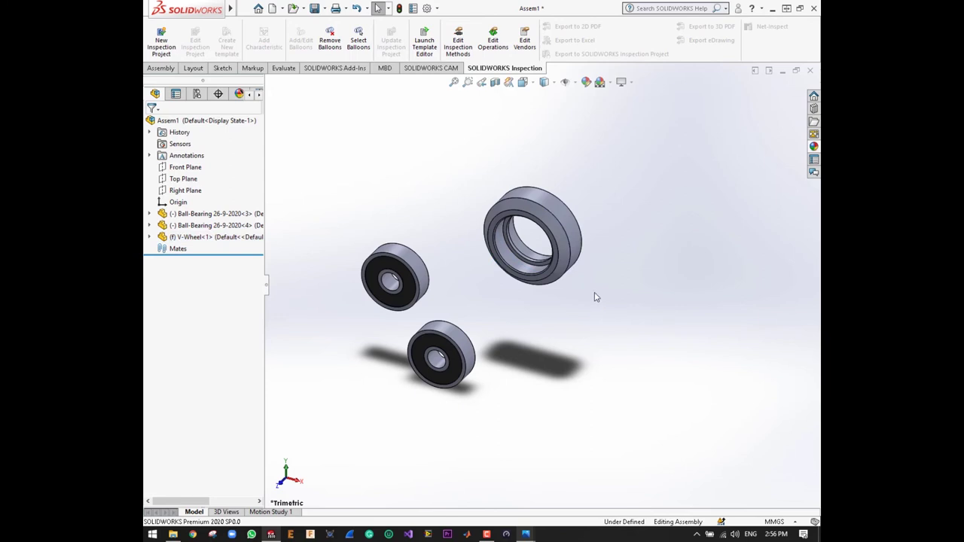
Step: Drag one bearing to the right of the V-Wheel and the other below left
scroll(595, 296, up, 2)
scroll(594, 256, down, 4)
scroll(565, 231, up, 3)
scroll(565, 231, up, 1)
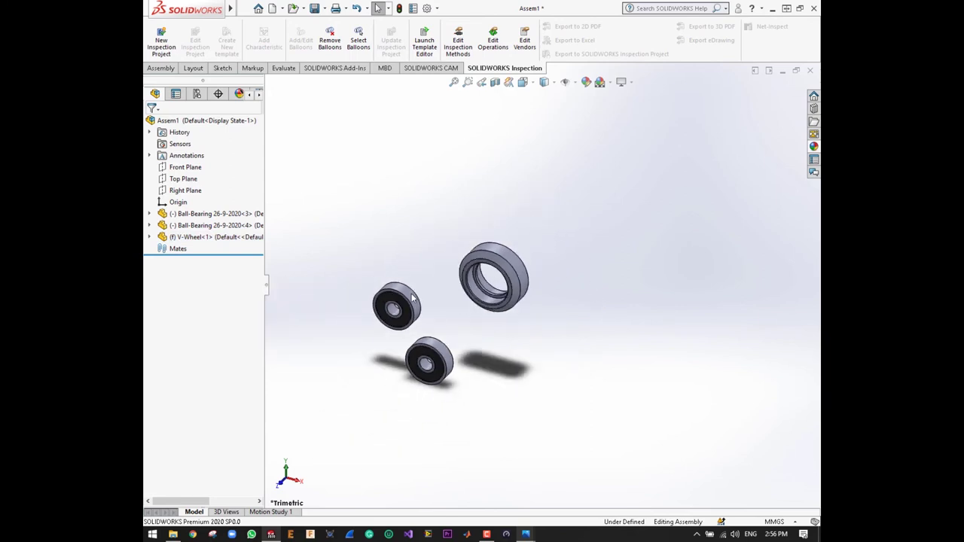
drag(407, 294, 382, 296)
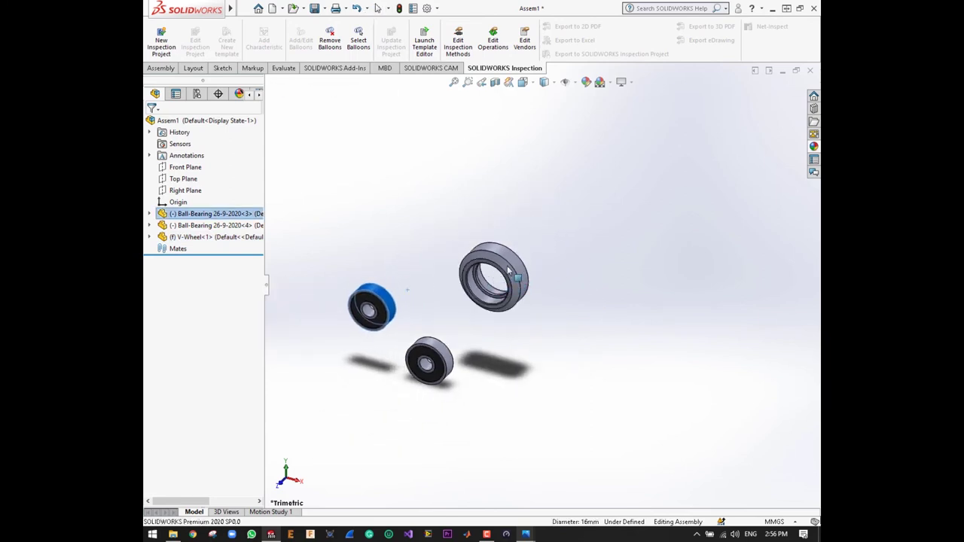
mouse_move(507, 270)
mouse_down()
mouse_move(577, 271)
mouse_move(618, 256)
mouse_move(516, 268)
mouse_move(490, 387)
mouse_up()
click(490, 387)
mouse_move(429, 362)
mouse_down()
mouse_move(522, 286)
mouse_move(556, 292)
mouse_move(578, 281)
mouse_up()
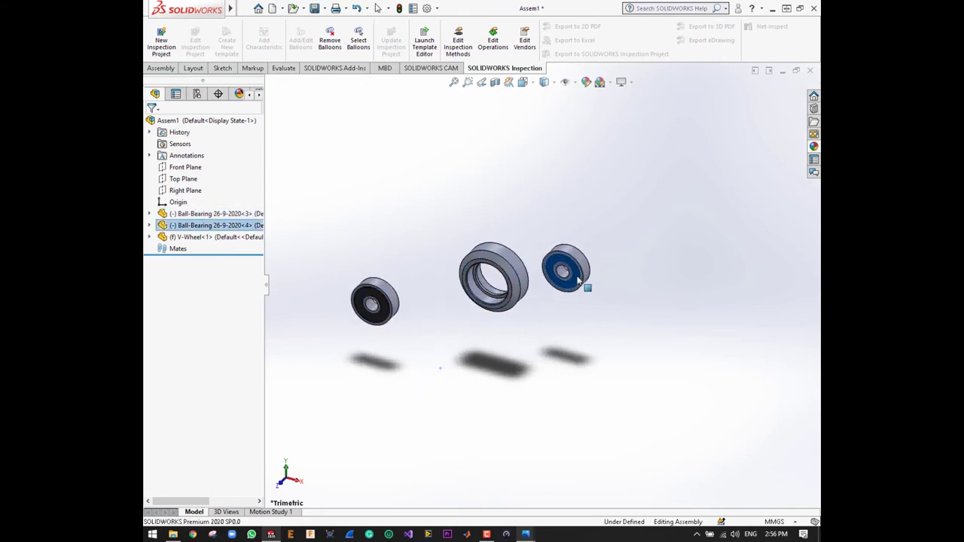
click(580, 342)
scroll(580, 341, down, 2)
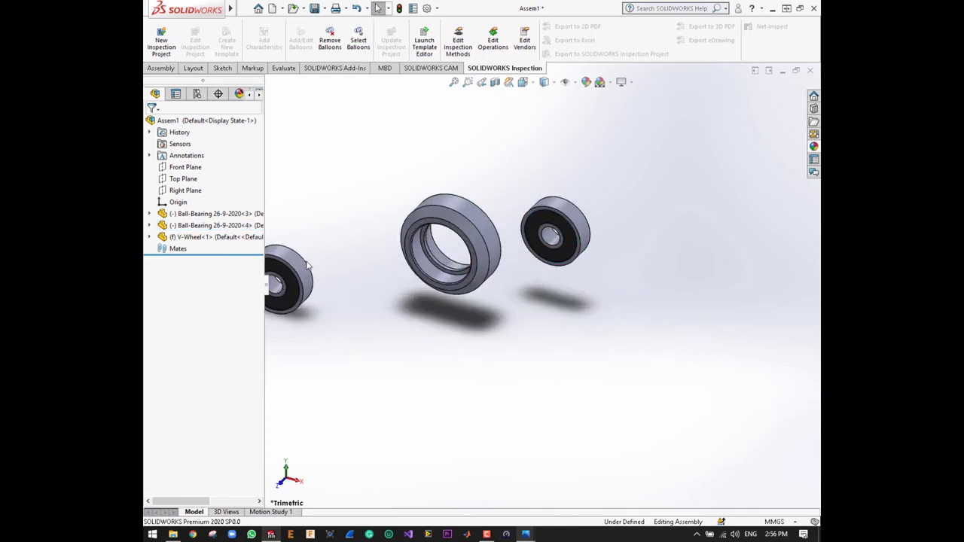
mouse_move(307, 265)
mouse_down()
mouse_move(344, 308)
mouse_move(430, 340)
mouse_move(452, 335)
mouse_up()
click(507, 327)
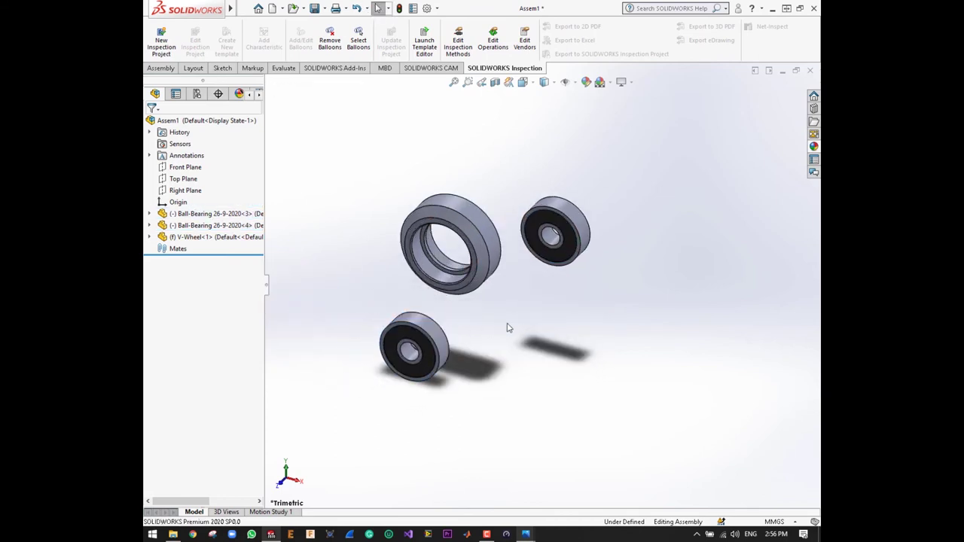
scroll(485, 310, up, 2)
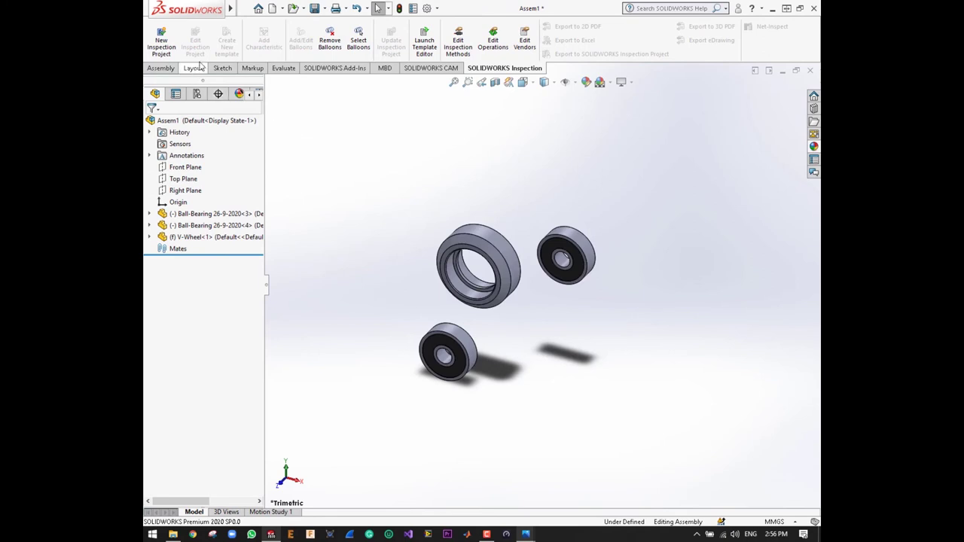
Step: Switch to the Assembly tools and launch the Mate command
click(188, 70)
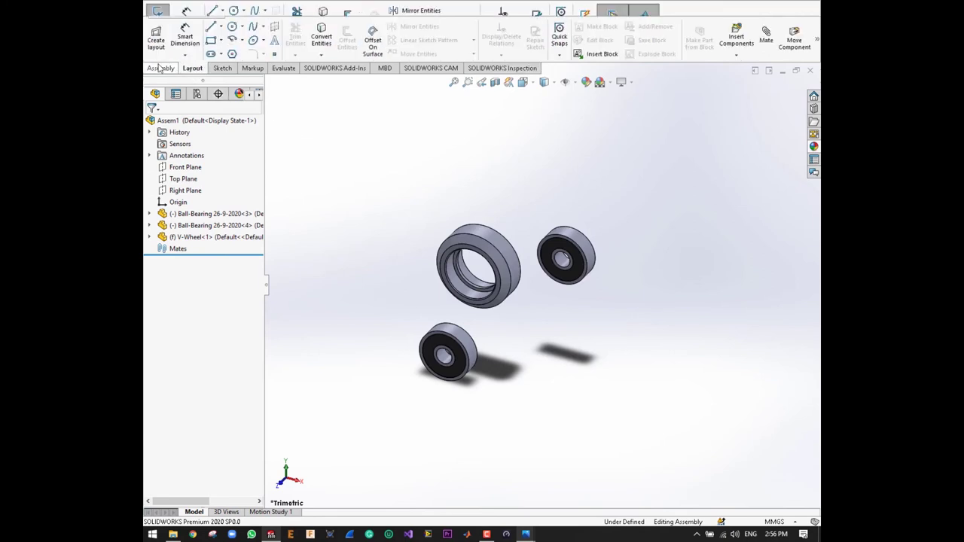
click(160, 67)
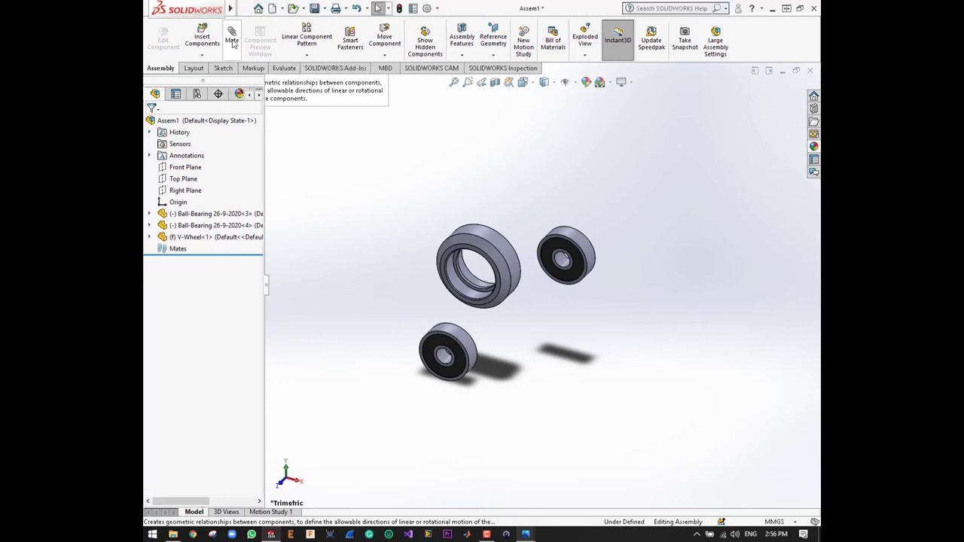
click(233, 41)
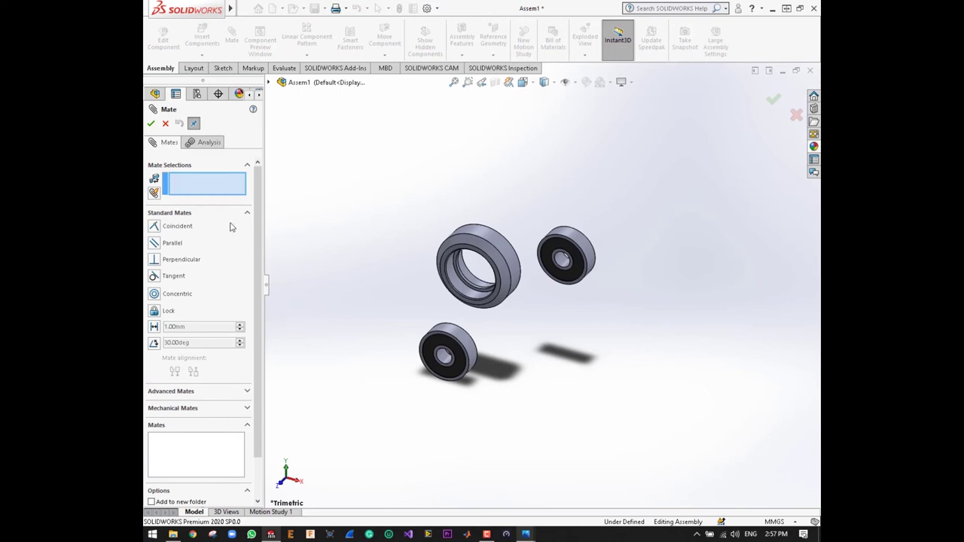
scroll(516, 322, down, 2)
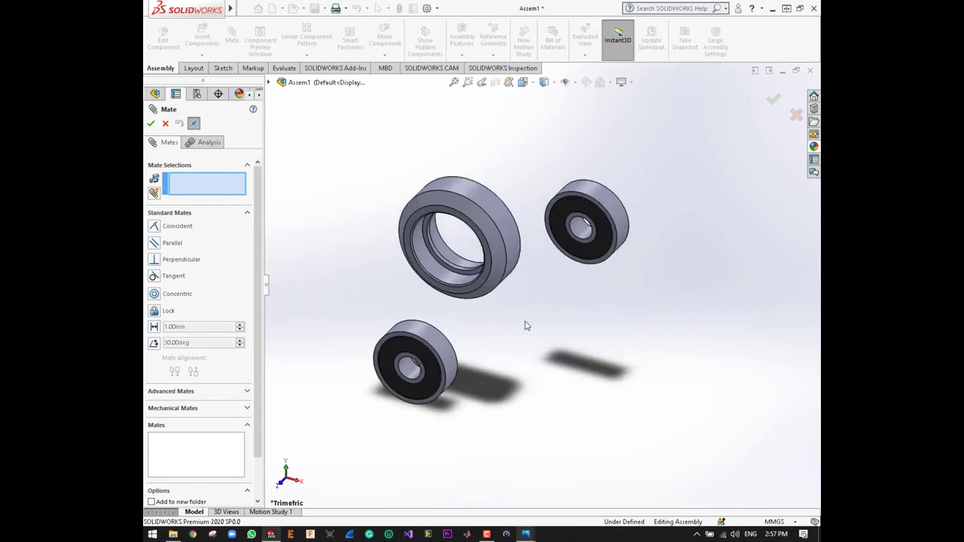
Step: Add a Concentric mate between the V-Wheel bore and the bearing's outer face
click(440, 274)
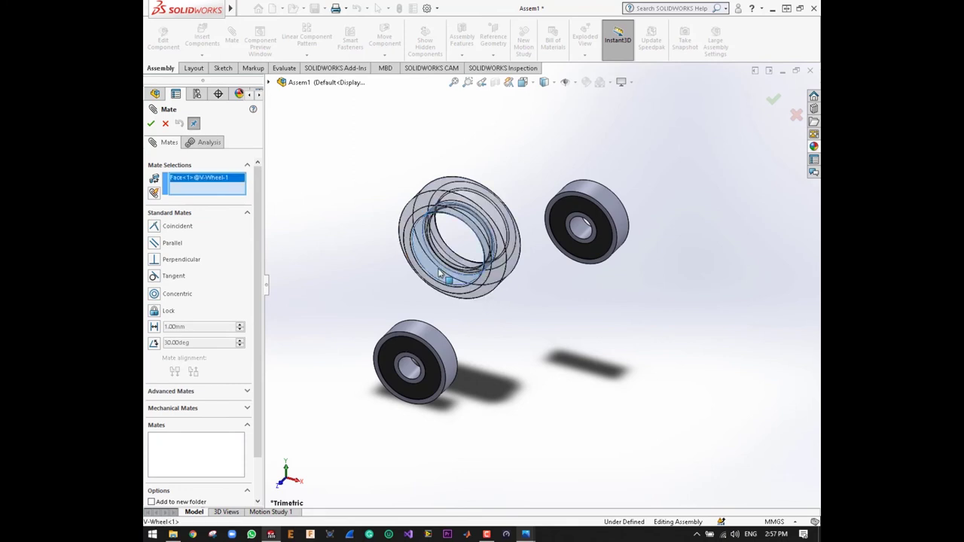
click(438, 342)
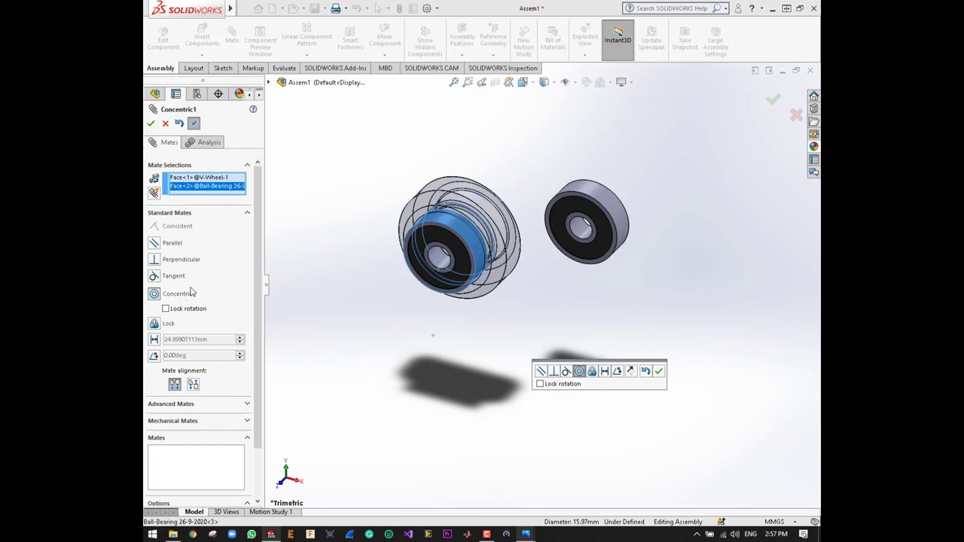
click(151, 123)
Step: Slide the bearing along its axis into the wheel and view it face-on
mouse_move(362, 266)
mouse_down()
mouse_move(421, 221)
mouse_move(486, 215)
mouse_move(448, 220)
mouse_up()
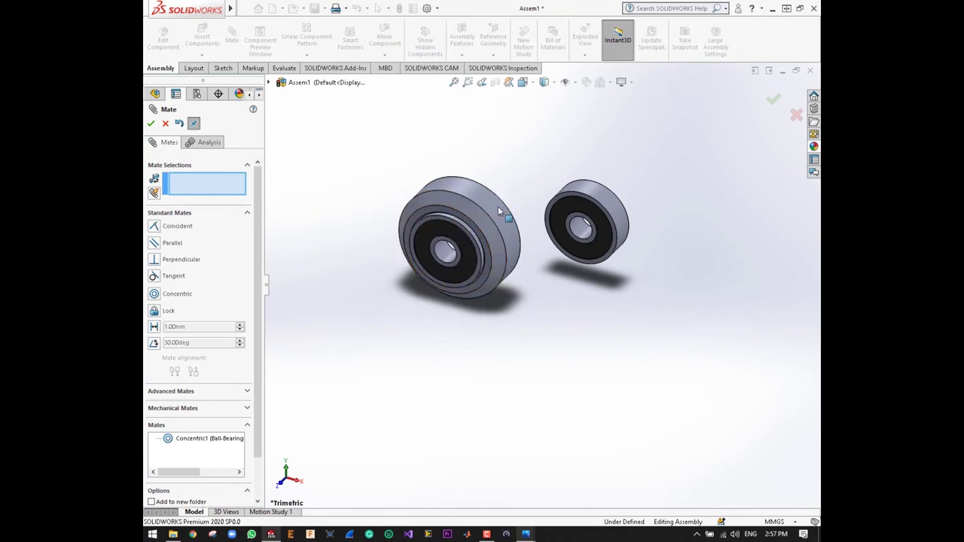
drag(447, 218, 452, 315)
key(ctrl+1)
scroll(474, 301, up, 5)
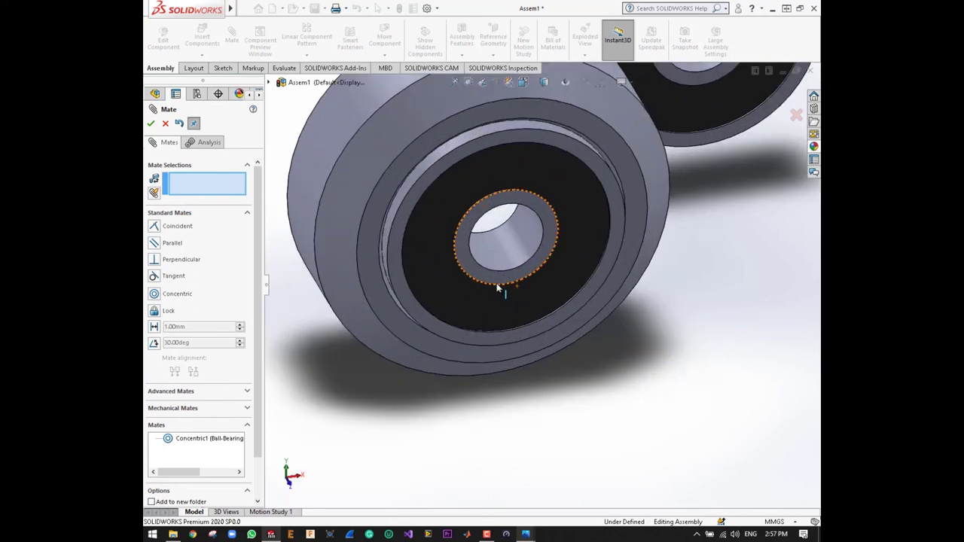
scroll(497, 288, down, 5)
mouse_move(513, 196)
mouse_down()
mouse_move(580, 345)
mouse_move(550, 236)
mouse_move(559, 318)
mouse_move(550, 263)
mouse_move(543, 273)
mouse_move(573, 332)
mouse_move(543, 244)
mouse_move(576, 348)
mouse_move(532, 265)
mouse_move(540, 320)
mouse_up()
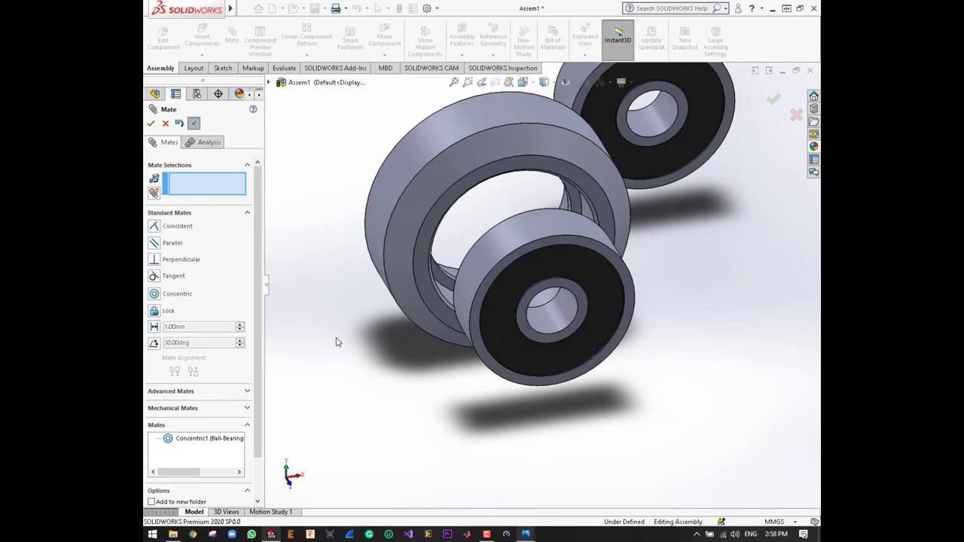
Step: Add a Coincident mate making the bearing's side face flush with the V-Wheel's inner face
scroll(557, 216, down, 2)
scroll(558, 217, down, 3)
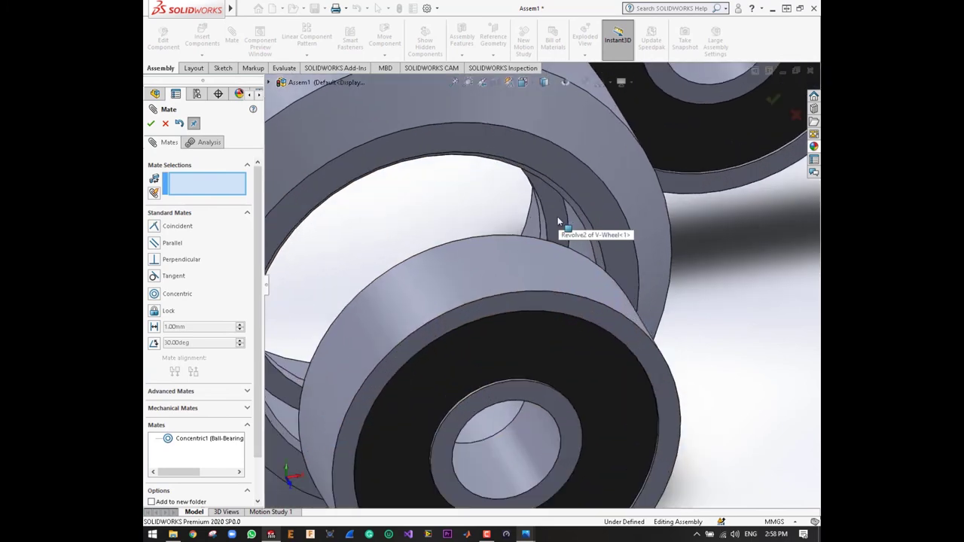
click(554, 208)
scroll(571, 228, up, 5)
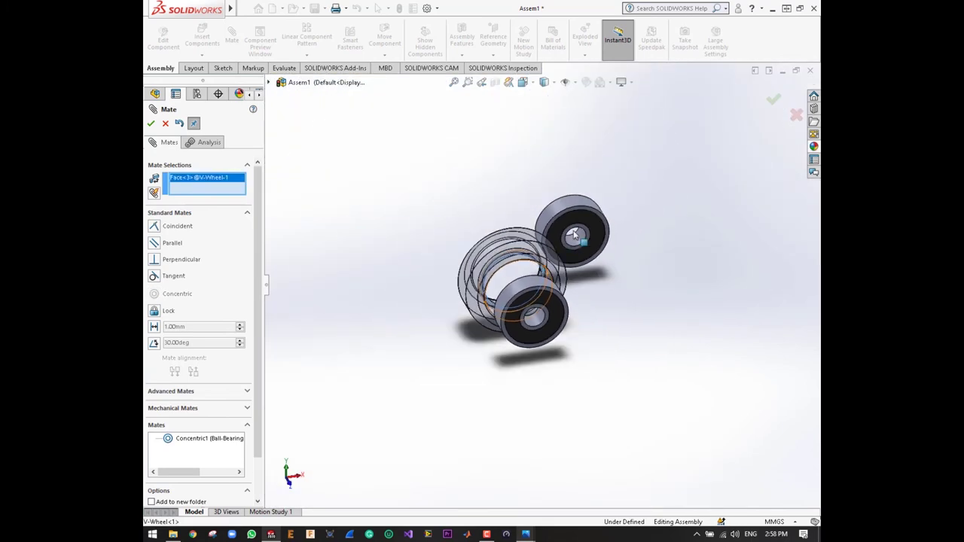
key(Left)
key(Left)
key(Left)
key(Left)
key(Left)
key(Left)
key(Left)
key(Left)
key(Left)
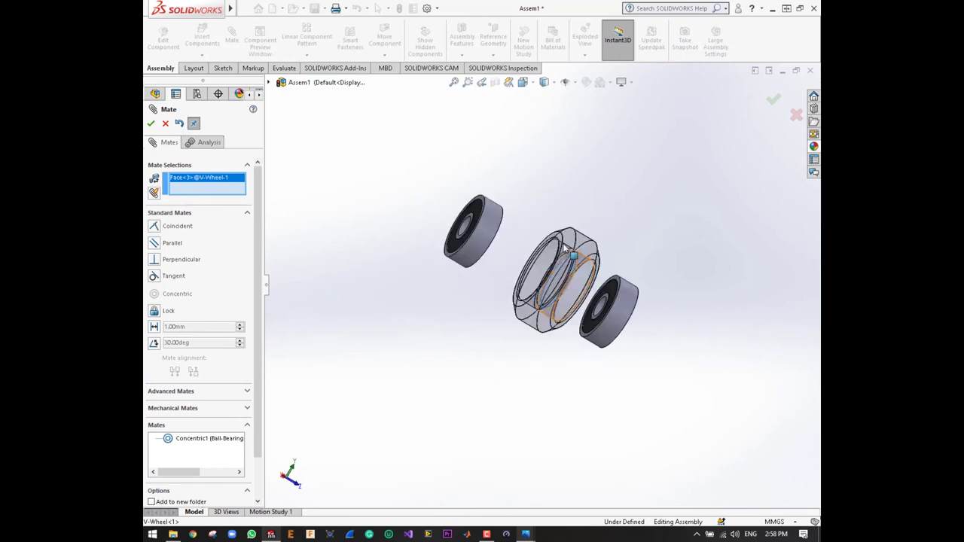
key(Left)
key(Left)
key(Left)
scroll(650, 272, down, 1)
scroll(580, 307, down, 4)
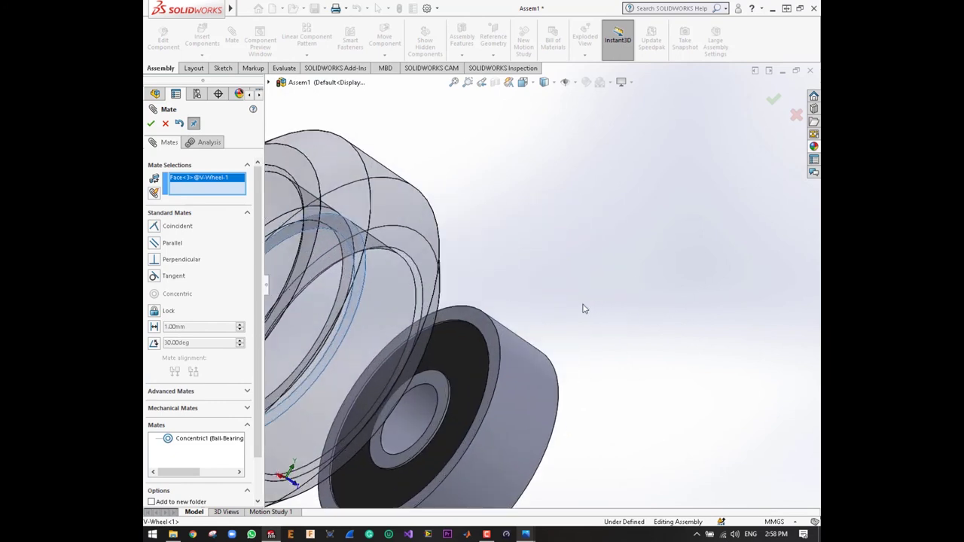
click(477, 322)
scroll(517, 286, up, 2)
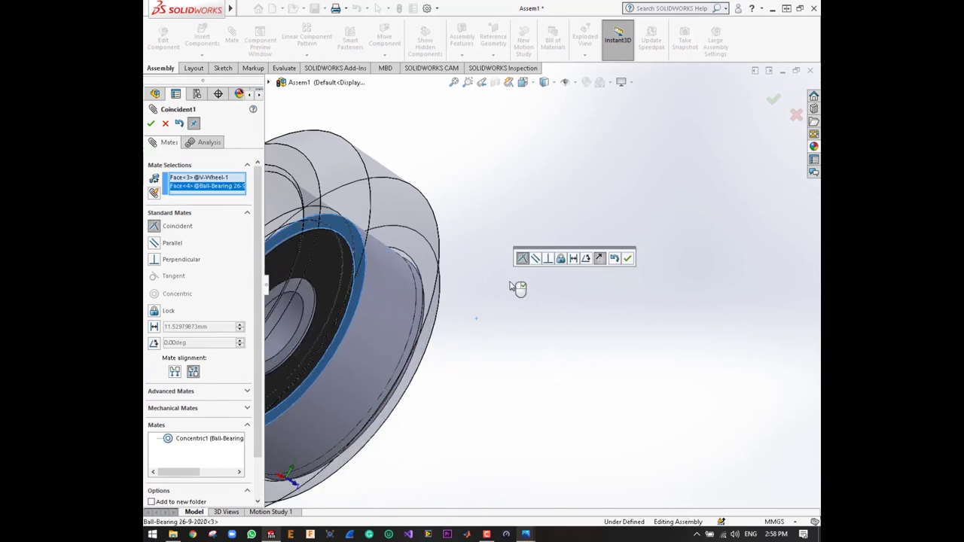
scroll(518, 288, up, 2)
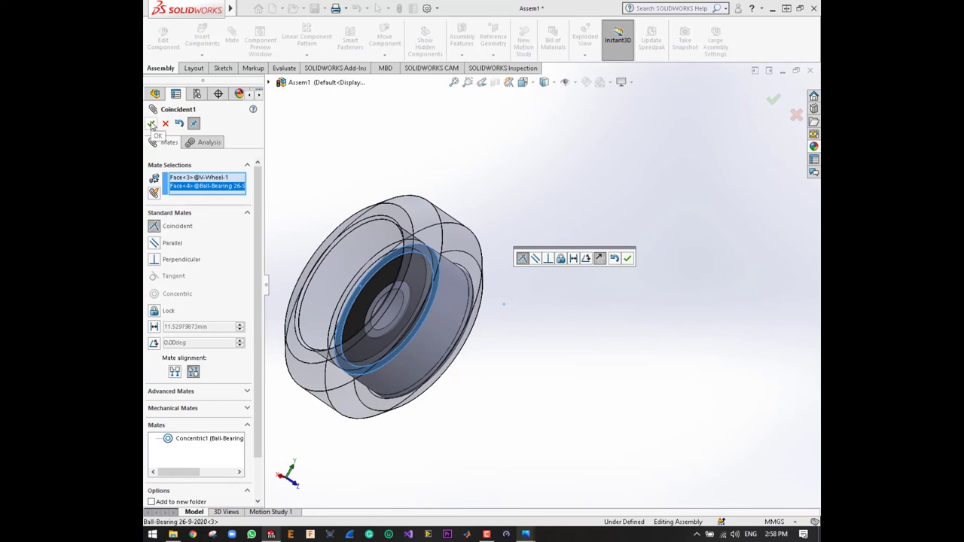
click(150, 124)
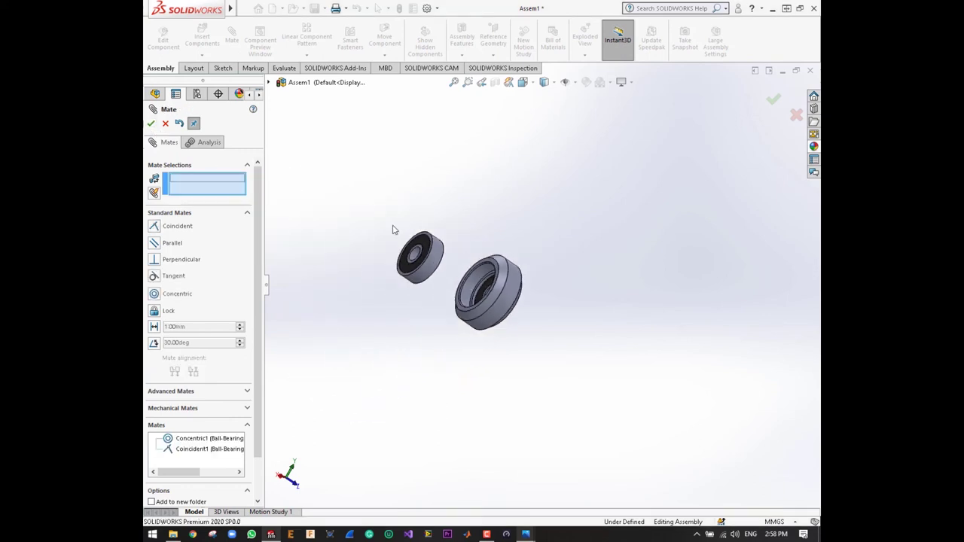
Step: Mate the second bearing's round face concentric with the V-Wheel's bore
key(ctrl+7)
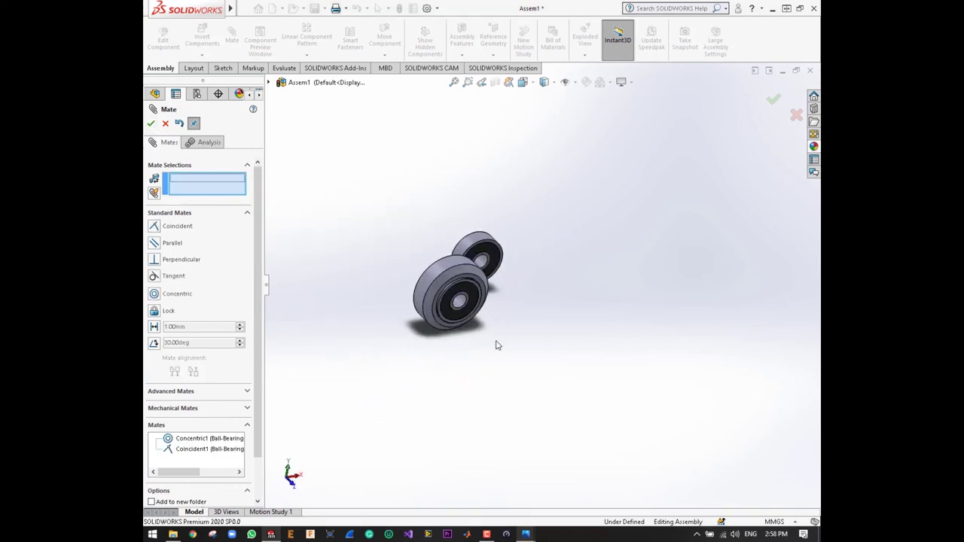
scroll(491, 324, down, 5)
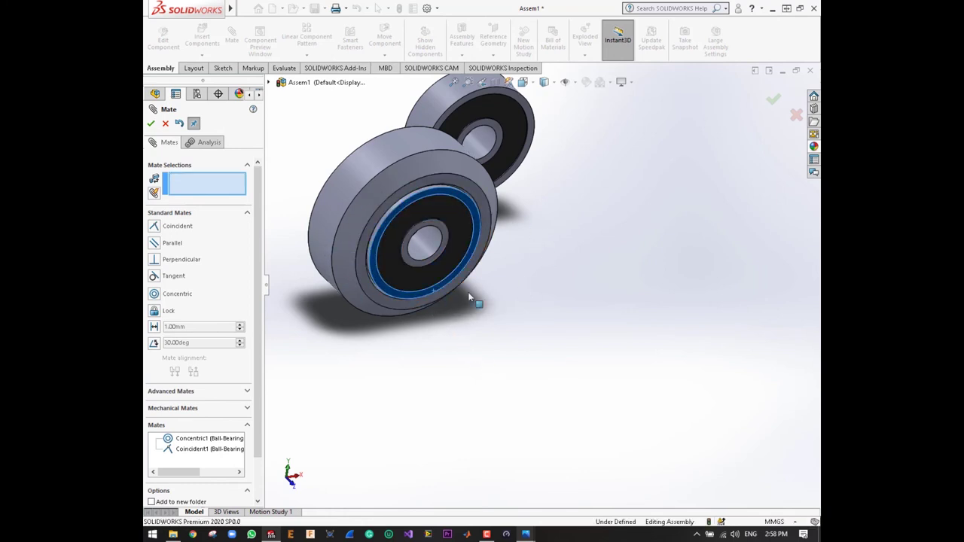
scroll(462, 232, down, 3)
scroll(439, 260, down, 2)
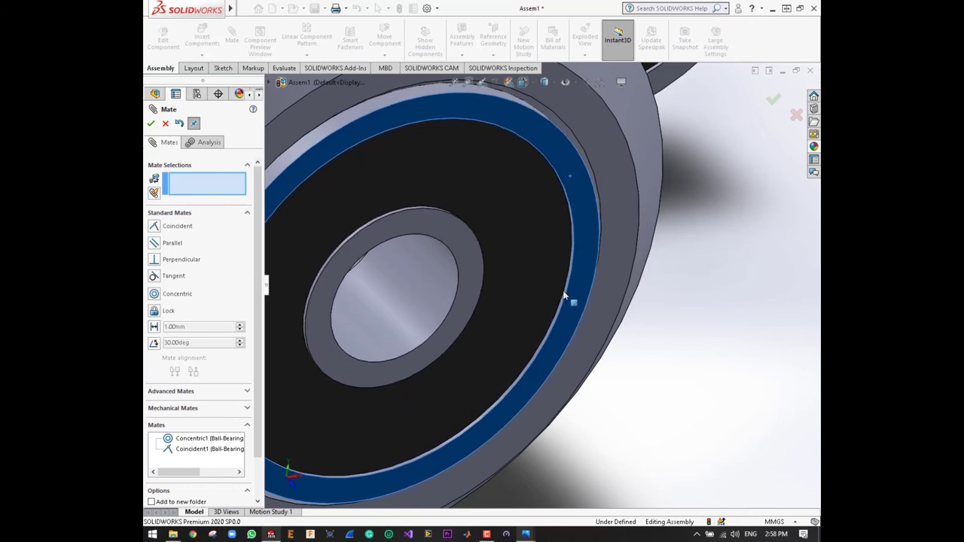
scroll(564, 295, up, 5)
scroll(585, 349, up, 2)
scroll(577, 307, down, 1)
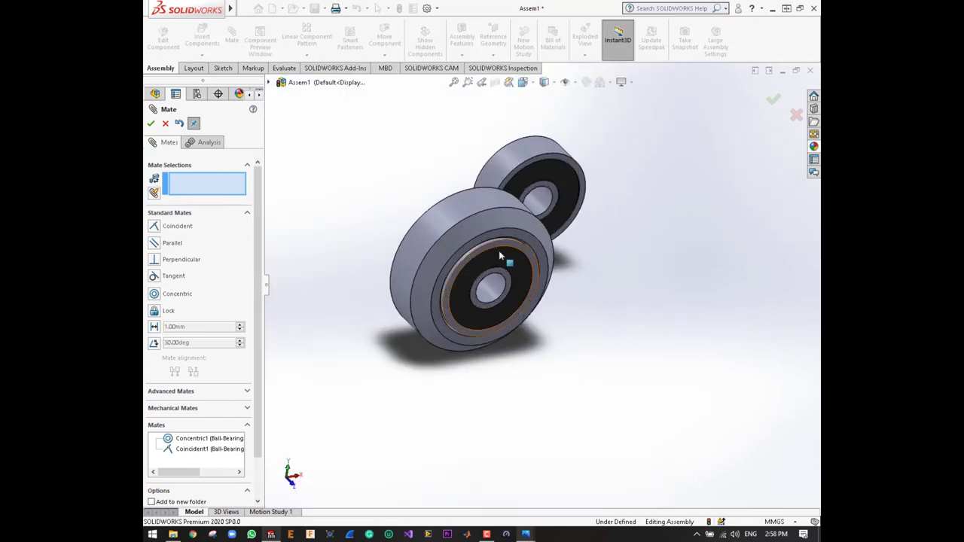
click(519, 172)
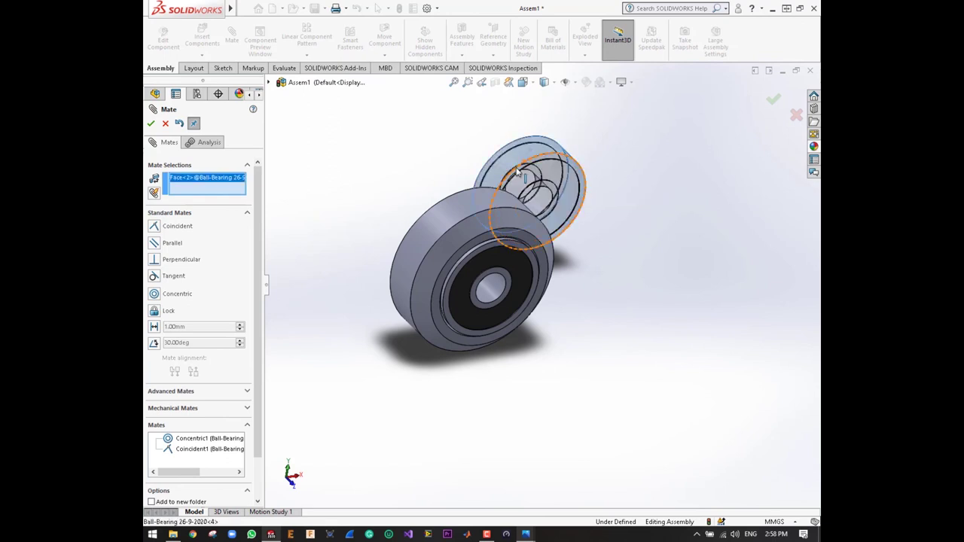
key(Left)
key(Left)
key(Left)
key(Left)
key(Left)
key(Left)
key(Left)
key(Left)
key(Left)
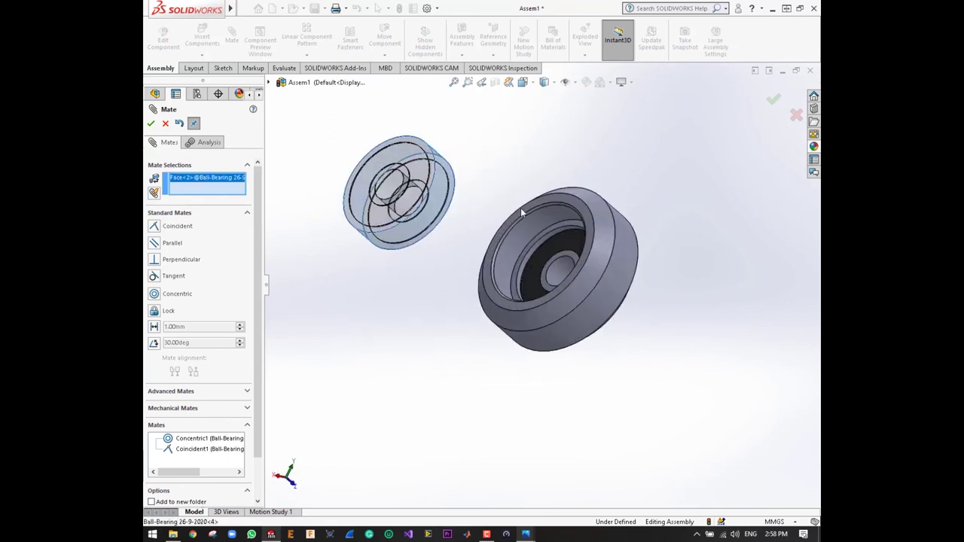
click(519, 233)
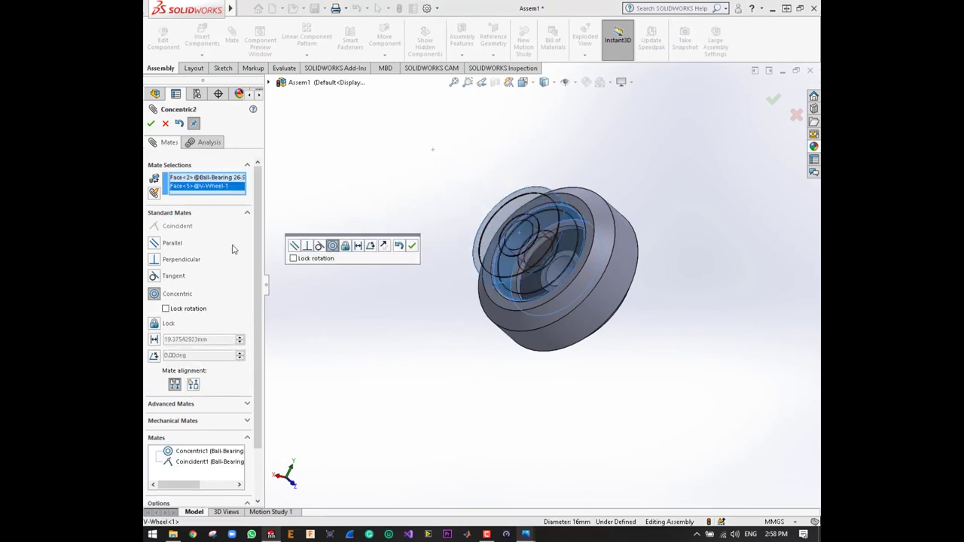
click(151, 124)
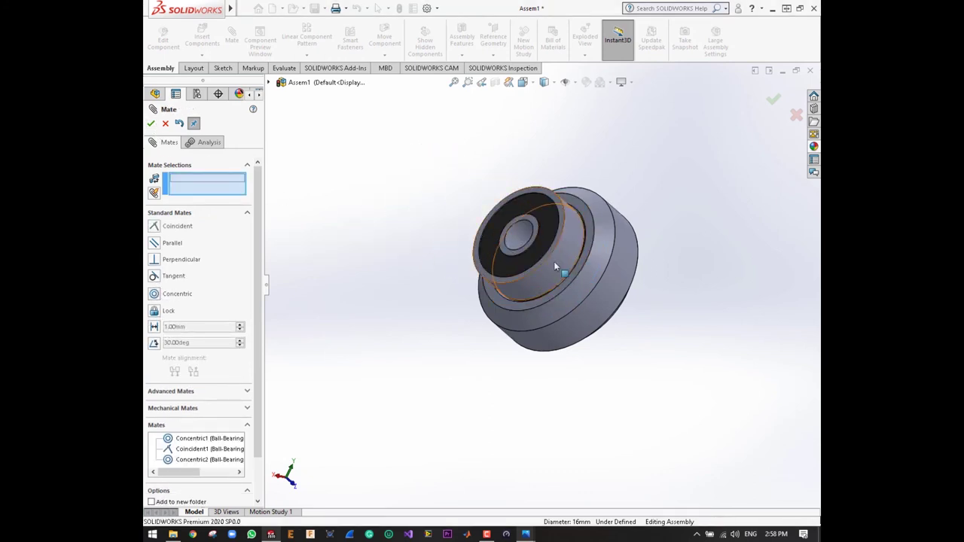
Step: Make the second bearing's side face coincident with the wheel's inner face and finish mating
mouse_move(554, 261)
mouse_down()
mouse_move(443, 209)
mouse_move(401, 203)
mouse_up()
scroll(516, 293, down, 5)
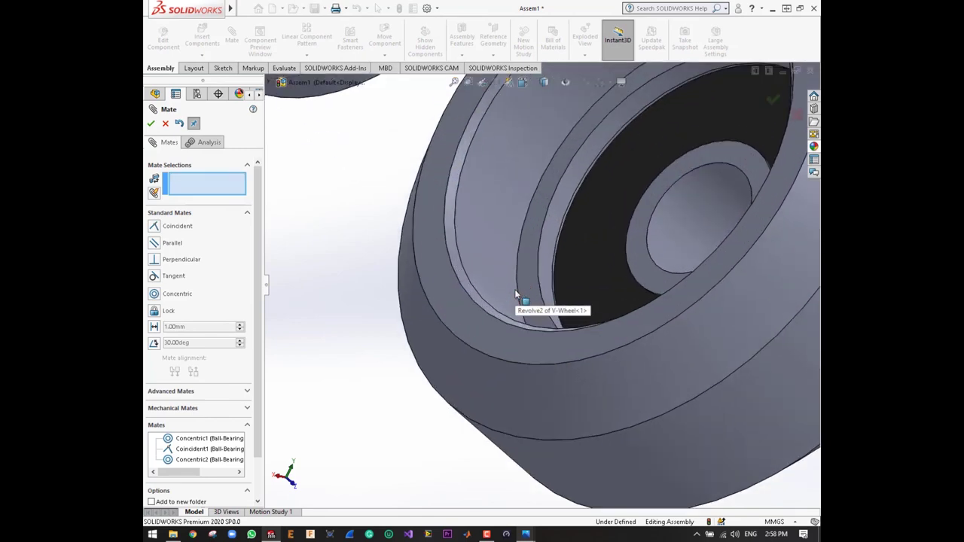
click(531, 285)
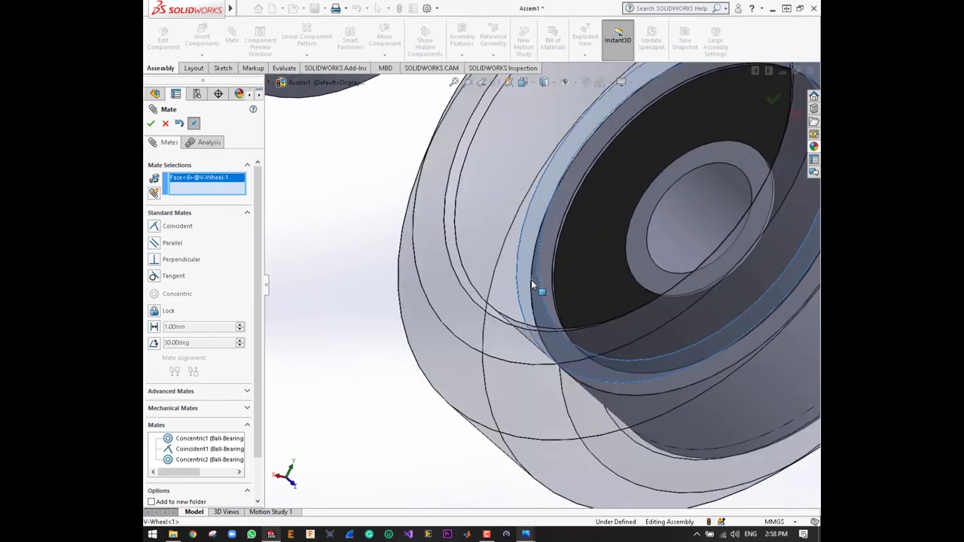
scroll(388, 301, up, 5)
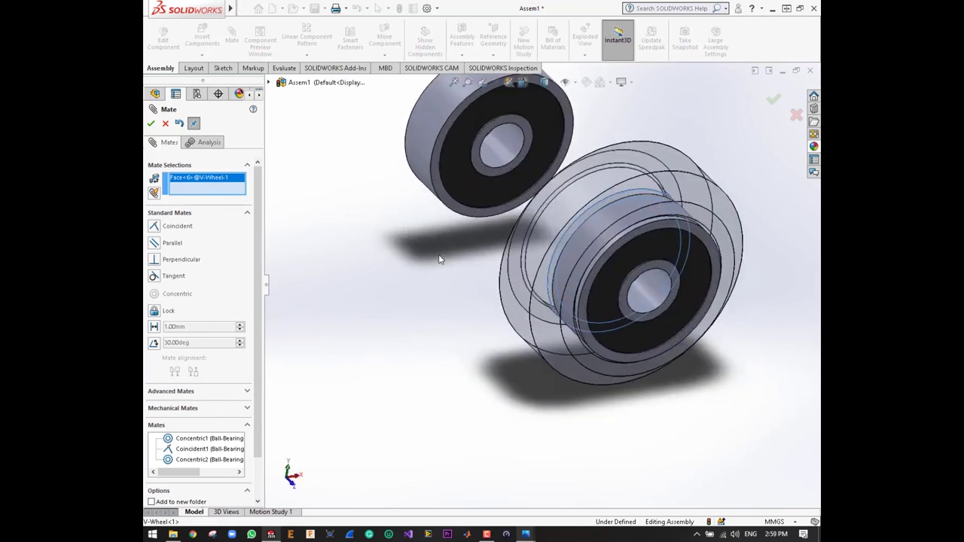
scroll(441, 254, down, 5)
click(566, 137)
click(514, 268)
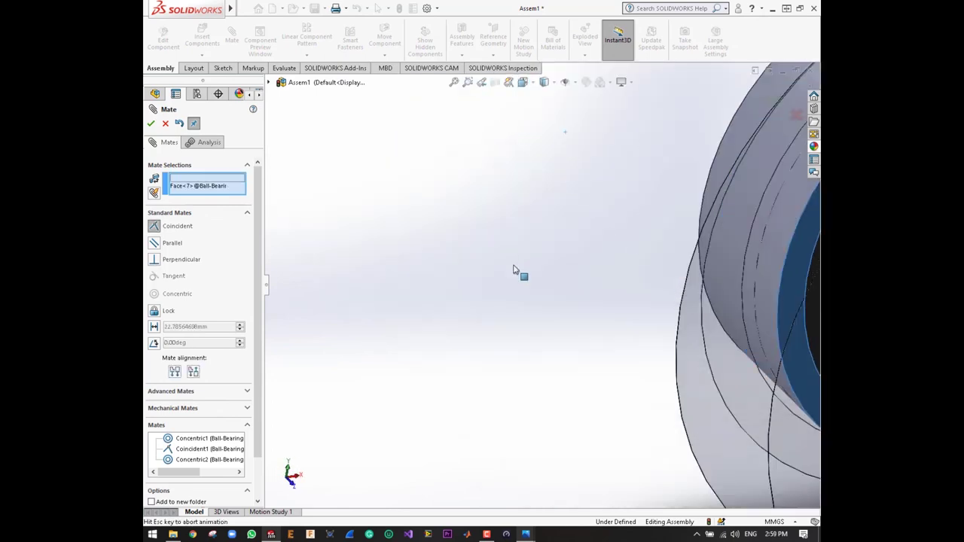
scroll(521, 272, up, 5)
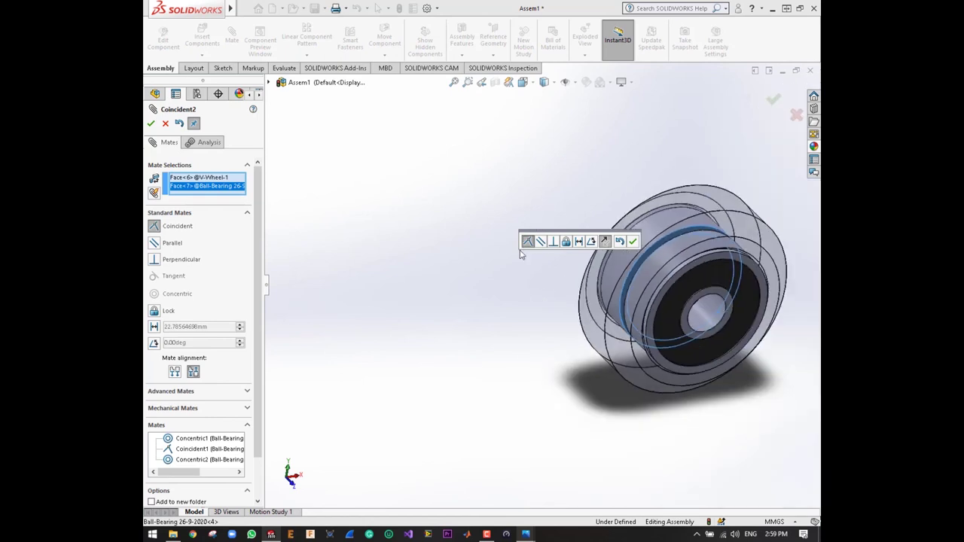
click(632, 241)
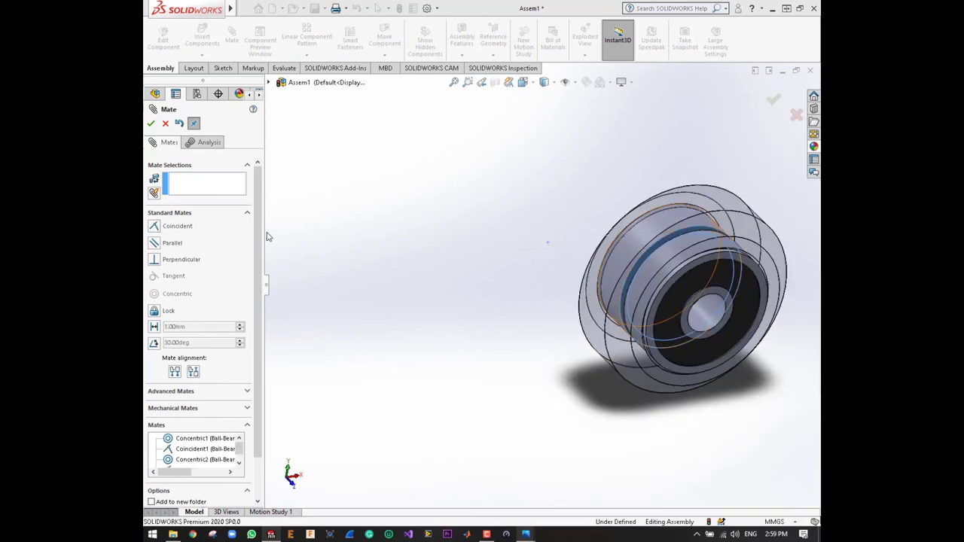
click(151, 123)
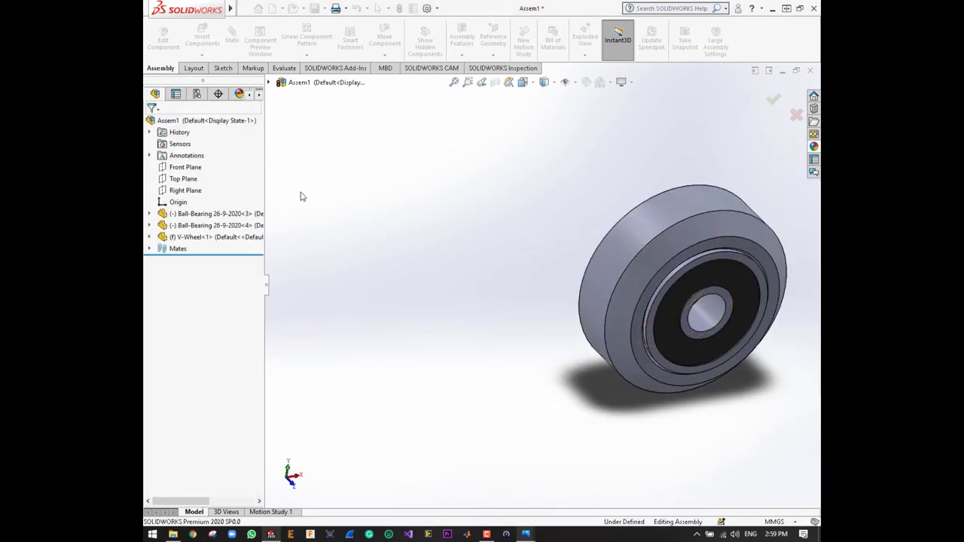
scroll(452, 256, up, 3)
key(Right)
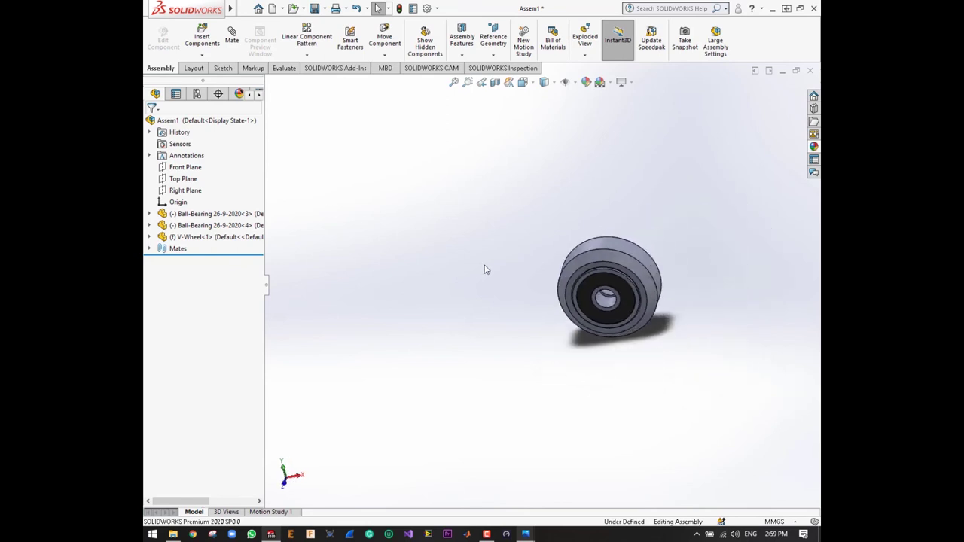
key(Right)
key(Right)
key(Right)
key(Right)
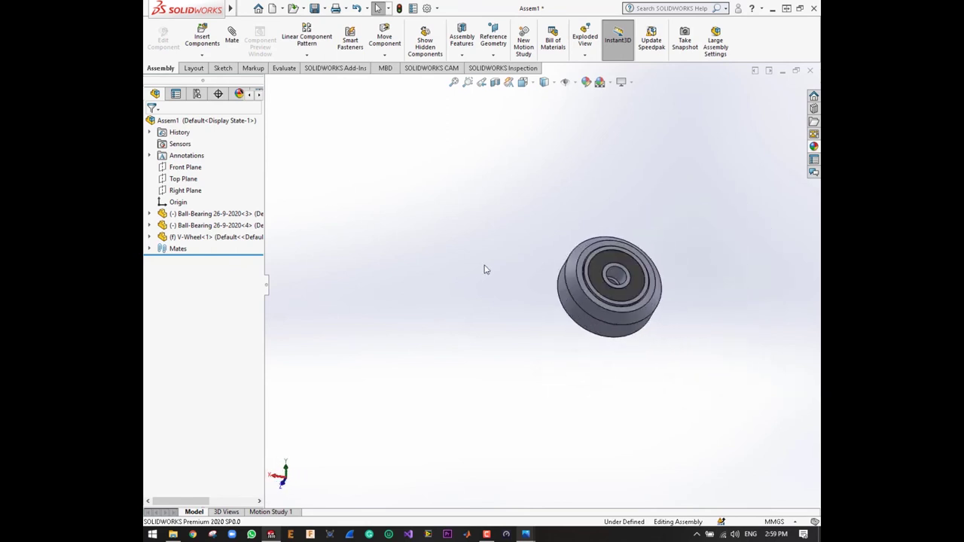
key(Right)
key(Right)
key(Right)
key(Right)
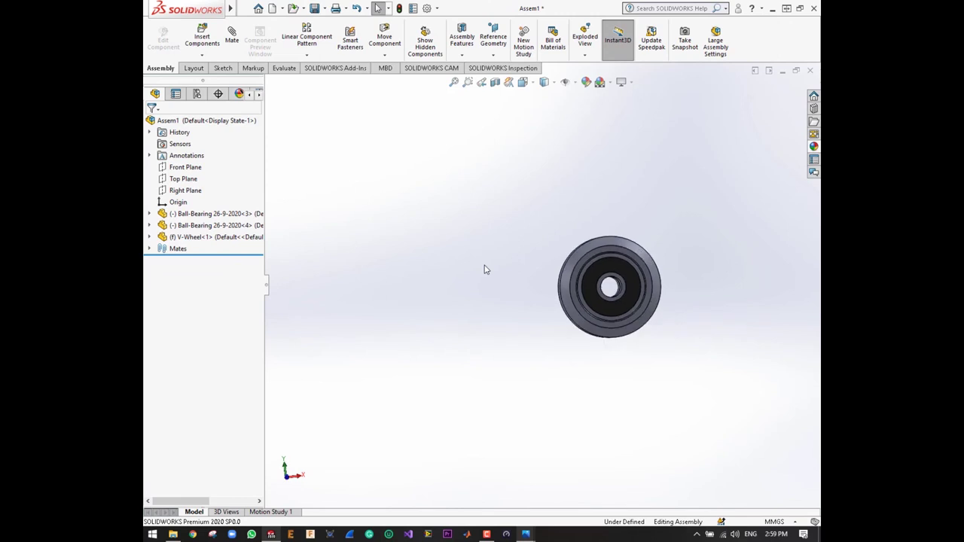
key(Right)
key(Right)
key(Right)
key(Right)
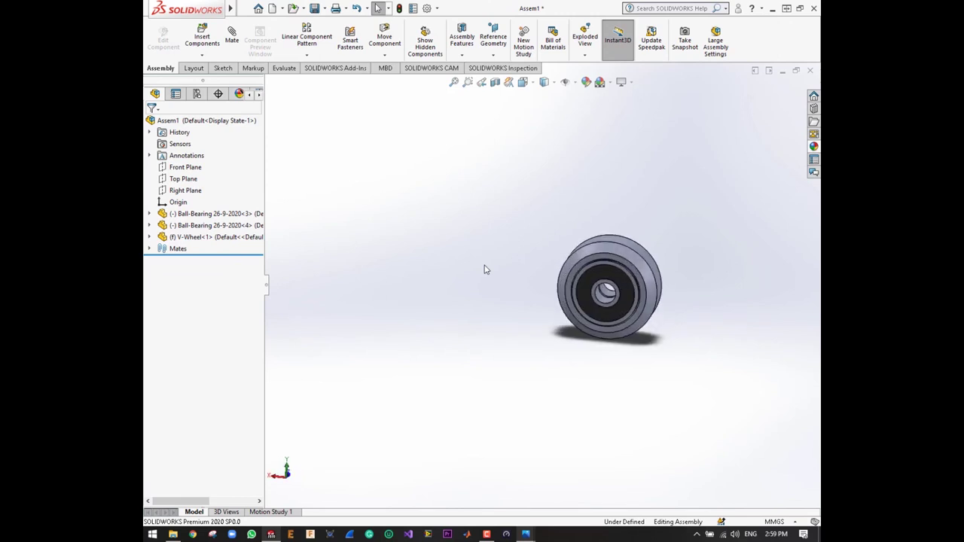
key(Right)
key(Right)
key(Right)
key(Right)
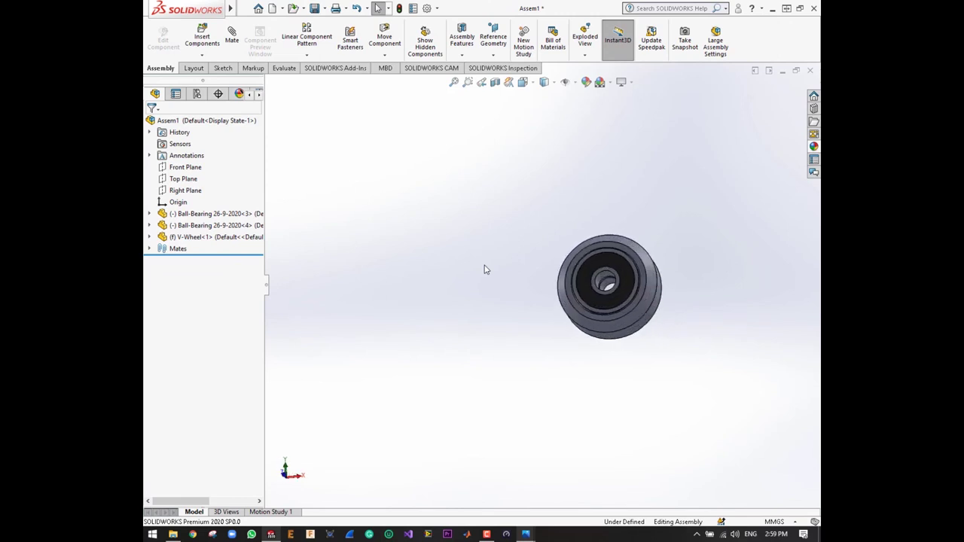
key(Right)
scroll(534, 279, down, 2)
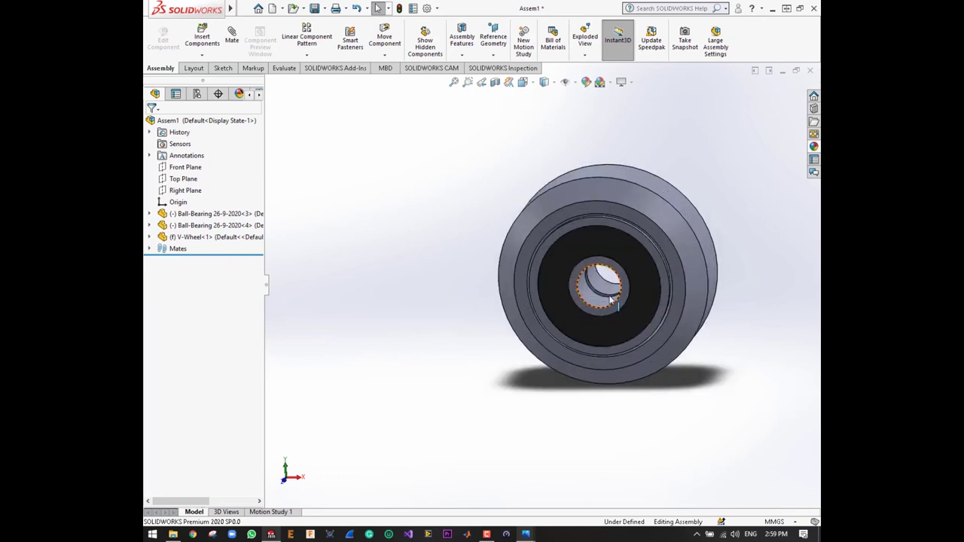
scroll(542, 271, down, 3)
scroll(550, 264, down, 3)
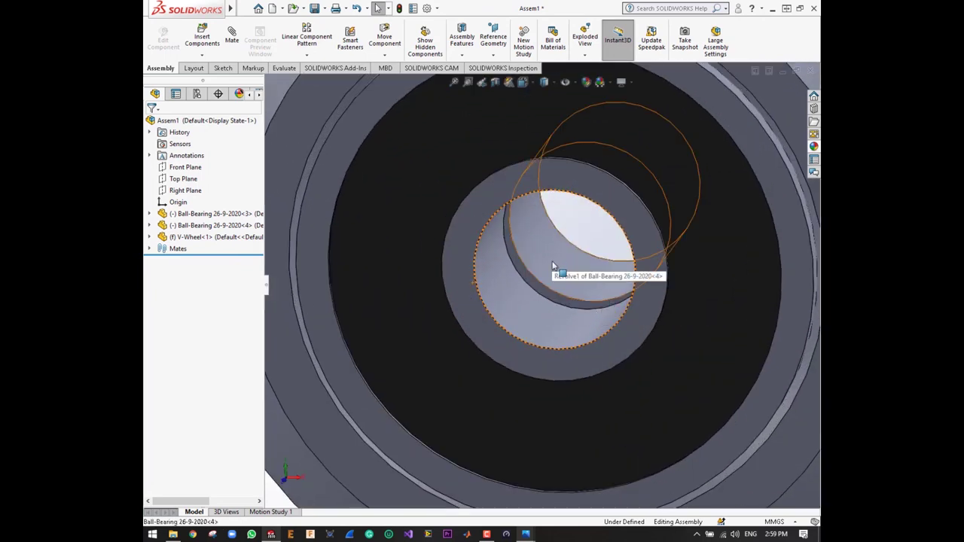
click(552, 266)
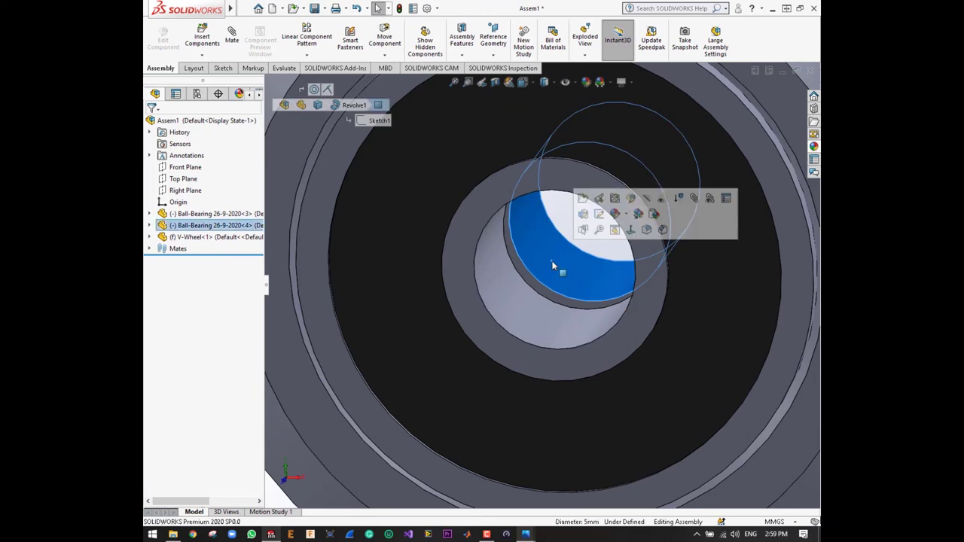
ctrl+click(522, 305)
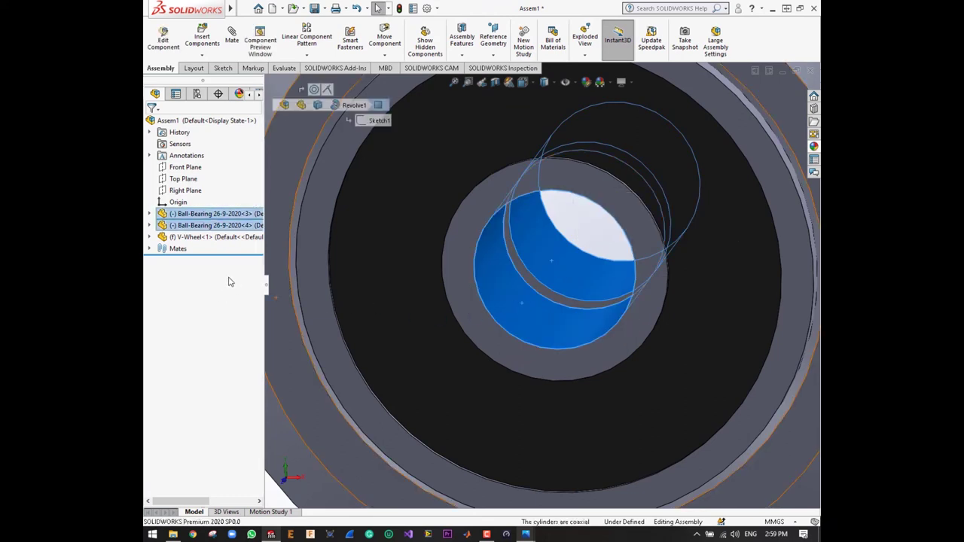
scroll(582, 239, up, 5)
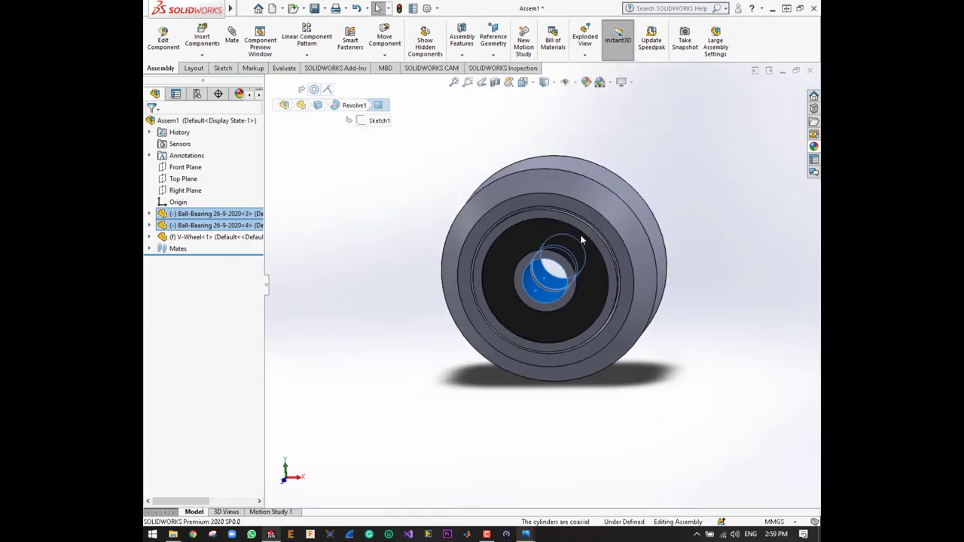
click(719, 359)
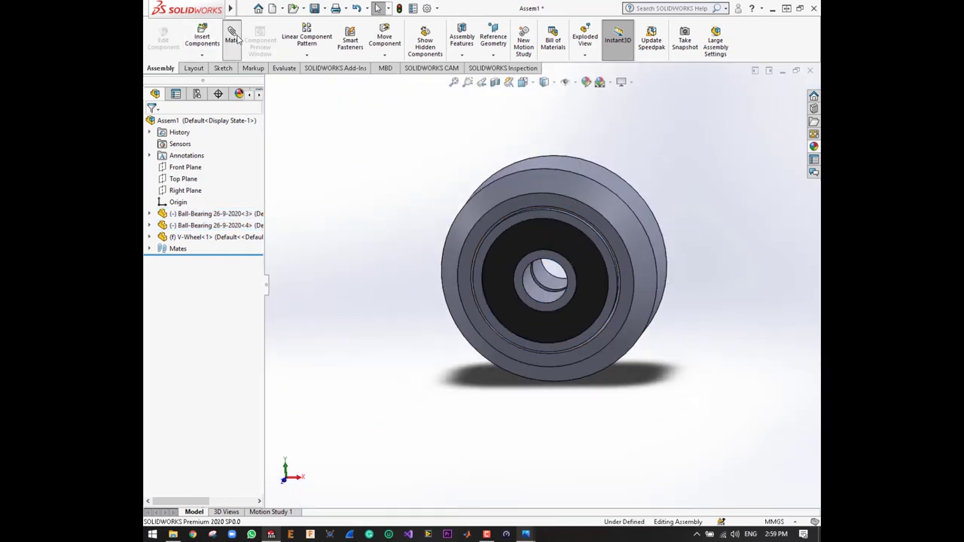
Step: Add a Coincident mate between both bearings' Right Planes, picked from the flyout tree
click(235, 37)
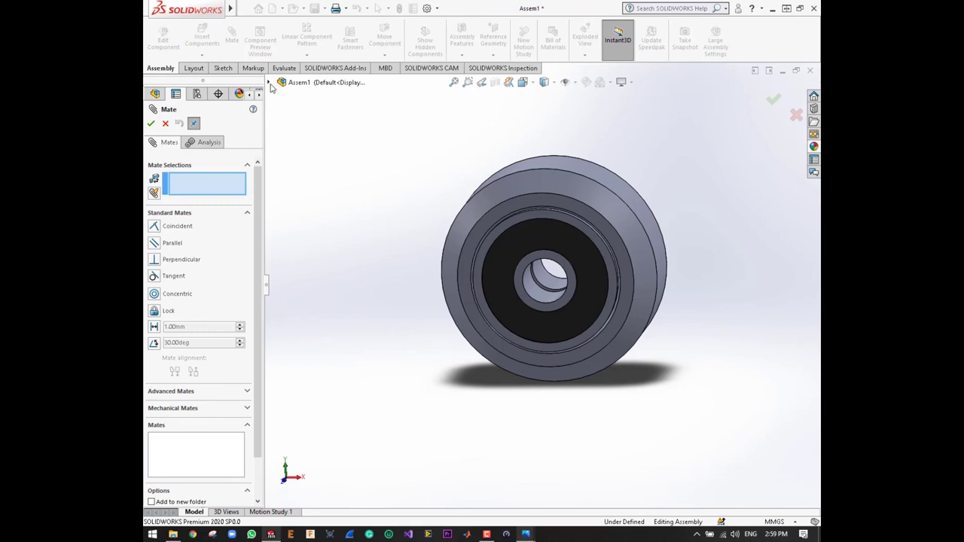
click(269, 83)
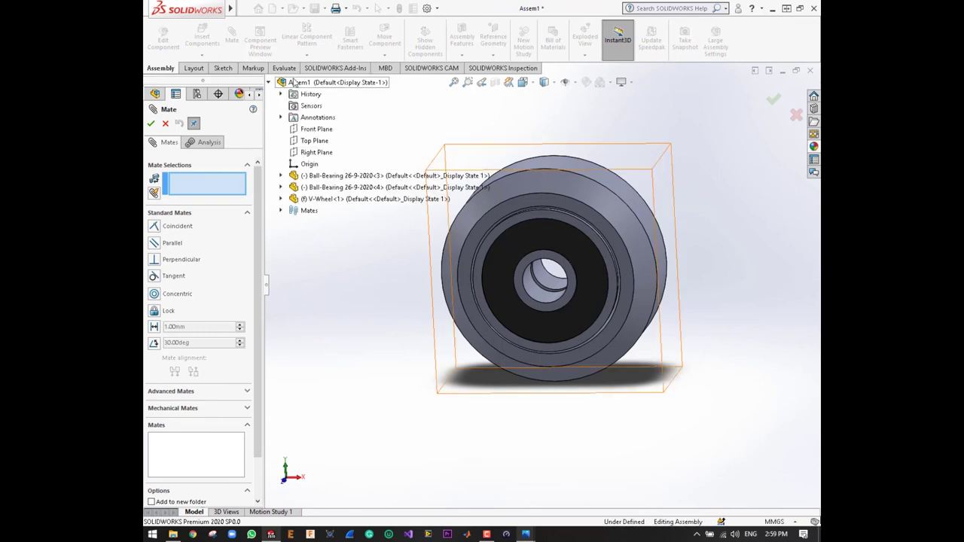
click(281, 177)
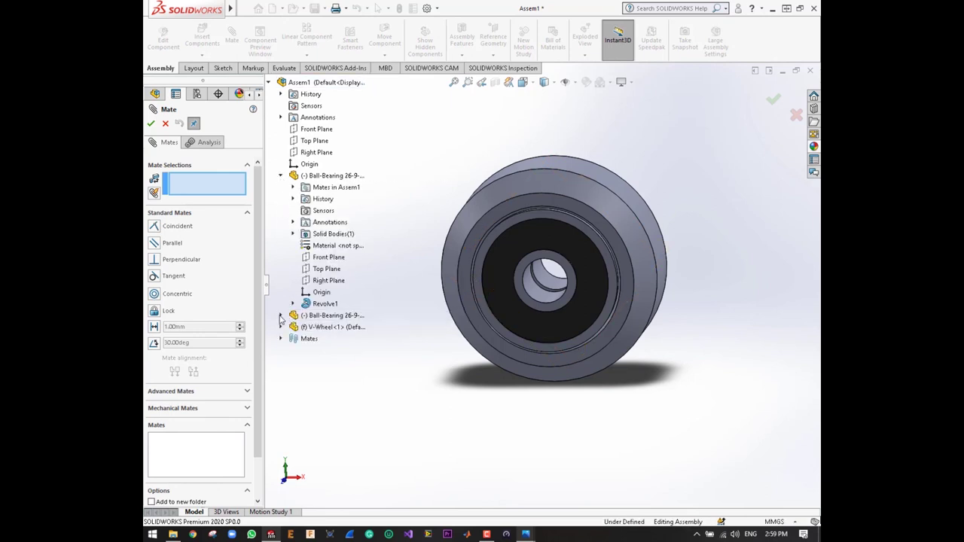
click(281, 315)
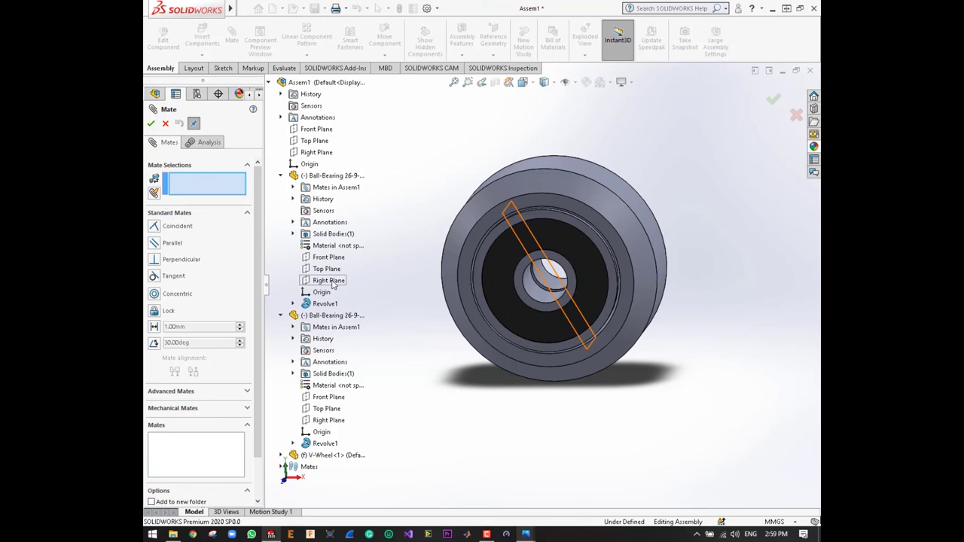
click(331, 281)
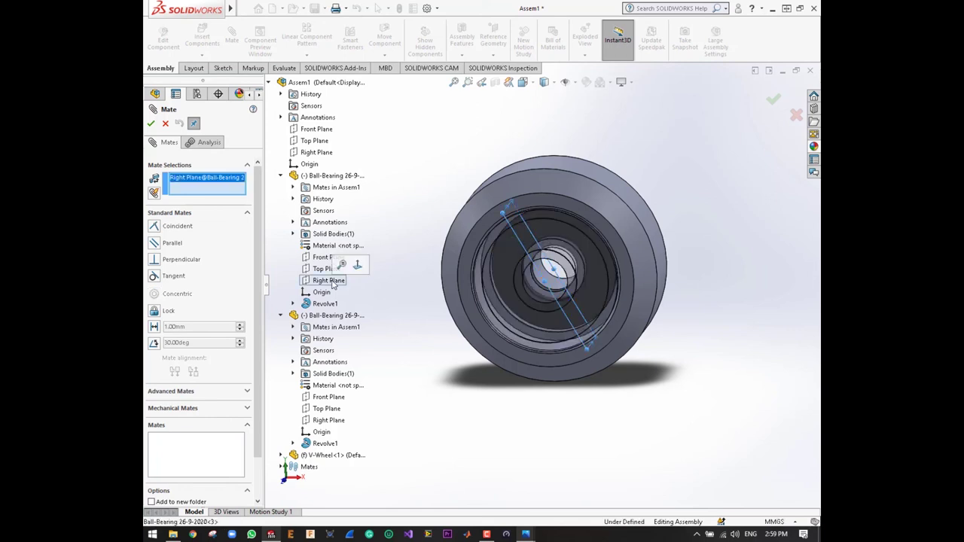
click(325, 421)
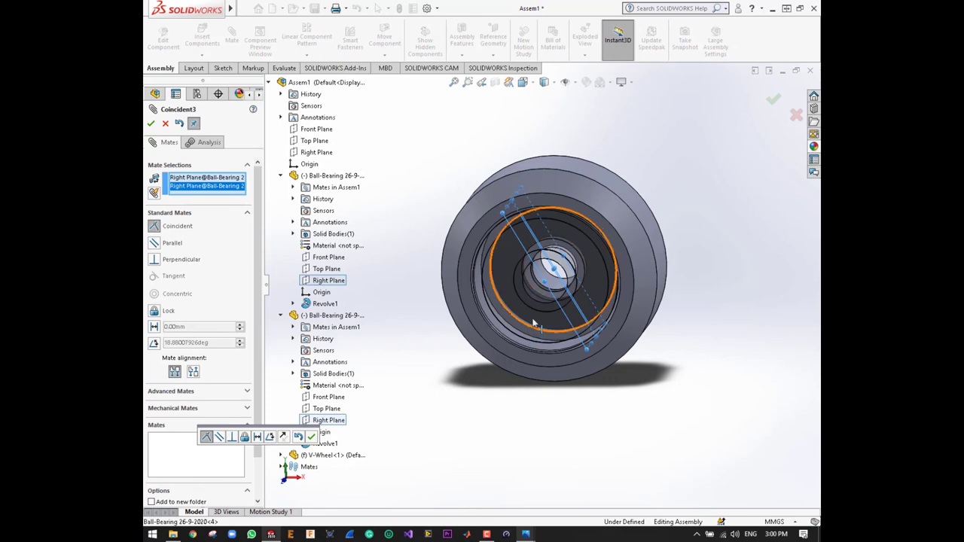
scroll(535, 324, down, 4)
scroll(533, 345, up, 3)
scroll(533, 345, up, 3)
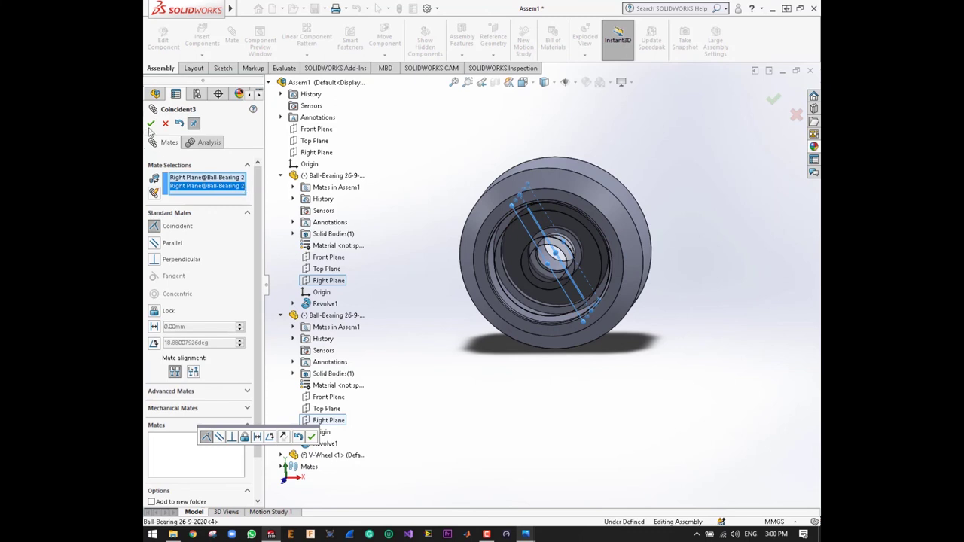
click(150, 125)
Step: Close the Mate PropertyManager and select a bearing's outer ring face
scroll(450, 291, down, 3)
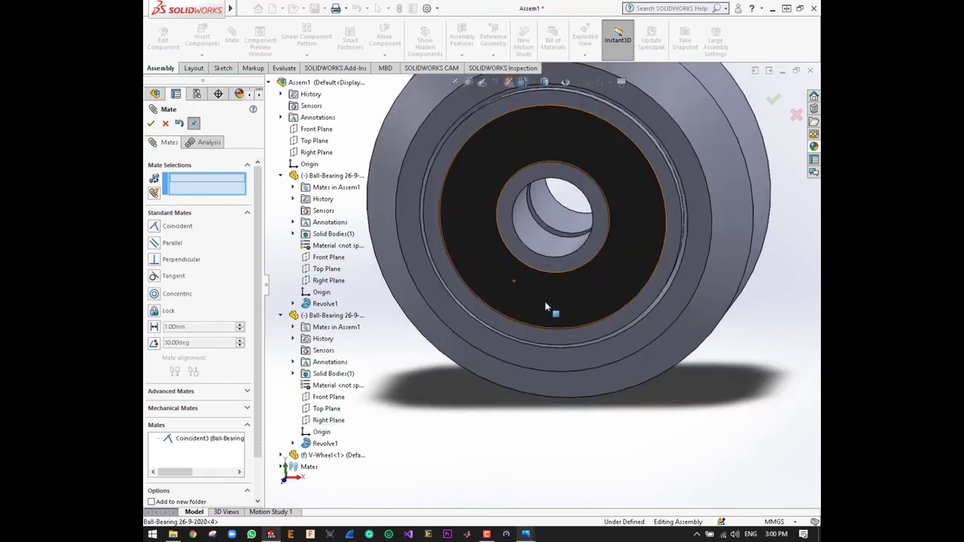
scroll(558, 301, down, 3)
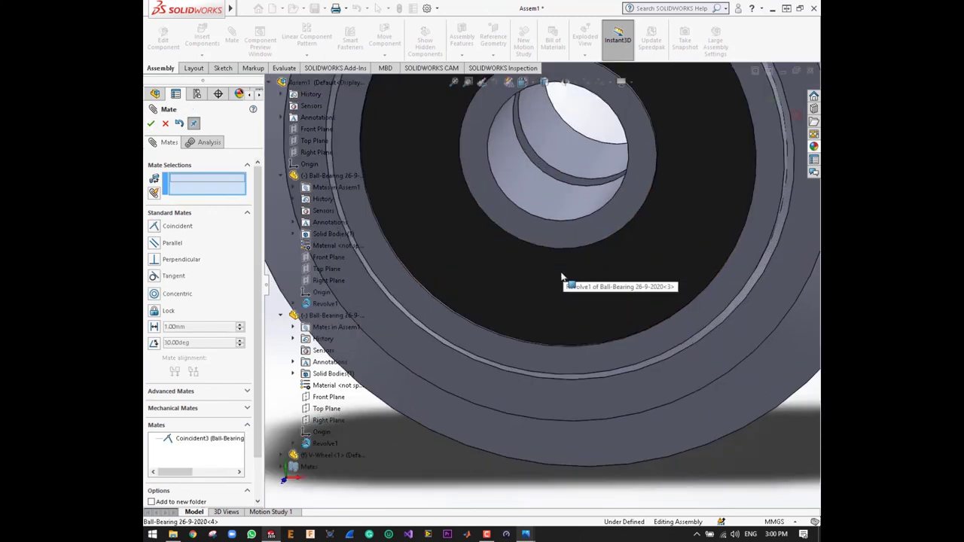
click(151, 125)
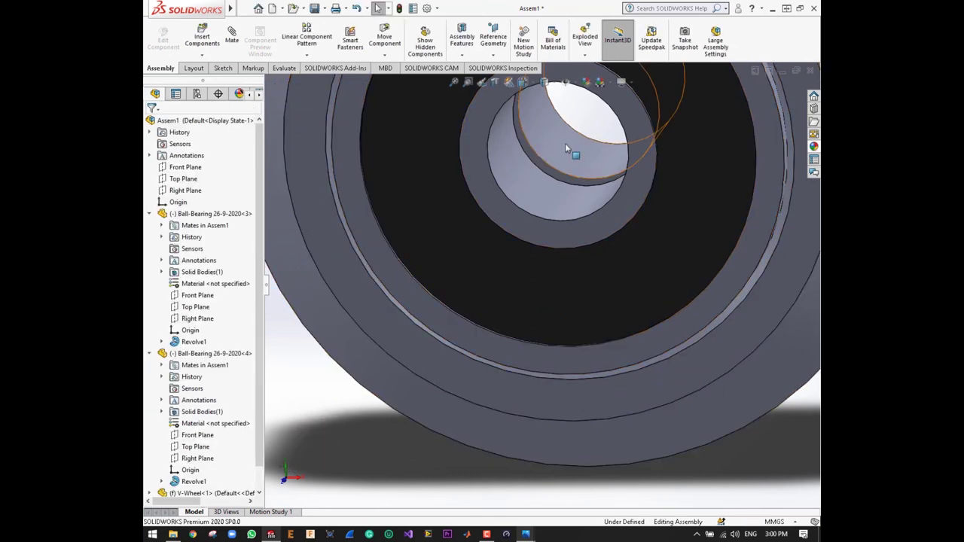
click(708, 314)
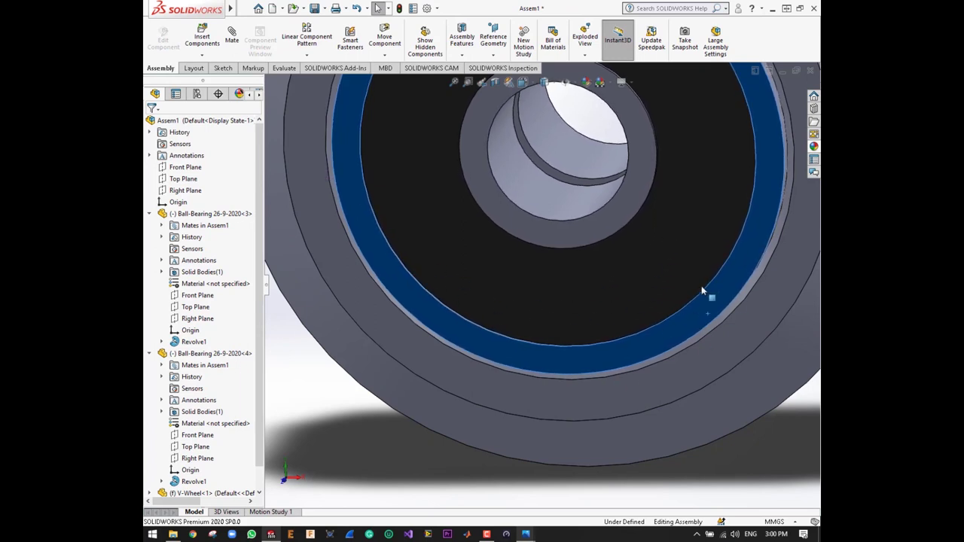
Step: Zoom to fit the wheel and fix the first ball bearing in place
key(f)
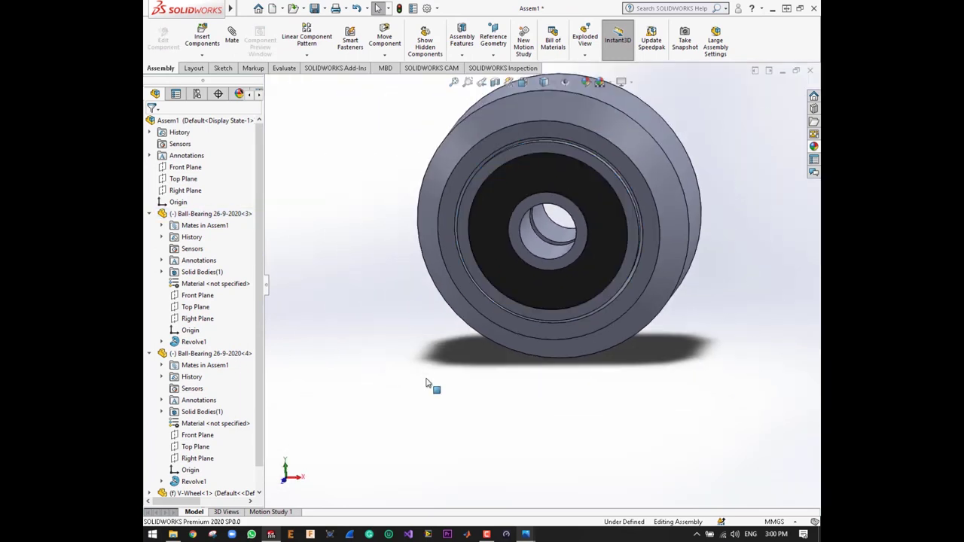
scroll(570, 390, up, 3)
scroll(640, 186, down, 2)
scroll(622, 204, down, 2)
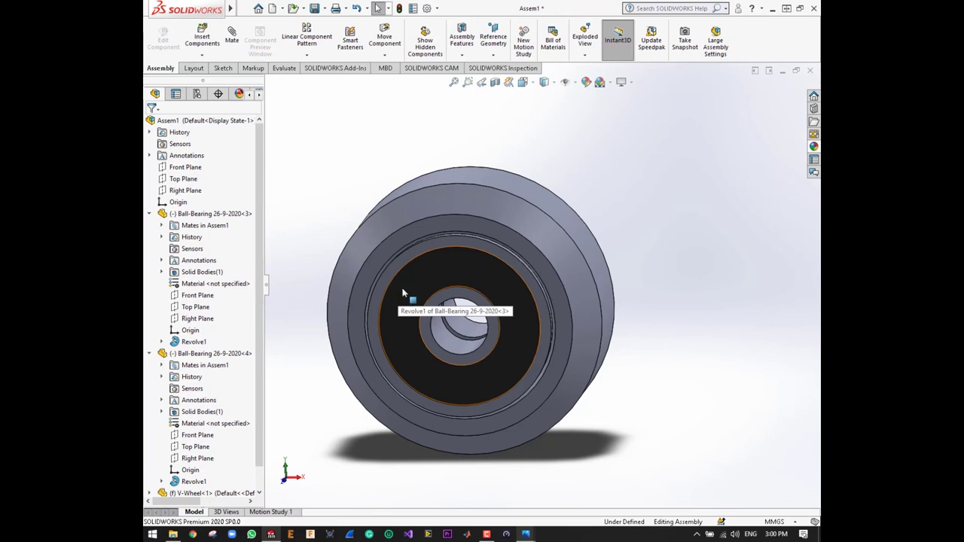
right_click(465, 365)
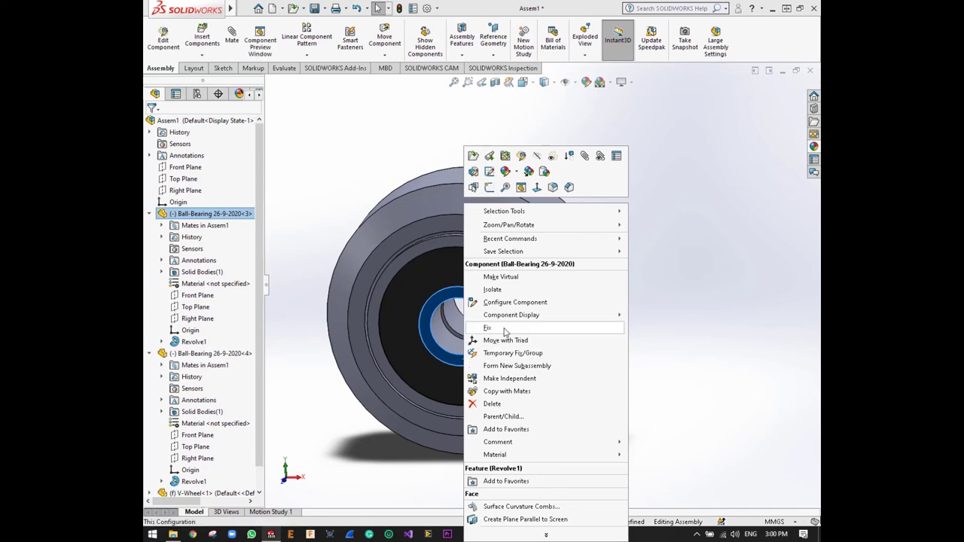
click(486, 328)
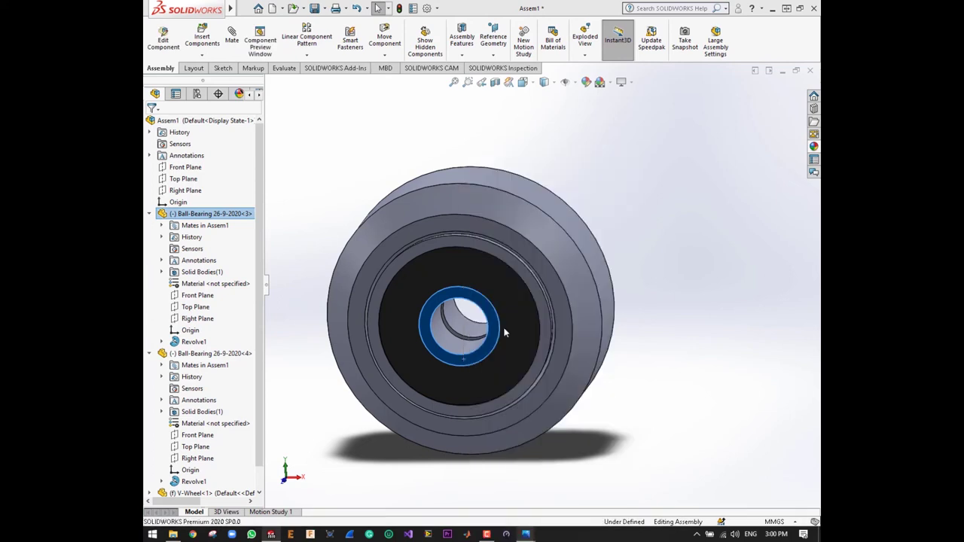
Step: Set the V-Wheel to Float and drag it to test that it moves
right_click(534, 231)
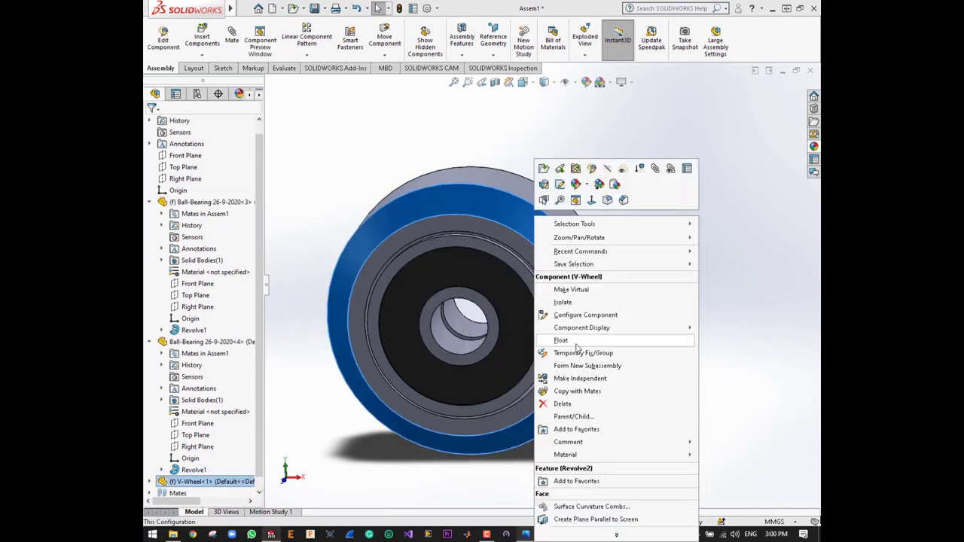
click(575, 342)
click(685, 323)
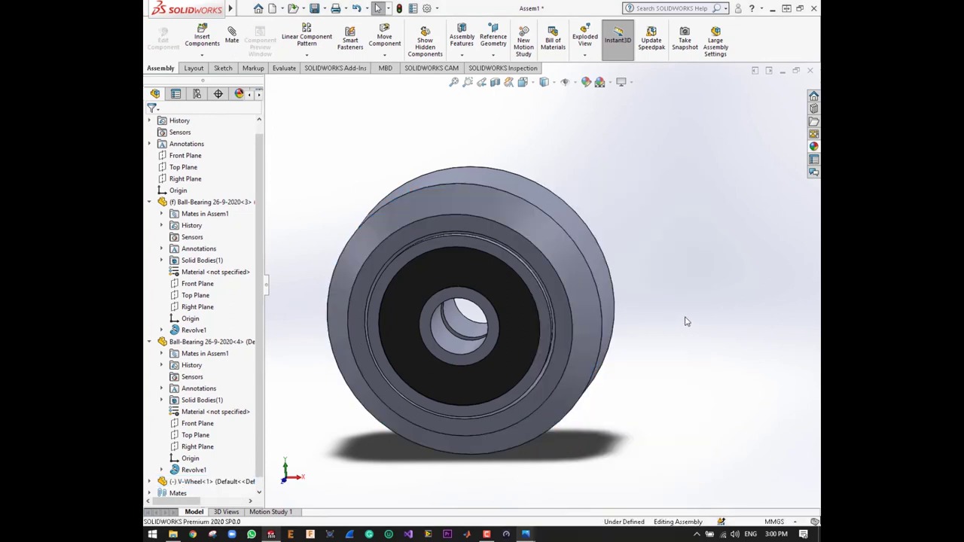
scroll(684, 319, down, 3)
scroll(605, 286, up, 3)
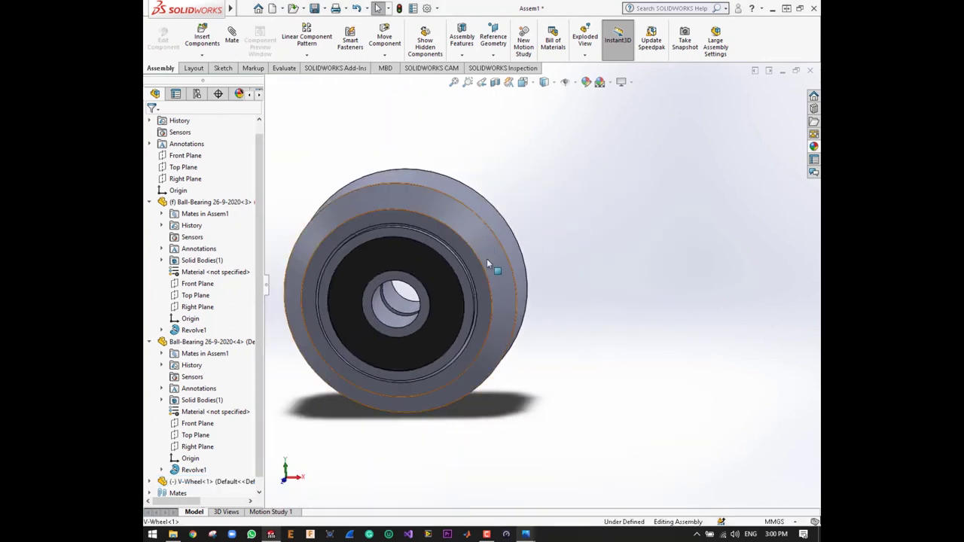
mouse_move(486, 258)
mouse_down()
mouse_move(337, 224)
mouse_move(357, 207)
mouse_move(394, 375)
mouse_move(688, 430)
mouse_up()
click(687, 429)
scroll(688, 429, up, 2)
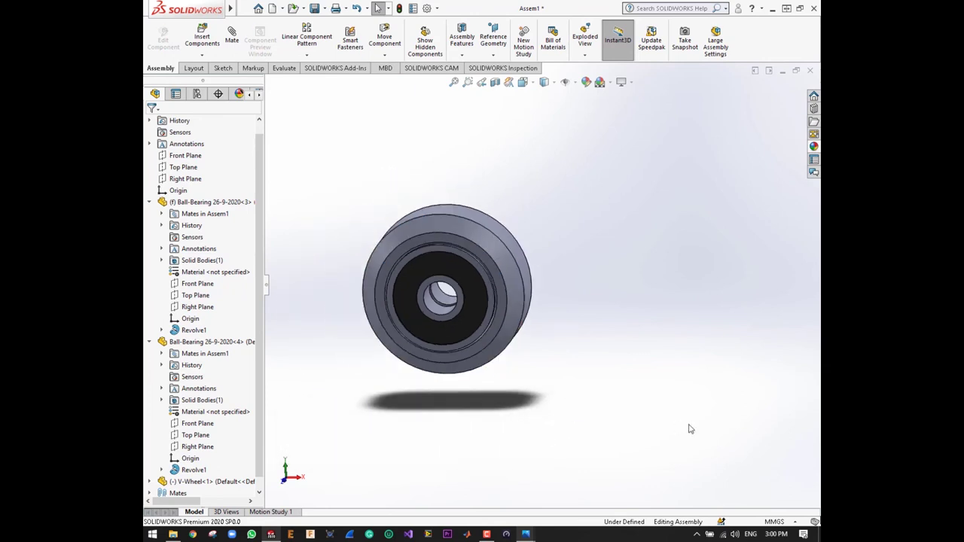
scroll(688, 429, up, 1)
scroll(486, 245, down, 2)
scroll(485, 248, down, 5)
Step: Spin the V-Wheel about its axis to check it turns on the seated bearings
scroll(470, 258, up, 5)
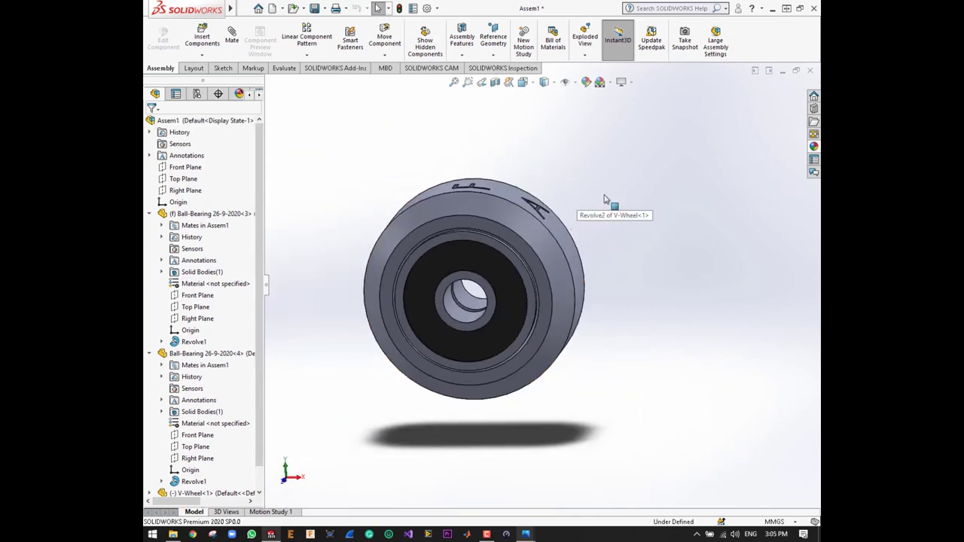
scroll(604, 198, down, 3)
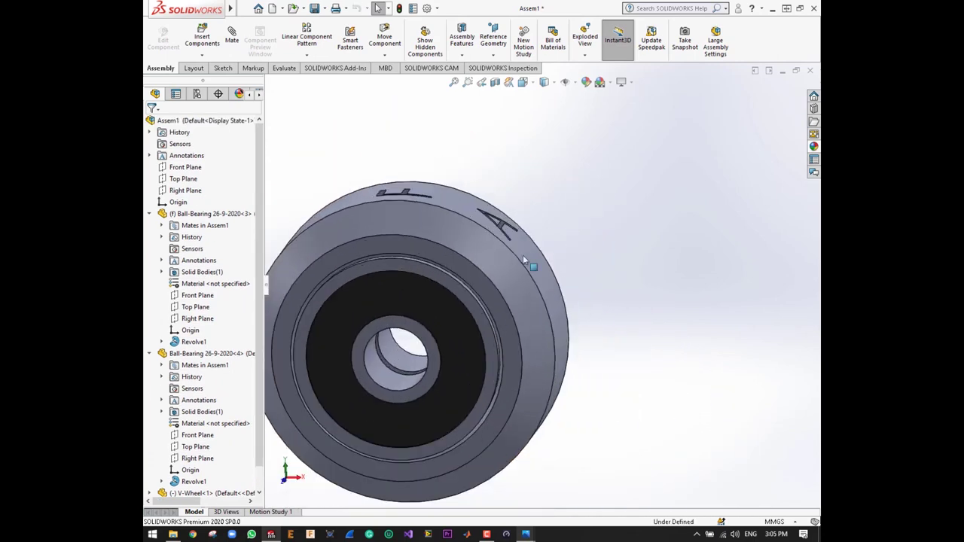
click(512, 374)
mouse_move(331, 352)
mouse_down()
mouse_move(536, 337)
mouse_move(545, 456)
mouse_up()
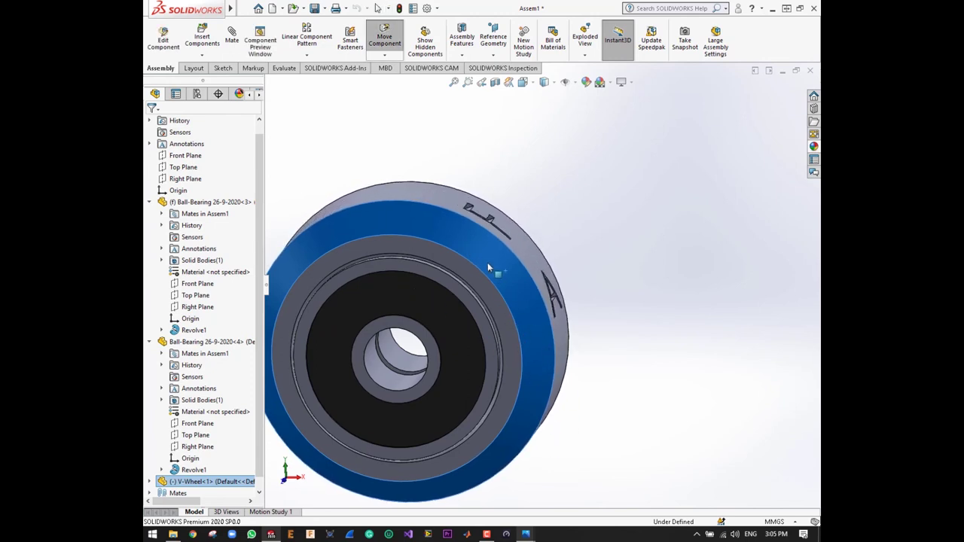
drag(546, 456, 421, 197)
click(421, 197)
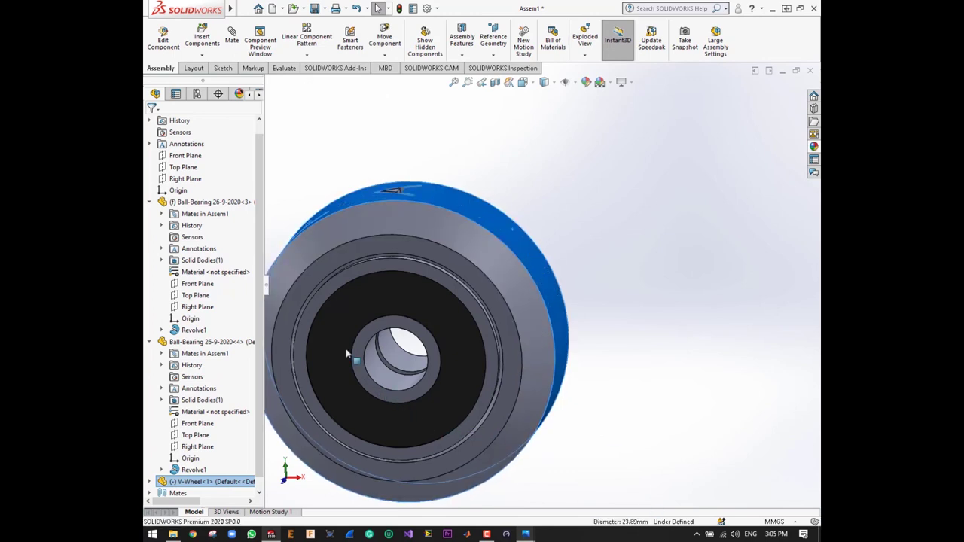
drag(614, 452, 572, 335)
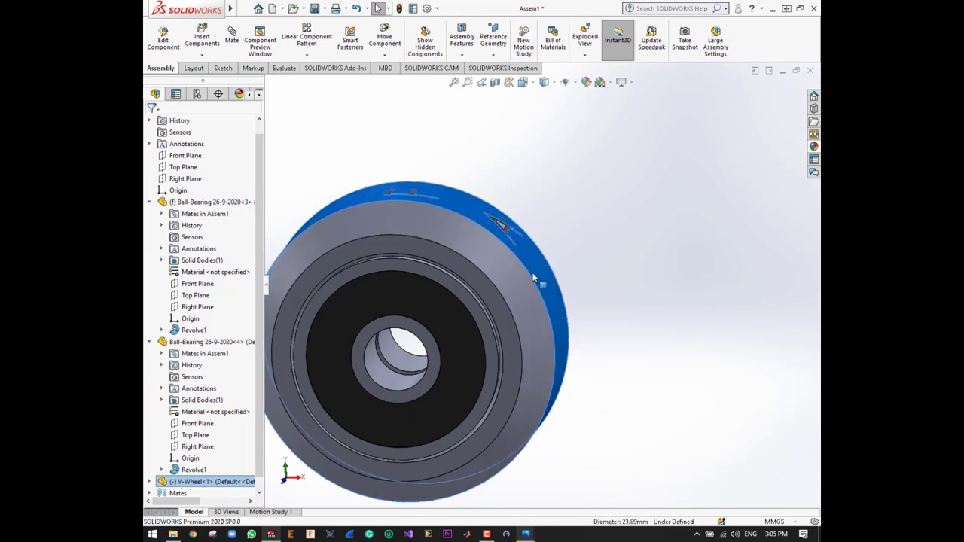
click(658, 299)
scroll(624, 290, up, 3)
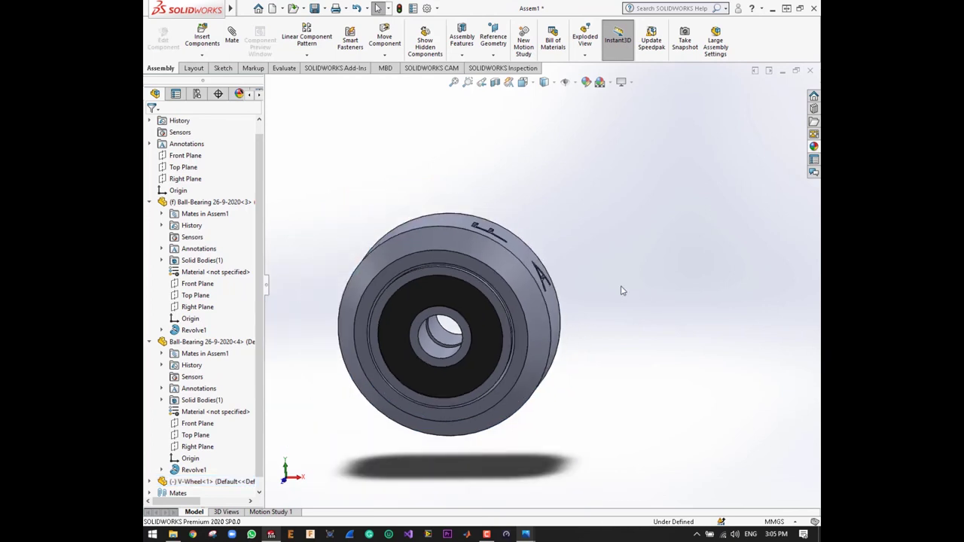
scroll(611, 289, down, 2)
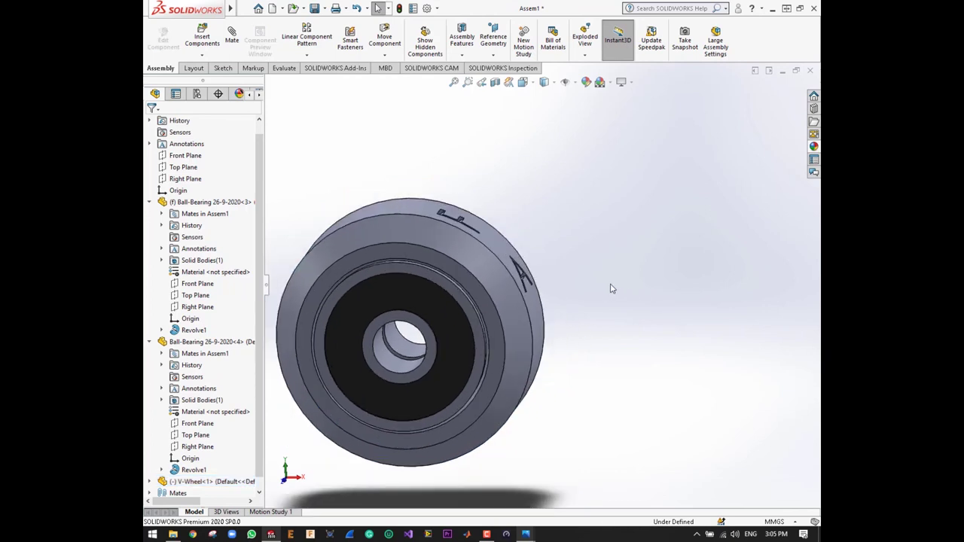
scroll(612, 288, up, 2)
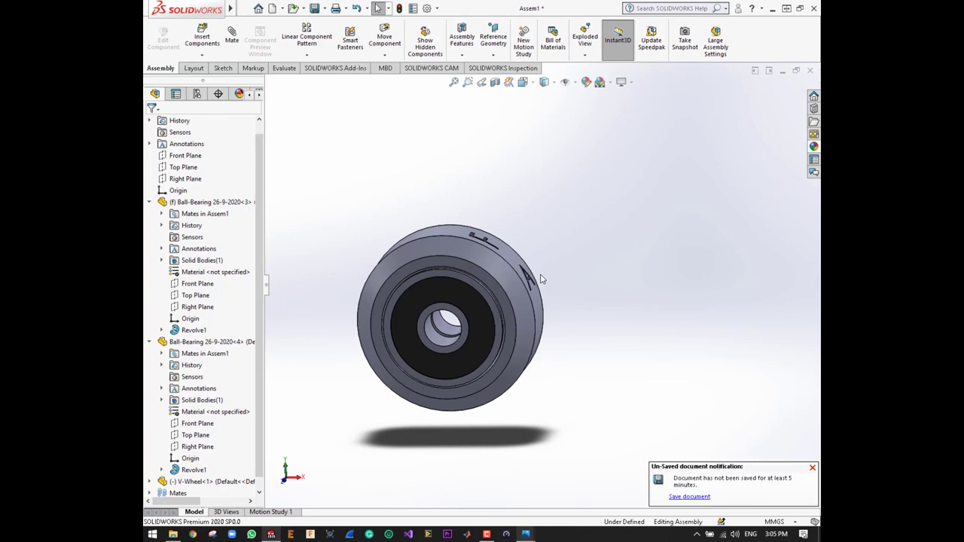
Step: Rebuild and save the assembly as 'V-wheel Assembly', then select the V-Wheel component
key(ctrl+s)
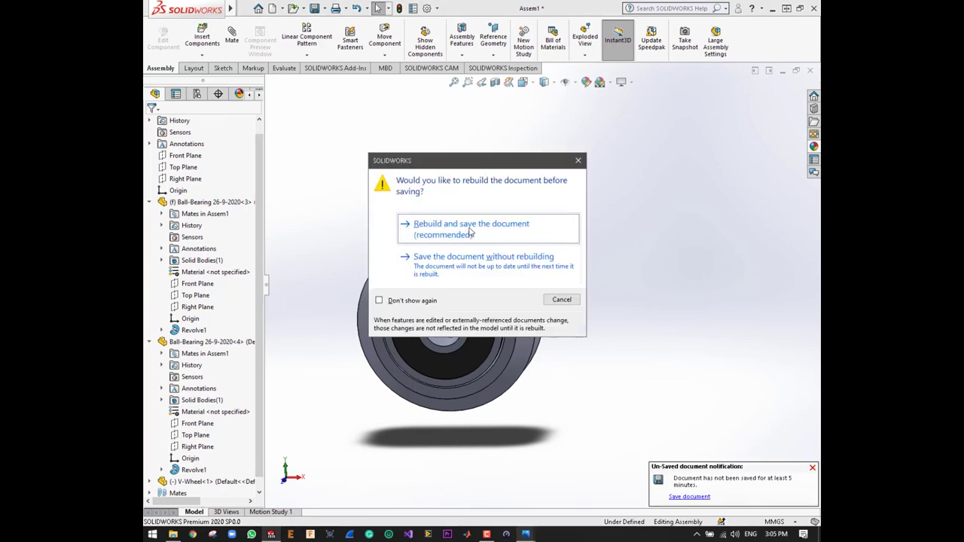
click(472, 233)
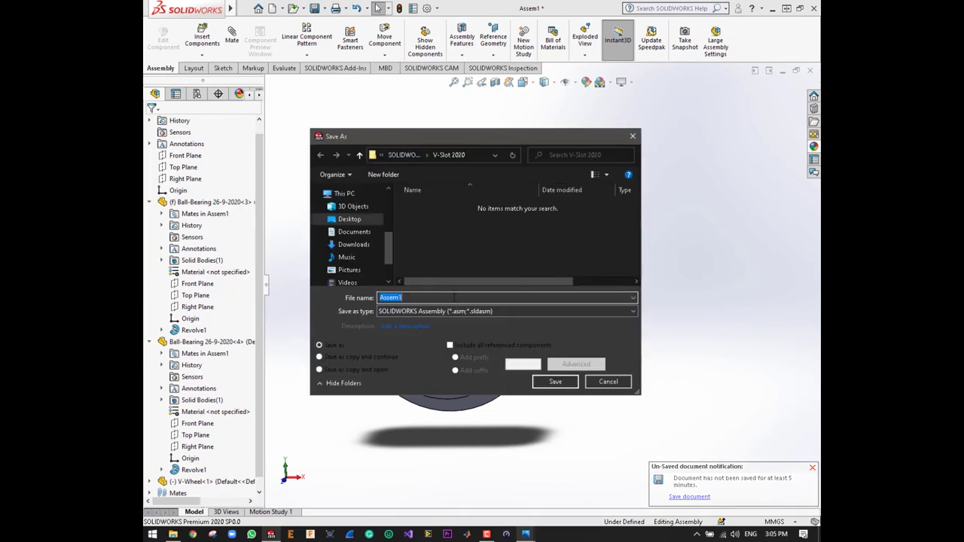
click(454, 298)
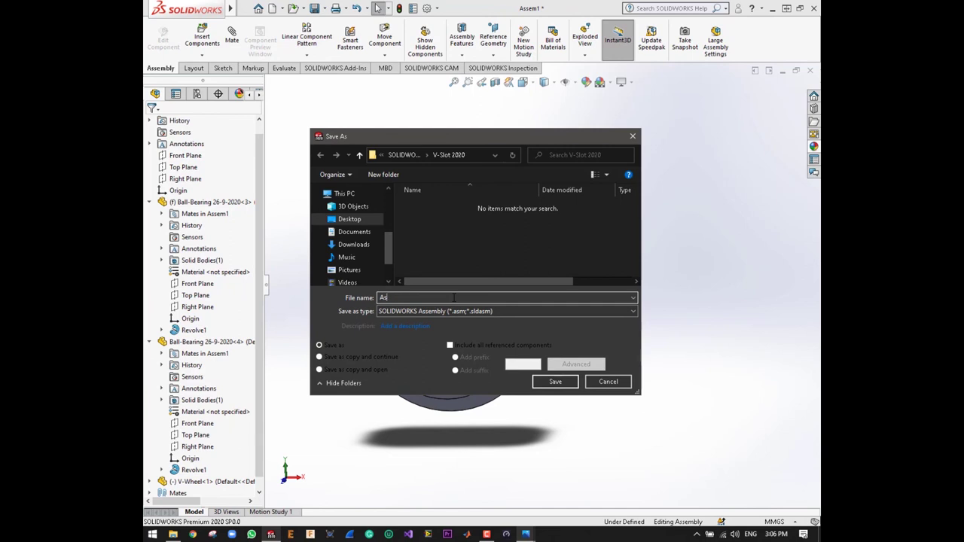
text(V-)
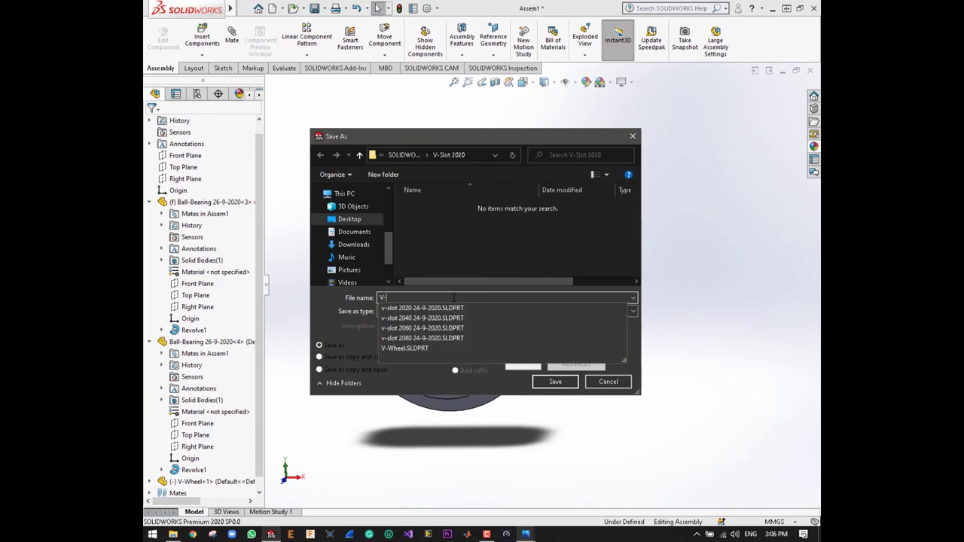
text(wheel Assembly)
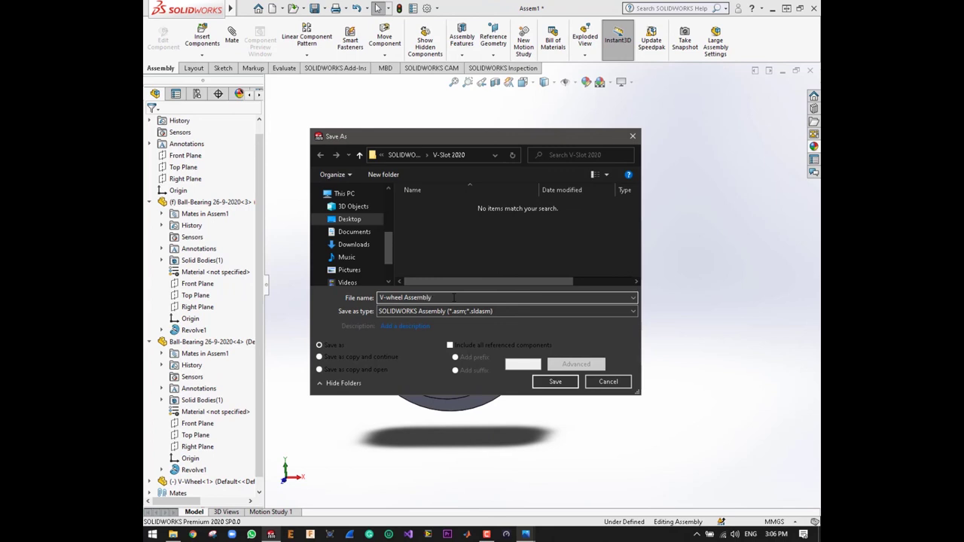
key(Return)
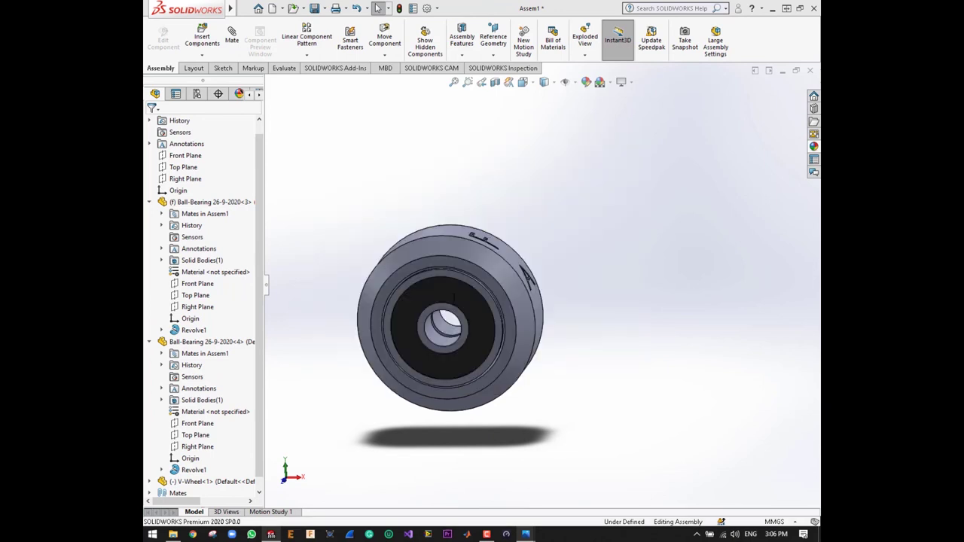
click(423, 266)
Step: Open the V-Wheel part on its own and start editing its material
right_click(423, 265)
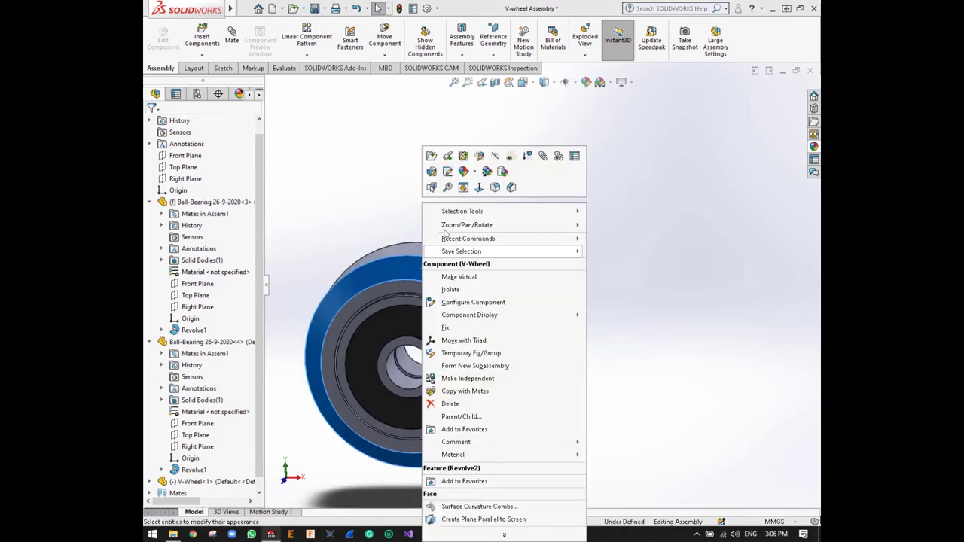
click(437, 156)
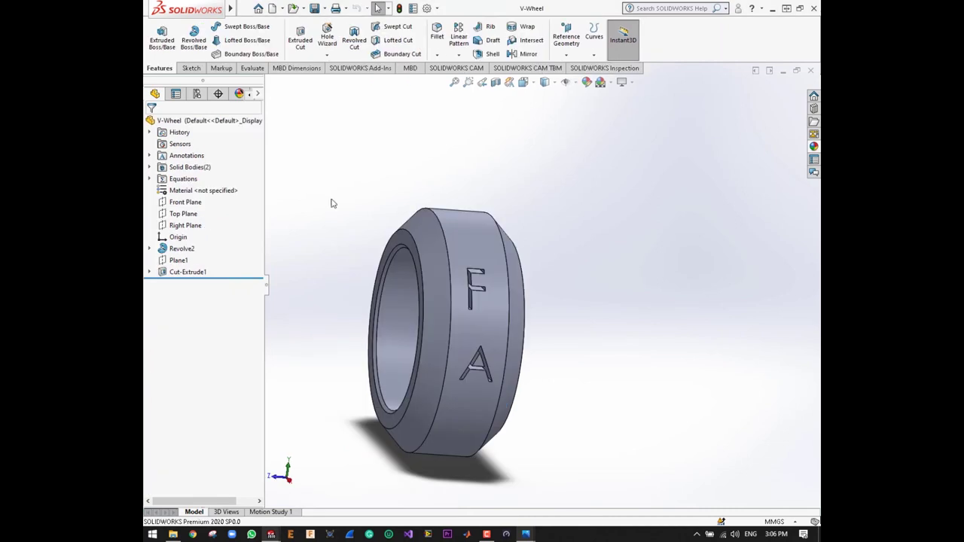
double_click(192, 190)
Step: Search the material library for 'Del' and apply Delrin 2700 NC010 to the wheel
click(429, 111)
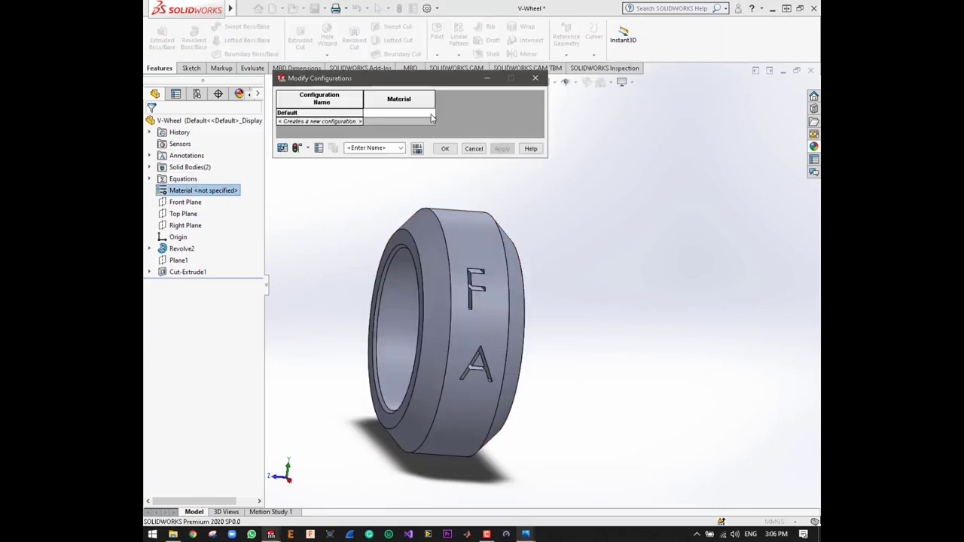
scroll(411, 188, down, 2)
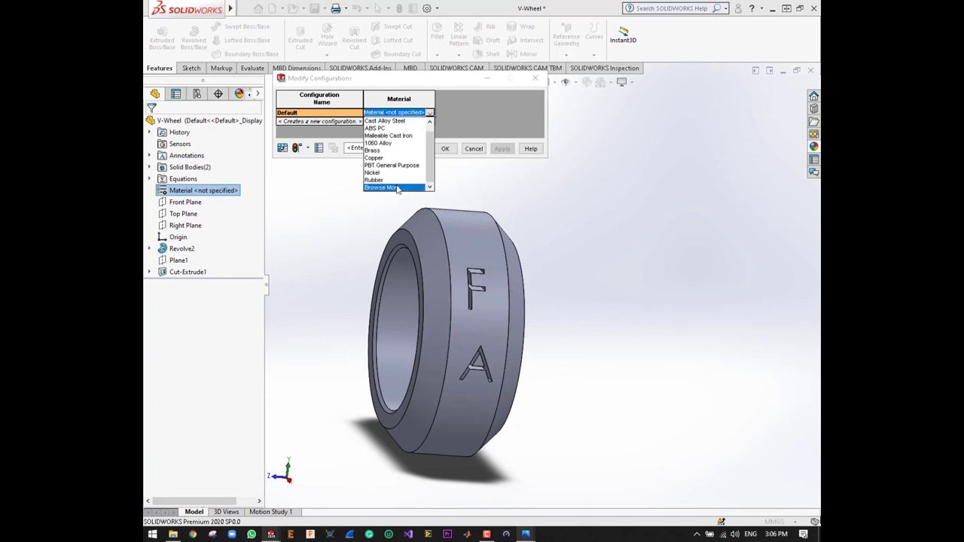
click(406, 185)
click(548, 291)
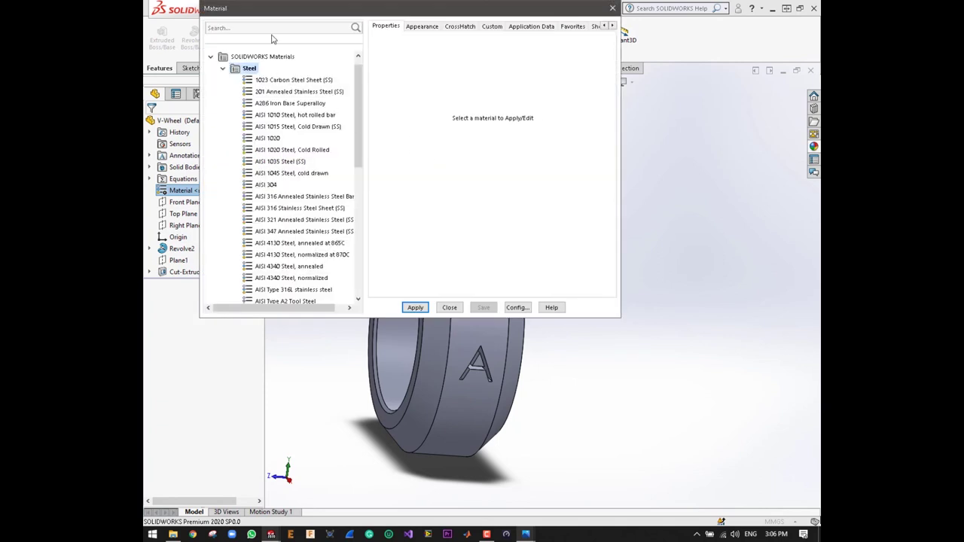
click(275, 29)
text(De)
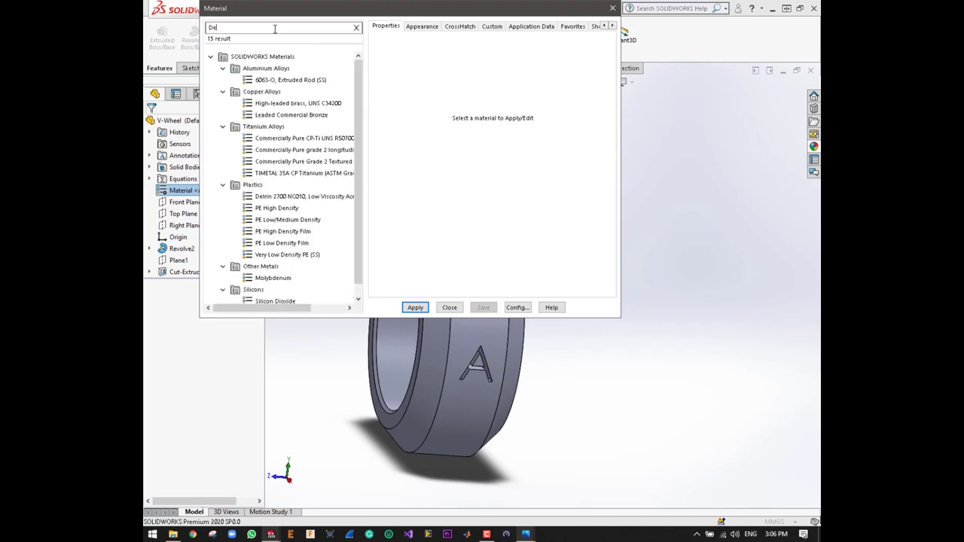
text(l)
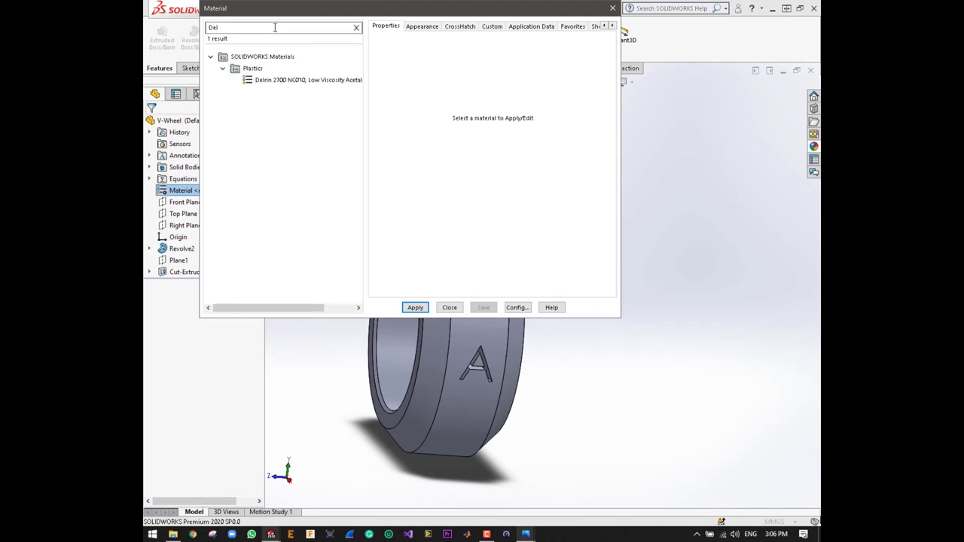
click(295, 79)
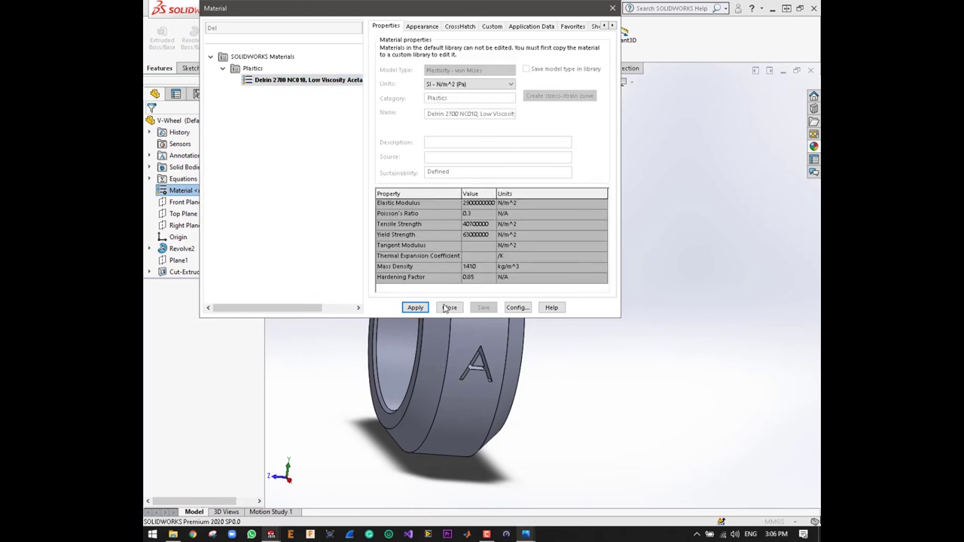
click(416, 308)
click(444, 307)
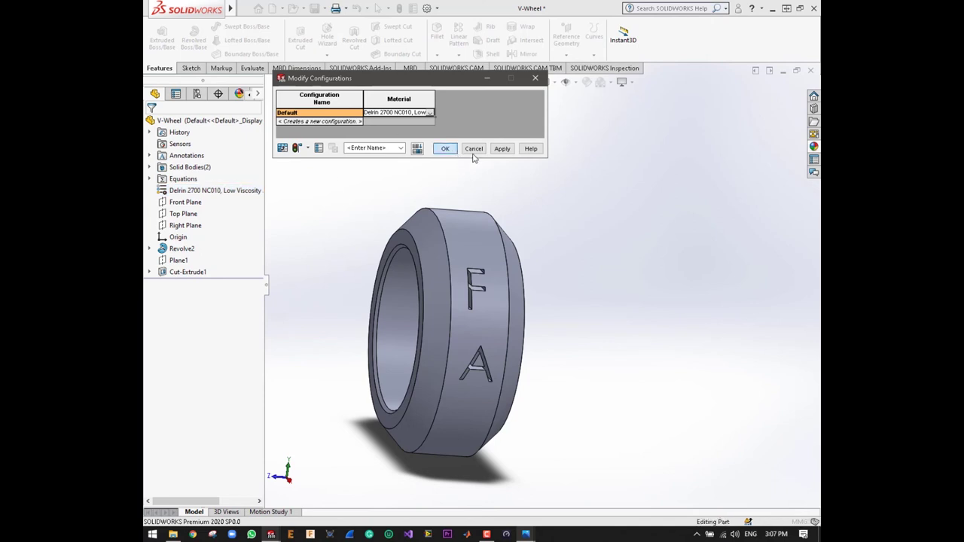
click(445, 148)
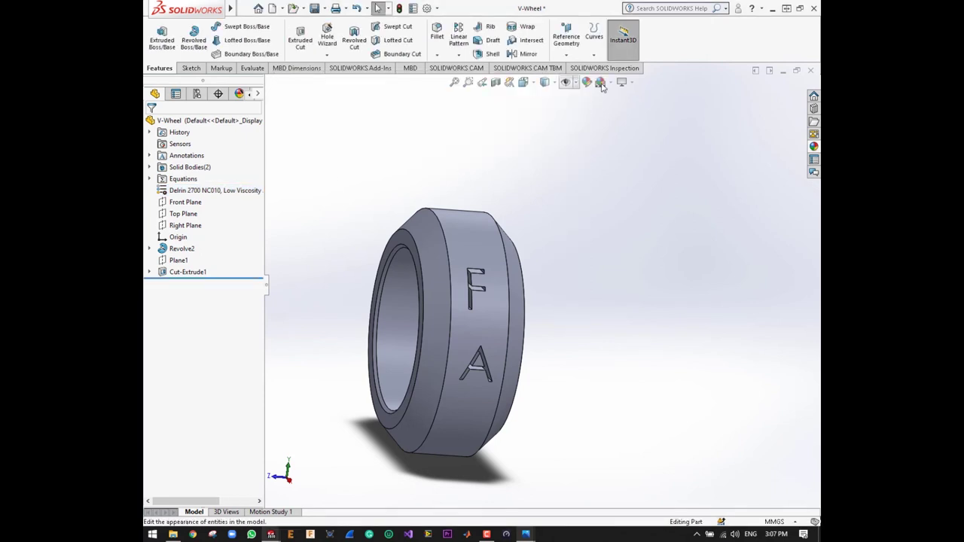
Step: Give the V-Wheel a grey RGB 128/128/128 plastic appearance and save the part
click(587, 82)
click(598, 146)
click(225, 346)
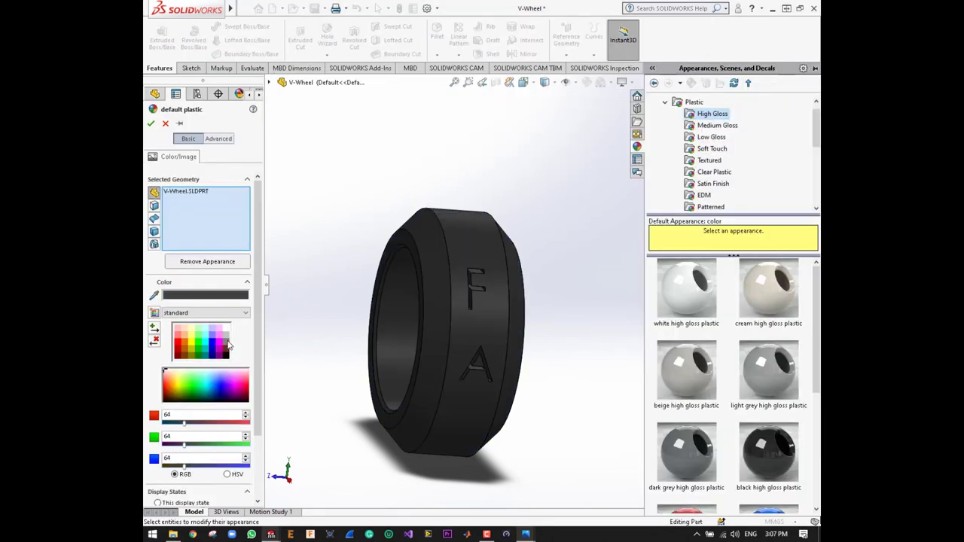
click(150, 122)
scroll(537, 293, up, 3)
scroll(537, 292, down, 2)
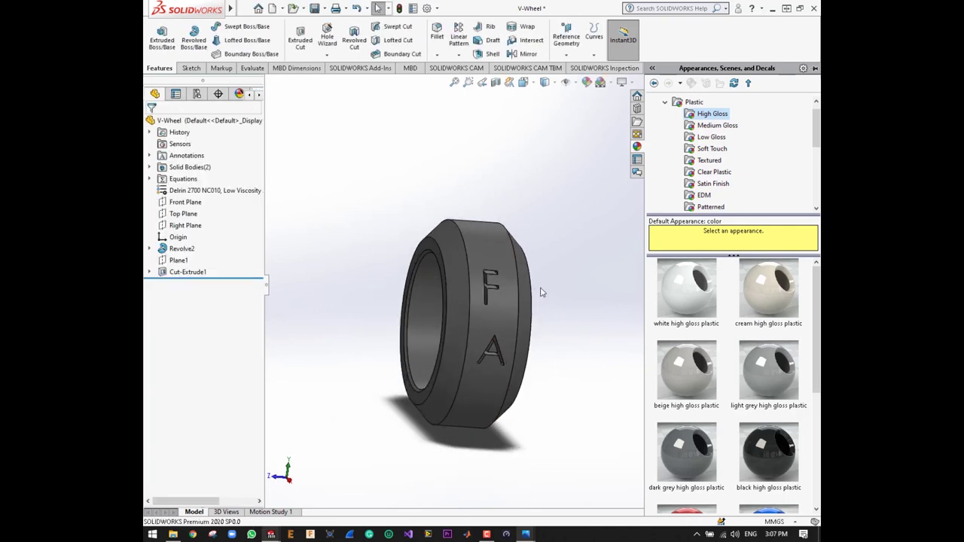
key(ctrl+s)
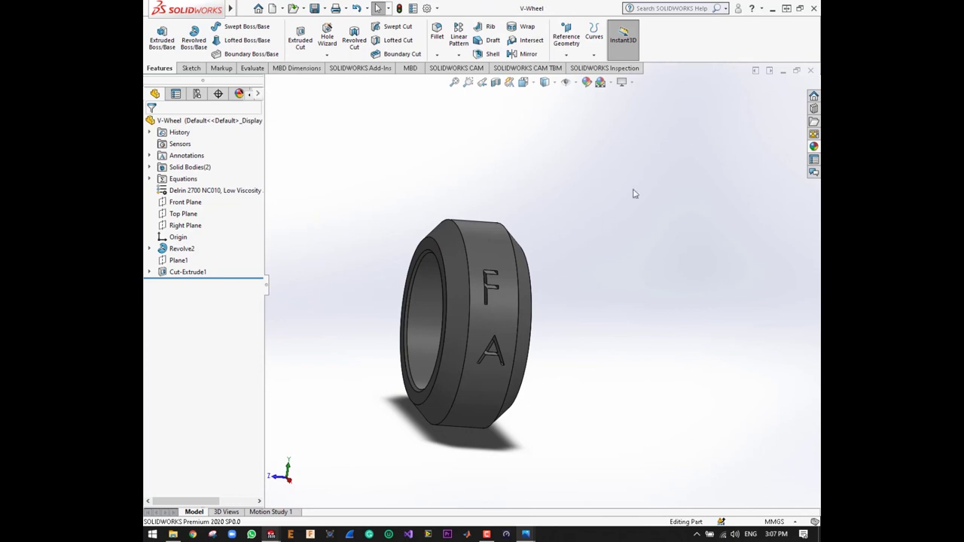
Step: Close the wheel part, rebuild the V-wheel Assembly, and view it from the front
click(811, 72)
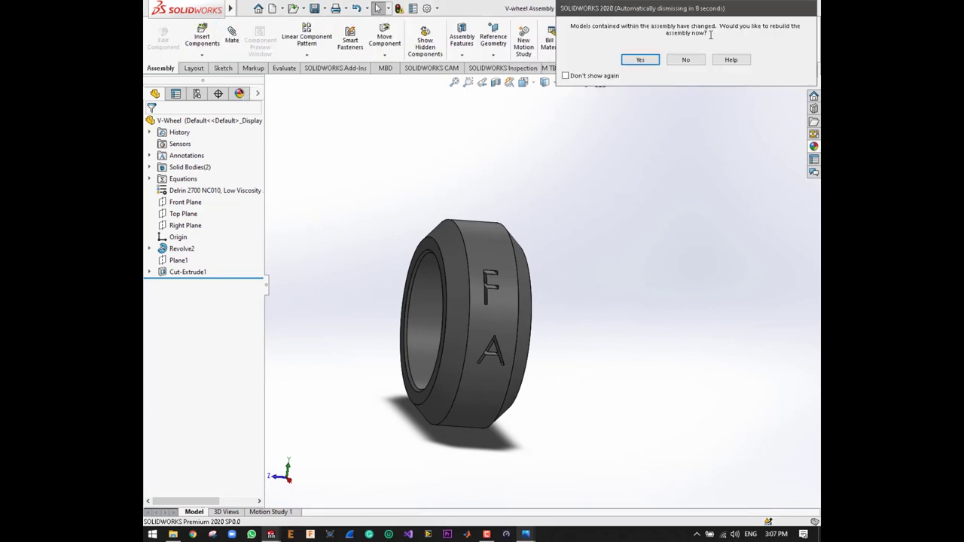
click(640, 60)
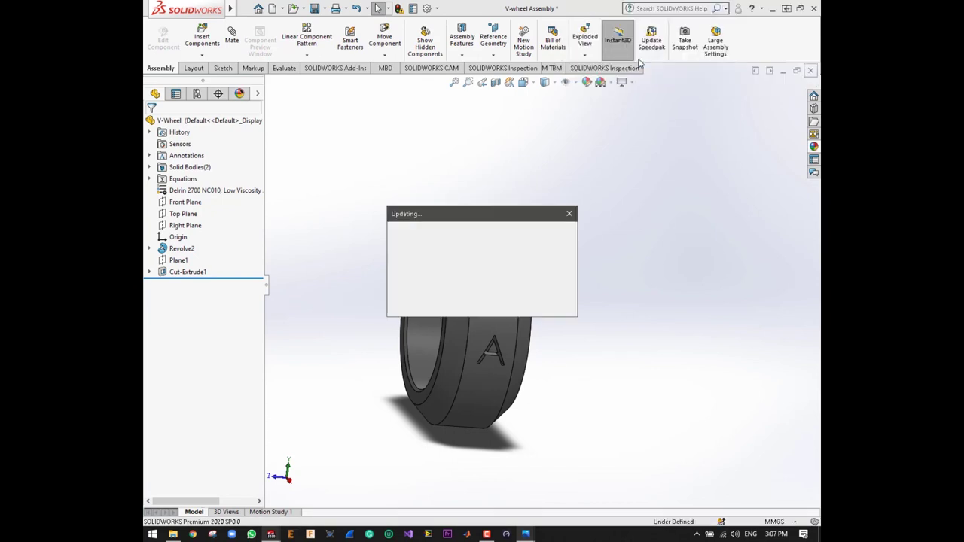
key(ctrl+1)
scroll(552, 216, up, 2)
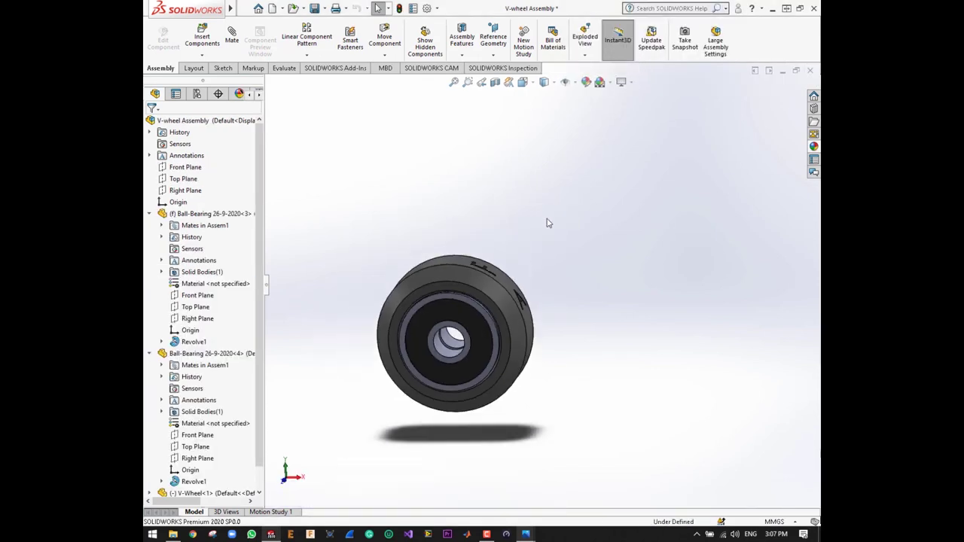
scroll(506, 333, down, 2)
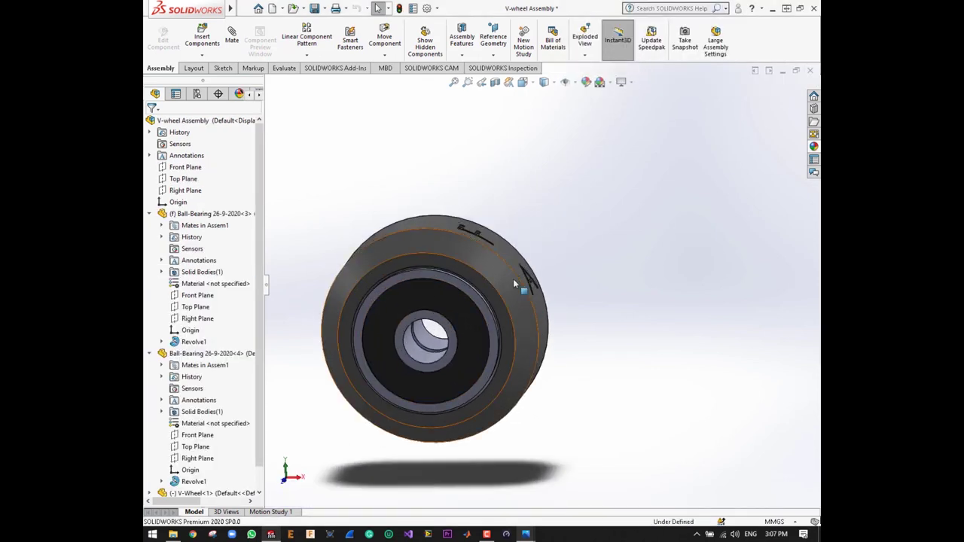